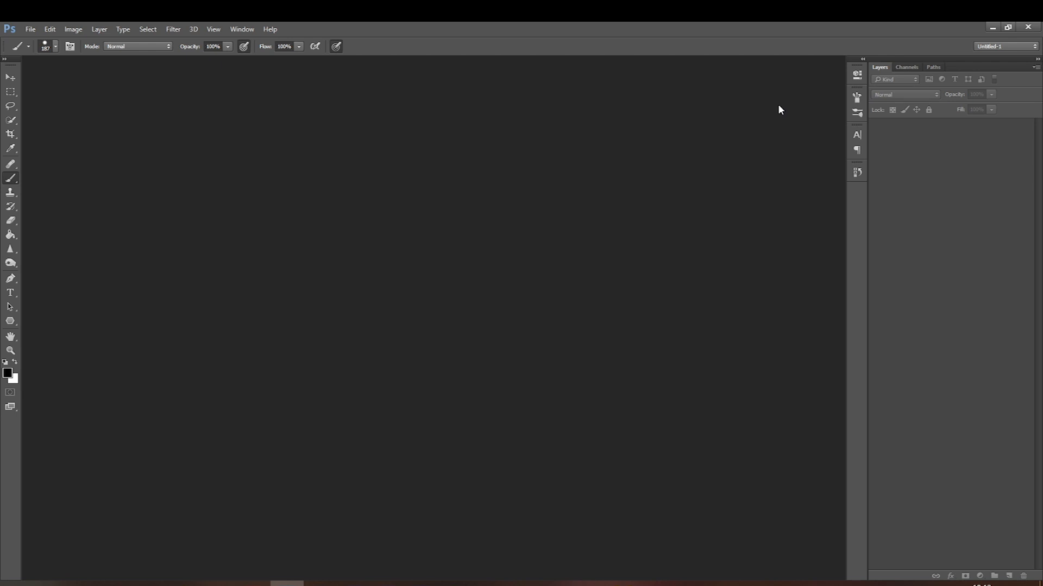
Create a new white document 1920 pixels wide and 1080 pixels high at 240 pixels per inch.
left_click(31, 28)
left_click(33, 36)
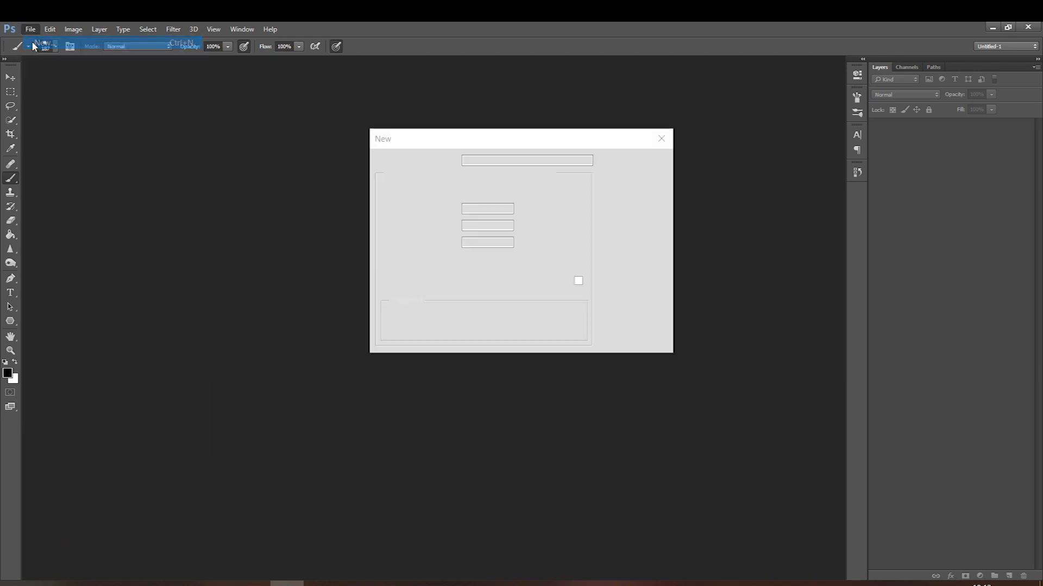
double_click(486, 226)
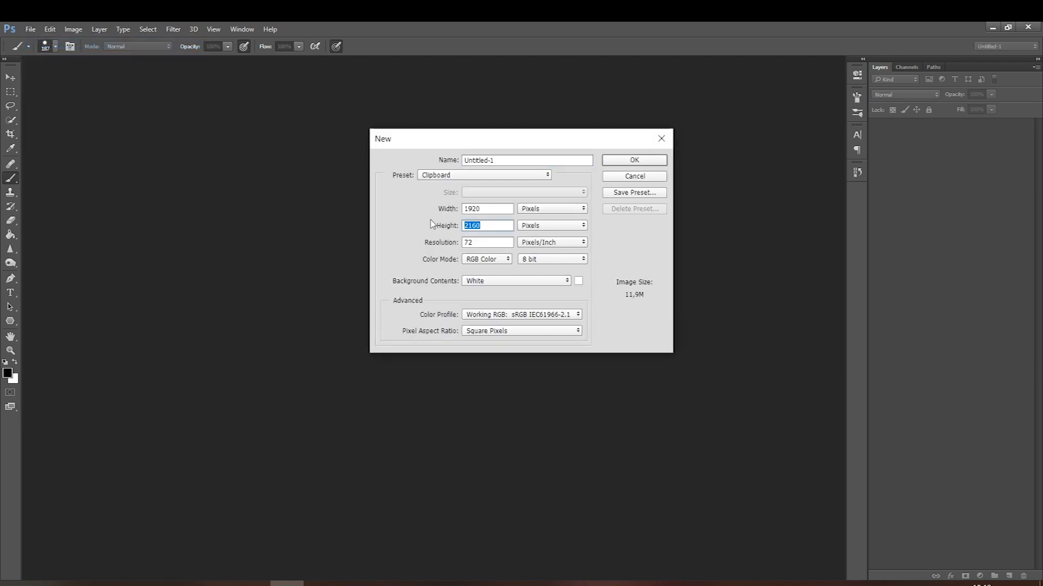
type("1080")
key("Tab")
type("240")
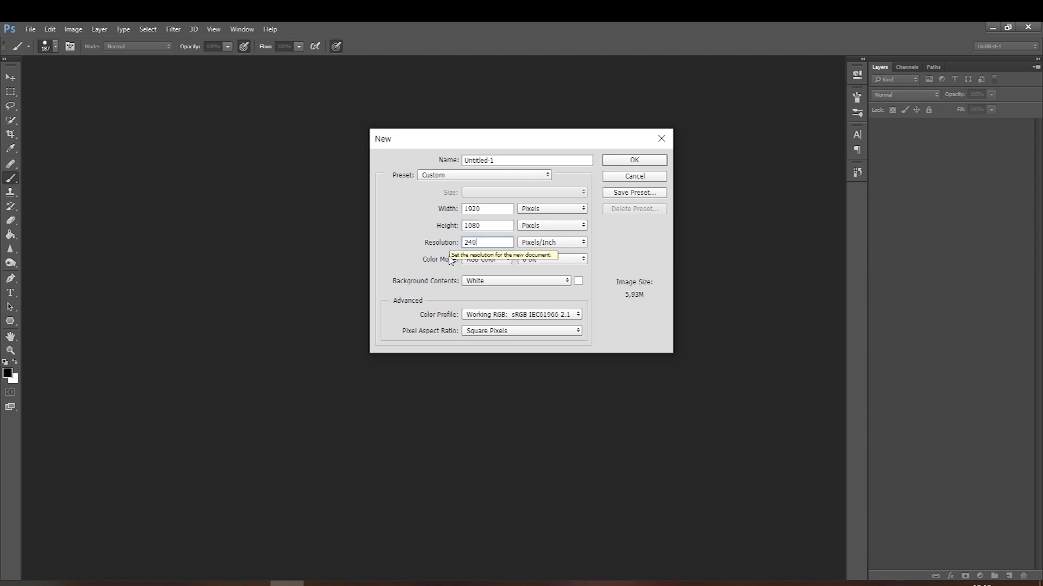
left_click(634, 159)
key("ctrl+plus")
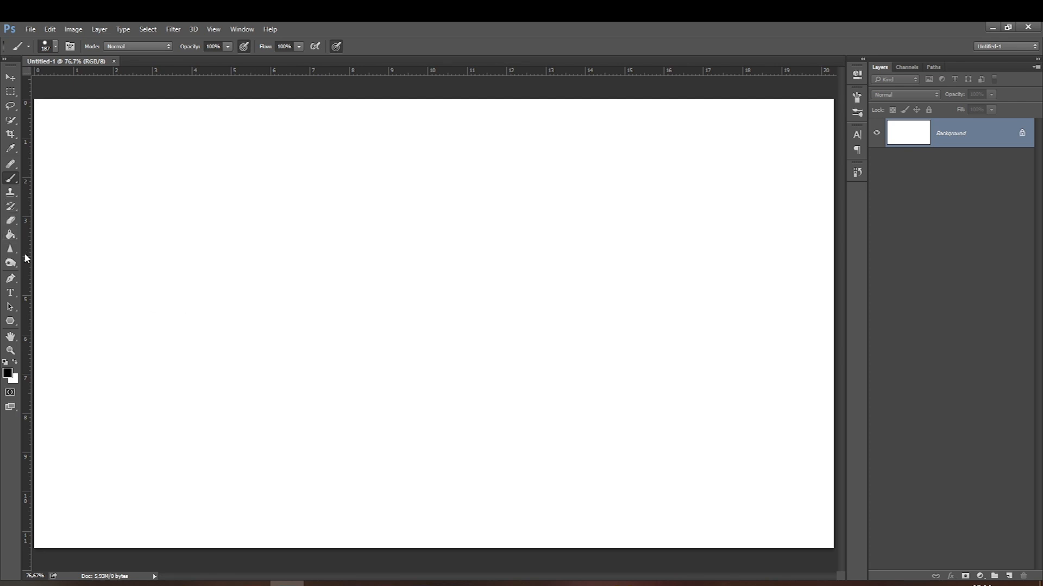
Activate the Gradient tool and set the foreground colour to tan ba9d6e and the background colour to muted green 546142.
left_click_drag(15, 237, 39, 234)
left_click(8, 373)
left_click_drag(733, 402, 733, 386)
left_click(637, 304)
left_click(831, 260)
left_click(13, 378)
left_click(737, 371)
left_click_drag(672, 333, 625, 353)
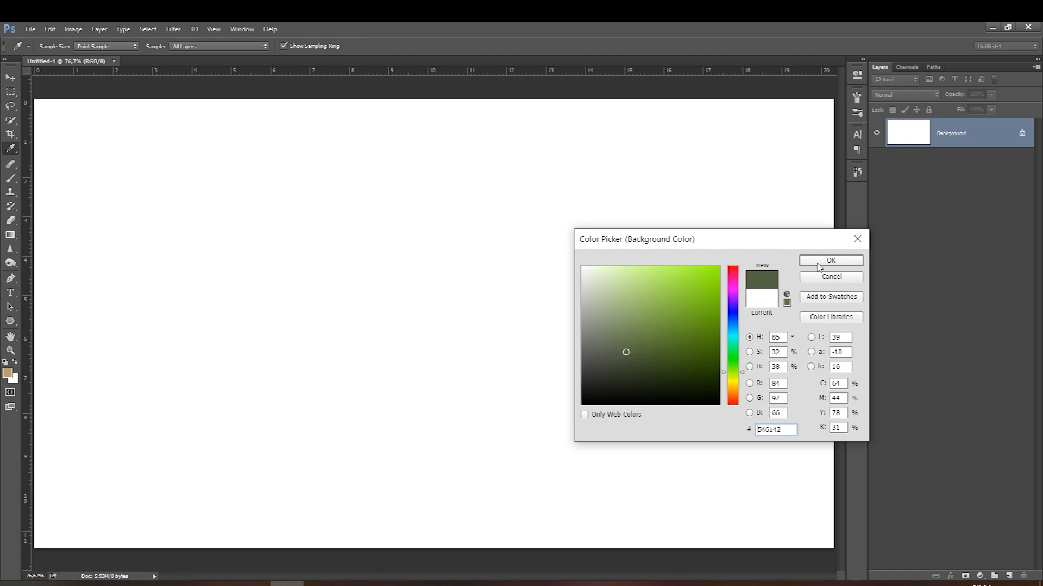
key("Return")
Fill the canvas with a radial gradient running from green at the bottom centre to tan at the upper edge.
left_click_drag(405, 524, 407, 132)
left_click_drag(407, 550, 406, 102)
right_click(12, 235)
left_click(46, 234)
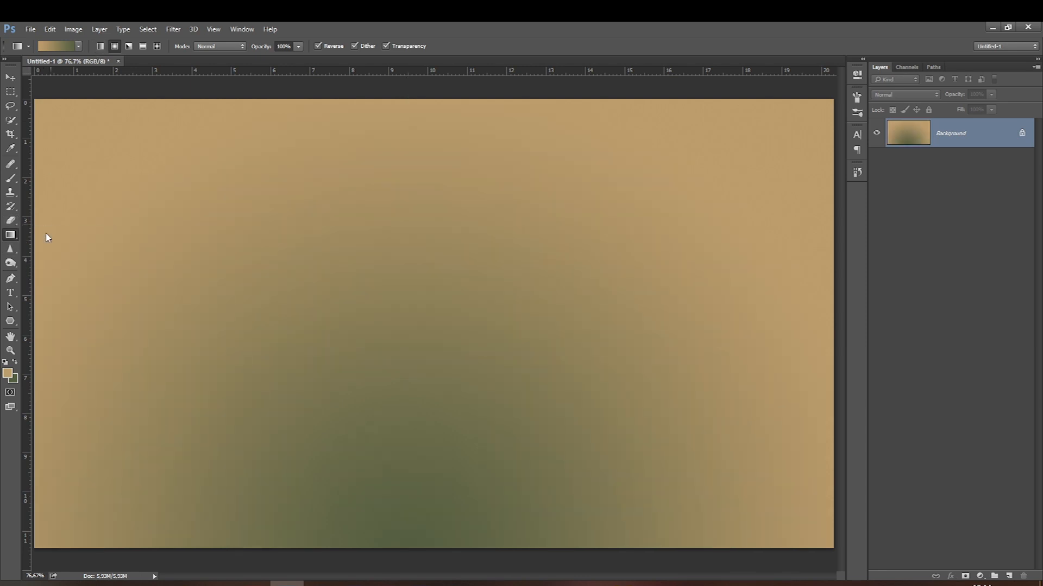
Try a vertical linear gradient and a radial gradient starting near the middle of the canvas.
left_click(101, 48)
left_click_drag(428, 553, 427, 75)
left_click_drag(405, 553, 408, 70)
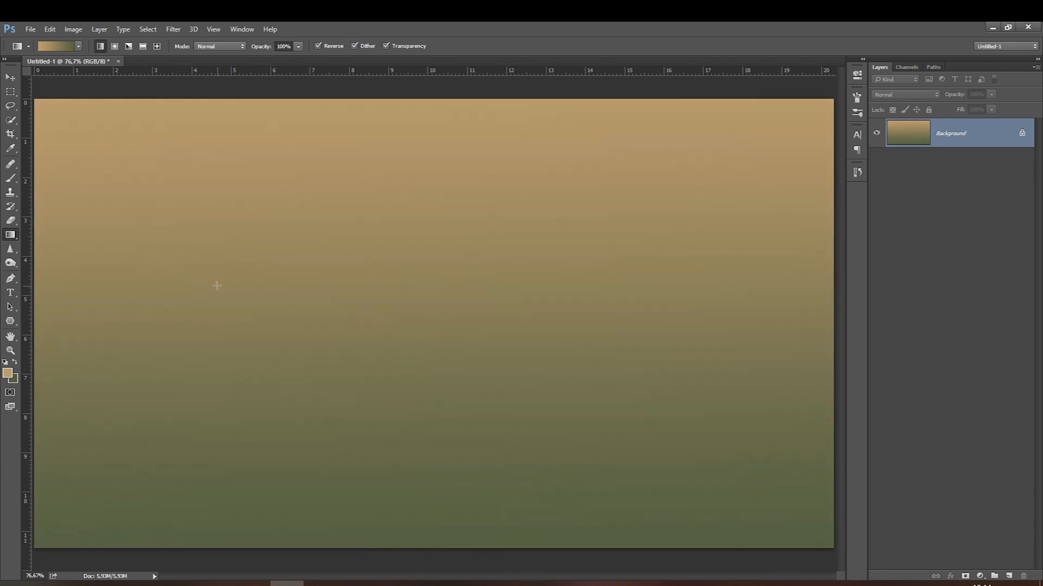
left_click(114, 46)
left_click_drag(356, 281, 609, 211)
Fill the background with a slightly tilted linear gradient, green at the bottom and tan at the top, starting and ending beyond the canvas edges.
left_click(100, 46)
left_click_drag(411, 552, 402, 75)
key("ctrl+minus")
key("ctrl+minus")
left_click_drag(435, 534, 427, 65)
left_click_drag(441, 496, 416, 76)
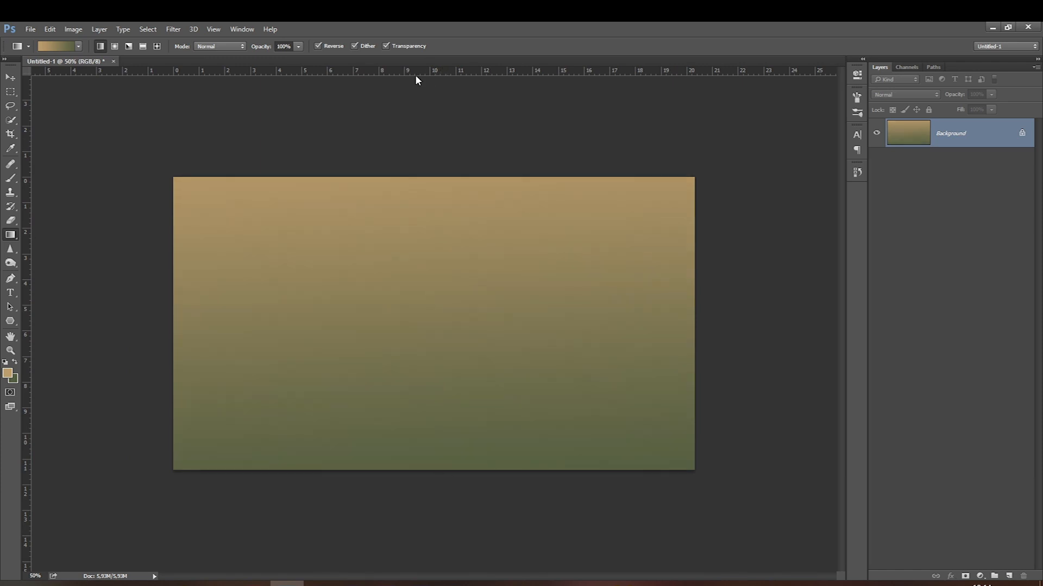
Activate the Brush tool and set the foreground colour to dark olive 2b2a00.
left_click(11, 178)
left_click(8, 373)
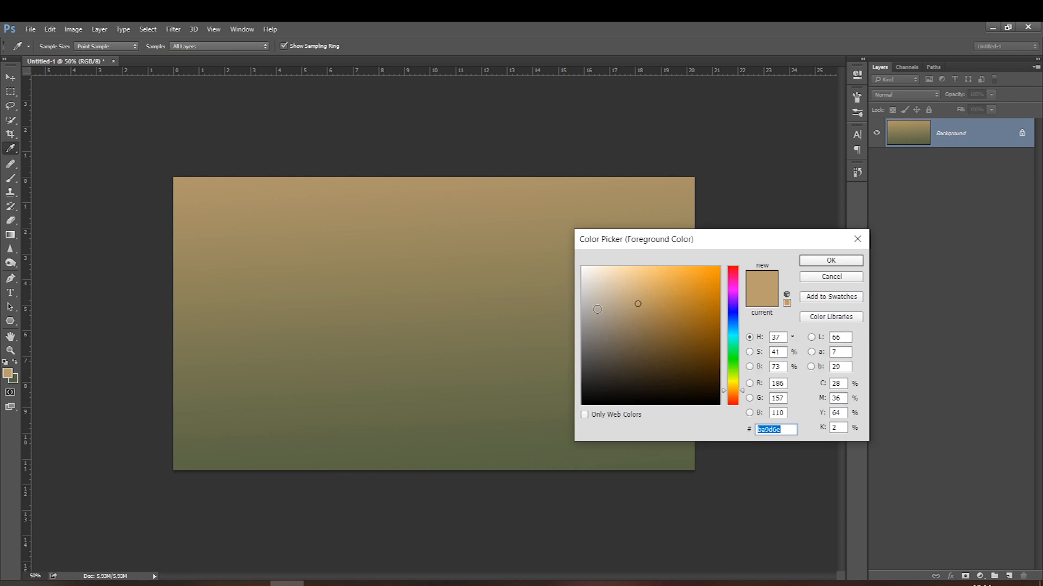
left_click_drag(724, 326, 728, 382)
left_click(701, 368)
left_click(660, 350)
left_click(709, 380)
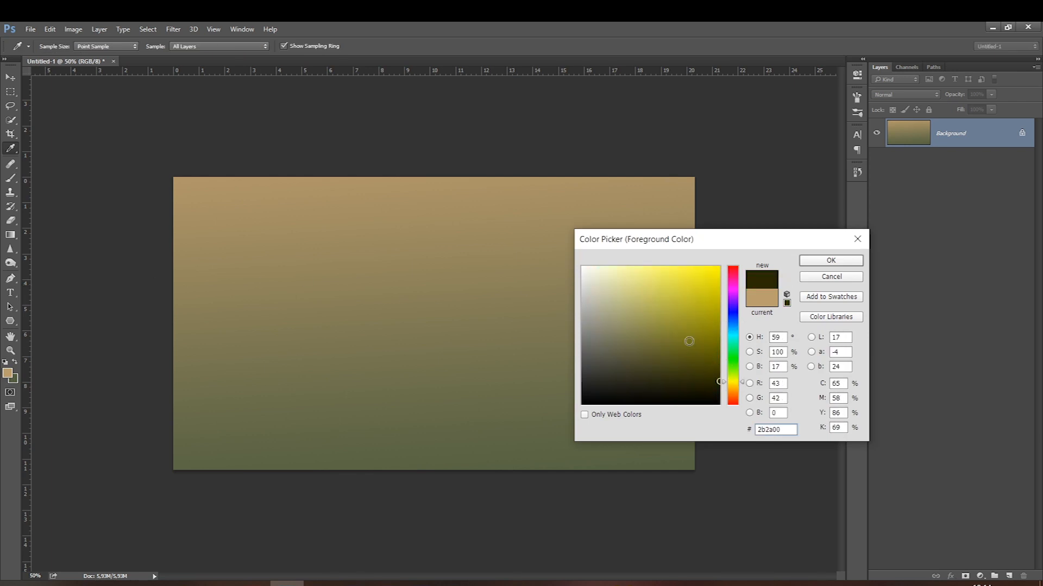
key("Return")
Add a new layer above the background and name it cores.
left_click(1009, 576)
double_click(945, 143)
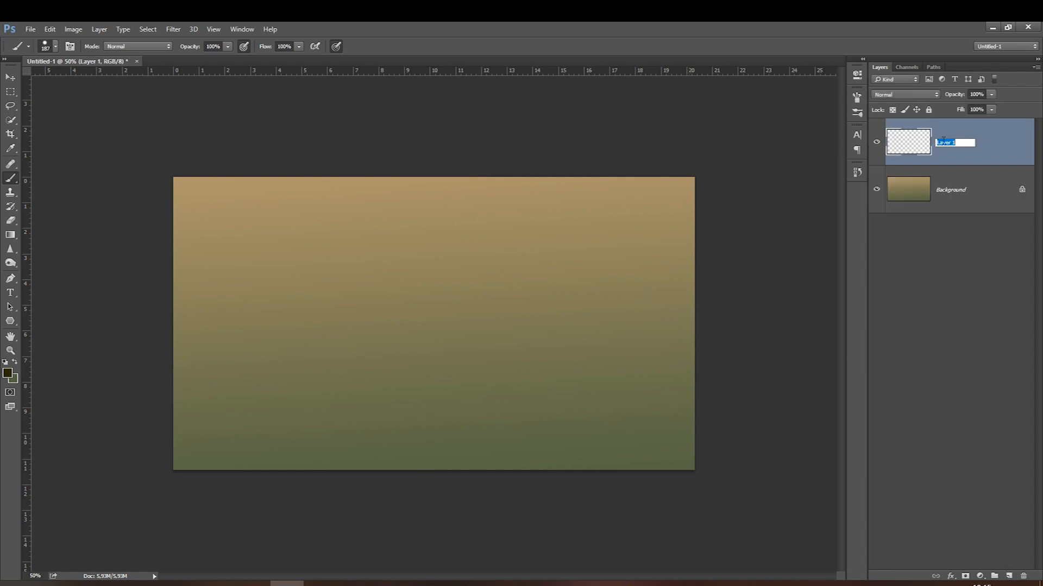
type("cores")
key("Return")
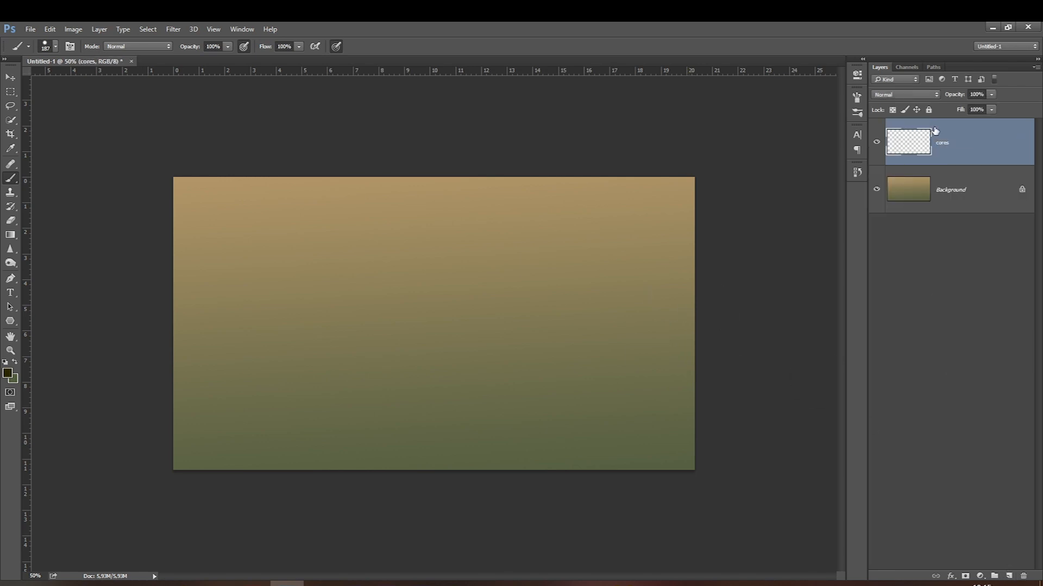
Choose the 200 px textured brush and paint a dark olive swatch in the upper-right corner of the cores layer.
right_click(356, 320)
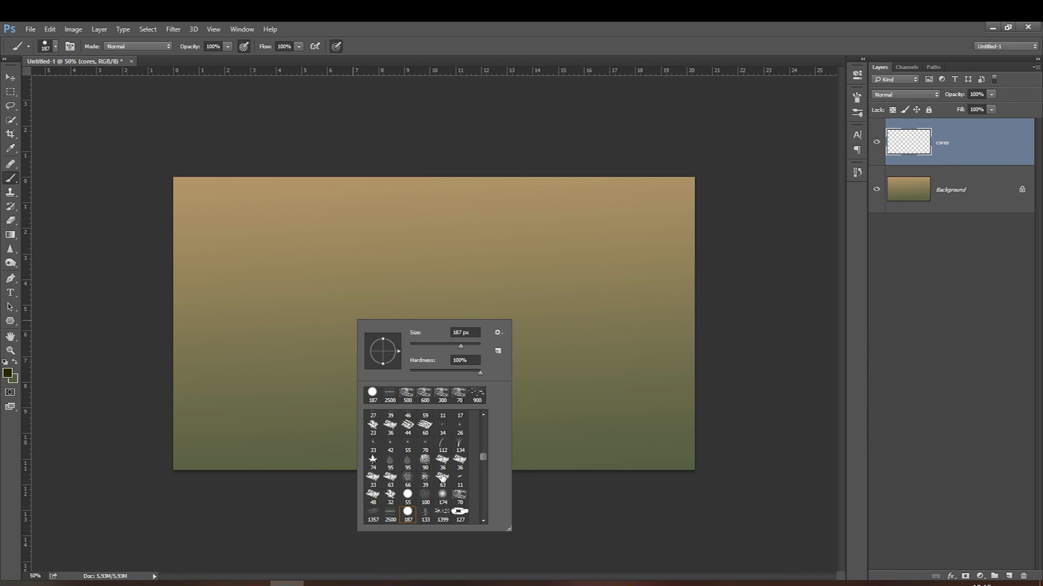
scroll(442, 461, "up", 3)
left_click(460, 434)
left_click(941, 145)
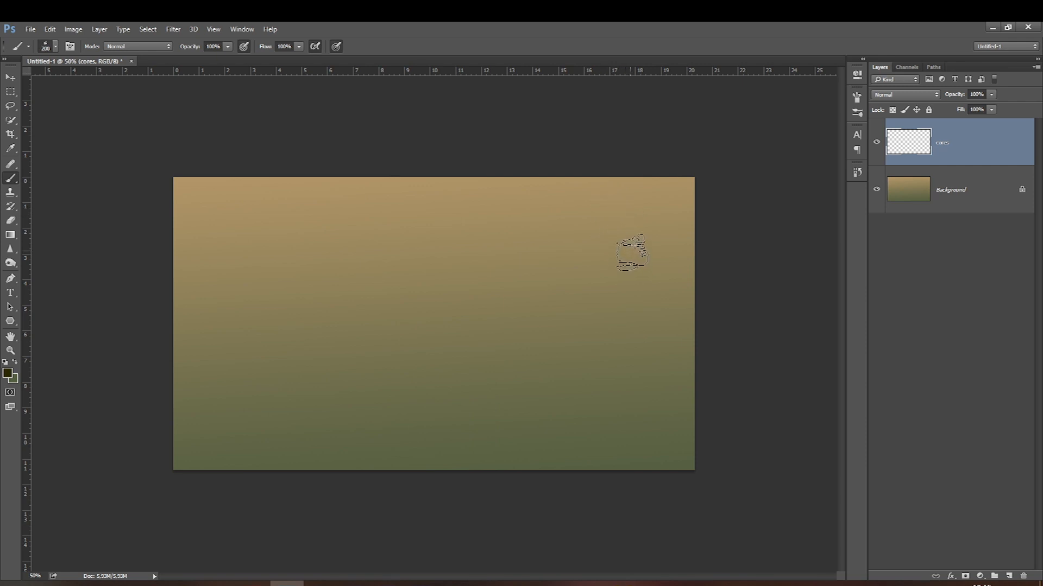
left_click_drag(627, 211, 629, 216)
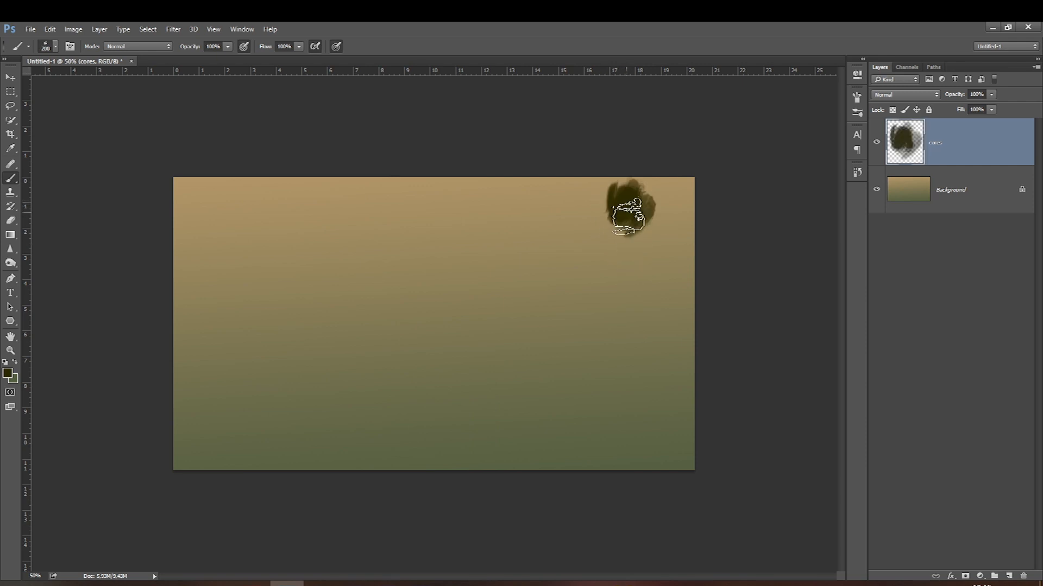
Set the foreground colour to light cream and paint a swatch just left of the dark olive one.
left_click(7, 373)
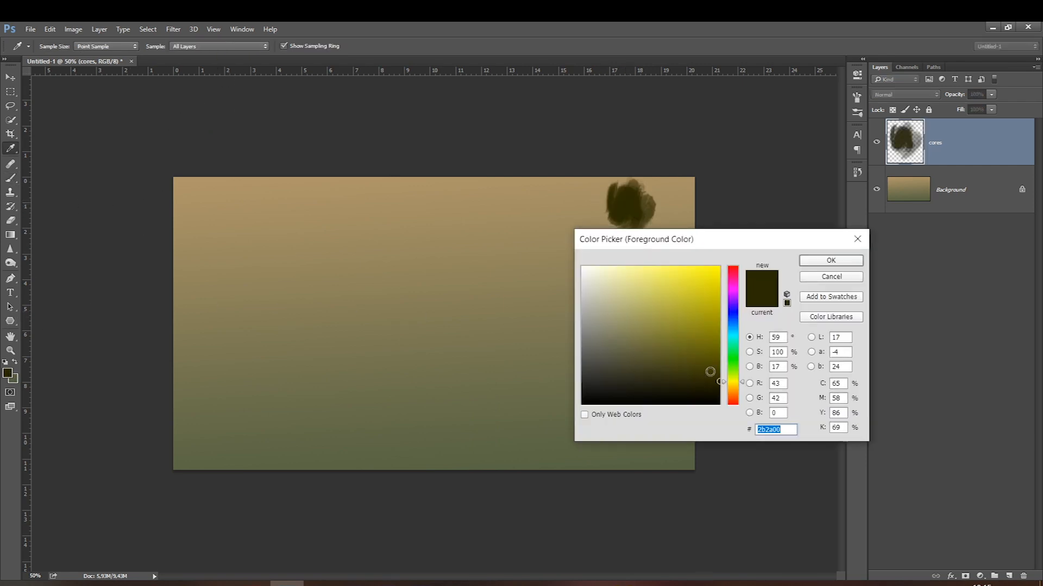
left_click_drag(721, 382, 723, 372)
left_click_drag(662, 285, 634, 308)
left_click_drag(734, 378, 730, 388)
left_click_drag(632, 296, 628, 284)
key("Return")
left_click_drag(617, 188, 593, 203)
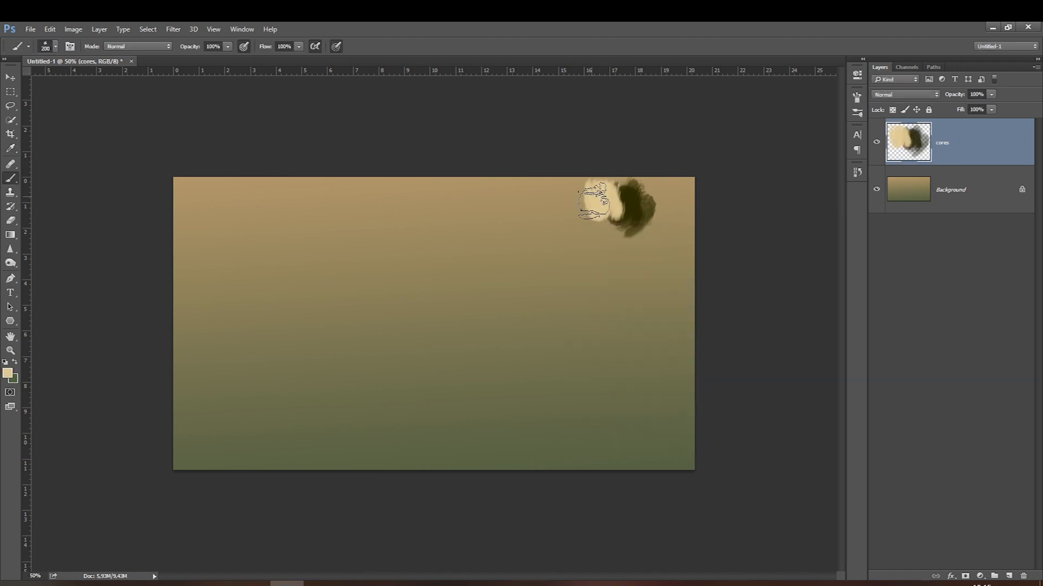
Set the foreground colour to near-black green 0c1400 and paint a swatch over the lower part of the dark olive one.
left_click(9, 380)
left_click(639, 209)
mouse_move(711, 381)
left_mouse_down()
mouse_move(721, 393)
mouse_move(734, 373)
left_mouse_up()
key("Return")
left_click_drag(631, 228, 642, 238)
Set the foreground colour to mustard yellow aca30d and paint a swatch below the dark ones.
left_click(8, 374)
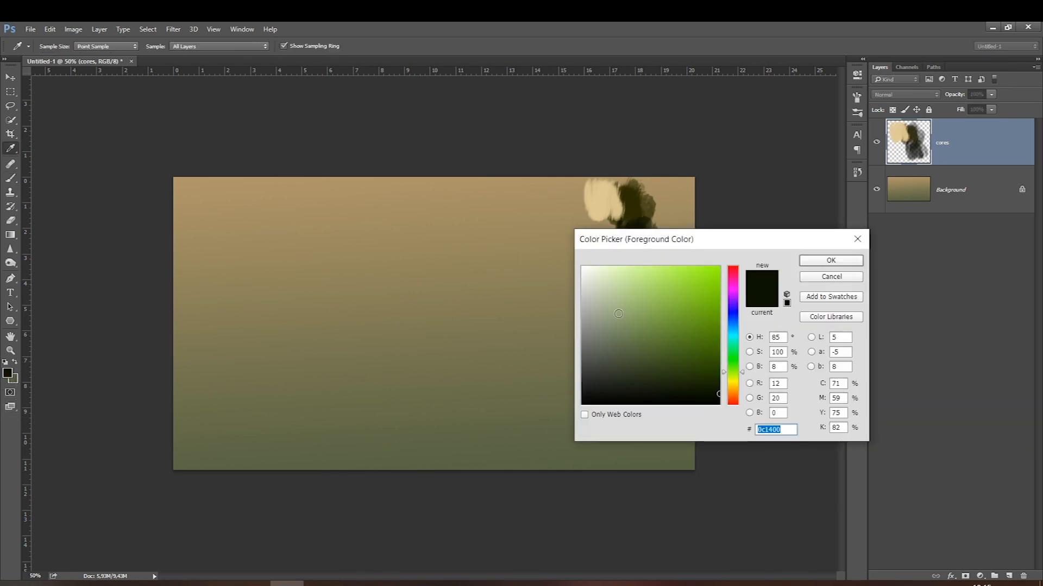
left_click(733, 383)
left_click(712, 312)
key("Return")
mouse_move(633, 322)
left_mouse_down()
mouse_move(639, 306)
mouse_move(624, 297)
left_mouse_up()
Set the foreground colour to green 395d0d and paint a swatch over the lower part of the yellow one.
left_click(8, 373)
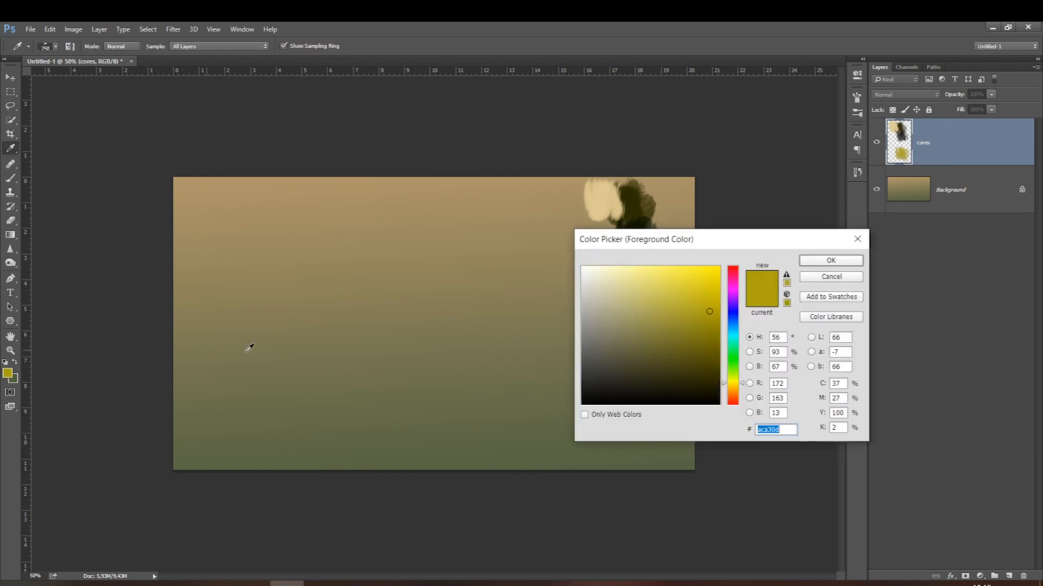
left_click(734, 372)
mouse_move(699, 319)
left_mouse_down()
mouse_move(719, 333)
mouse_move(699, 354)
left_mouse_up()
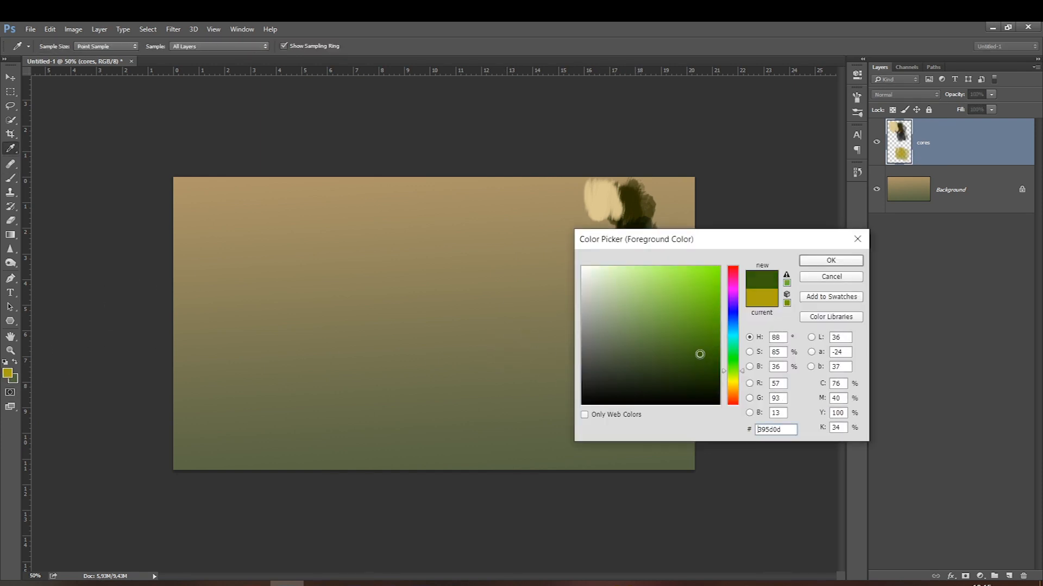
key("Return")
mouse_move(646, 301)
left_mouse_down()
mouse_move(641, 327)
mouse_move(619, 339)
left_mouse_up()
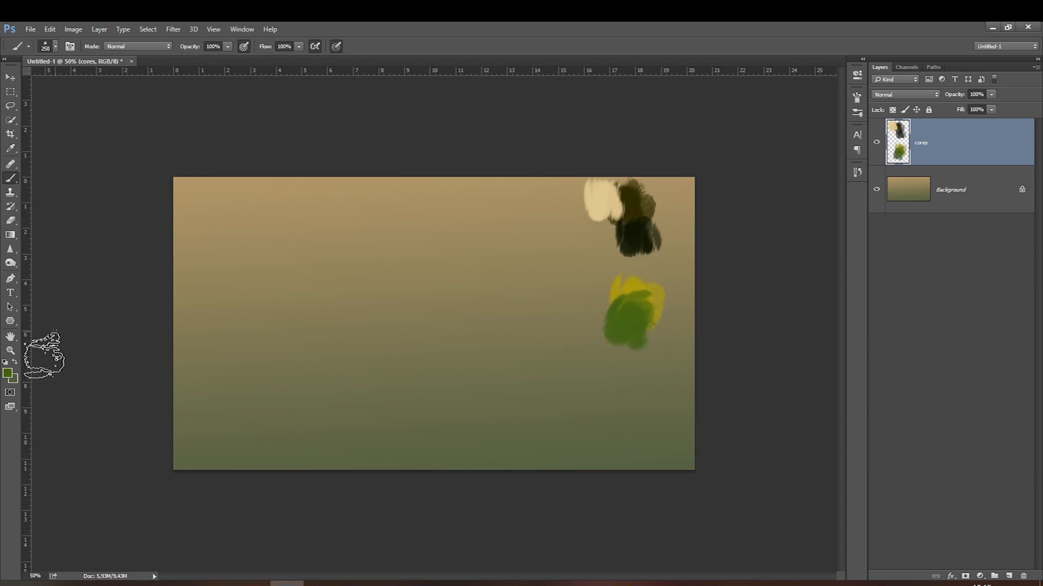
Set the foreground colour to very dark olive and paint a swatch at the lower end of the green one.
left_click(7, 374)
left_click(734, 378)
left_click_drag(701, 365, 719, 388)
key("Return")
left_click_drag(632, 340, 603, 359)
Set the background colour to light warm grey, swap it to the foreground and paint a swatch below the cream one.
left_click(13, 379)
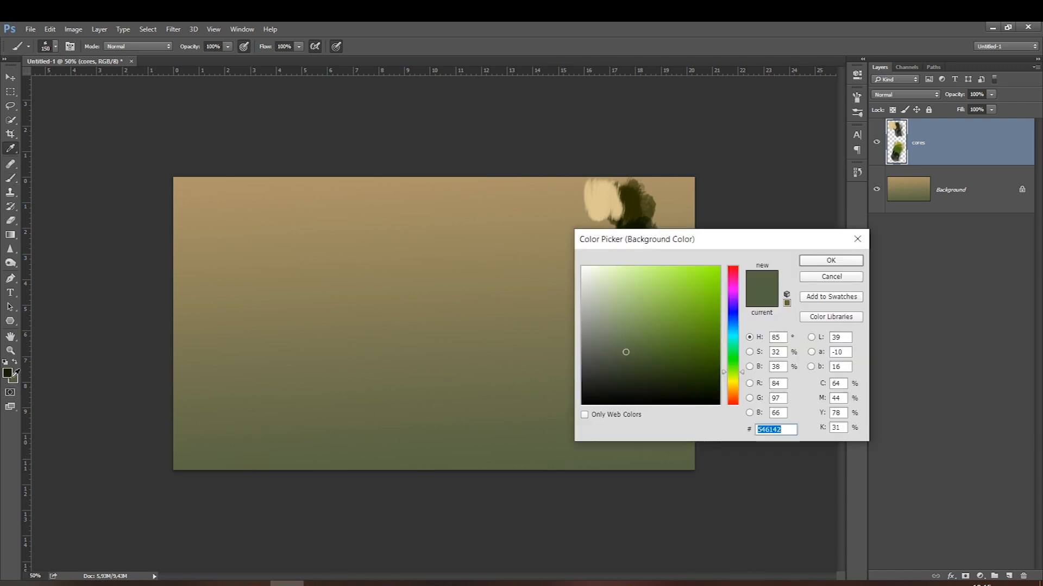
left_click(731, 395)
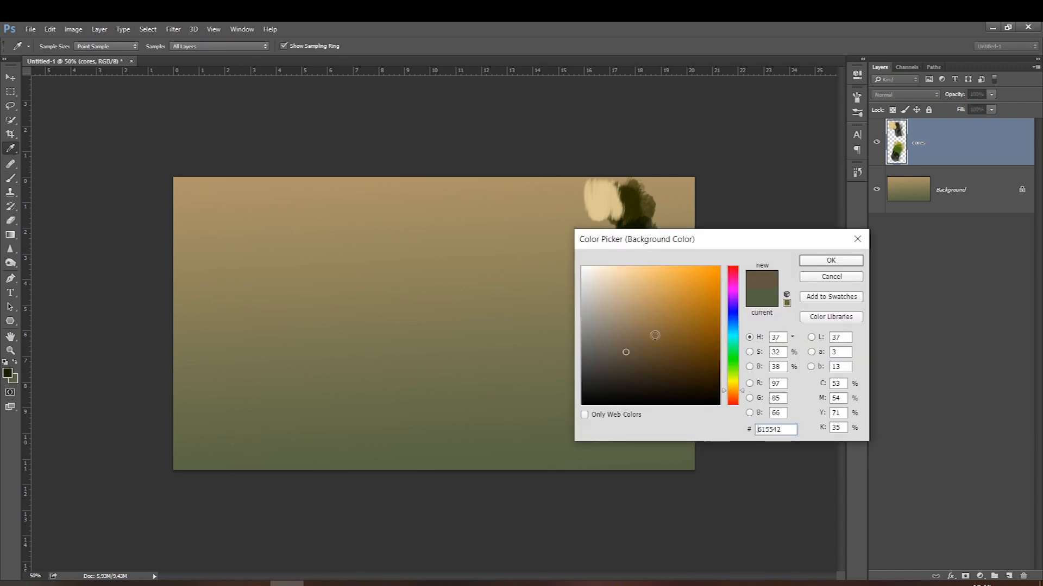
left_click(598, 300)
key("Return")
mouse_move(583, 271)
left_mouse_down()
mouse_move(587, 250)
mouse_move(585, 261)
mouse_move(571, 234)
left_mouse_up()
key("x")
Paint a near-white swatch above the light grey one and a dark brownish-grey swatch below it.
left_click(7, 374)
left_click(587, 270)
key("Return")
left_click(8, 374)
left_click_drag(598, 343, 607, 364)
key("Return")
mouse_move(592, 291)
left_mouse_down()
mouse_move(584, 262)
mouse_move(591, 275)
mouse_move(569, 300)
left_mouse_up()
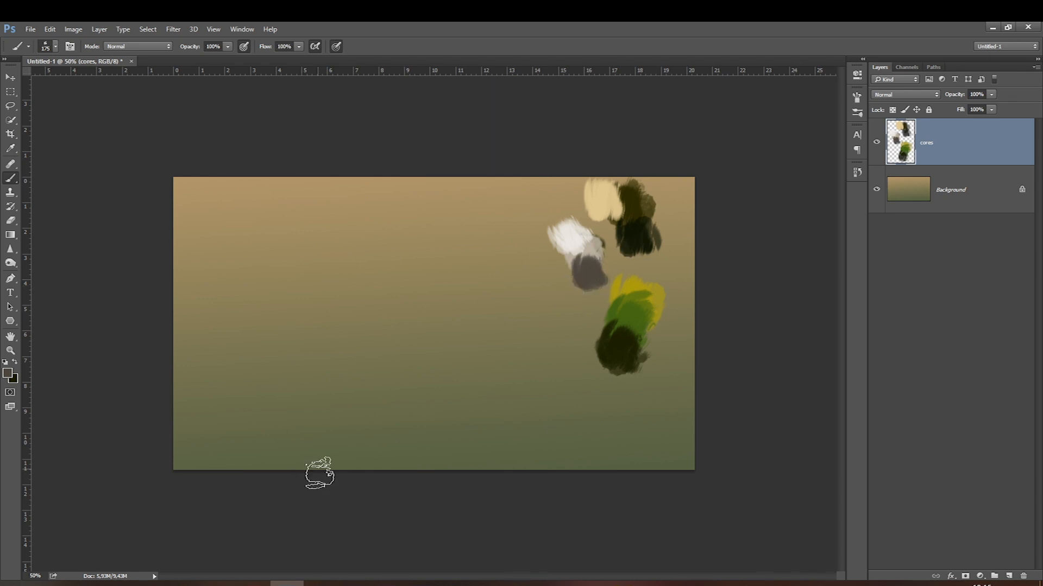
Select the Background layer and choose the soft round brush at 175 px with 0% hardness.
left_click(979, 203)
right_click(461, 331)
scroll(539, 445, "down", 10)
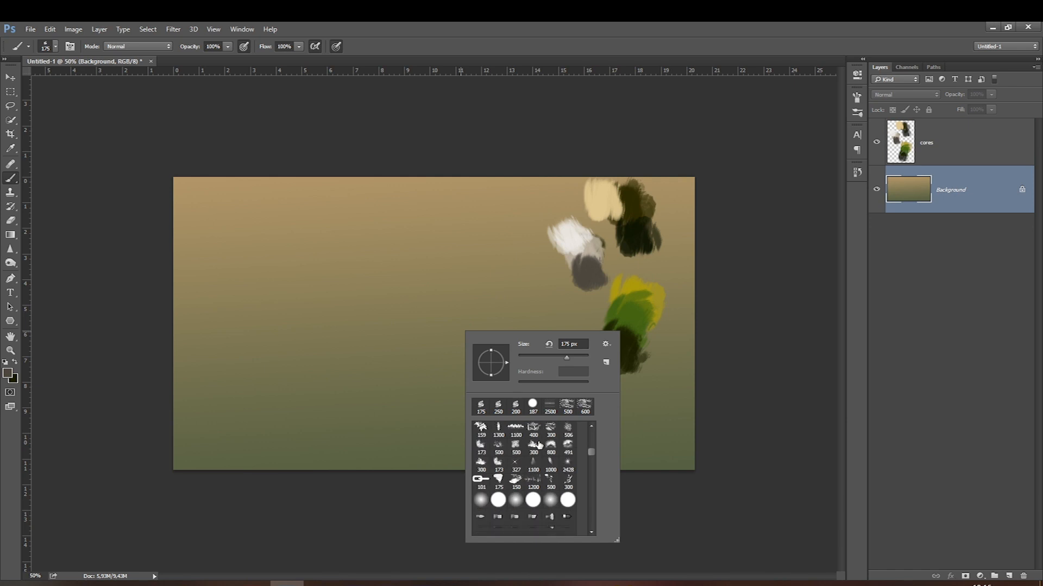
scroll(569, 504, "up", 3)
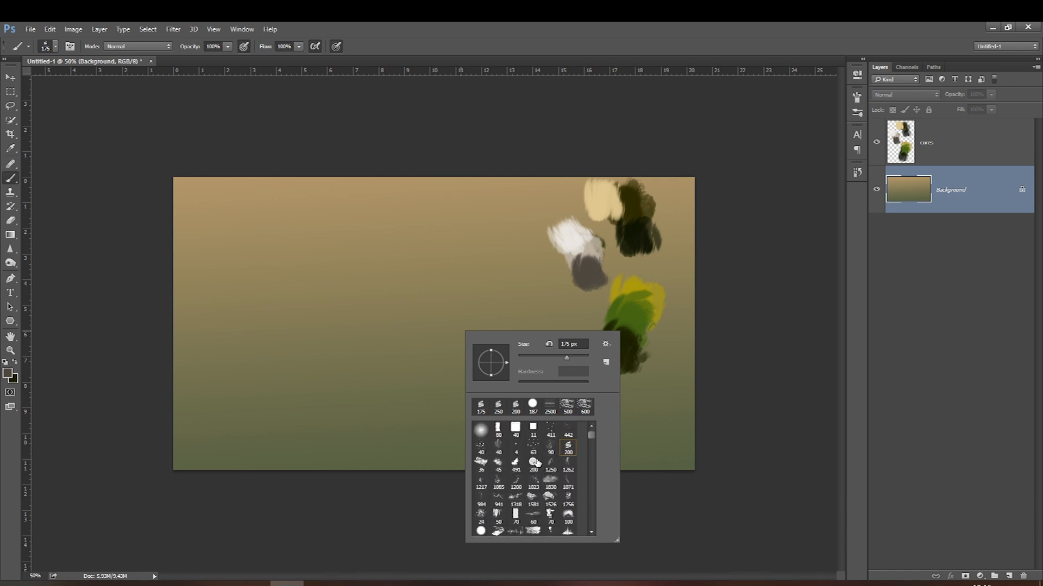
left_click(480, 429)
Look through the brush presets, including the airbrush and crayon brushes.
scroll(519, 433, "down", 8)
scroll(519, 433, "up", 5)
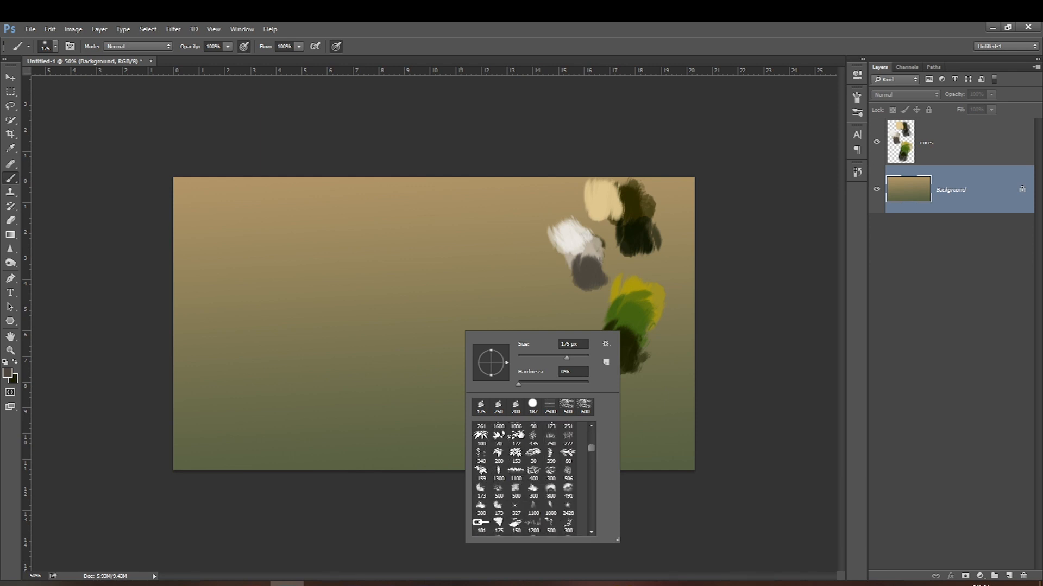
scroll(517, 439, "down", 4)
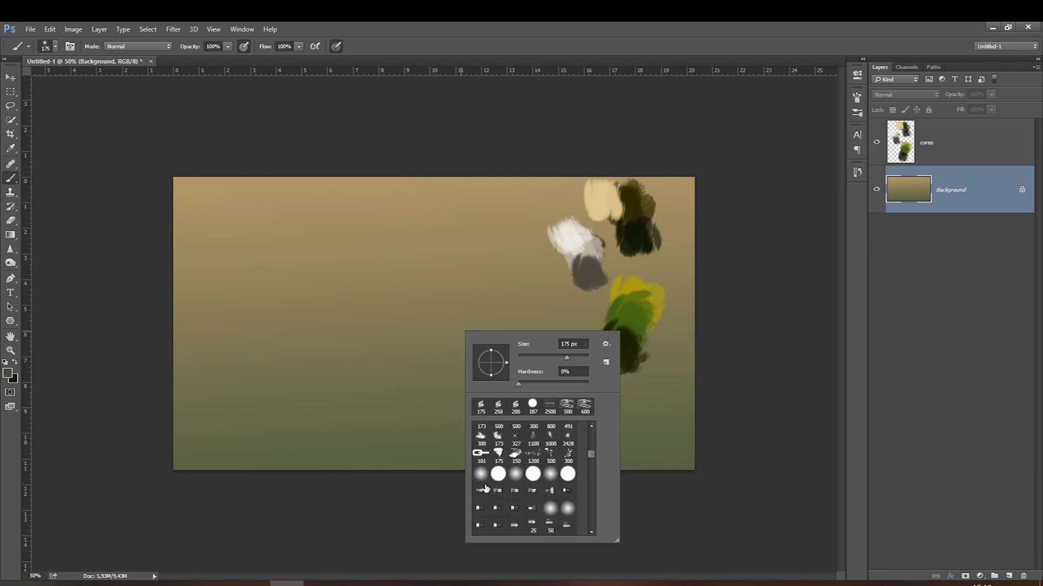
scroll(485, 480, "down", 3)
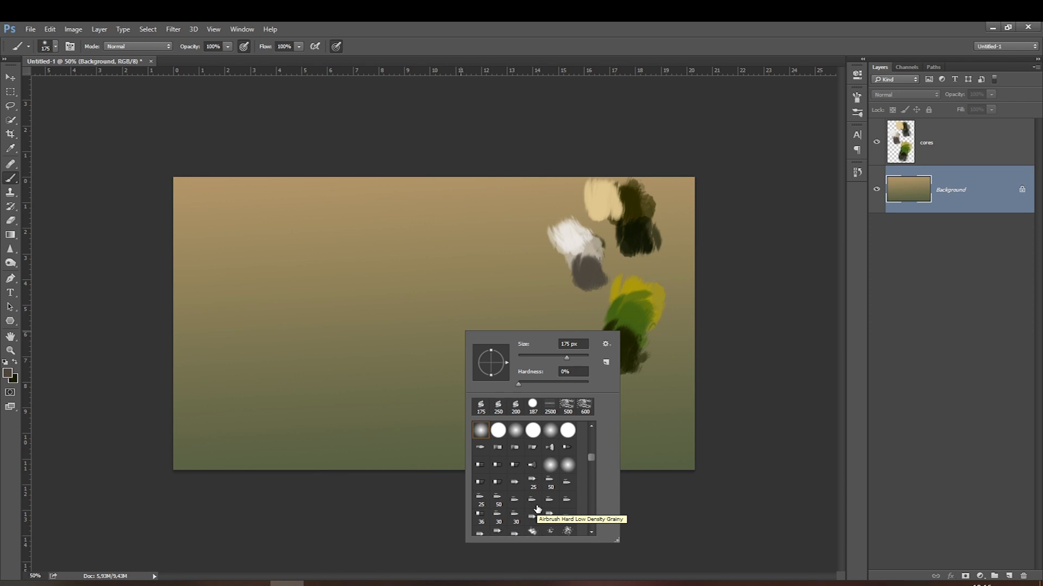
scroll(537, 509, "down", 1)
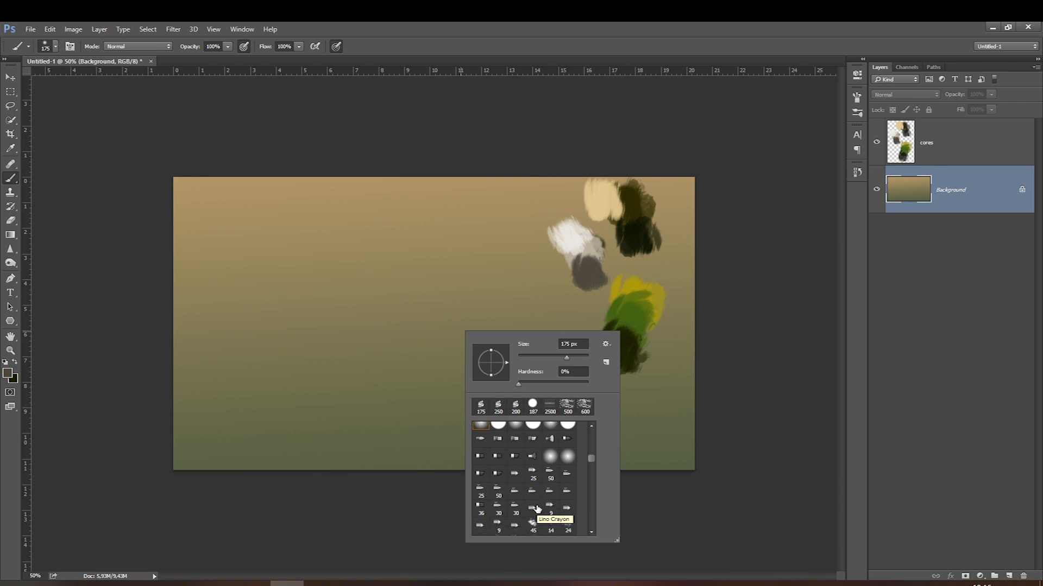
scroll(537, 509, "up", 1)
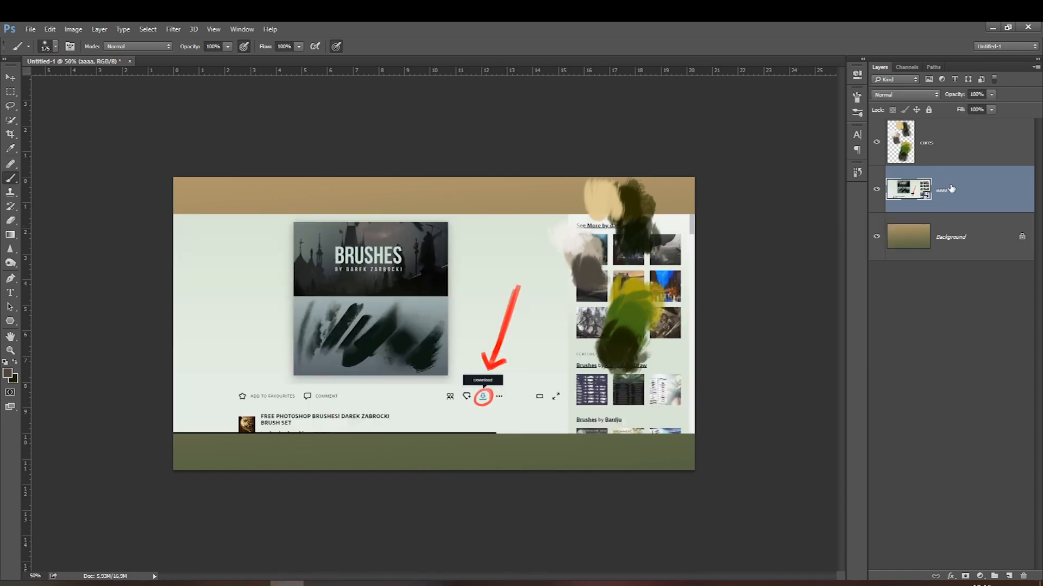
Delete the aaaa image layer showing the brush set download page.
key("Delete")
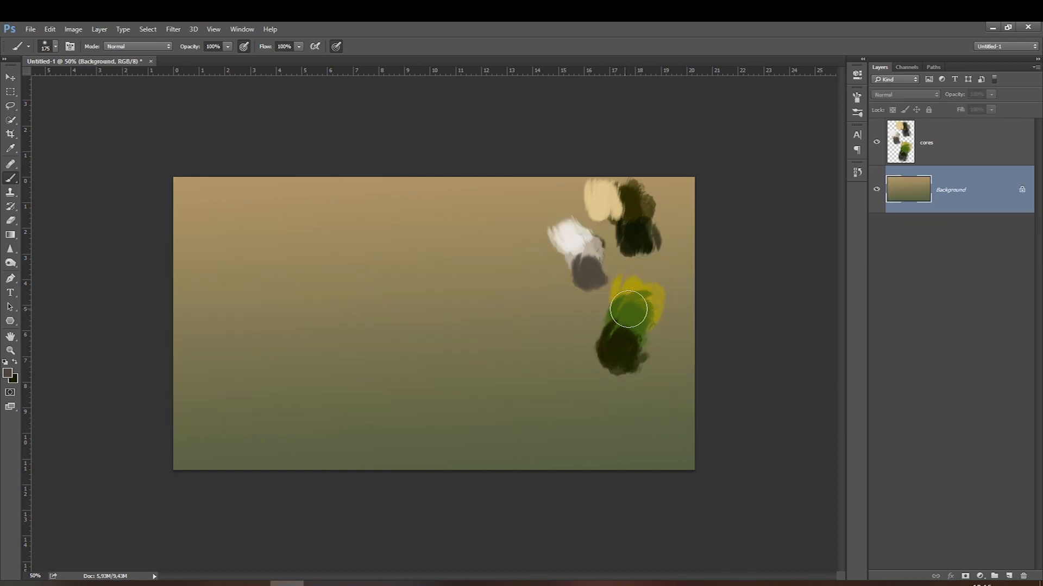
Look through the brush presets to locate the default brushes among the custom ones.
right_click(384, 320)
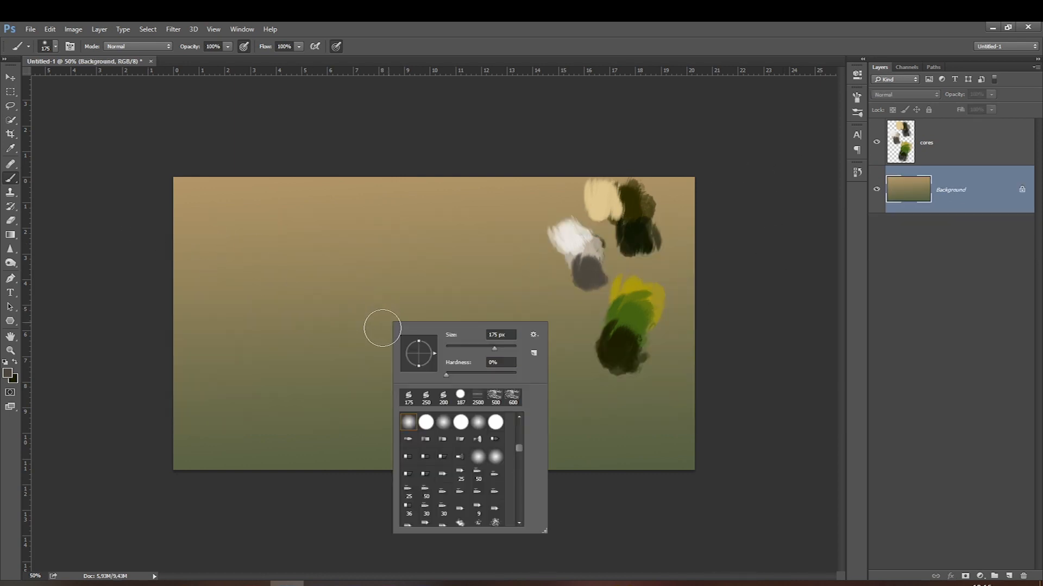
scroll(409, 424, "down", 10)
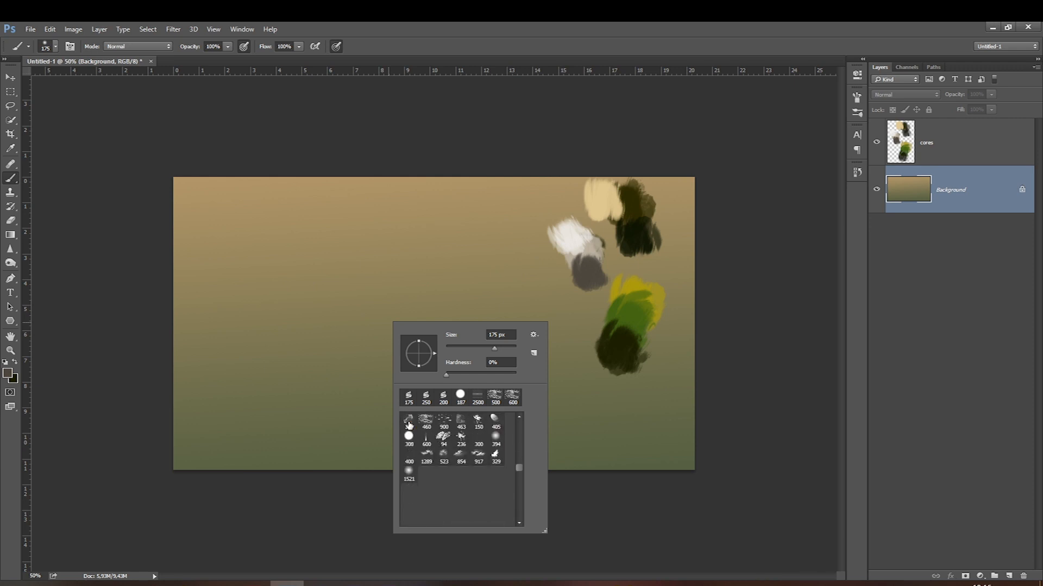
scroll(443, 460, "up", 1)
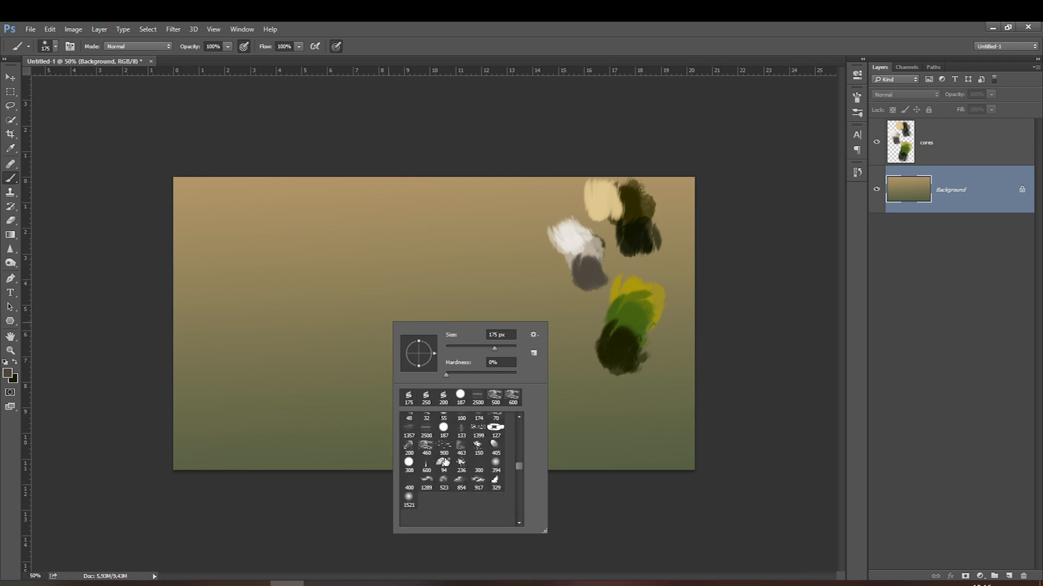
scroll(455, 457, "up", 6)
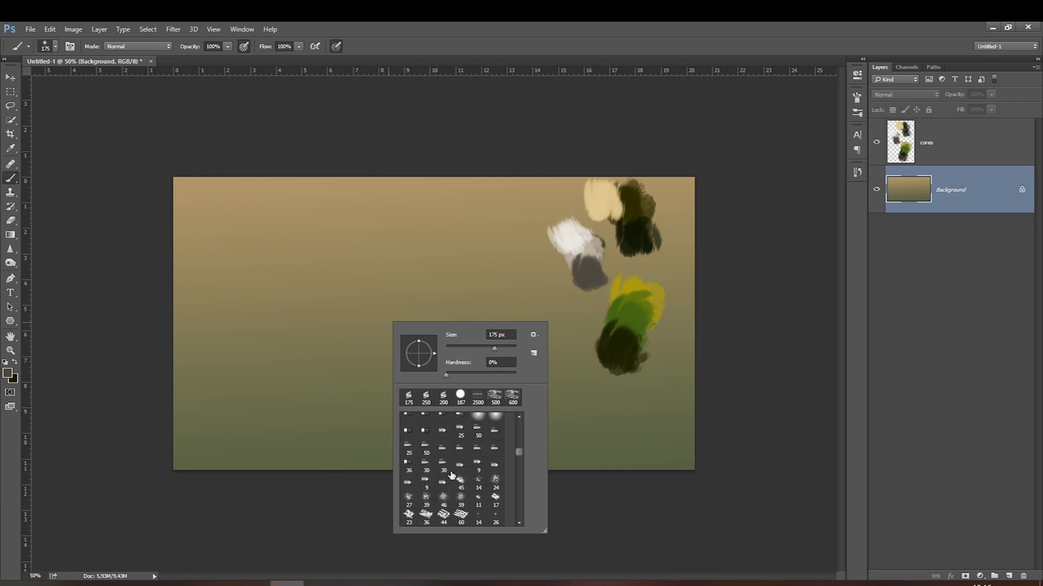
scroll(421, 454, "down", 6)
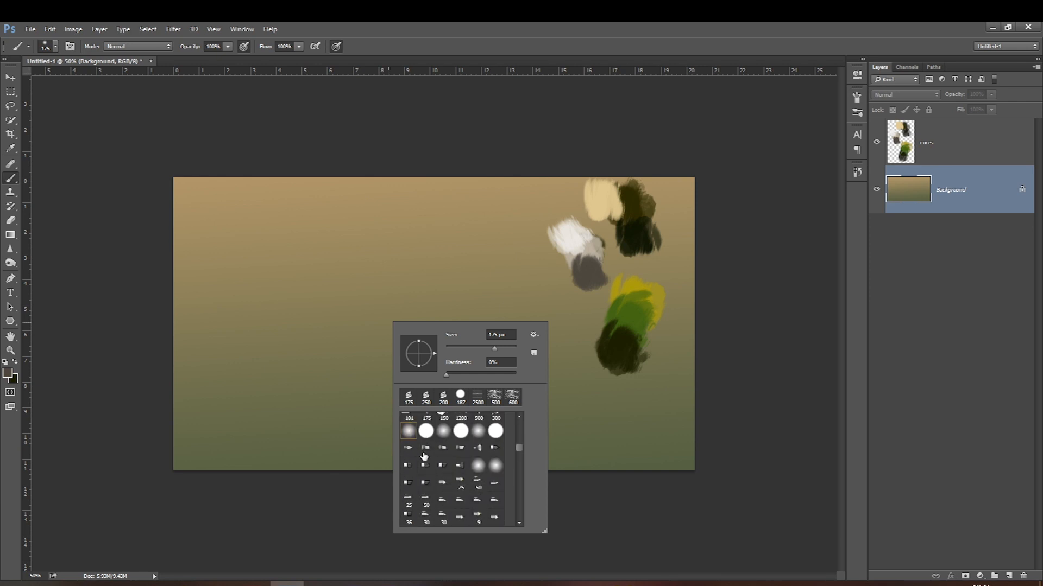
scroll(463, 470, "down", 4)
scroll(462, 470, "up", 4)
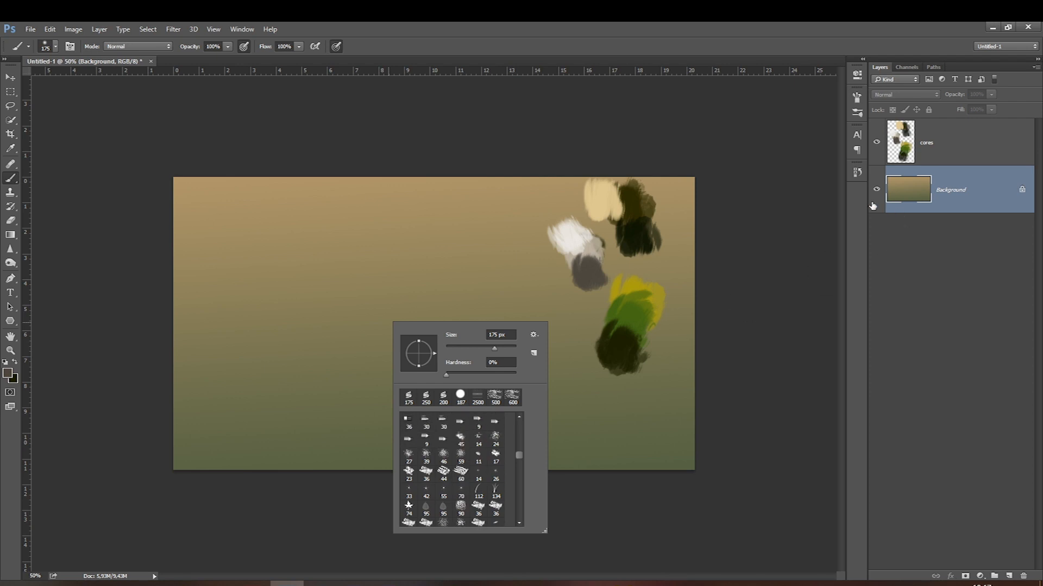
Open the Brush Presets and their Preset Manager, and go to the end of the brush list.
left_click(242, 29)
left_click(242, 28)
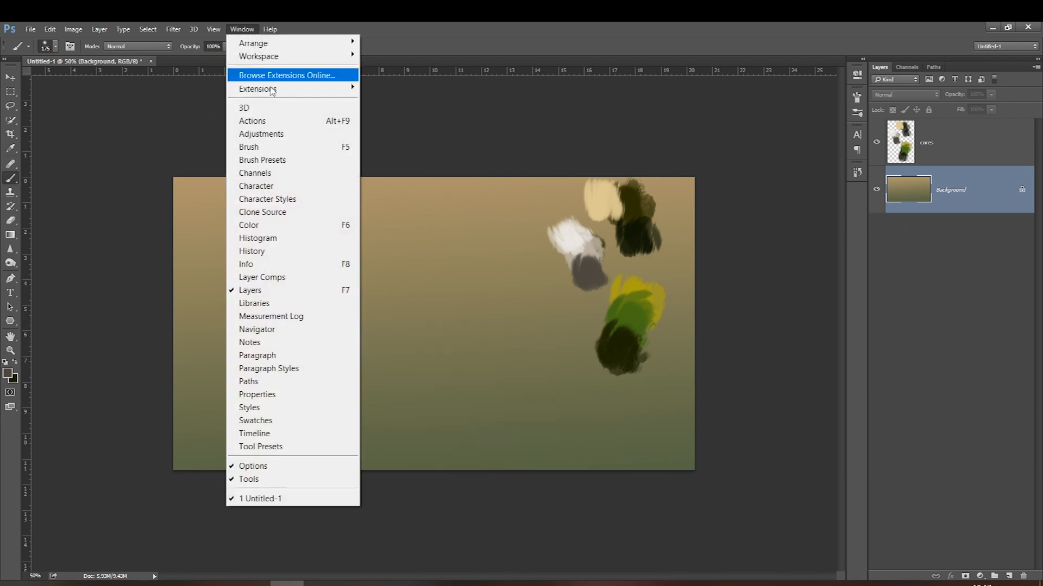
left_click(322, 166)
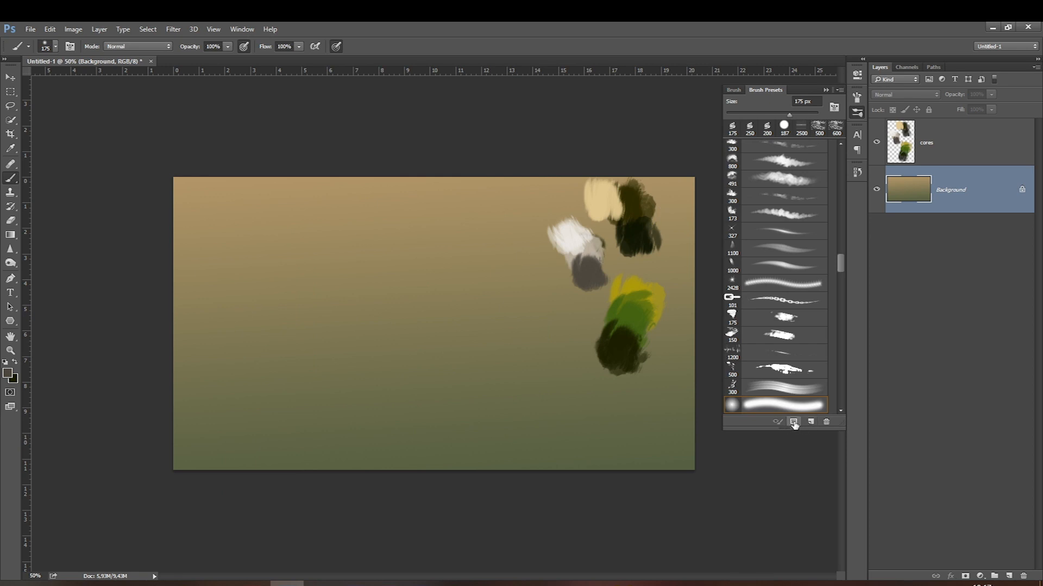
left_click(793, 422)
scroll(541, 356, "down", 3)
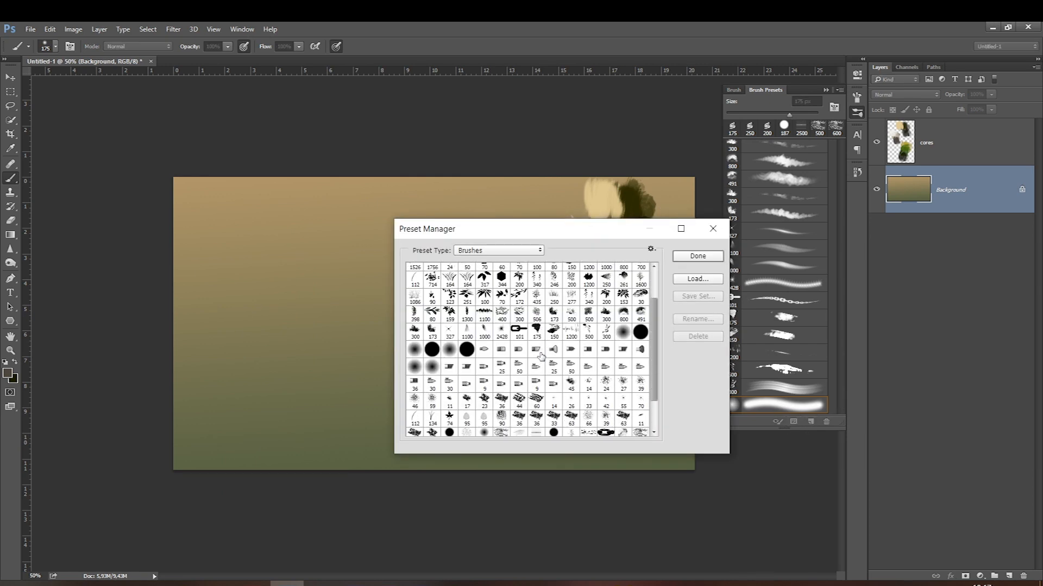
scroll(541, 357, "down", 3)
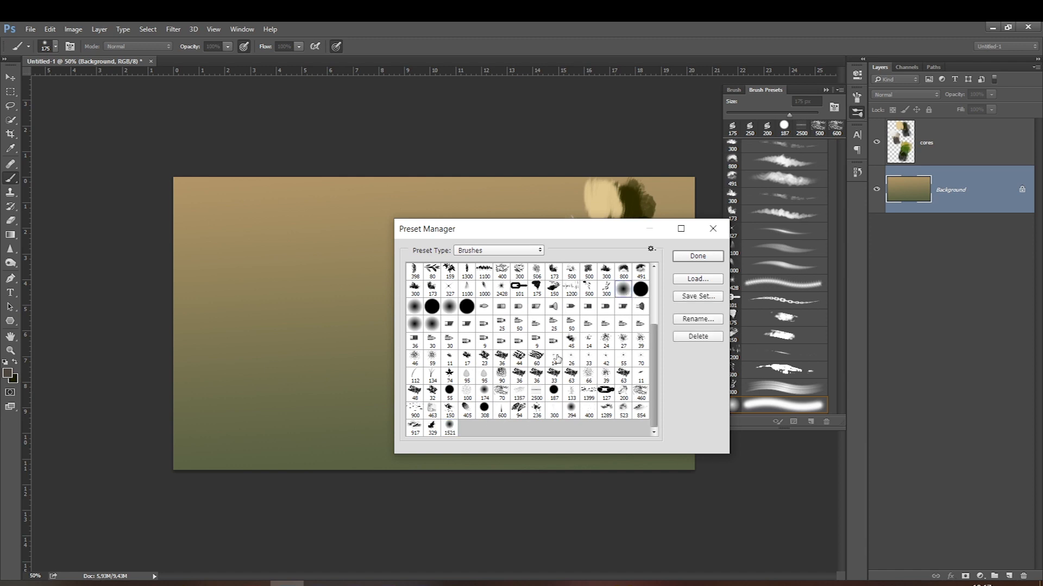
Delete the block of default brushes from the first soft round preset through the small spatter brushes, and close the Preset Manager.
left_click(450, 431)
left_click(618, 287)
left_click(639, 343, "shift")
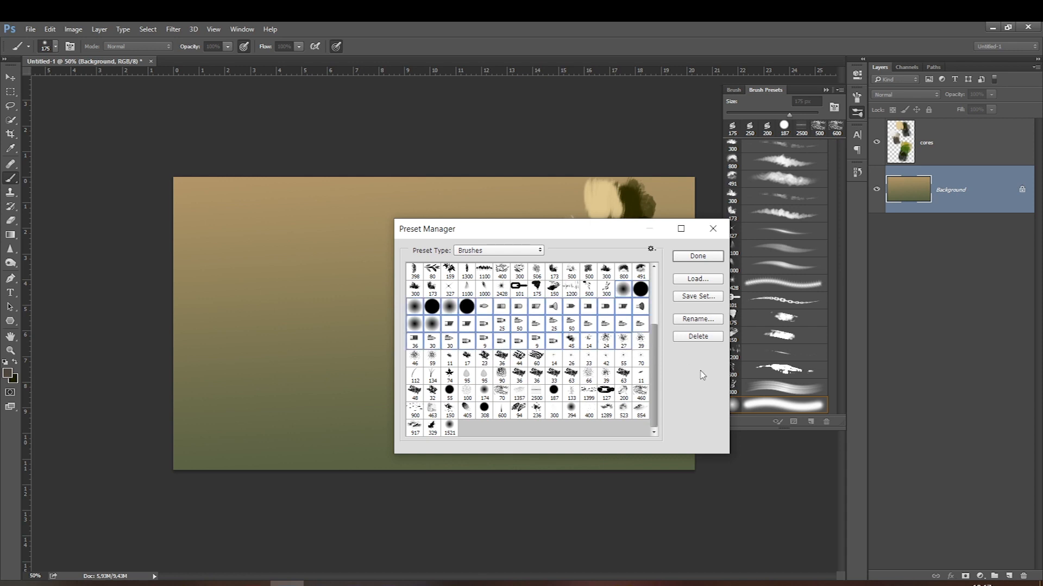
left_click(698, 337)
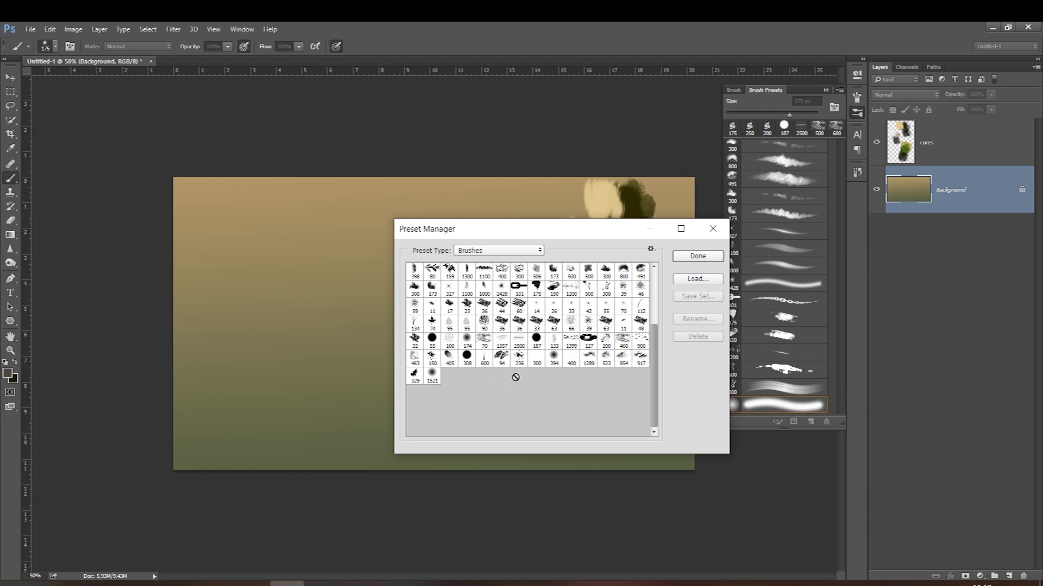
left_click(724, 224)
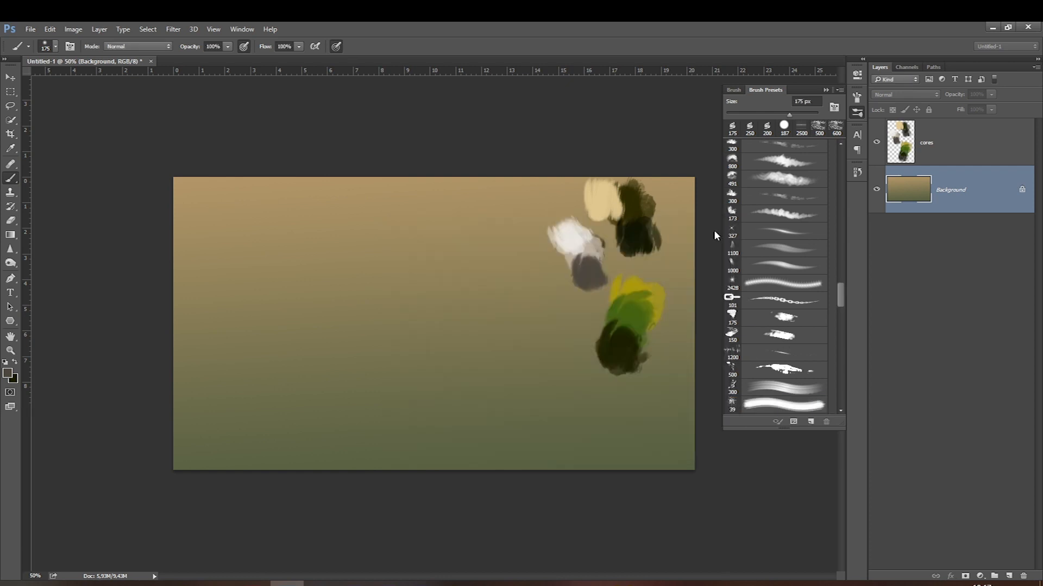
Examine the presets and the available brush libraries for a sketching brush.
scroll(508, 471, "down", 5)
scroll(507, 470, "up", 3)
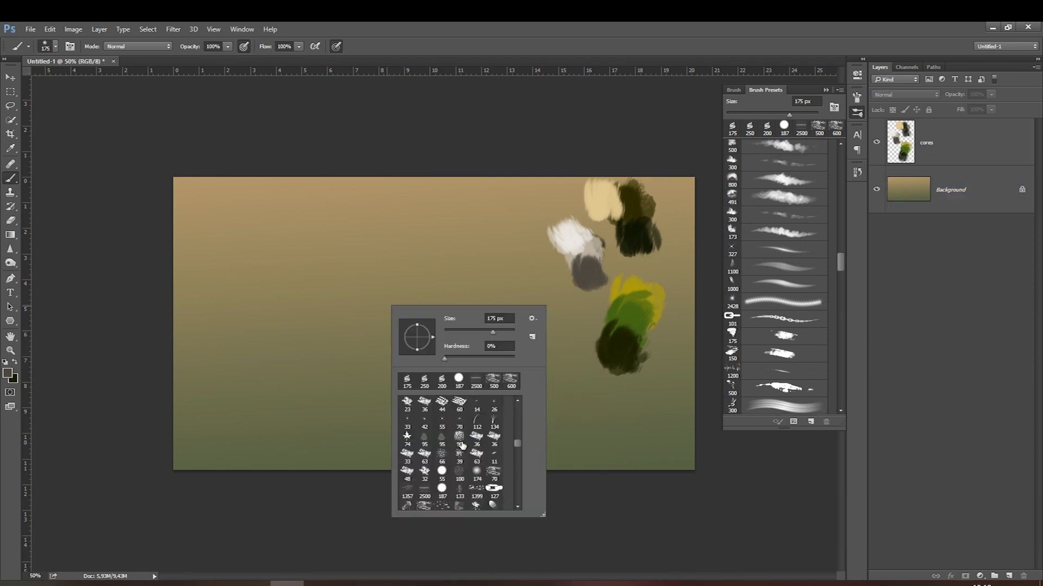
scroll(462, 445, "up", 5)
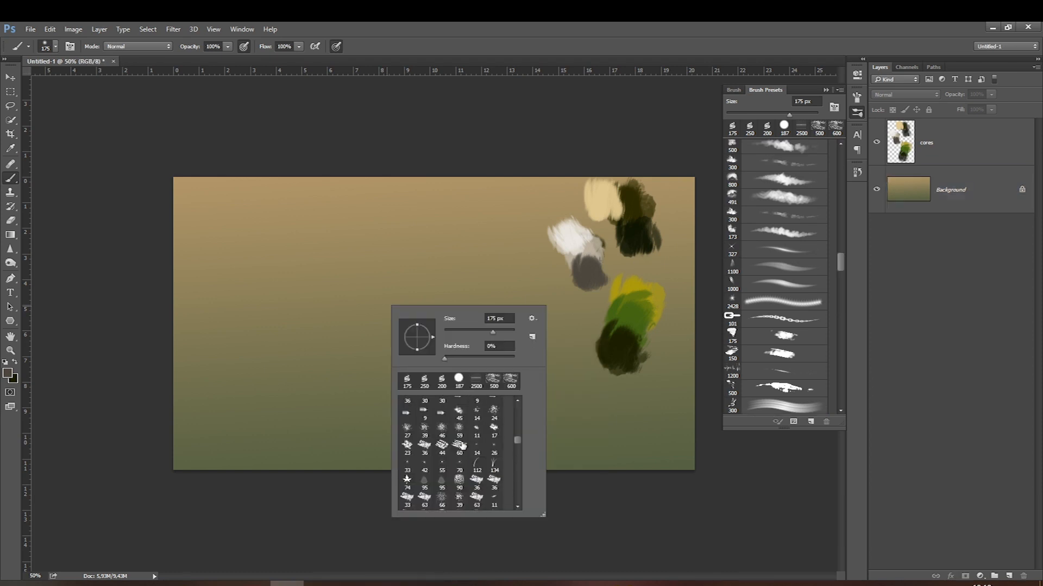
scroll(462, 445, "up", 5)
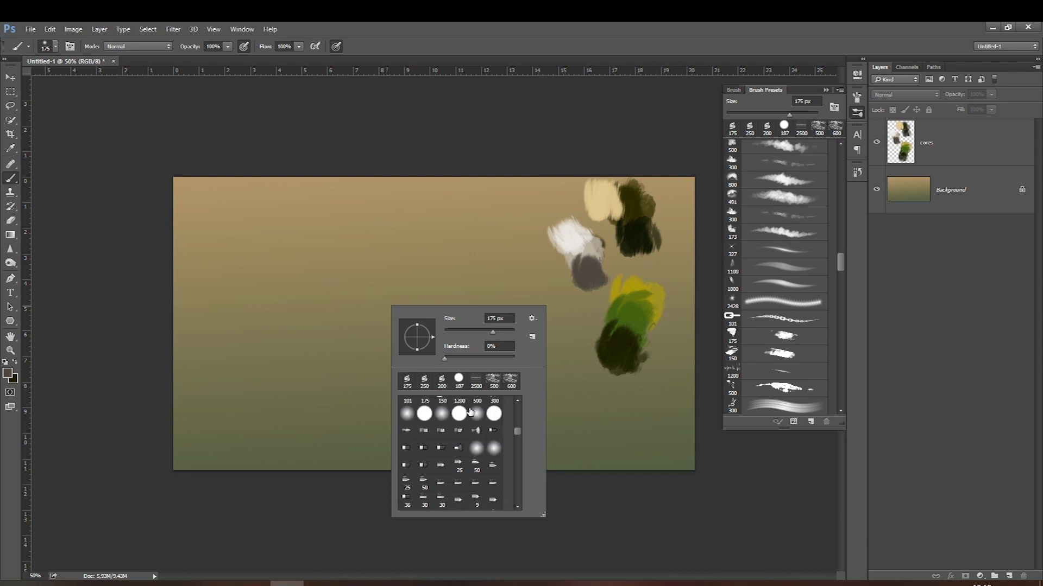
left_click(532, 319)
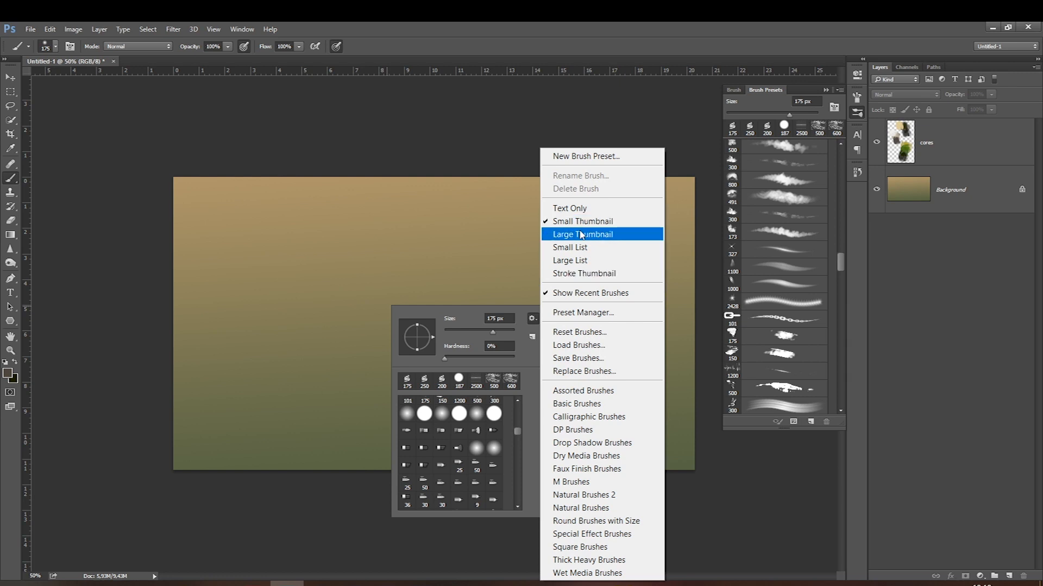
left_click(531, 395)
scroll(494, 417, "down", 1)
scroll(492, 421, "down", 4)
scroll(480, 437, "down", 4)
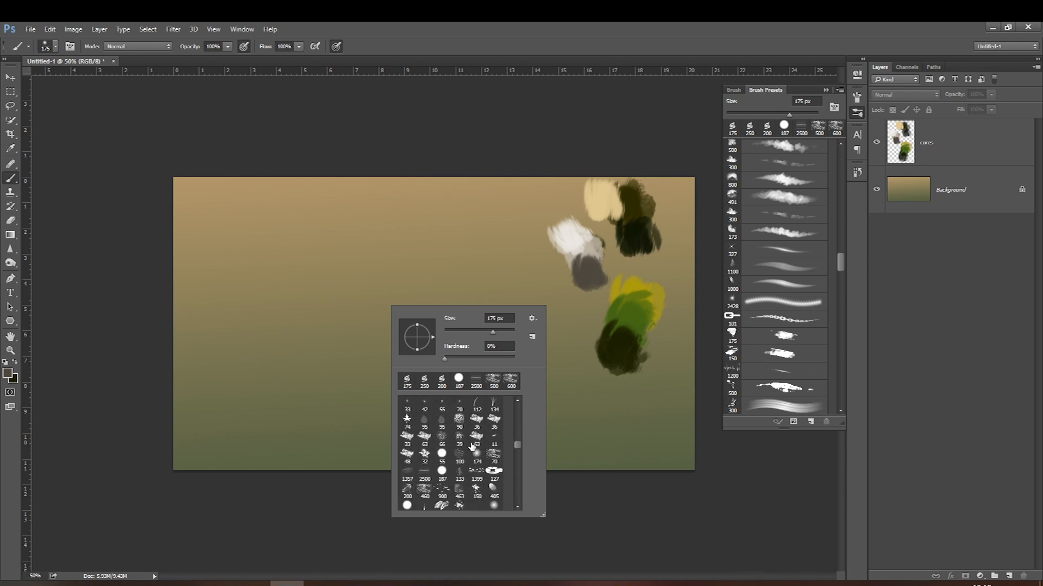
Choose the 200 px flexible charcoal brush and enlarge it to 300 px, with the Background layer active.
left_click(408, 492)
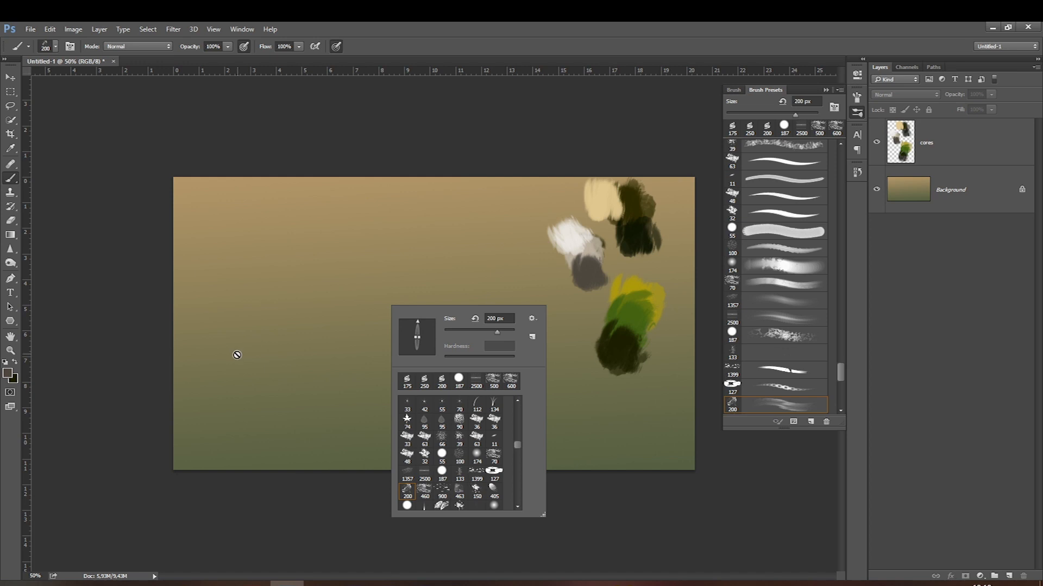
left_click(937, 152)
right_click(294, 316)
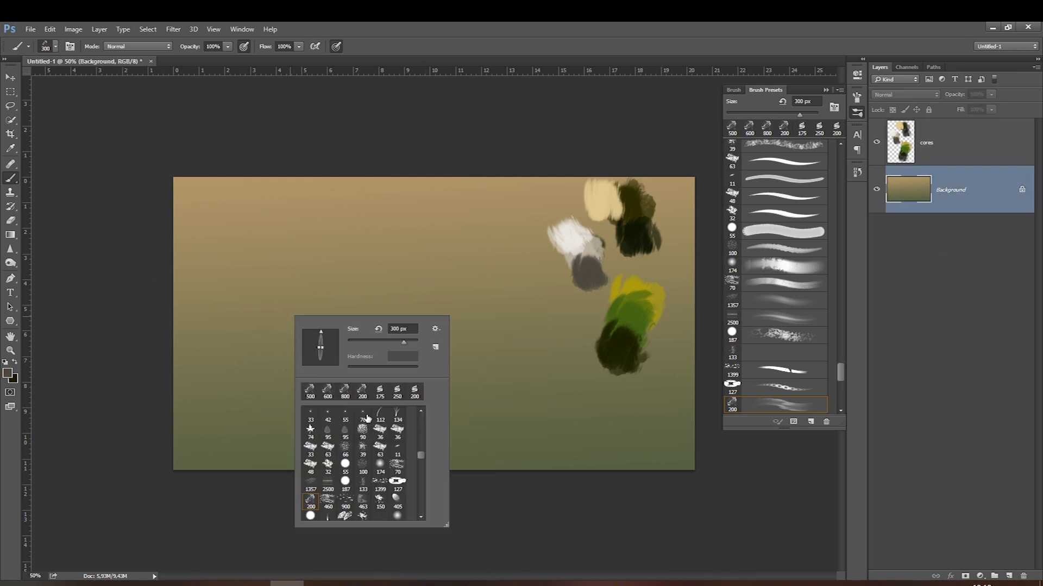
Check the name of the chosen 200 px brush without renaming it.
right_click(311, 501)
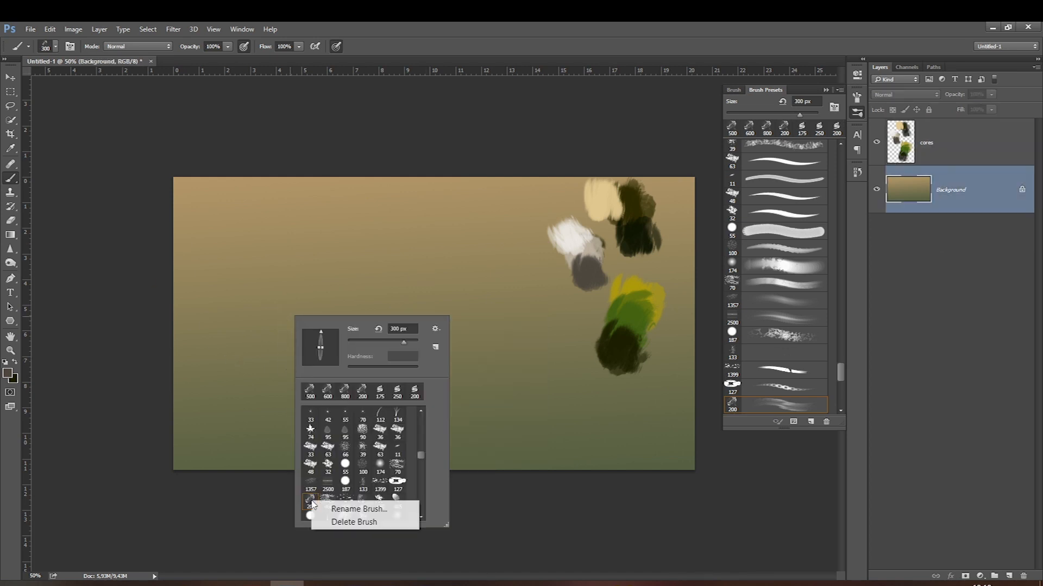
left_click(336, 513)
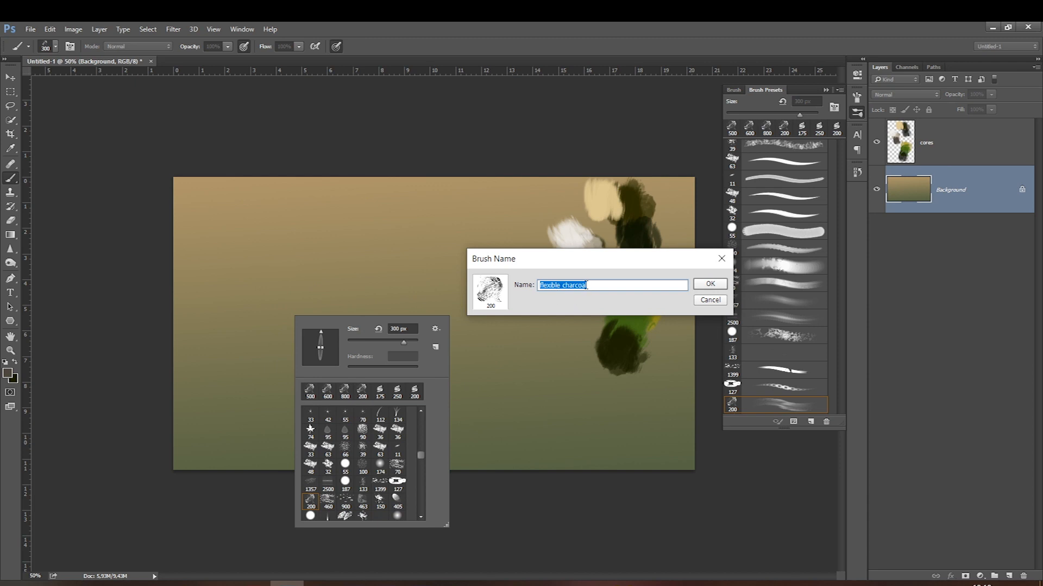
left_click(710, 301)
right_click(535, 343)
Add a new empty layer above the Background and hide the cores layer.
left_click(945, 202)
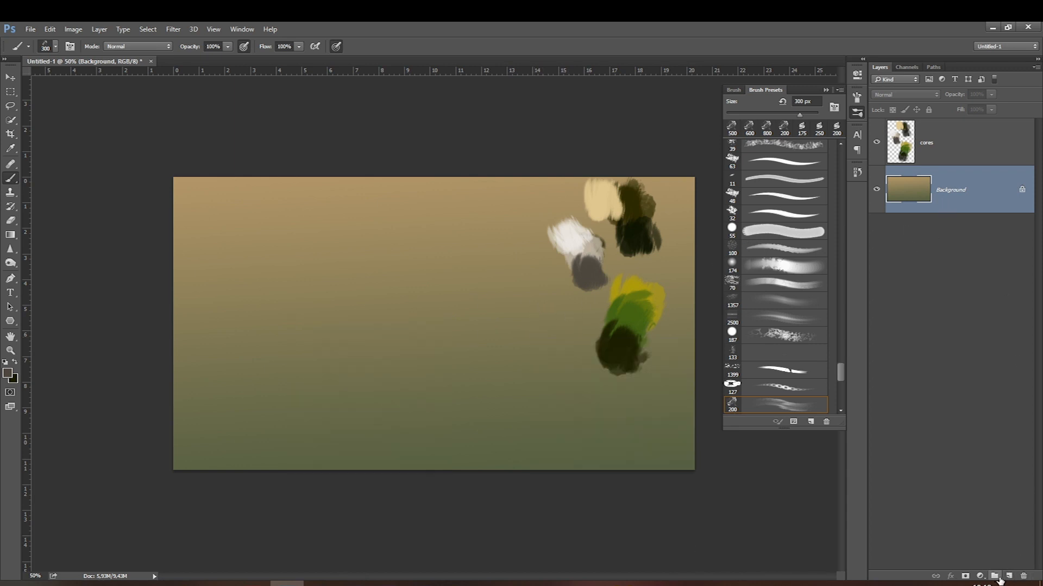
left_click(1008, 576)
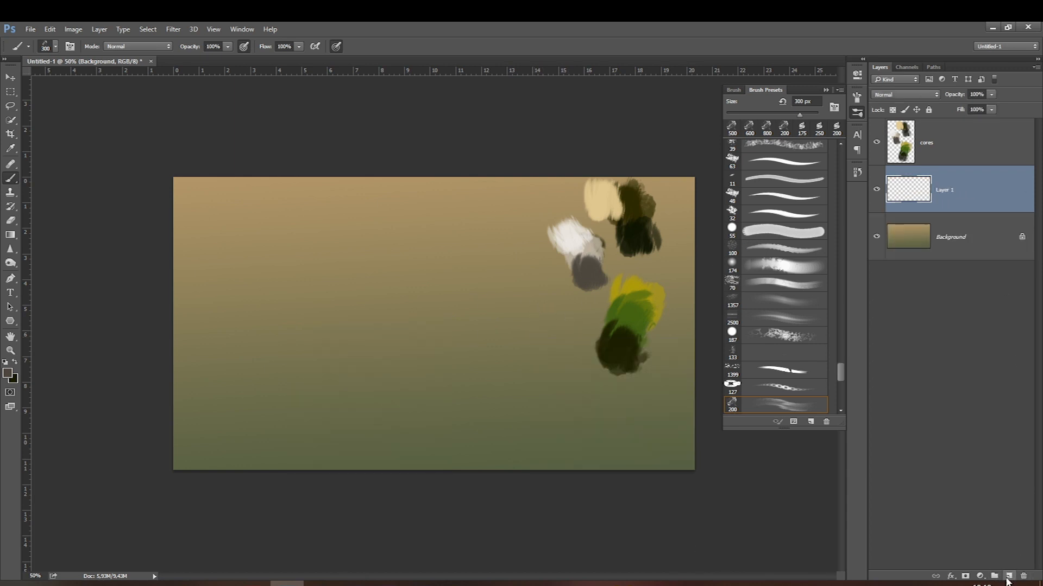
left_click(876, 142)
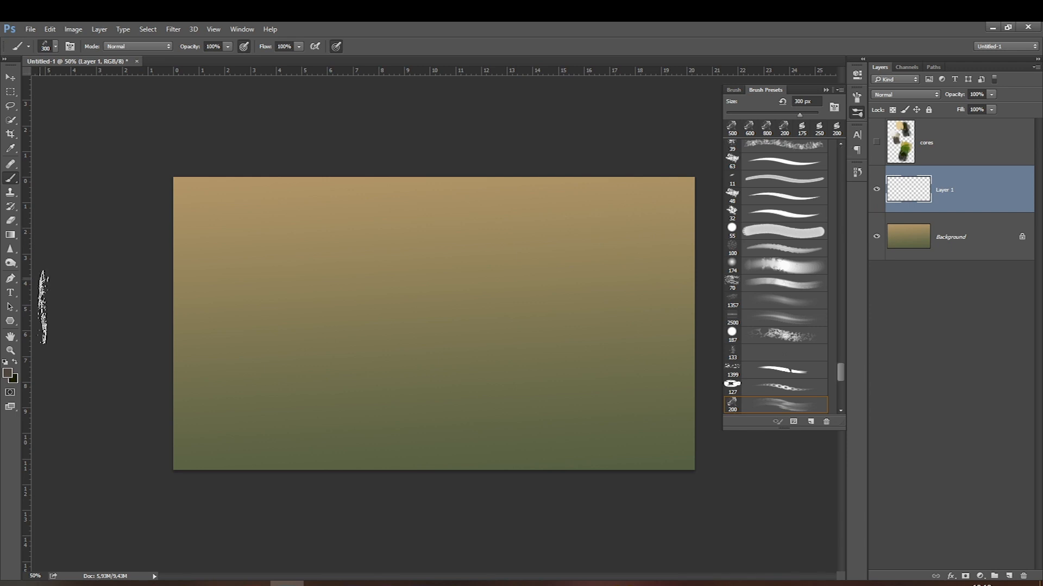
Paint a broad black stroke with the brush at 100 px, slanting from the canvas's lower left bottom edge up to the left edge.
left_click(526, 378)
key("bracketleft")
key("bracketleft")
key("bracketleft")
key("bracketleft")
key("bracketleft")
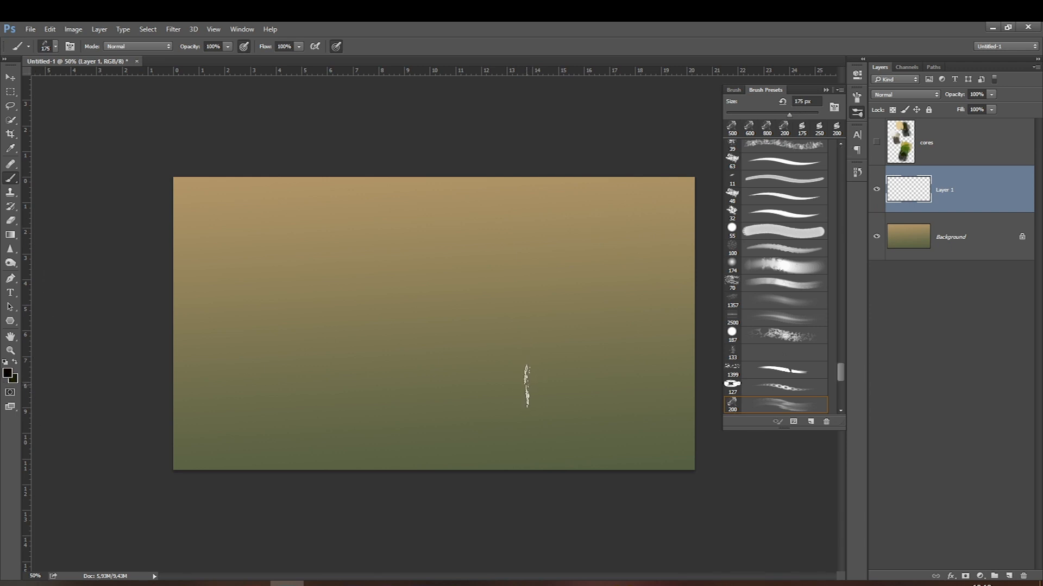
key("bracketleft")
key("bracketleft")
left_click(695, 375)
key("bracketright")
key("bracketright")
key("bracketright")
key("bracketright")
key("bracketright")
mouse_move(257, 485)
left_mouse_down()
mouse_move(143, 301)
mouse_move(240, 497)
mouse_move(155, 296)
left_mouse_up()
Thicken the slanting dark trunk at the left edge with 150 px and 90 px black strokes.
key("bracketright")
key("bracketright")
key("bracketright")
mouse_move(154, 304)
left_mouse_down()
mouse_move(234, 498)
mouse_move(180, 345)
mouse_move(174, 251)
mouse_move(167, 304)
left_mouse_up()
key("bracketleft")
key("bracketleft")
key("bracketleft")
left_click_drag(228, 426, 258, 498)
Sketch a foreground ledge with a finer brush, running right from the trunk and bending down to the bottom edge.
key("bracketleft")
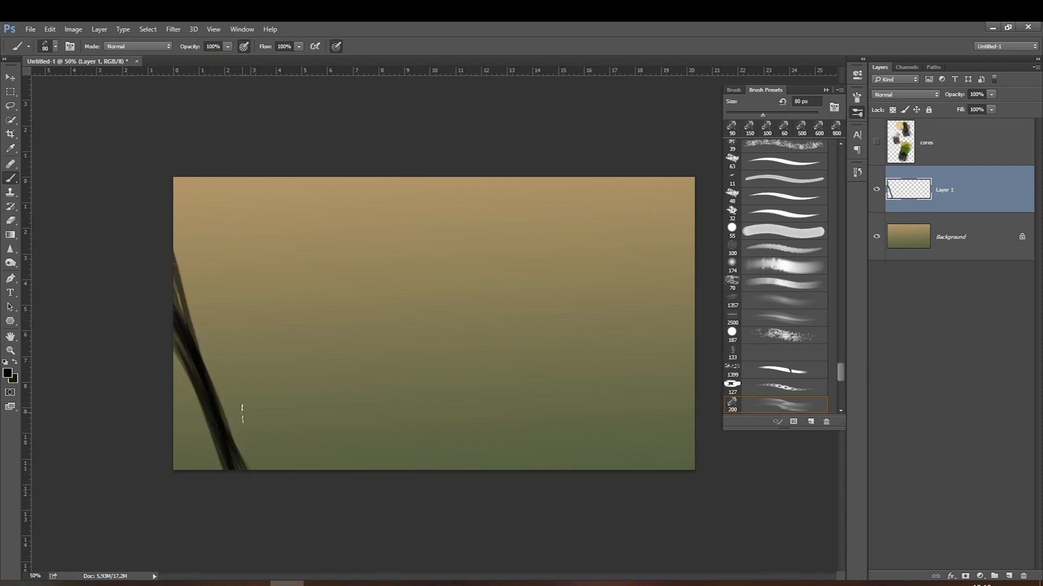
key("bracketleft")
key("bracketleft")
key("bracketleft")
key("bracketleft")
left_click_drag(226, 404, 356, 439)
mouse_move(256, 411)
left_mouse_down()
mouse_move(403, 438)
mouse_move(414, 447)
mouse_move(397, 477)
left_mouse_up()
key("bracketleft")
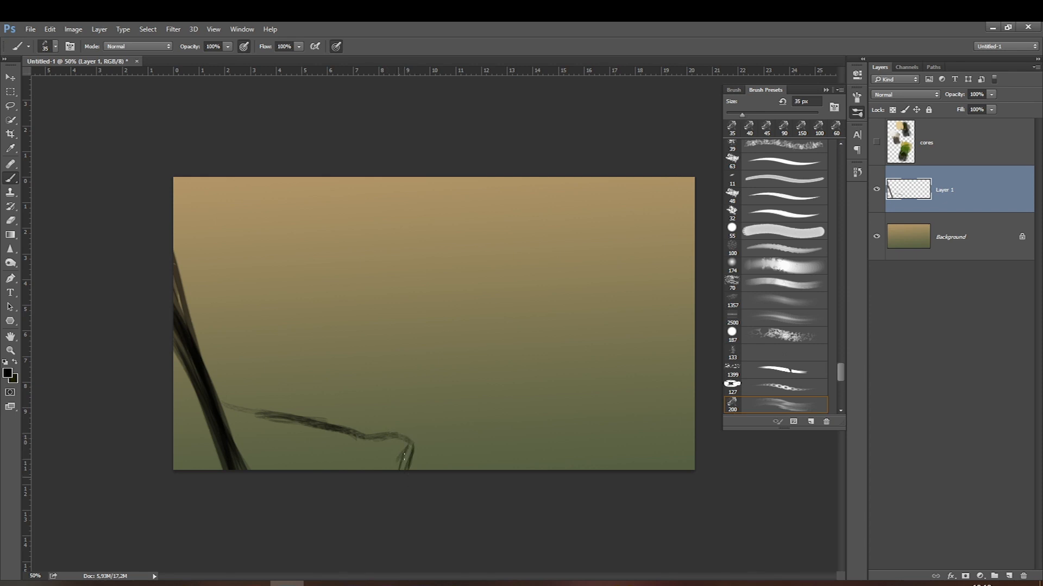
left_click_drag(266, 418, 224, 411)
Paint a tall and a short upright figure on the foreground ledge, and reinforce the ledge's drop at its right end.
key("bracketright")
mouse_move(335, 413)
left_mouse_down()
mouse_move(335, 435)
mouse_move(336, 387)
mouse_move(335, 435)
left_mouse_up()
key("bracketright")
key("bracketleft")
key("bracketleft")
left_click_drag(358, 416, 355, 441)
left_click_drag(405, 453, 396, 469)
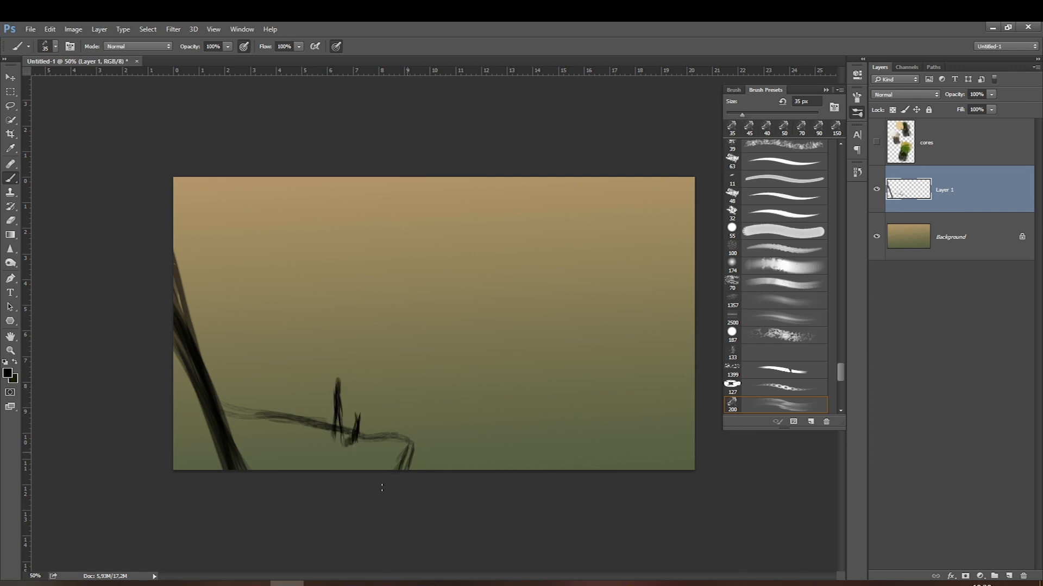
Sketch sloping ground lines at the canvas's lower right and a tall pillar-supported structure with a curved top above them.
key("bracketleft")
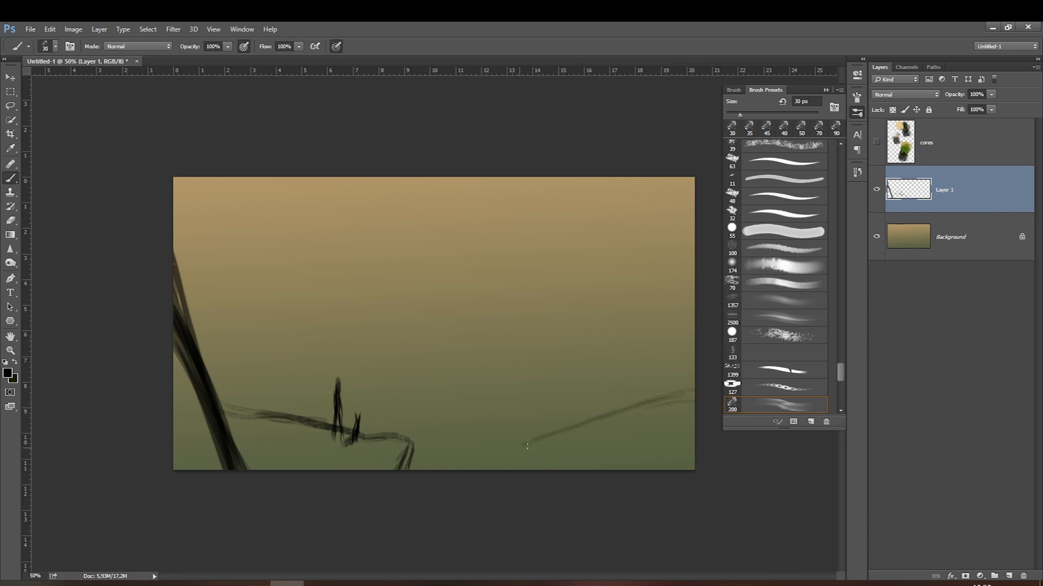
left_click_drag(590, 414, 464, 426)
key("bracketright")
mouse_move(594, 419)
left_mouse_down()
mouse_move(595, 349)
mouse_move(598, 359)
mouse_move(620, 339)
left_mouse_up()
key("bracketright")
key("bracketright")
mouse_move(633, 332)
left_mouse_down()
mouse_move(612, 345)
mouse_move(565, 341)
mouse_move(607, 276)
mouse_move(580, 254)
mouse_move(552, 338)
mouse_move(637, 326)
left_mouse_up()
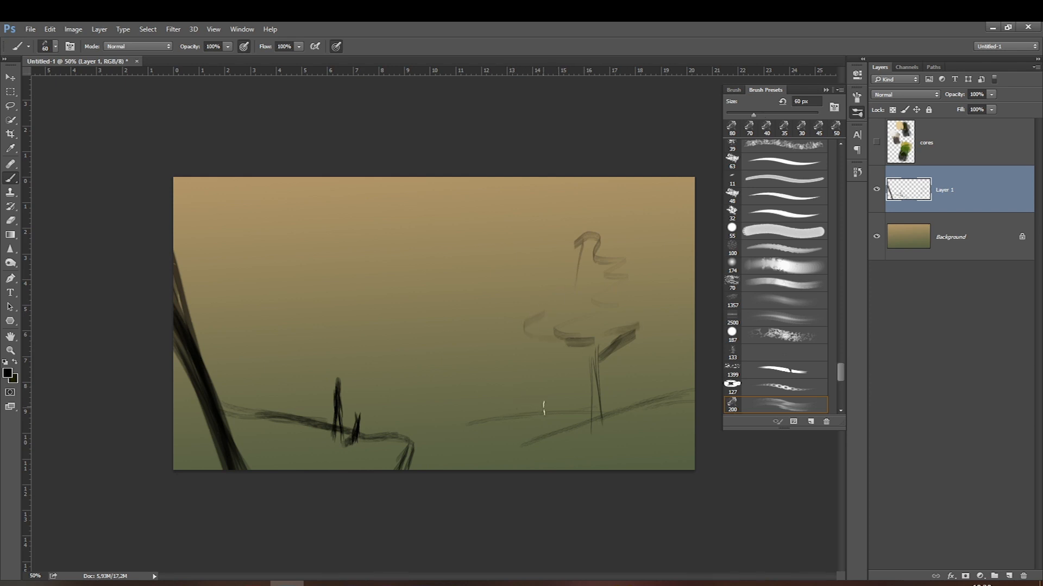
Sketch a smaller supported form left of the tall structure, and add a rising ground line at the canvas's right edge.
mouse_move(538, 387)
left_mouse_down()
mouse_move(536, 417)
mouse_move(533, 394)
mouse_move(552, 364)
mouse_move(529, 331)
mouse_move(519, 374)
left_mouse_up()
left_click_drag(512, 361, 526, 375)
left_click_drag(492, 415, 510, 404)
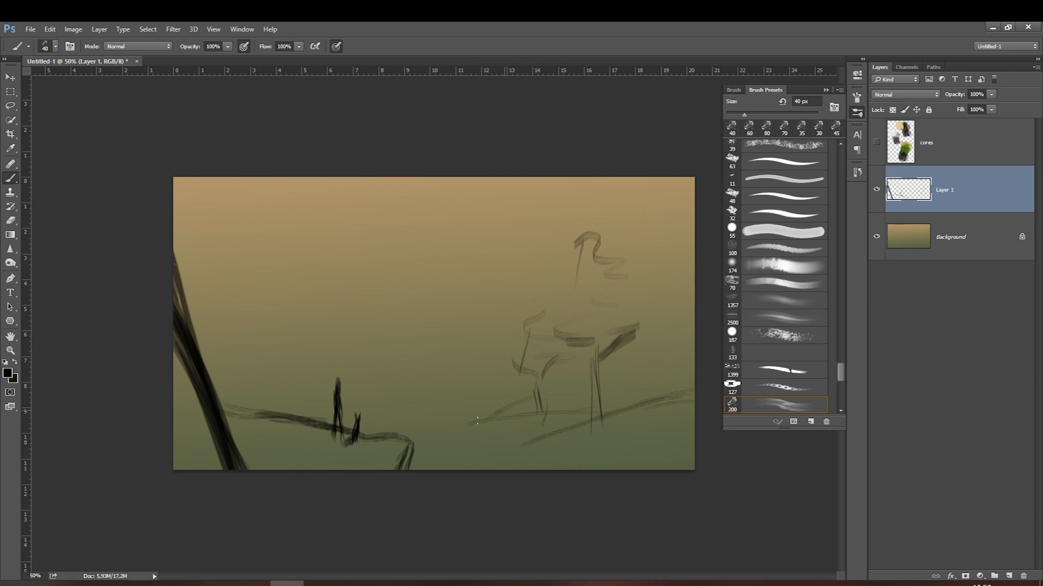
left_click_drag(664, 368, 692, 350)
Sketch the thin outline of a pointed mountain with stepped ridges in the upper left of the painting.
left_click_drag(317, 342, 355, 327)
left_click_drag(297, 269, 263, 284)
left_click_drag(251, 286, 227, 297)
key("]")
mouse_move(316, 216)
left_mouse_down()
mouse_move(286, 187)
mouse_move(279, 245)
mouse_move(249, 277)
left_mouse_up()
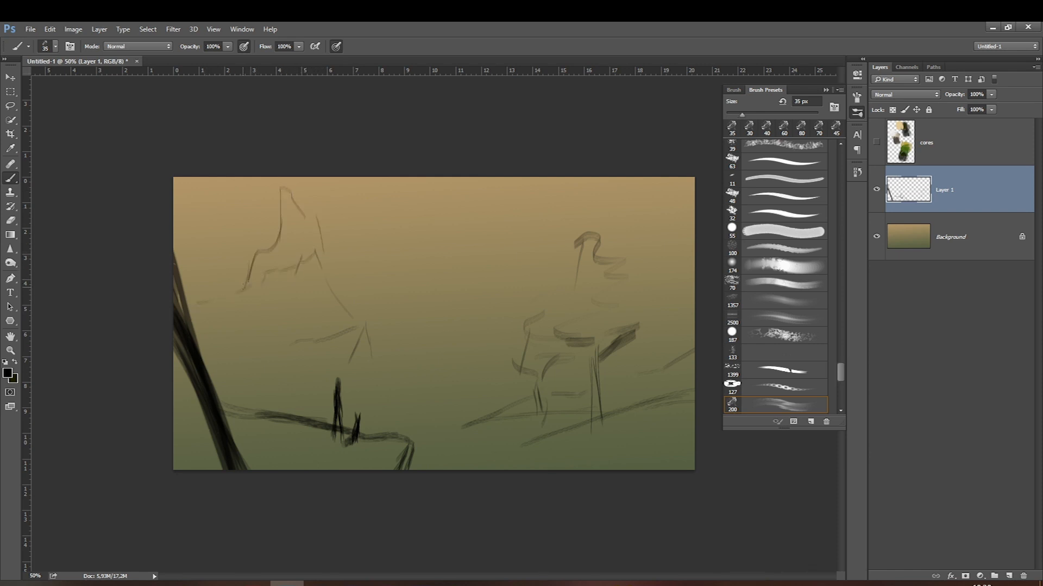
Sketch a central rock contour and loose slanted marks in the sky between the mountain and the tall structure.
left_click_drag(375, 305, 414, 278)
key("]")
left_click_drag(519, 303, 491, 287)
left_click_drag(477, 270, 500, 249)
left_click_drag(488, 252, 441, 236)
left_click_drag(428, 225, 409, 218)
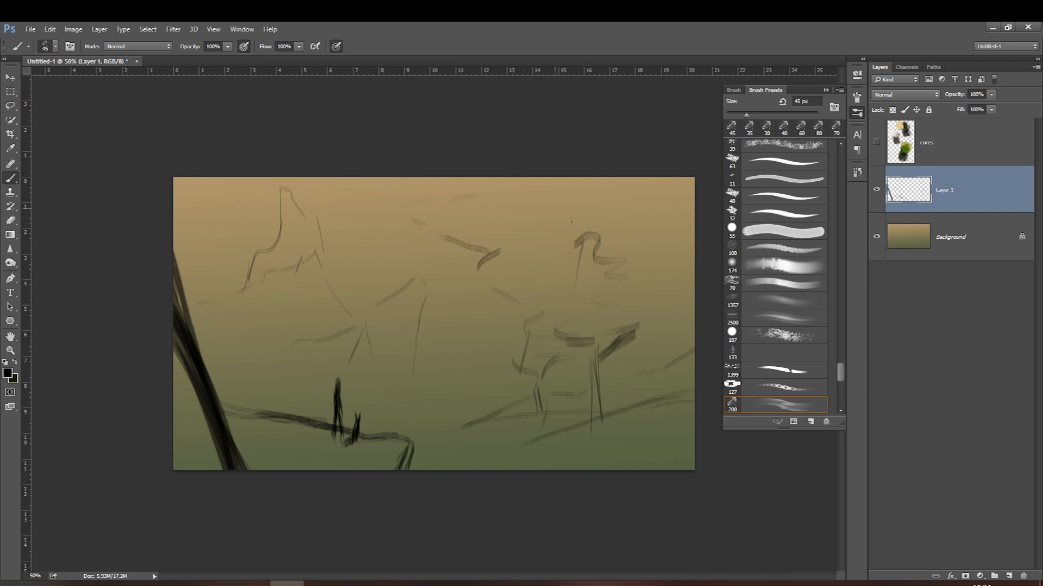
Add a slanted mark near the right edge and rough rock and bank lines in the lower centre.
left_click_drag(671, 234, 656, 255)
left_click_drag(481, 347, 463, 380)
left_click_drag(470, 408, 452, 391)
Sketch the smaller peaks and ridge lines between the left edge and the pointed mountain with a finer brush.
key("[")
left_click_drag(239, 281, 224, 289)
left_click_drag(220, 239, 179, 274)
left_click_drag(243, 221, 249, 264)
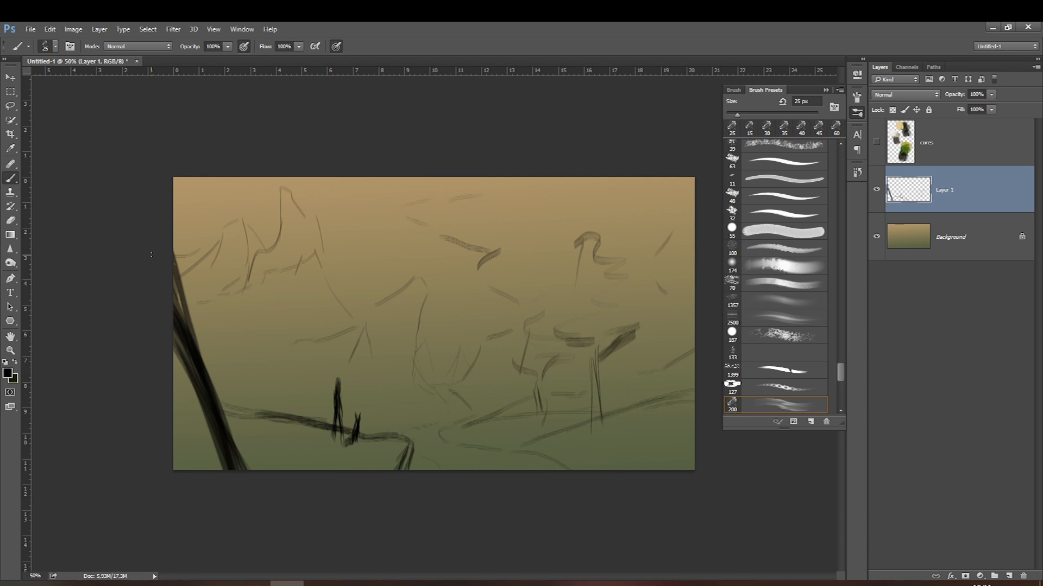
Lower the sketch layer's opacity to 30% and add a new layer directly above the Background.
left_click_drag(991, 95, 950, 107)
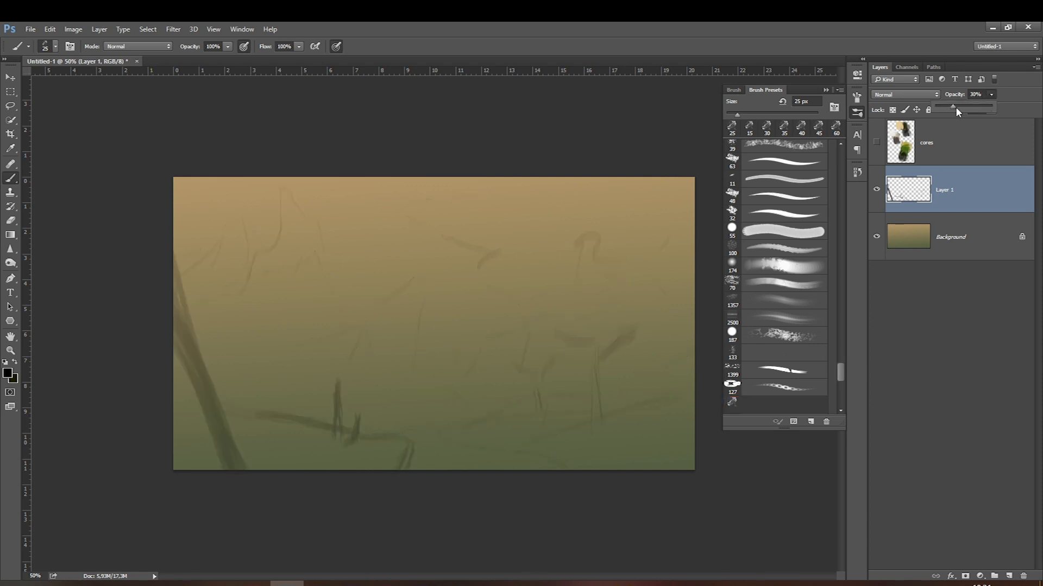
left_click(955, 243)
left_click(1008, 576)
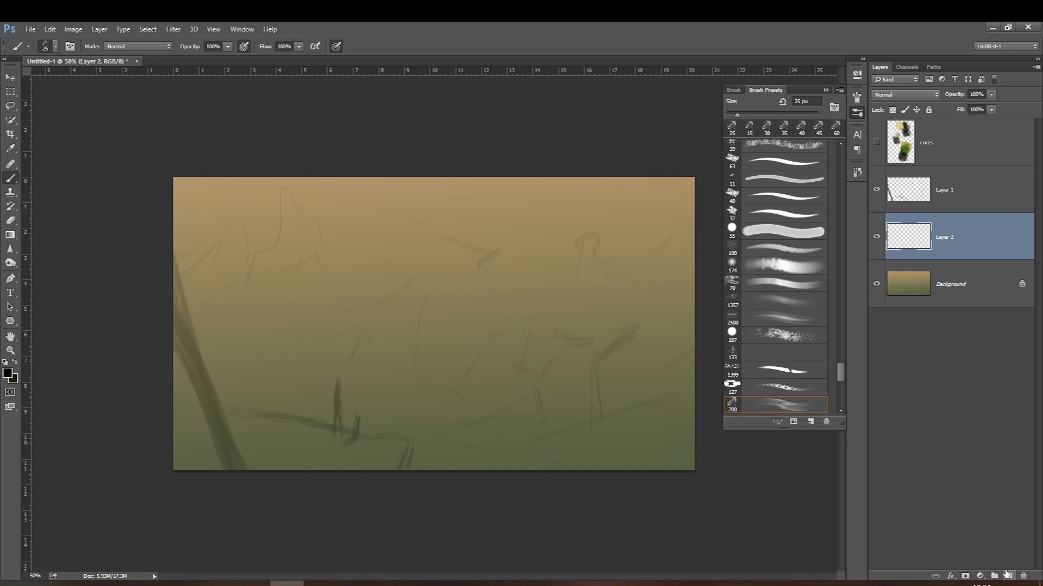
Choose the 460 px texture 2 brush, keeping its existing name.
right_click(316, 413)
left_click(353, 555)
left_click(337, 560)
left_click(353, 559)
left_click(372, 556)
left_click(313, 379)
right_click(339, 407)
left_click(375, 557)
right_click(375, 557)
left_click(382, 534)
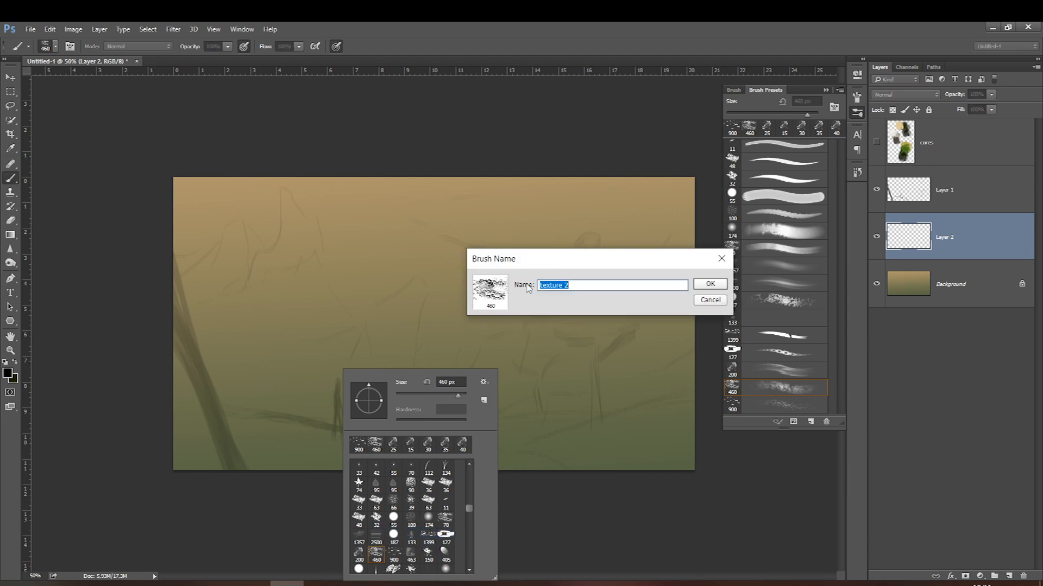
left_click(703, 284)
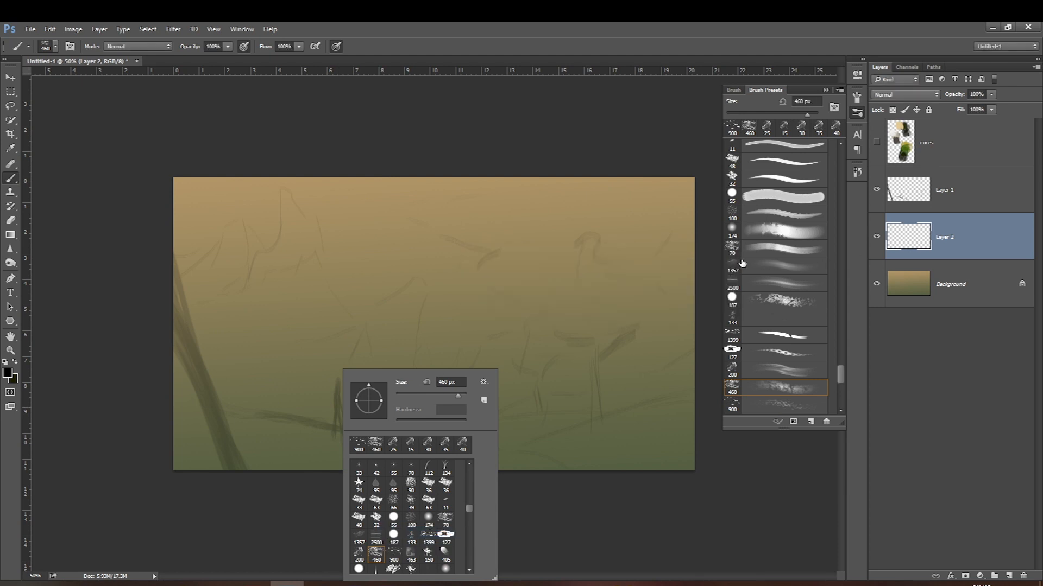
Show the cores palette layer and sample its olive-yellow as the foreground colour.
left_click(927, 146)
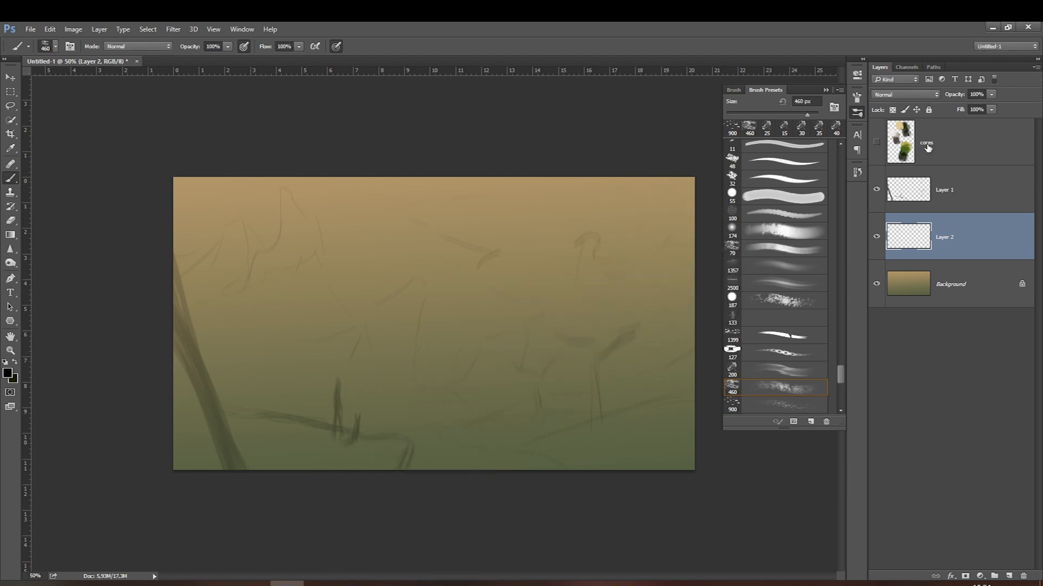
left_click(876, 142)
left_click(8, 373)
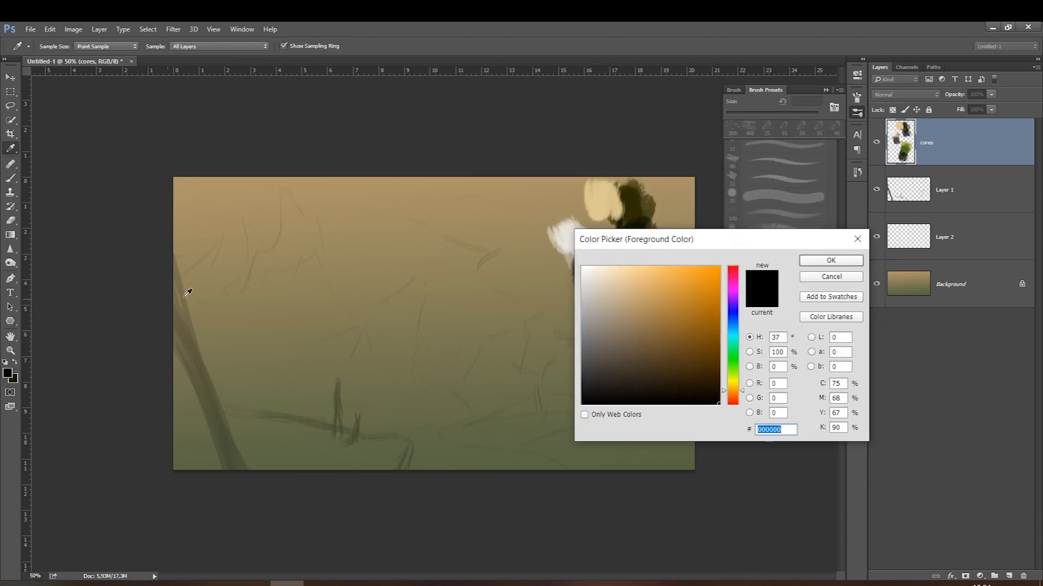
left_click(616, 208)
left_click_drag(635, 239, 285, 259)
left_click(643, 291)
key("Return")
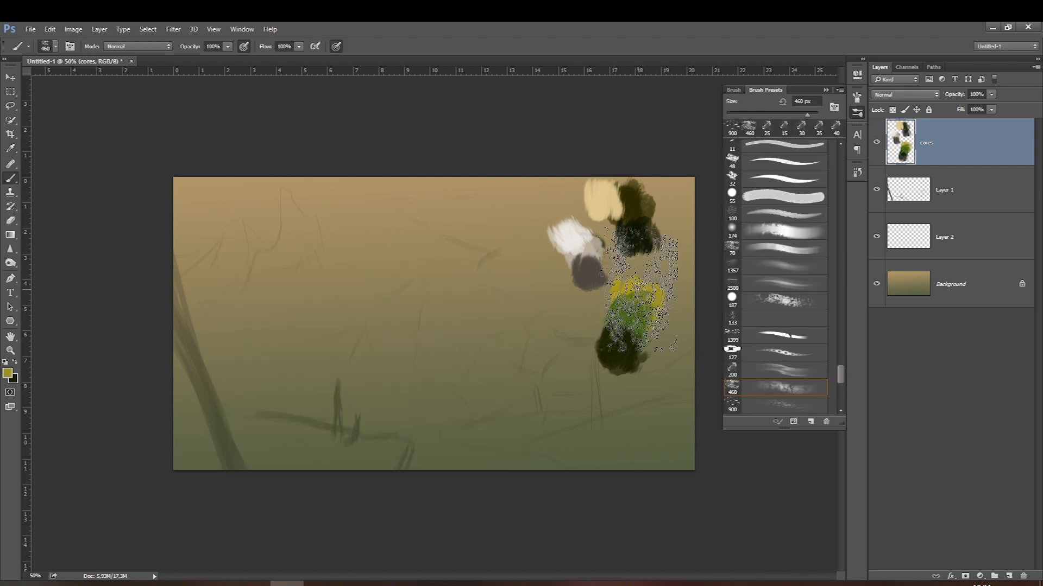
Reduce the brush to 150 px and rename the empty layer below the sketch as terra.
key("bracketleft")
key("bracketleft")
key("bracketleft")
key("bracketleft")
key("bracketleft")
key("bracketleft")
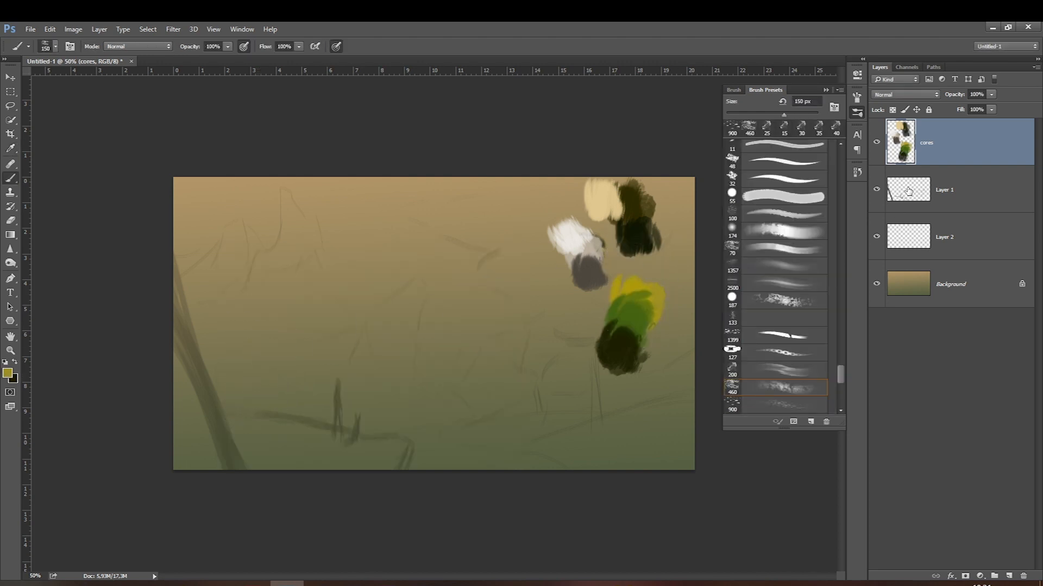
left_click(935, 191)
double_click(946, 234)
type("terra")
key("Return")
Paint speckled olive-yellow ground across the lower-left bank with the texture brush at about 70 to 90 px.
key("bracketleft")
key("bracketleft")
key("bracketleft")
key("bracketleft")
key("bracketleft")
left_click(392, 461)
key("bracketright")
key("bracketright")
left_click_drag(390, 451, 320, 431)
mouse_move(322, 435)
left_mouse_down()
mouse_move(255, 426)
mouse_move(355, 450)
mouse_move(355, 460)
mouse_move(257, 436)
mouse_move(358, 467)
mouse_move(383, 445)
mouse_move(410, 450)
left_mouse_up()
key("bracketleft")
key("bracketleft")
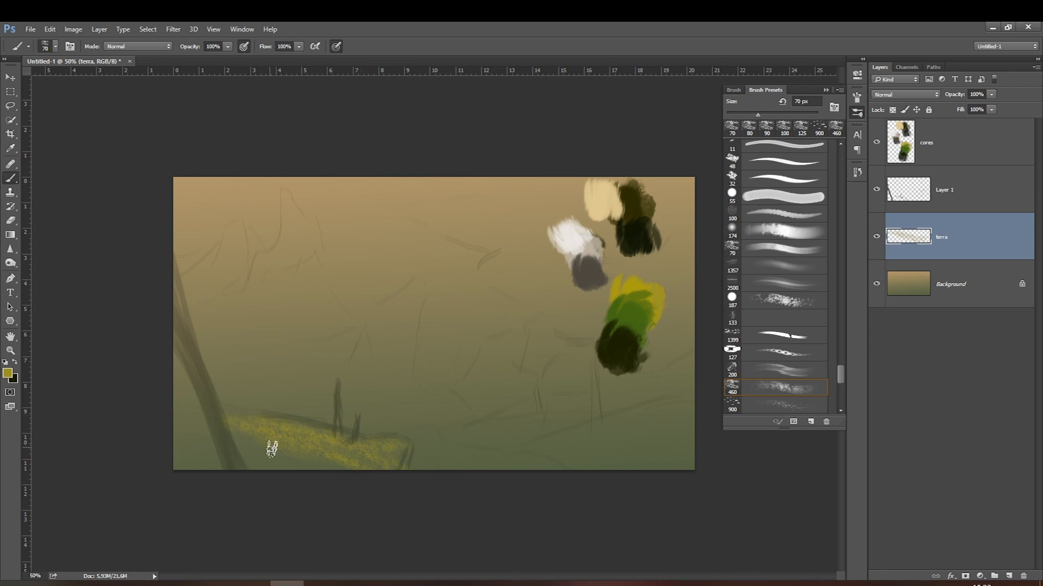
key("bracketright")
key("bracketright")
key("bracketleft")
Fit the painting to the window, collapse the brush presets, and paint olive-yellow texture along the sloping right bank.
key("ctrl+0")
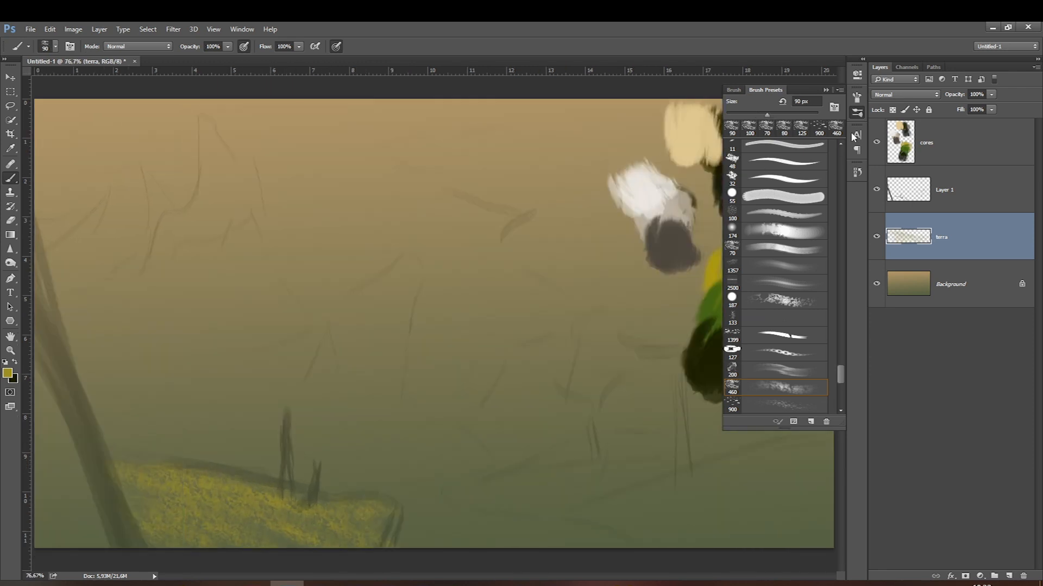
left_click(826, 90)
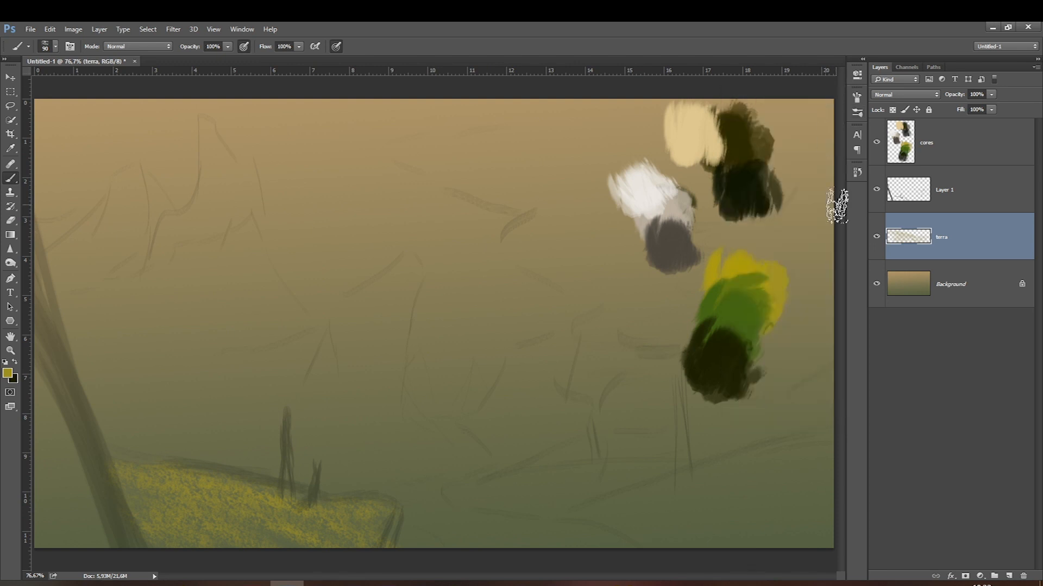
key("bracketright")
key("bracketright")
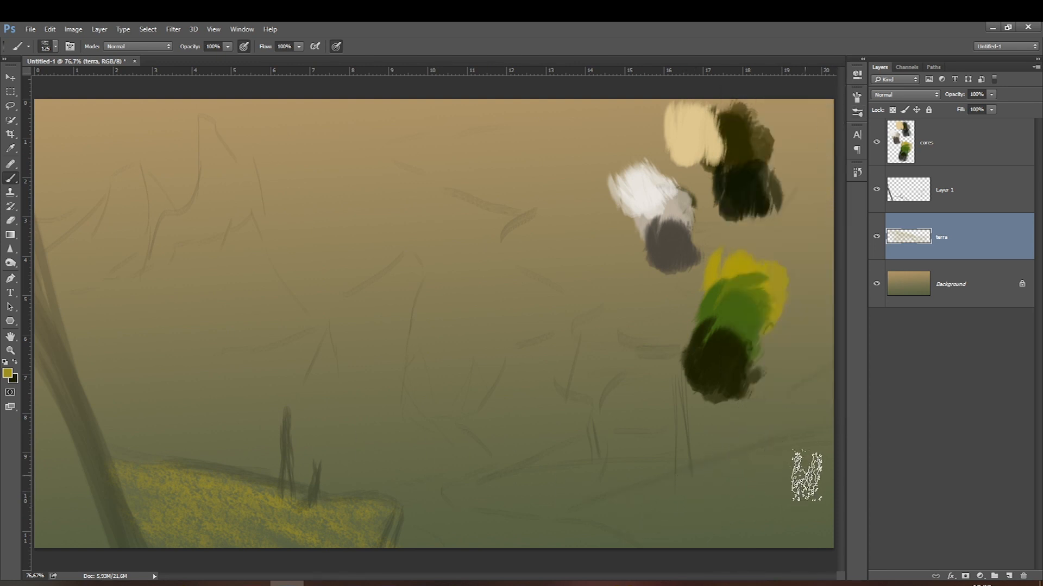
key("bracketright")
mouse_move(826, 475)
left_mouse_down()
mouse_move(654, 510)
mouse_move(831, 482)
left_mouse_up()
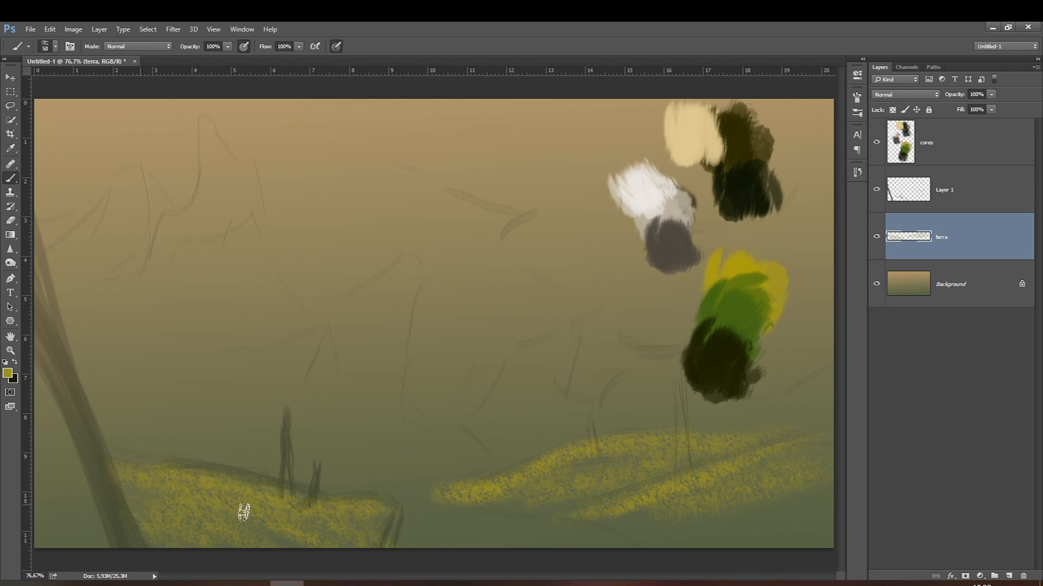
Fill out the left bank's yellow texture and add a faint yellow strip beneath the right bank.
key("bracketright")
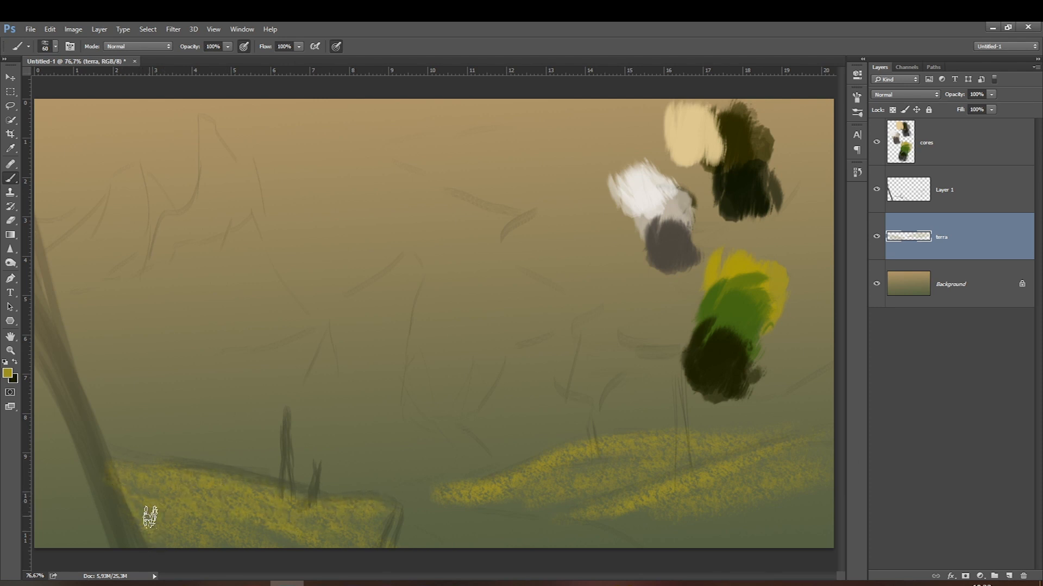
key("bracketright")
key("bracketright")
key("bracketright")
left_click_drag(620, 531, 790, 535)
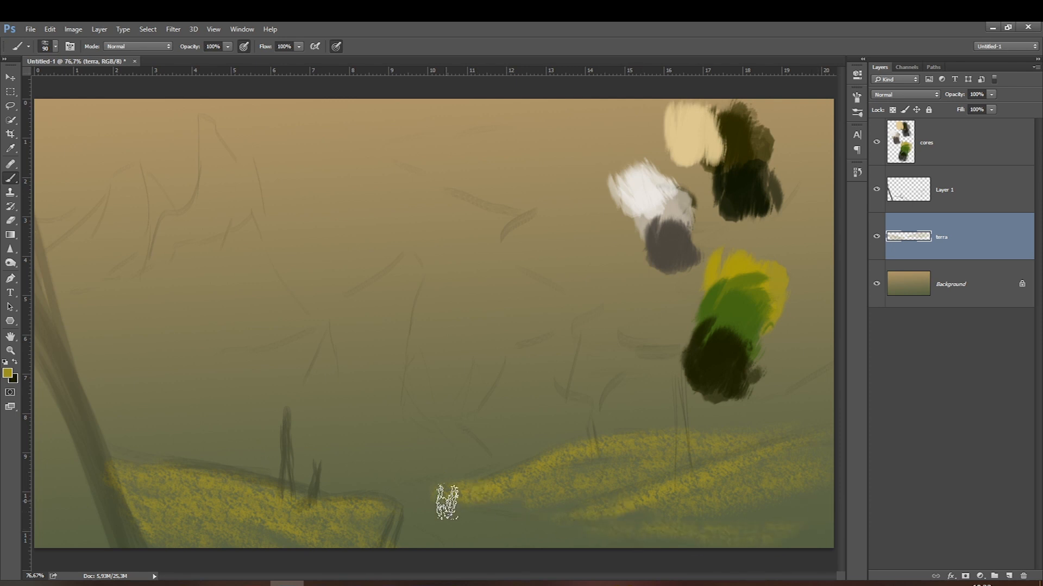
Switch to the dark colour and brush shadows over the far right bank on a new layer beneath terra.
key("x")
left_click(956, 288)
left_click(1008, 576)
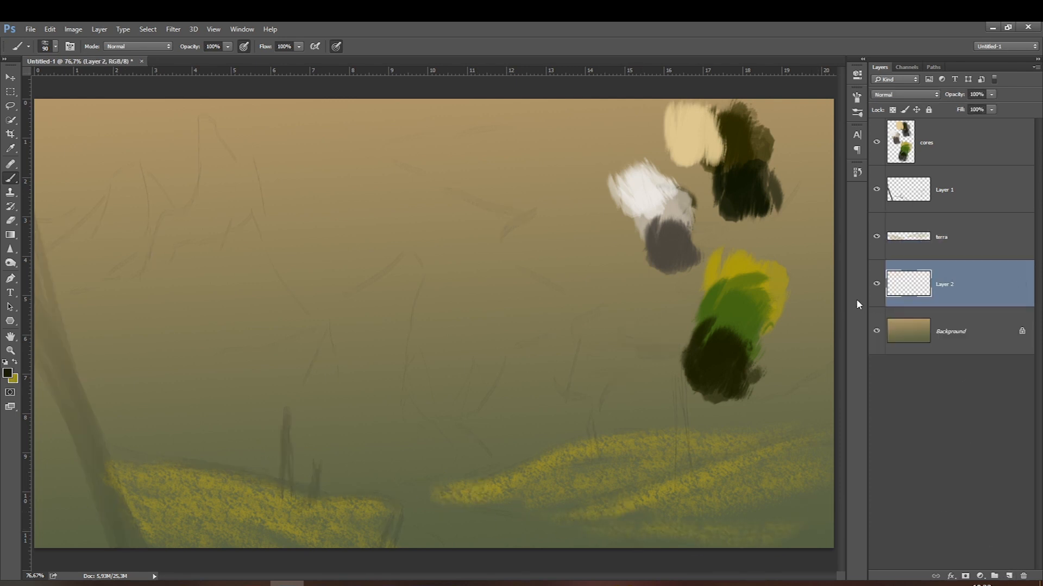
key("bracketleft")
key("bracketleft")
left_click_drag(798, 457, 613, 487)
key("bracketright")
left_click_drag(787, 479, 677, 528)
key("bracketright")
key("bracketright")
key("bracketright")
left_click_drag(815, 499, 714, 522)
left_click_drag(826, 532, 636, 544)
left_click_drag(847, 509, 653, 515)
key("bracketleft")
mouse_move(816, 456)
left_mouse_down()
mouse_move(617, 499)
mouse_move(635, 490)
left_mouse_up()
left_click_drag(774, 455, 608, 483)
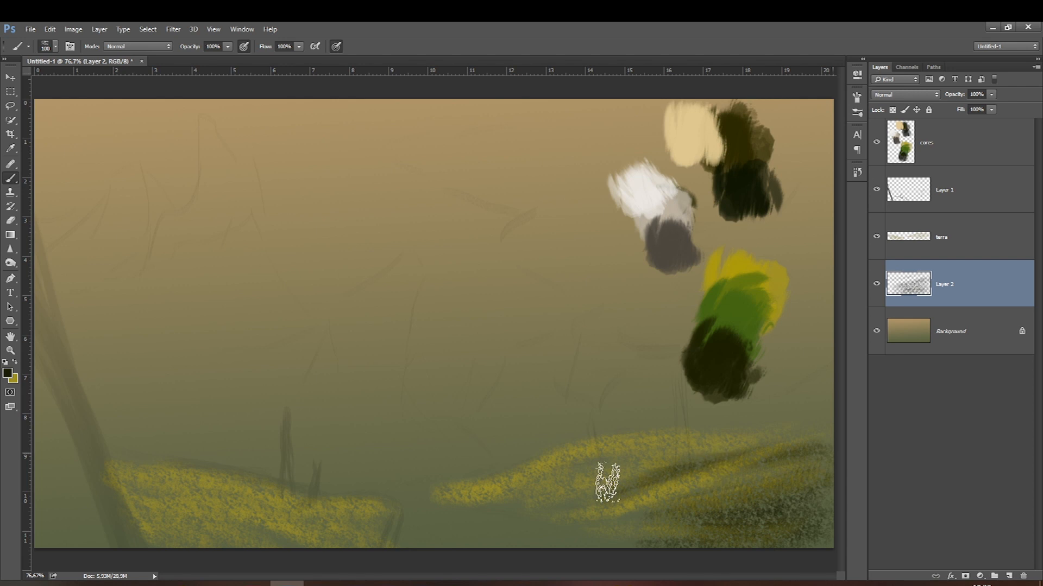
Extend the dark textured shading across the middle and lower edge of the right bank towards the water.
left_click_drag(717, 461, 538, 486)
mouse_move(681, 461)
left_mouse_down()
mouse_move(507, 493)
mouse_move(705, 454)
mouse_move(554, 470)
left_mouse_up()
left_click_drag(635, 453, 593, 457)
mouse_move(845, 427)
left_mouse_down()
mouse_move(783, 463)
mouse_move(615, 512)
left_mouse_up()
left_click_drag(749, 485, 599, 508)
key("bracketright")
key("bracketright")
left_click_drag(806, 511, 729, 537)
mouse_move(831, 472)
left_mouse_down()
mouse_move(704, 533)
mouse_move(589, 538)
left_mouse_up()
key("bracketleft")
left_click_drag(798, 492, 581, 538)
key("bracketleft")
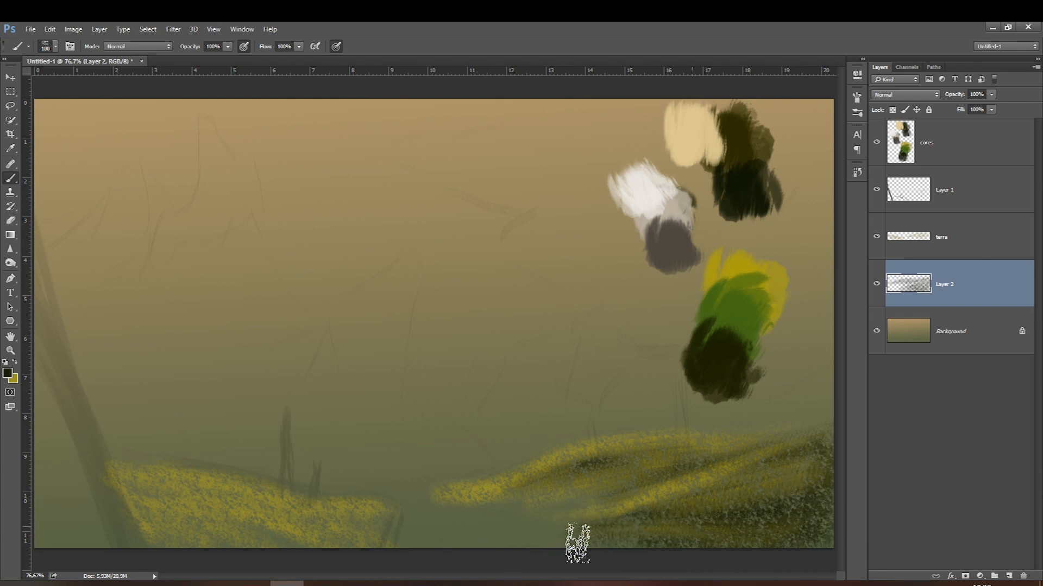
mouse_move(669, 501)
left_mouse_down()
mouse_move(493, 527)
mouse_move(508, 513)
left_mouse_up()
key("bracketleft")
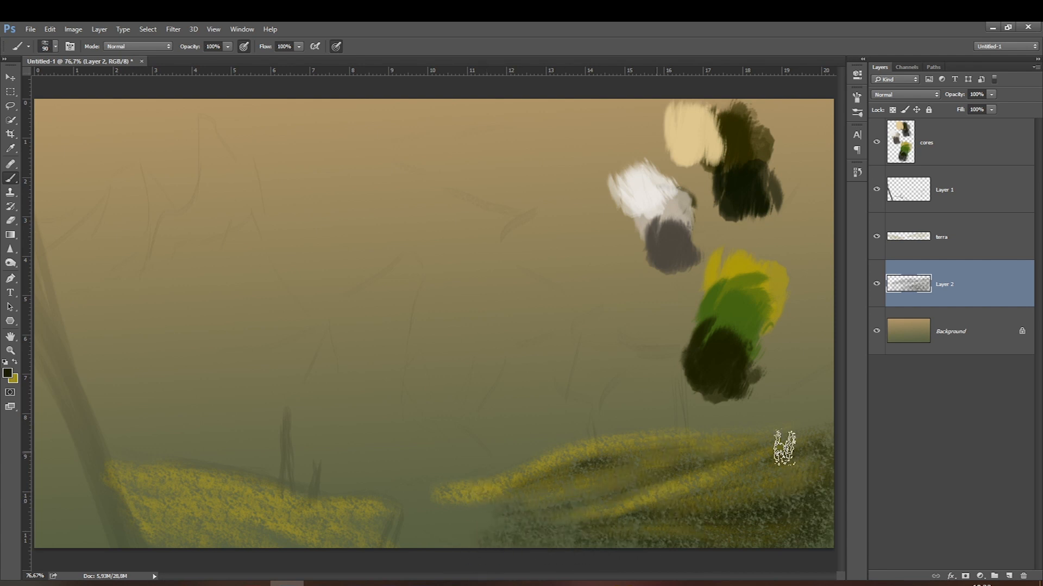
key("bracketleft")
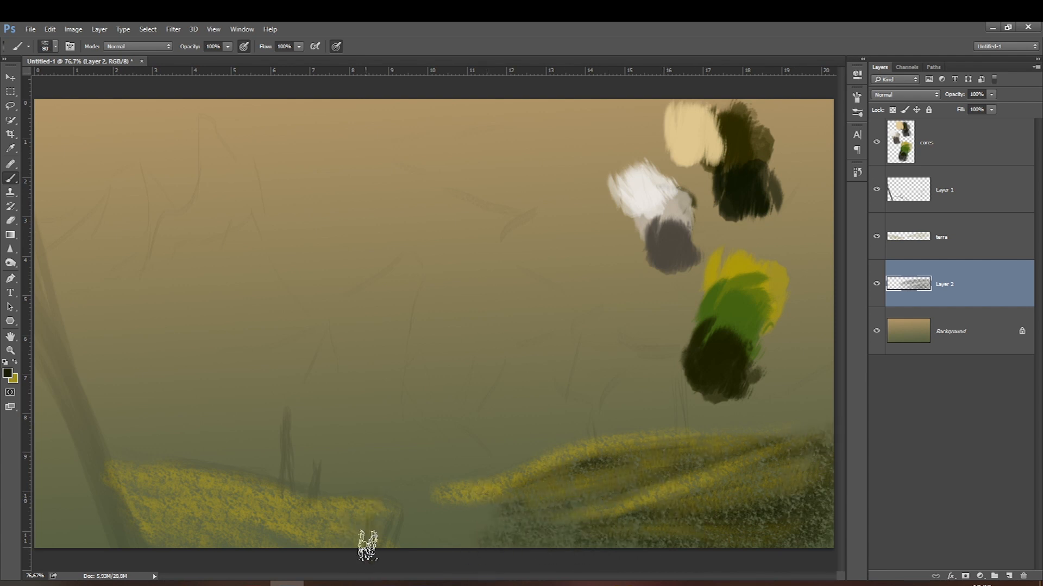
Brush dark textured shading over the left bank and along its upper edge, using brush sizes from 125 to 90 px.
key("bracketright")
key("bracketright")
key("bracketright")
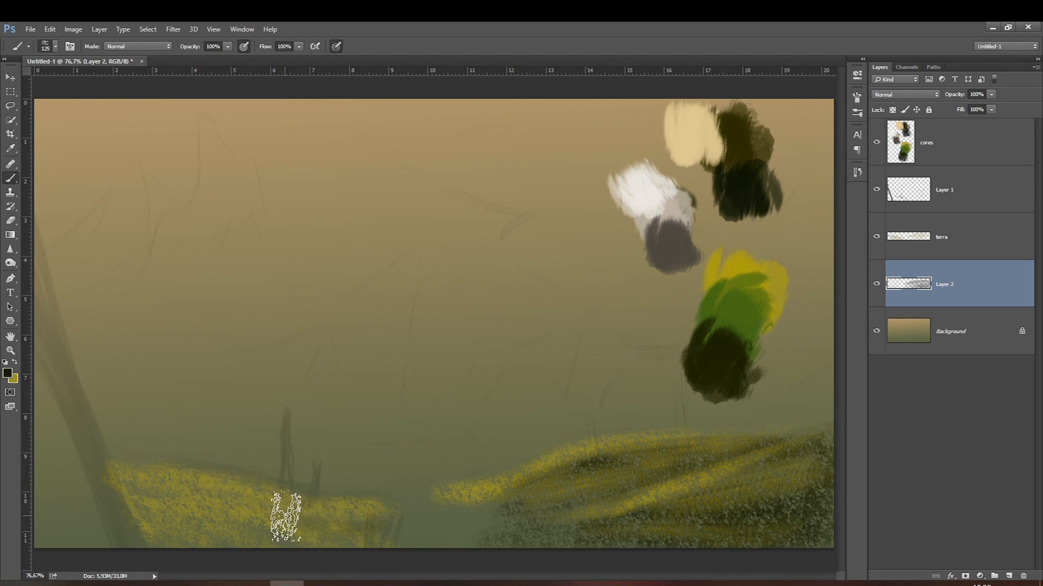
key("bracketleft")
key("bracketleft")
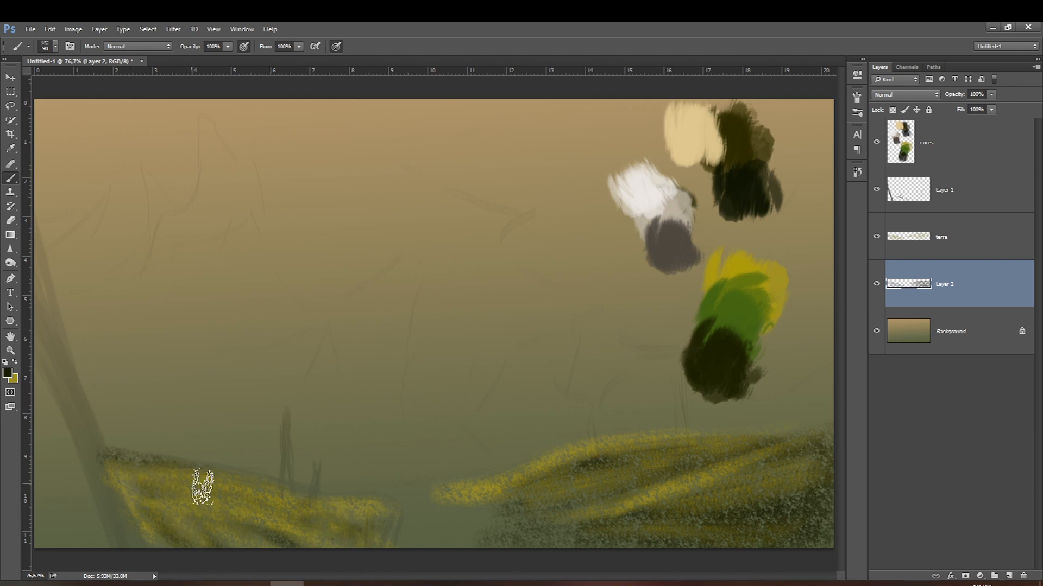
Add a new layer above terra, choose the 463 px brush preset, and paint a dark stroke along the leaning trunk.
left_click(956, 233)
left_click(1001, 574)
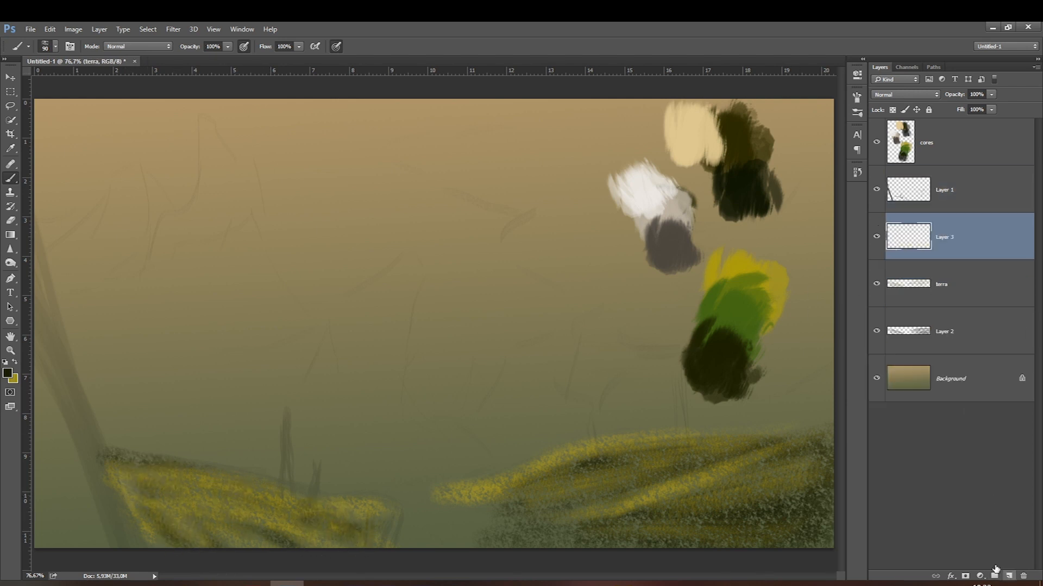
right_click(155, 363)
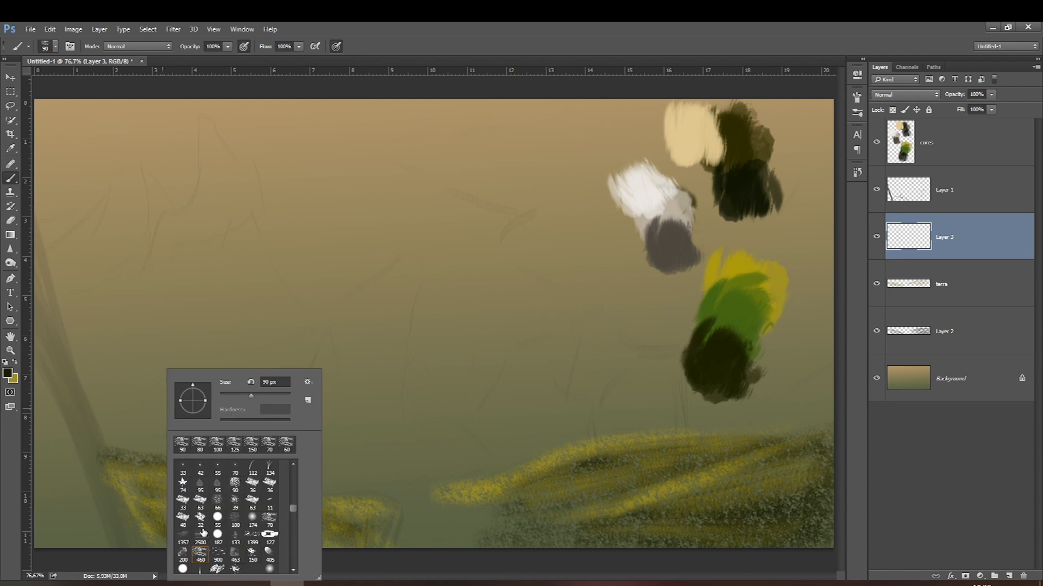
left_click(235, 519)
left_click_drag(115, 524, 61, 403)
Sample the dark grey-brown from the palette and fill the leaning trunk at the painting's left edge.
key("ctrl+minus")
left_click(8, 376)
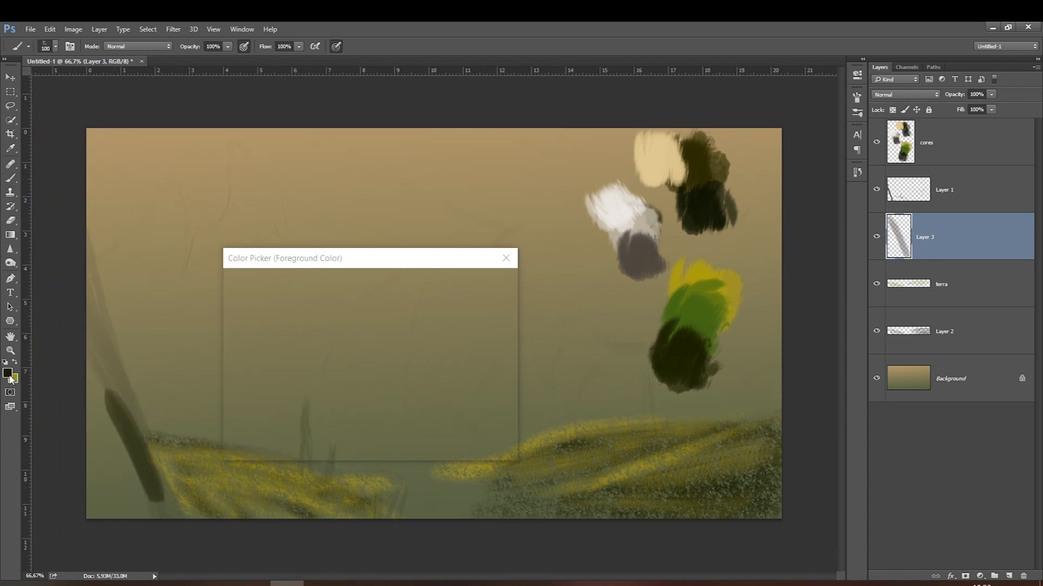
left_click(687, 205)
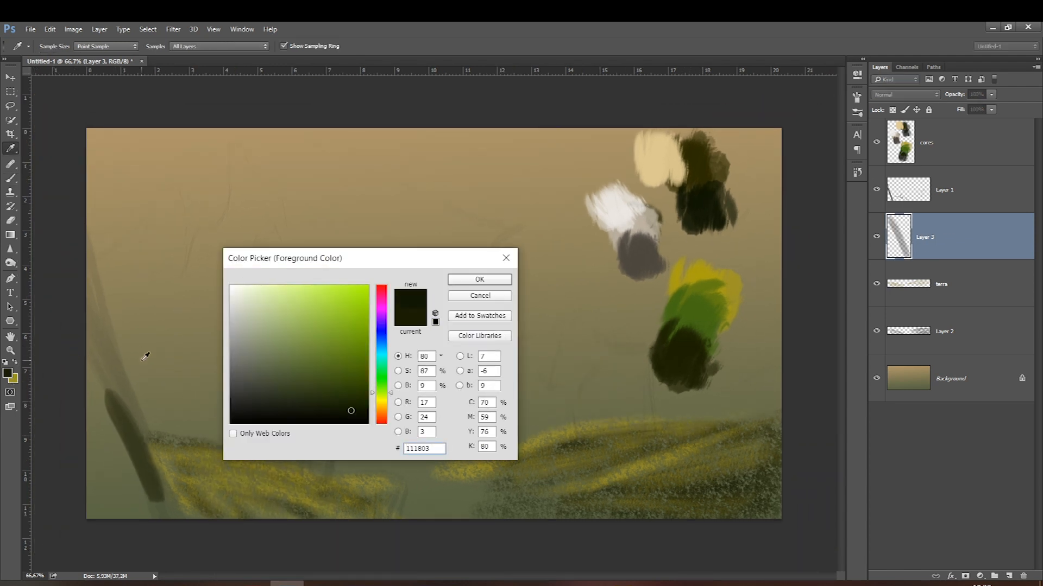
left_click(639, 261)
key("Return")
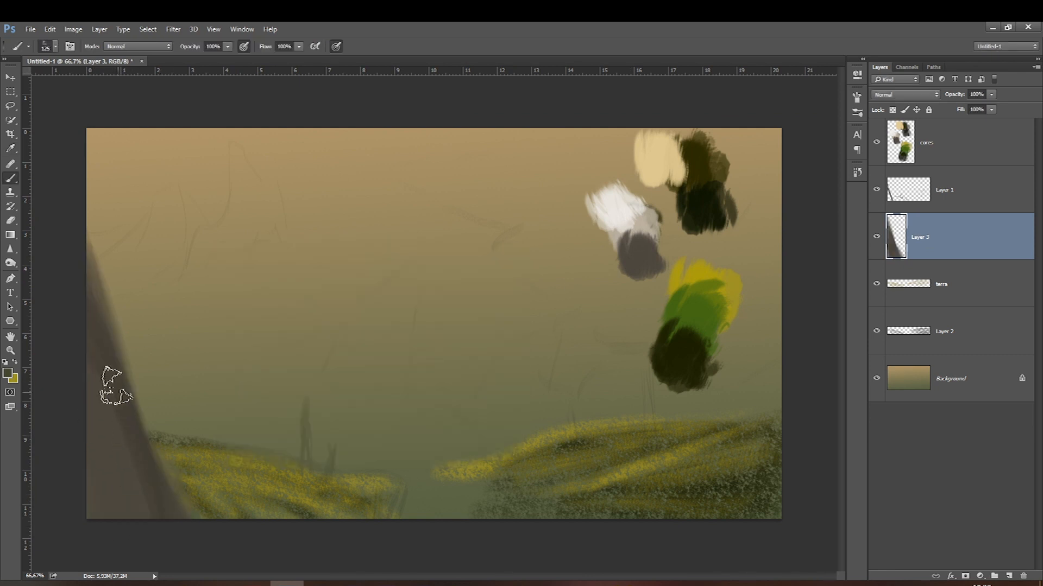
Set the foreground colour to near-black #080500 and paint a dark stroke down the trunk.
left_click(8, 373)
left_click(365, 420)
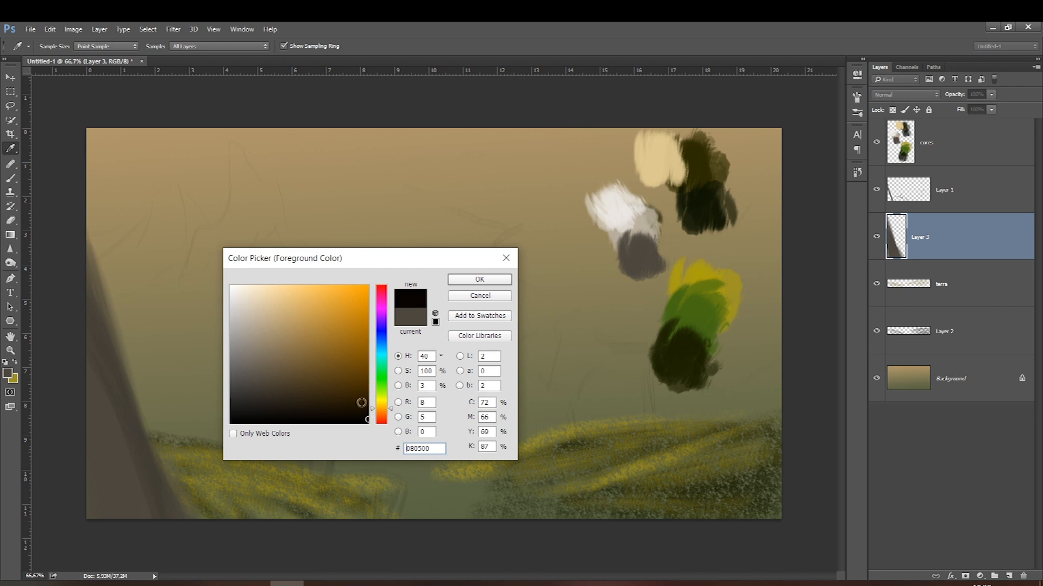
key("Return")
left_click_drag(102, 357, 121, 461)
key("bracketright")
key("bracketright")
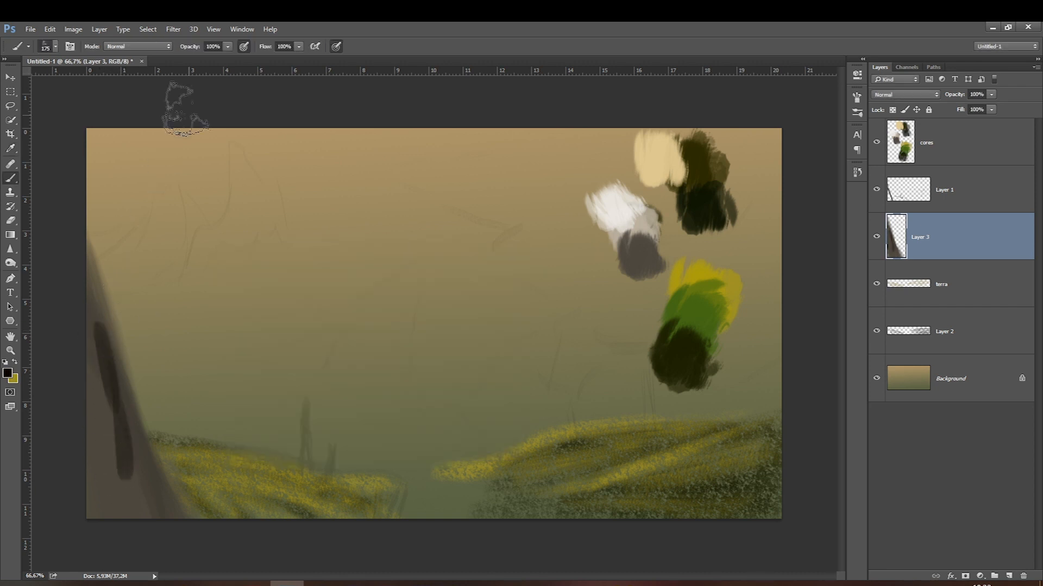
Lower the brush opacity to 38% and darken the trunk with layered near-black strokes.
left_click(227, 47)
key("bracketright")
key("bracketright")
left_click_drag(111, 362, 128, 492)
key("bracketleft")
key("bracketleft")
key("bracketleft")
mouse_move(110, 418)
left_mouse_down()
mouse_move(125, 492)
mouse_move(146, 516)
left_mouse_up()
mouse_move(104, 380)
left_mouse_down()
mouse_move(108, 457)
mouse_move(122, 436)
left_mouse_up()
key("bracketleft")
Choose a speckled texture brush, sample light grey from the palette, and paint bark texture down the trunk.
right_click(123, 436)
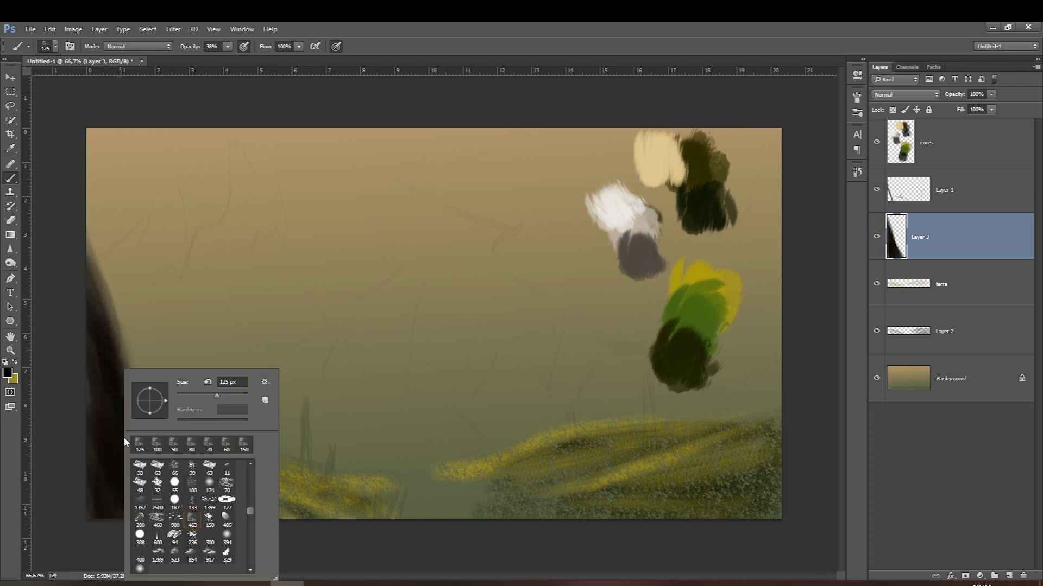
left_click(7, 373)
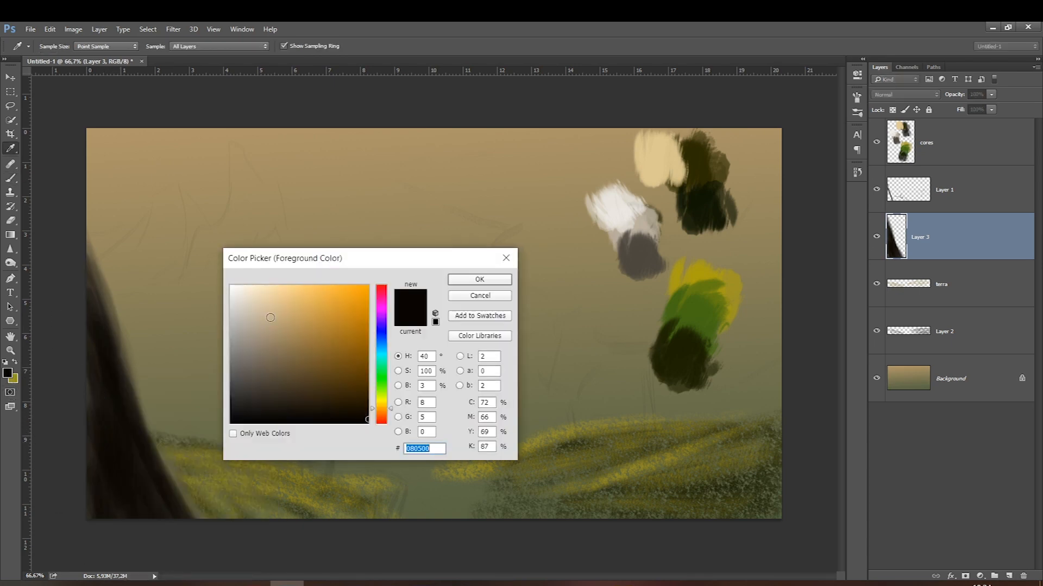
left_click(644, 221)
key("Return")
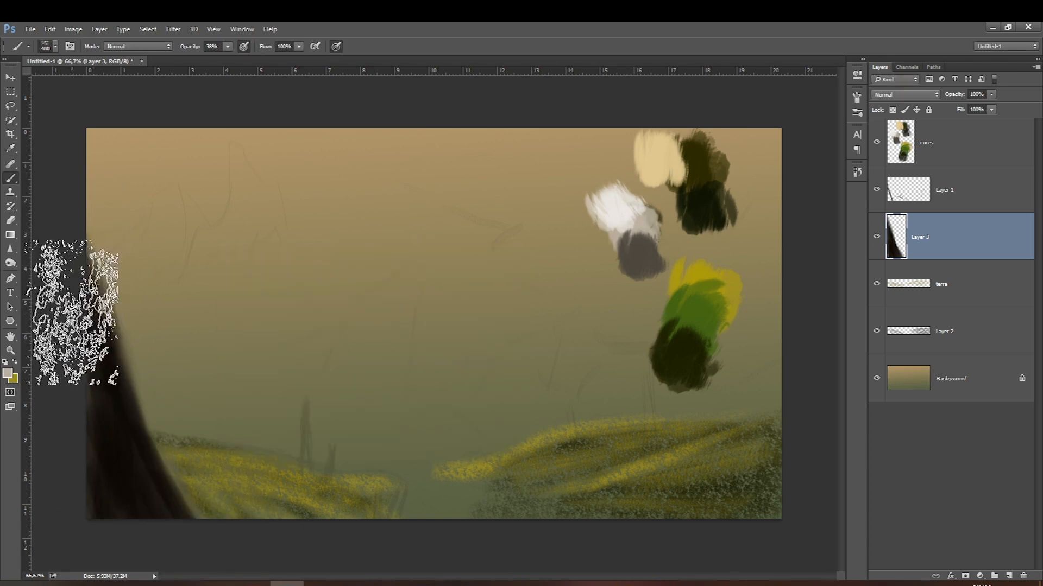
key("bracketleft")
key("bracketleft")
key("bracketleft")
key("bracketleft")
mouse_move(91, 296)
left_mouse_down()
mouse_move(115, 393)
mouse_move(81, 242)
mouse_move(121, 441)
mouse_move(96, 290)
mouse_move(154, 462)
left_mouse_up()
mouse_move(83, 289)
left_mouse_down()
mouse_move(96, 417)
mouse_move(88, 316)
mouse_move(87, 375)
left_mouse_up()
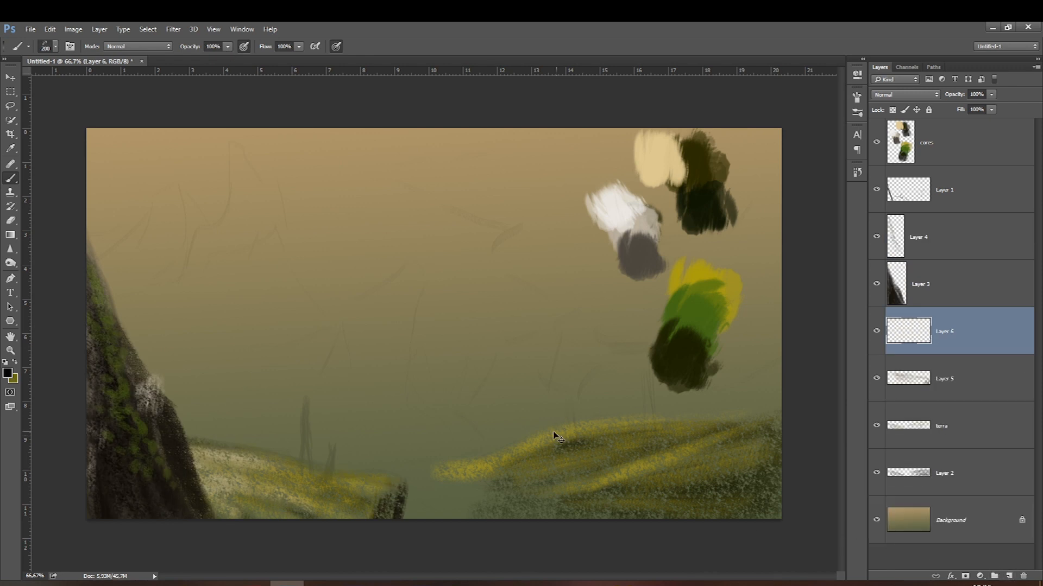
Reduce the textured brush to 40 px and adjust its tip angle for painting over the sketched figure.
scroll(318, 413, "up", 3)
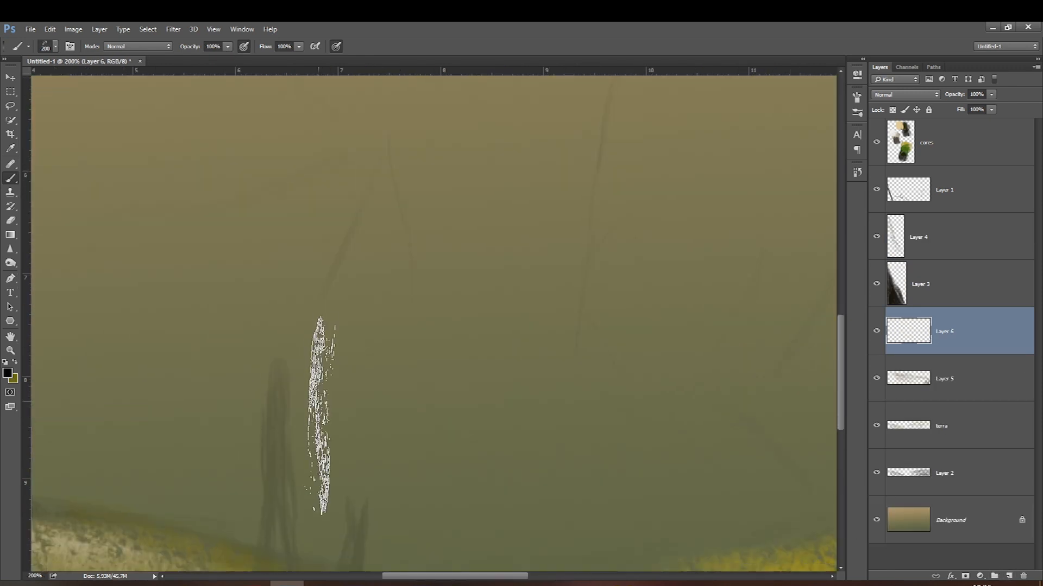
right_click(252, 407)
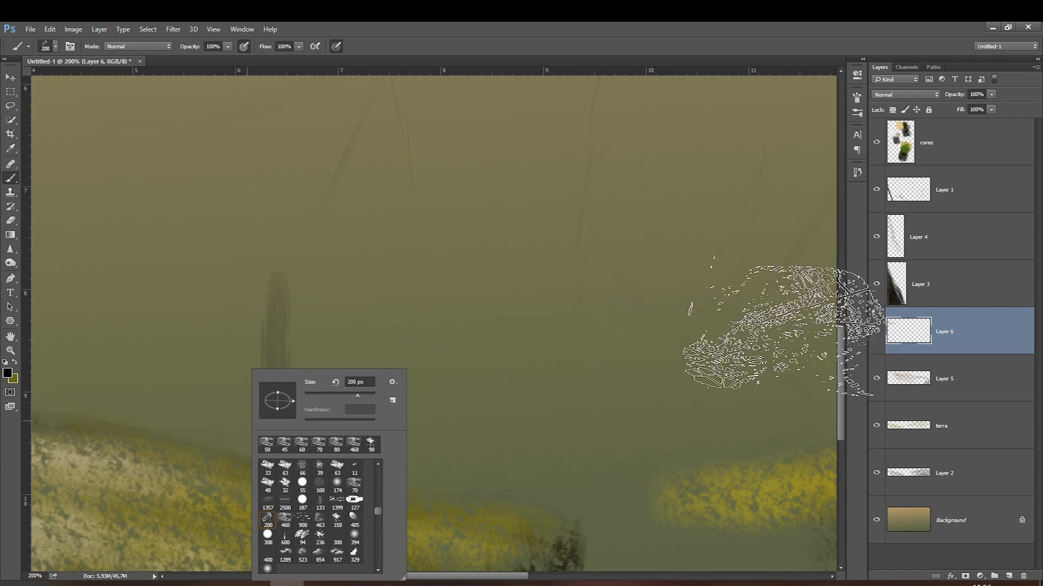
left_click(784, 328)
key("bracketleft")
key("bracketleft")
key("bracketleft")
key("bracketleft")
key("bracketleft")
key("bracketleft")
key("bracketleft")
key("bracketleft")
key("bracketleft")
key("bracketleft")
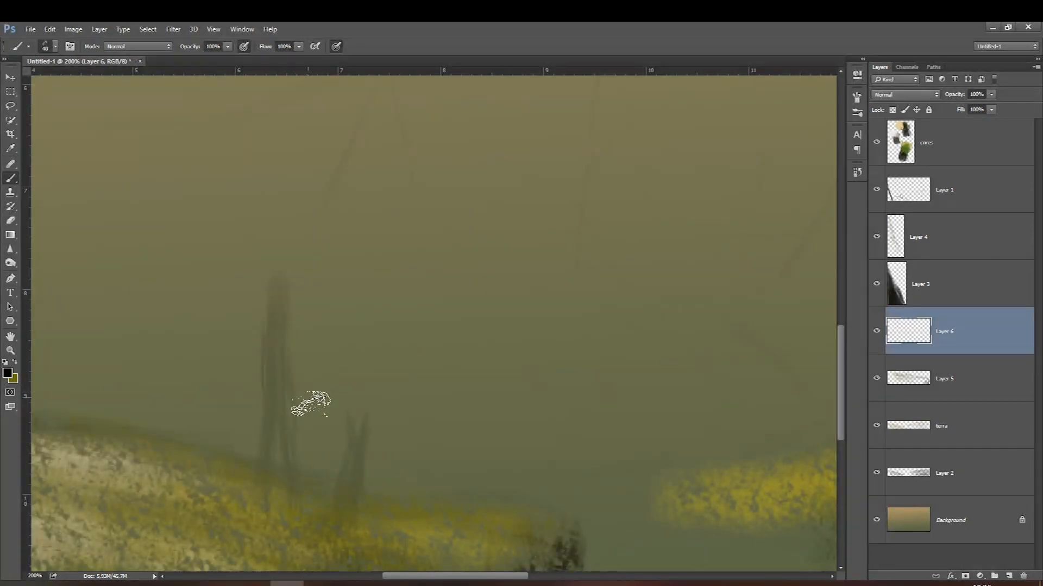
right_click(297, 386)
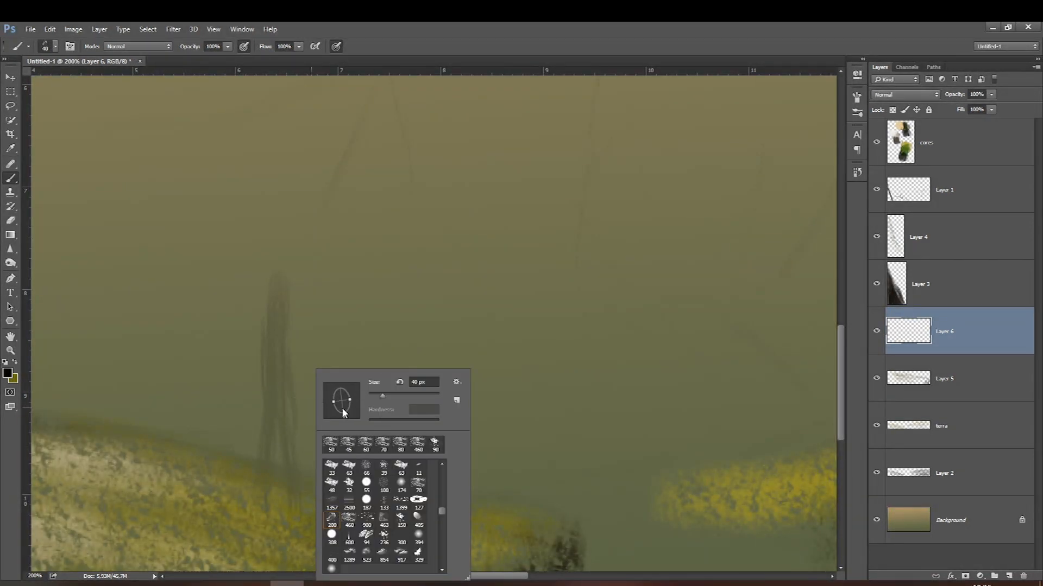
left_click(926, 334)
Paint the figure's hooded head and sloping shoulders in black over the tall sketch mark on the left bank.
key("bracketleft")
key("bracketleft")
key("bracketleft")
mouse_move(276, 285)
left_mouse_down()
mouse_move(272, 313)
mouse_move(282, 270)
mouse_move(281, 296)
mouse_move(288, 286)
left_mouse_up()
key("bracketleft")
key("bracketleft")
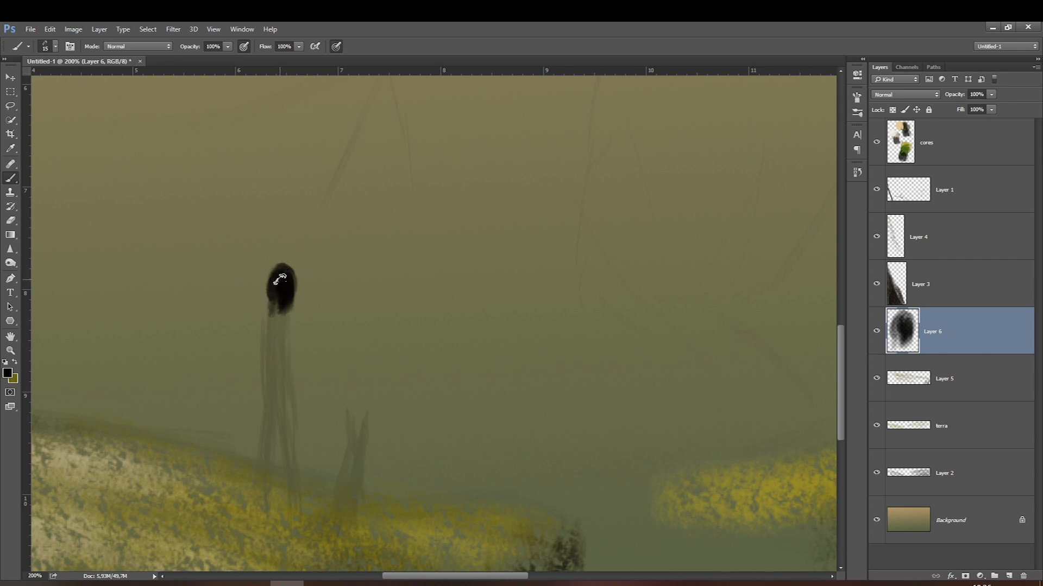
key("bracketleft")
mouse_move(299, 294)
left_mouse_down()
mouse_move(266, 306)
mouse_move(264, 293)
mouse_move(272, 313)
mouse_move(253, 325)
mouse_move(262, 314)
mouse_move(313, 333)
left_mouse_up()
key("bracketright")
key("bracketleft")
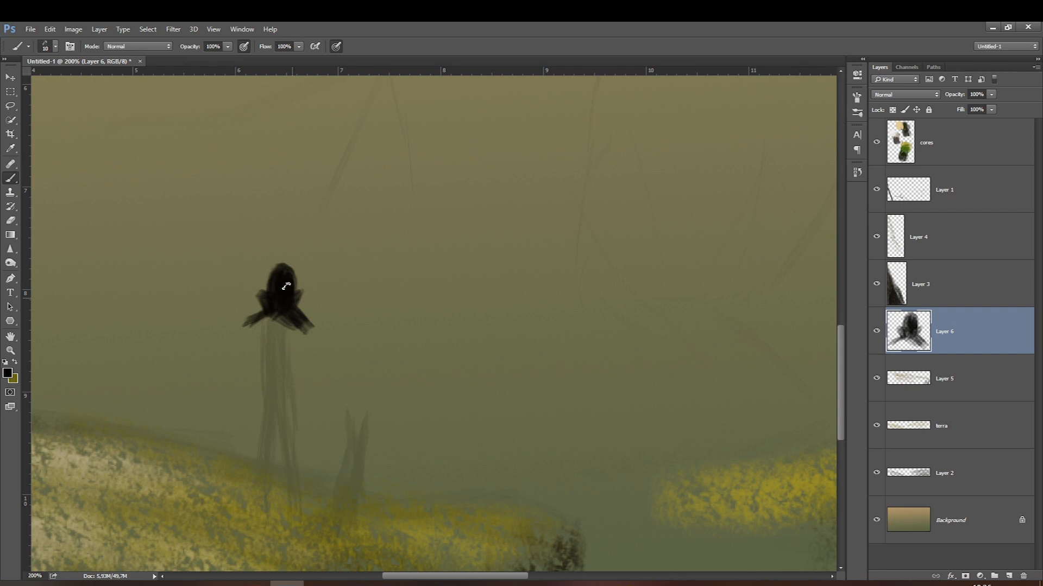
Paint a thin black weapon slung diagonally behind the figure's back.
mouse_move(291, 324)
left_mouse_down()
mouse_move(333, 275)
mouse_move(367, 255)
mouse_move(222, 384)
left_mouse_up()
left_click_drag(268, 348, 176, 423)
key("bracketright")
left_click_drag(228, 384, 166, 432)
Paint the figure's long black cloak down to the grass and a small seated animal silhouette beside it.
key("bracketright")
key("bracketright")
key("bracketright")
mouse_move(270, 332)
left_mouse_down()
mouse_move(291, 400)
mouse_move(279, 384)
mouse_move(279, 302)
mouse_move(258, 369)
mouse_move(252, 340)
mouse_move(246, 414)
left_mouse_up()
key("bracketleft")
key("bracketleft")
left_click_drag(252, 366, 228, 478)
key("bracketleft")
left_click_drag(244, 426, 226, 514)
mouse_move(314, 377)
left_mouse_down()
mouse_move(319, 440)
mouse_move(314, 429)
mouse_move(305, 488)
left_mouse_up()
left_click_drag(301, 451, 309, 461)
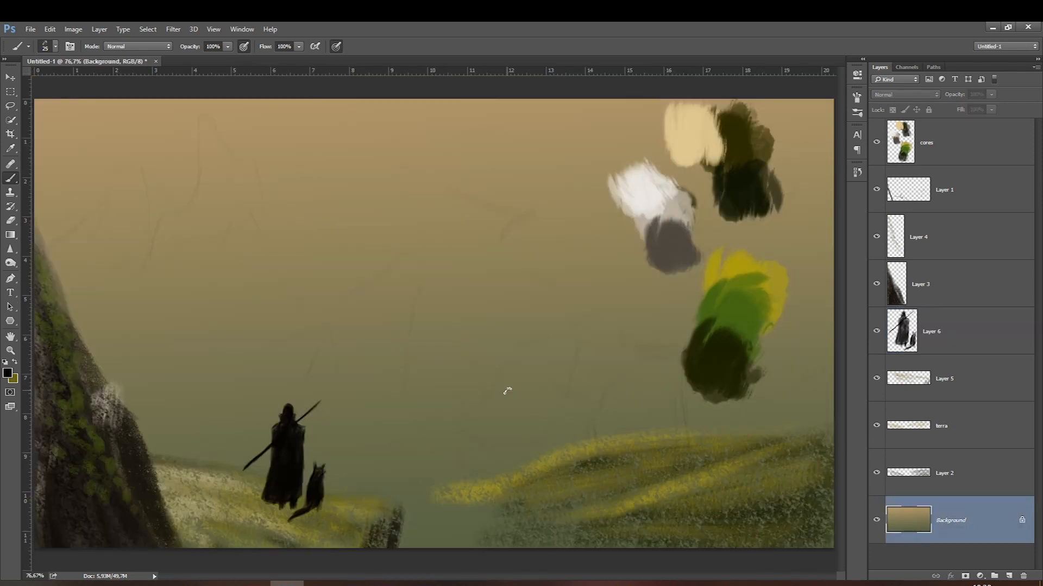
Add a new layer above Layer 5 and sample the dark olive #1d2203 from the palette.
left_click(926, 335)
left_click(929, 378)
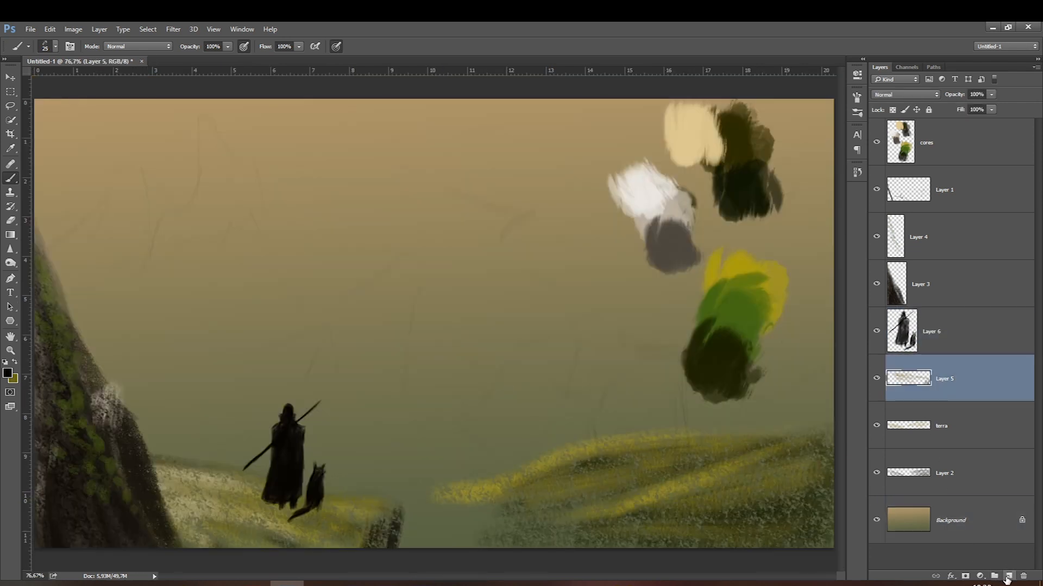
left_click(1008, 577)
left_click(9, 375)
left_click(706, 359)
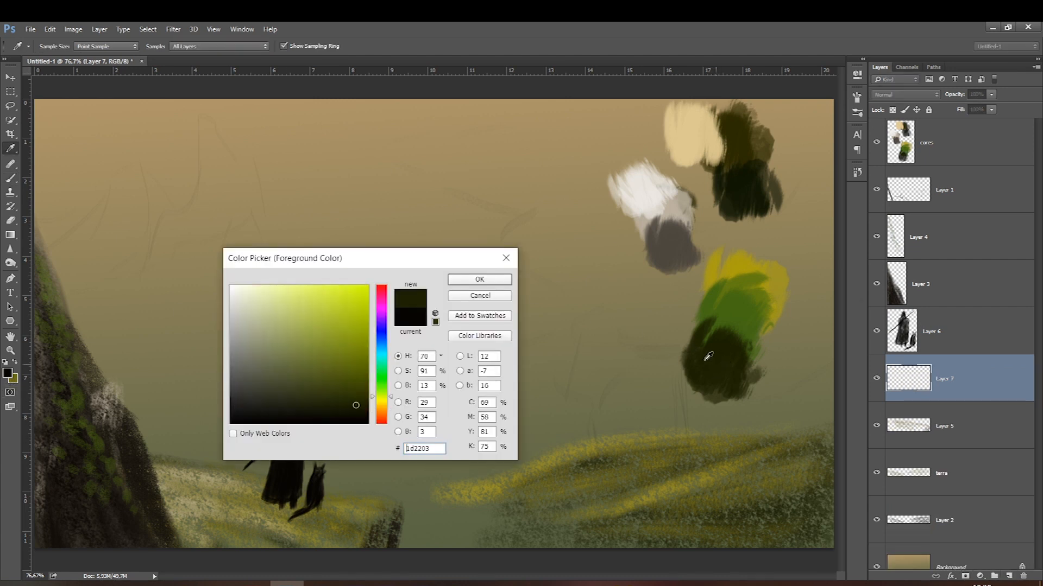
key("b")
key("Return")
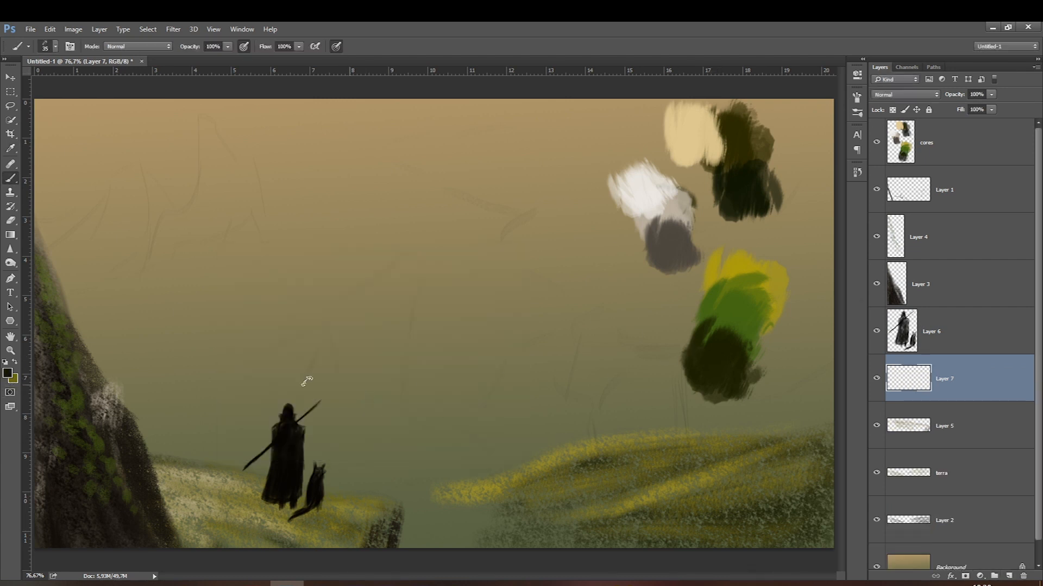
Lower the brush opacity to 42% and paint a soft ground shadow at the cloaked figure's feet.
left_click(228, 46)
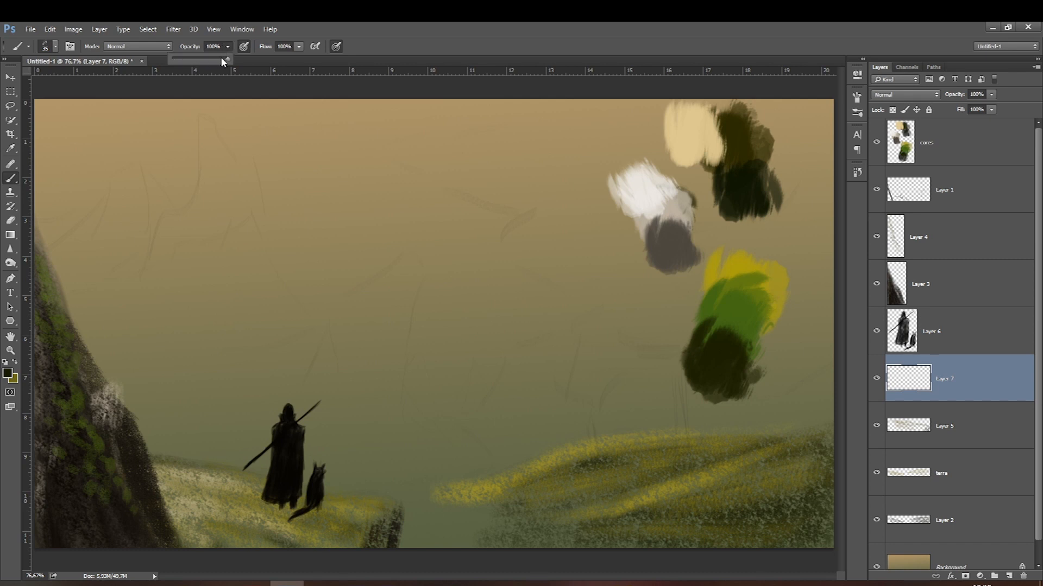
left_click_drag(196, 60, 196, 60)
key("bracketright")
key("bracketright")
key("bracketright")
mouse_move(293, 499)
left_mouse_down()
mouse_move(292, 537)
mouse_move(275, 516)
mouse_move(324, 514)
mouse_move(282, 517)
mouse_move(315, 529)
mouse_move(309, 523)
mouse_move(327, 526)
mouse_move(296, 518)
mouse_move(363, 513)
mouse_move(267, 507)
mouse_move(307, 513)
mouse_move(285, 511)
mouse_move(328, 532)
mouse_move(284, 522)
mouse_move(319, 509)
mouse_move(328, 473)
mouse_move(338, 516)
mouse_move(302, 502)
left_mouse_up()
Sample black from the figure and extend the cast shadow across the grass beside the animal.
left_click(9, 376)
left_click_drag(321, 402, 319, 470)
key("Return")
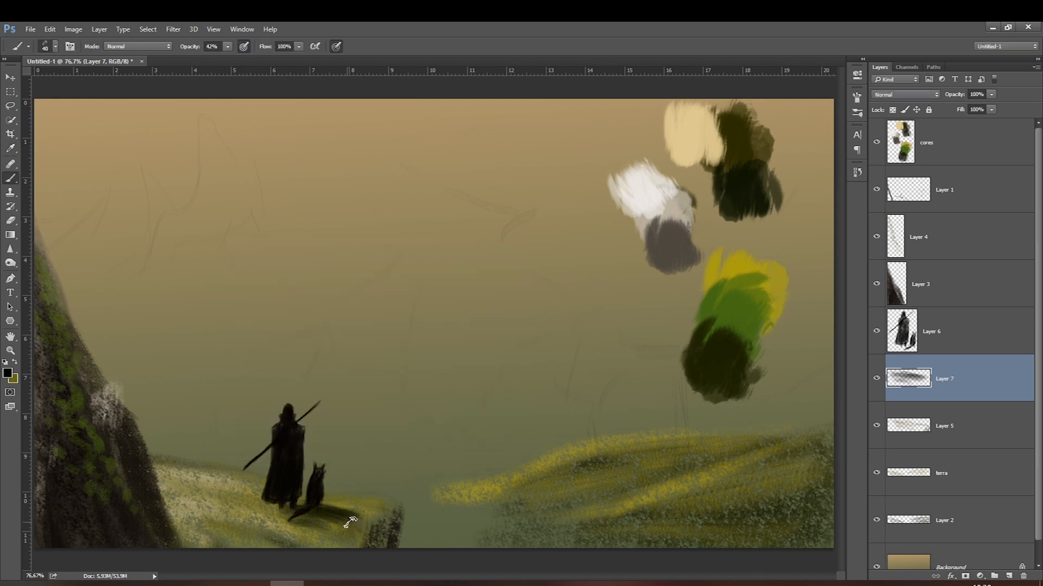
mouse_move(321, 507)
left_mouse_down()
mouse_move(376, 509)
mouse_move(367, 512)
left_mouse_up()
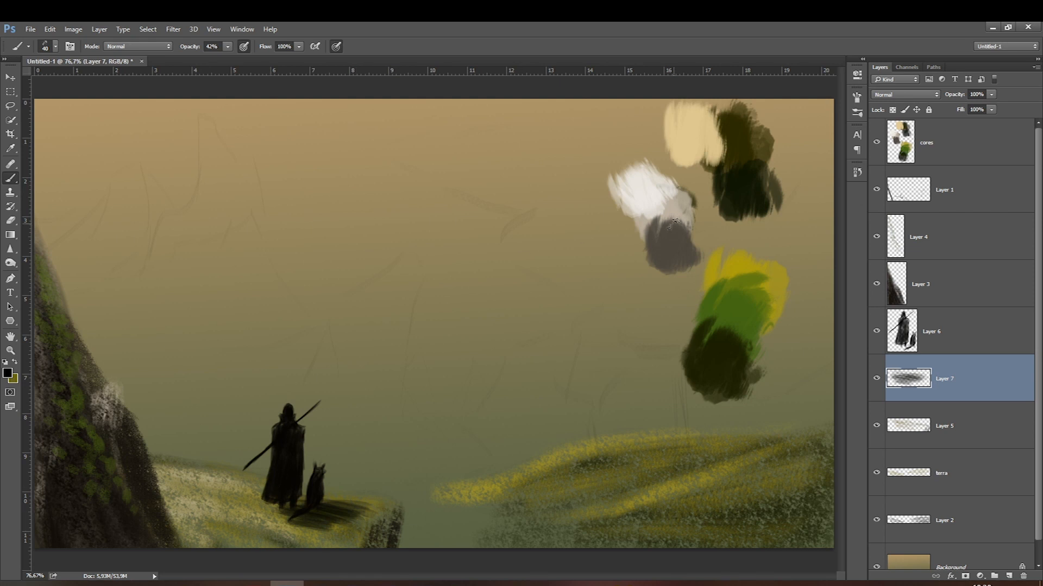
Set the shadow layer to Multiply blending at 75% opacity.
left_click(906, 97)
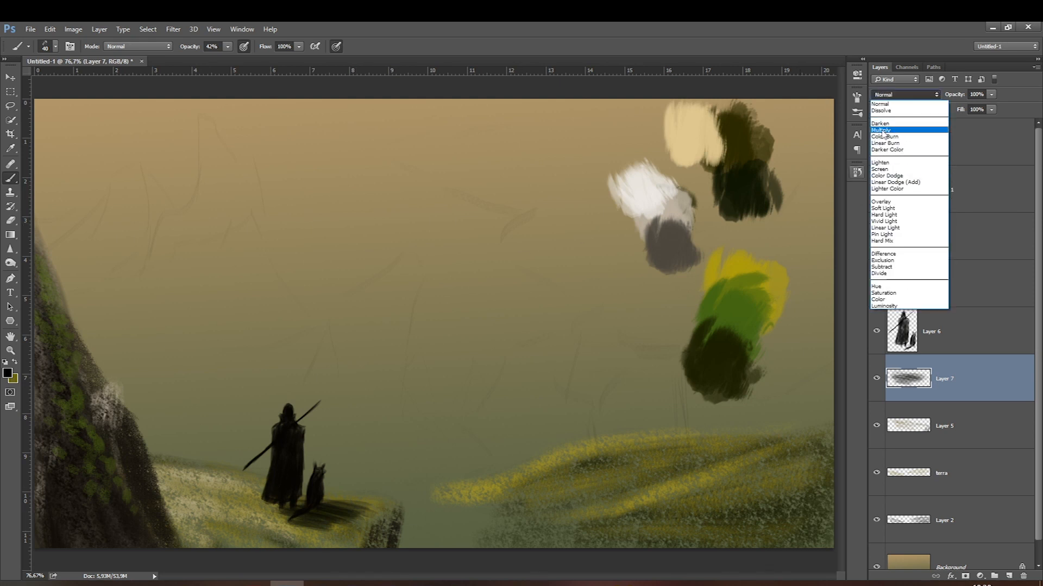
left_click(883, 135)
left_click(991, 94)
left_click_drag(961, 105, 980, 105)
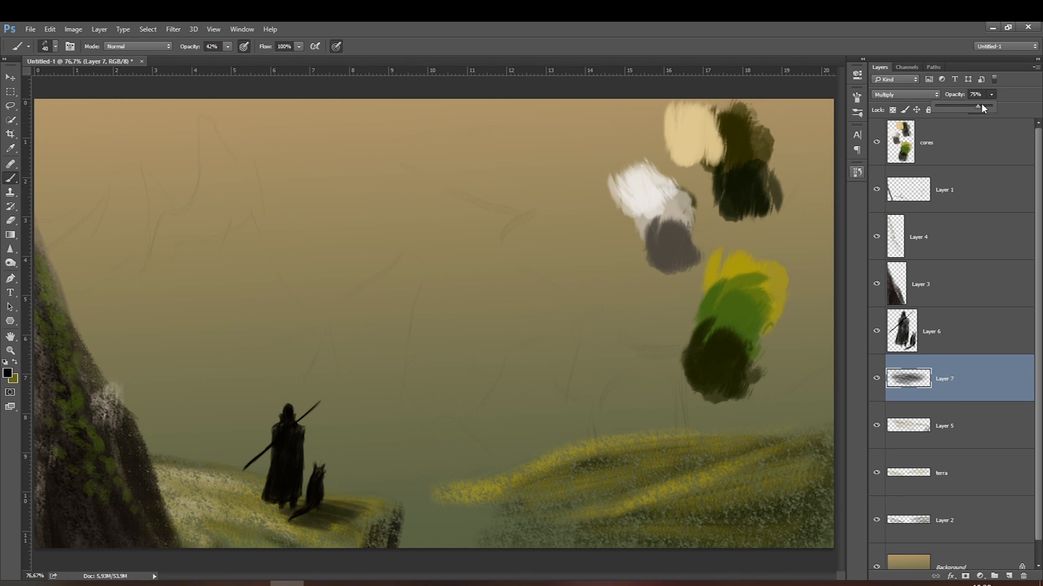
Darken the left grassy bank with broad shadow strokes using a 70 px brush.
key("bracketright")
mouse_move(177, 480)
left_mouse_down()
mouse_move(324, 510)
mouse_move(319, 503)
mouse_move(342, 542)
left_mouse_up()
key("bracketleft")
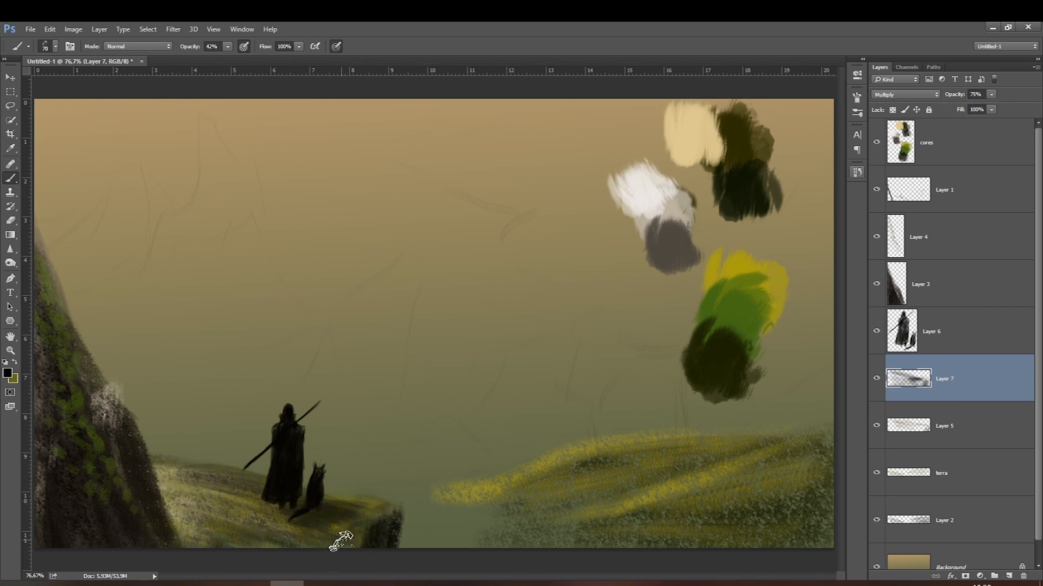
left_click_drag(179, 489, 251, 512)
left_click_drag(185, 489, 215, 524)
left_click_drag(162, 497, 249, 562)
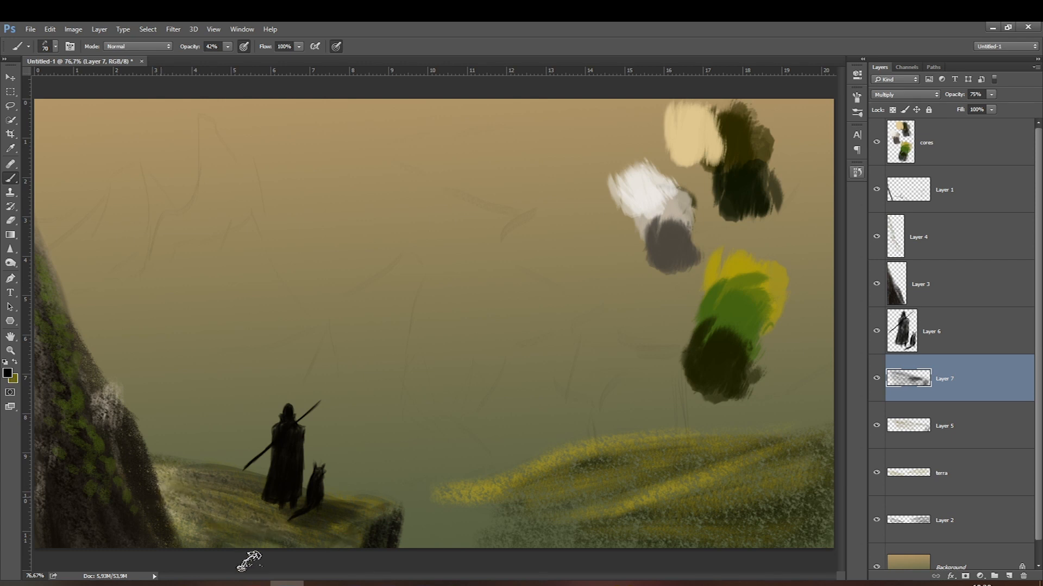
Choose the 900 px speckle brush, add a layer above Layer 7, and sample a pale grey-beige from the bank.
right_click(223, 507)
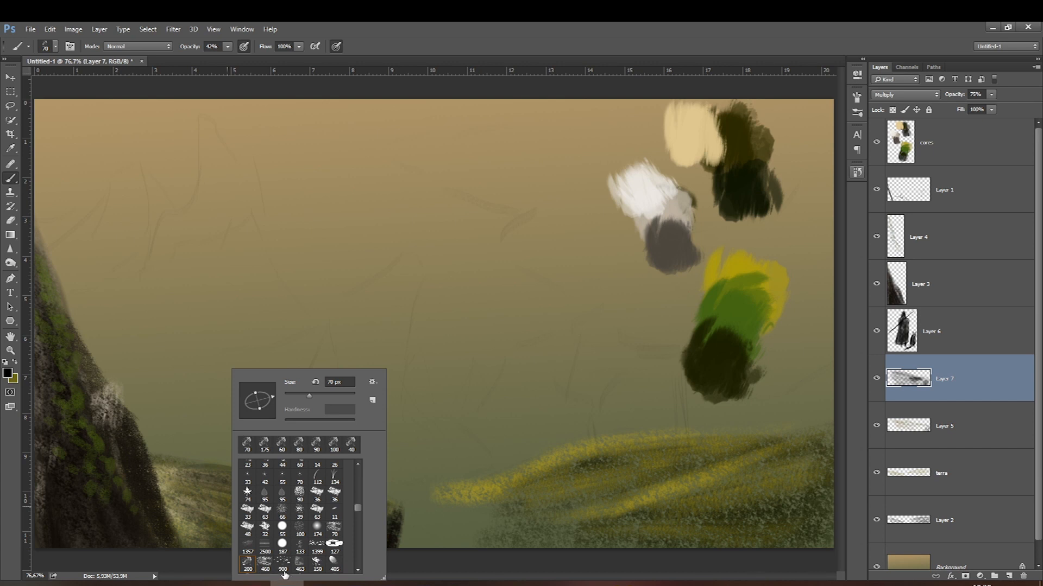
left_click(283, 570)
left_click(954, 383)
left_click(1008, 576)
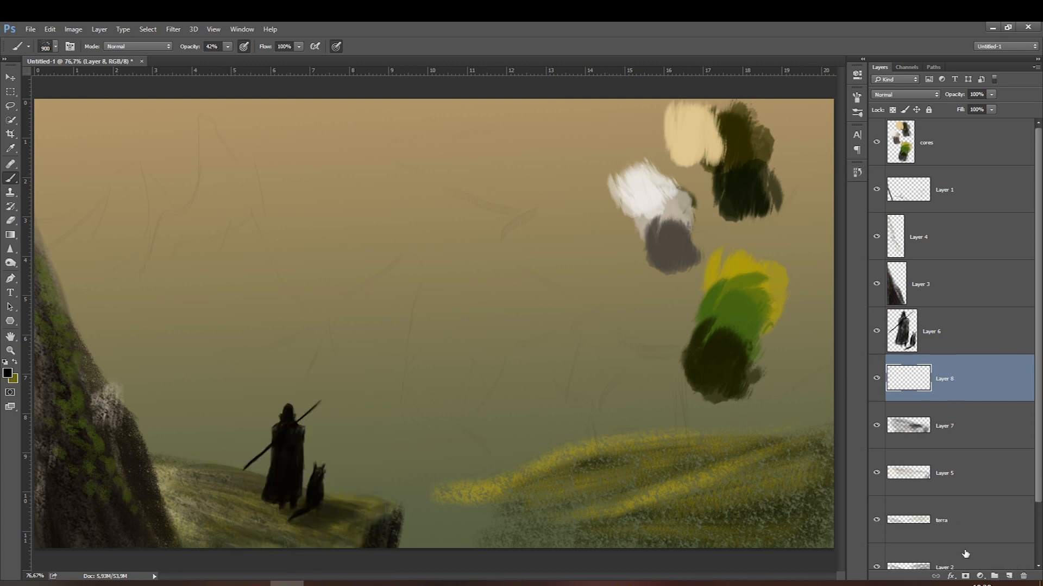
left_click(7, 373)
left_click(162, 466)
left_click(196, 470)
key("Return")
Reduce the speckle brush to 250 px and paint fine pale texture across the left bank.
key("bracketleft")
key("bracketleft")
key("bracketleft")
key("bracketleft")
key("bracketleft")
key("bracketleft")
left_click_drag(313, 518, 348, 522)
left_click_drag(233, 480, 268, 483)
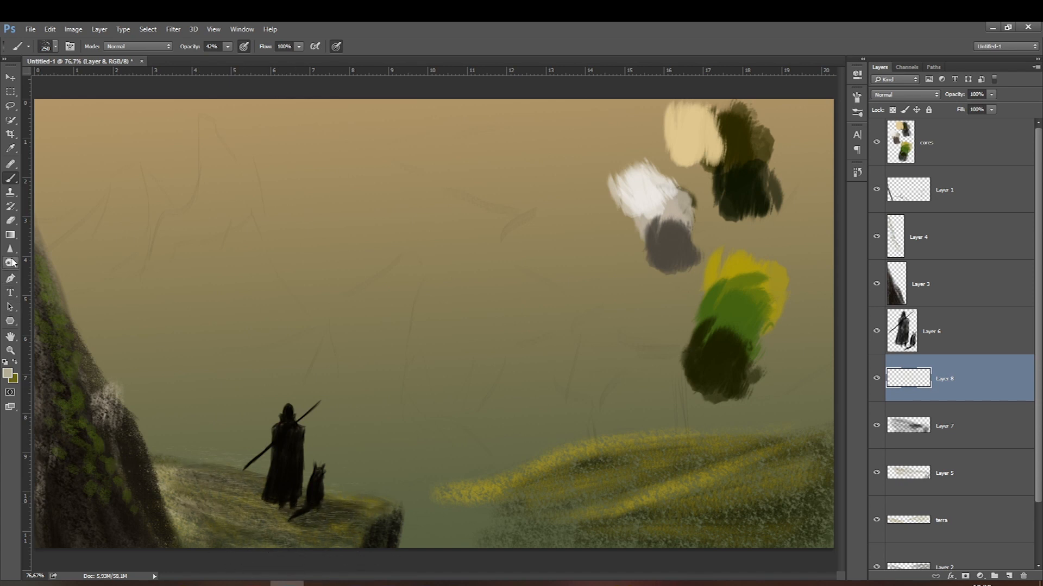
left_click(11, 221)
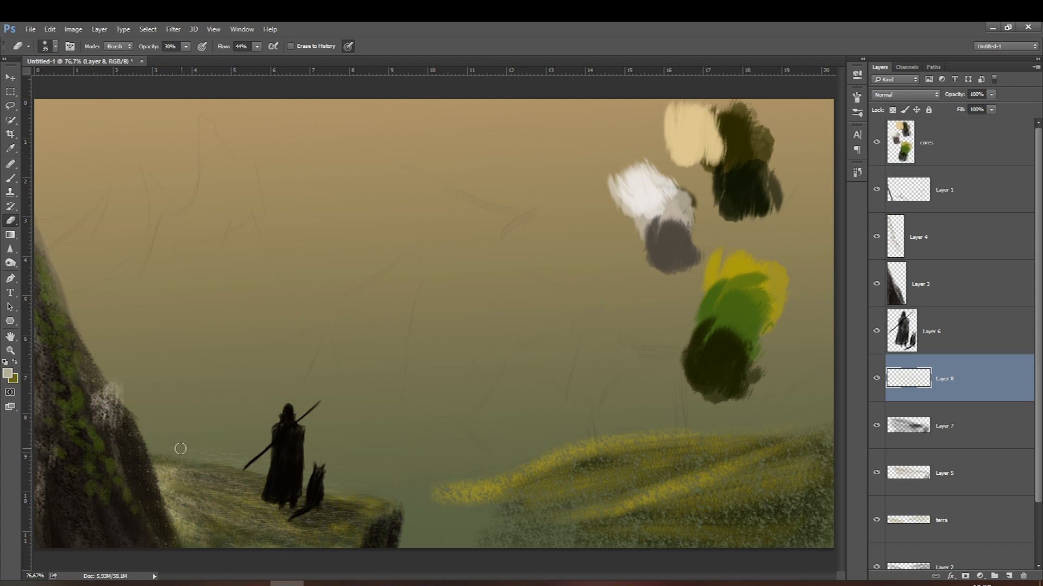
Sample black from the cloaked figure and switch to the 200 px textured brush with an adjusted tip angle.
left_click(11, 178)
left_click(8, 373)
left_click_drag(274, 385, 281, 483)
key("Return")
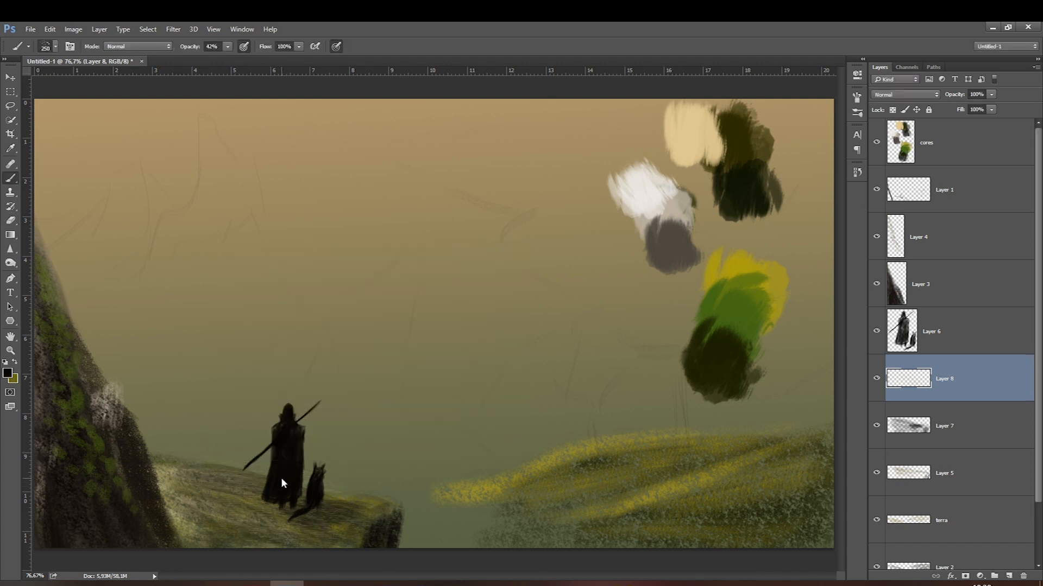
right_click(279, 481)
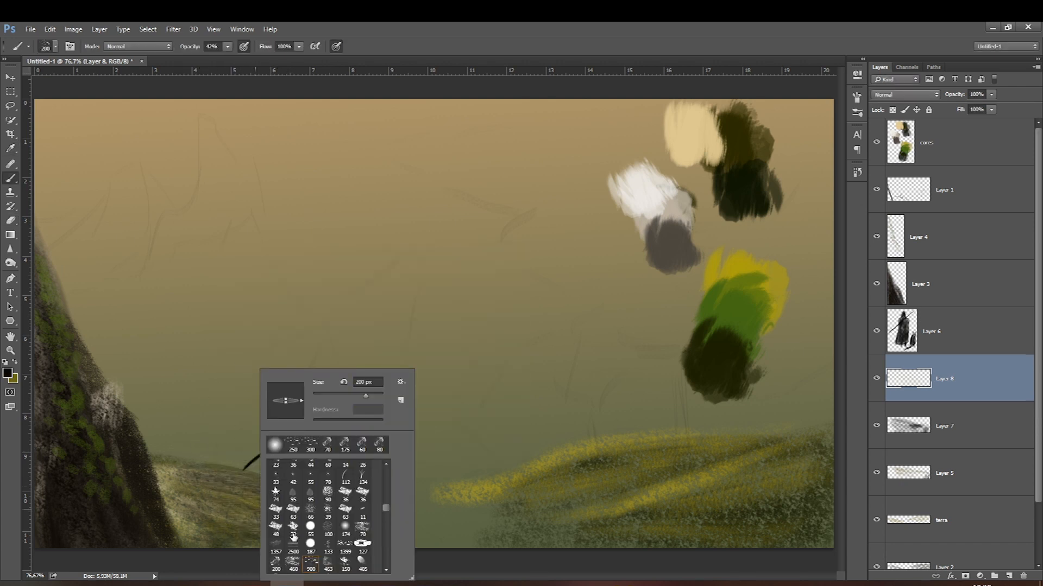
left_click(276, 566)
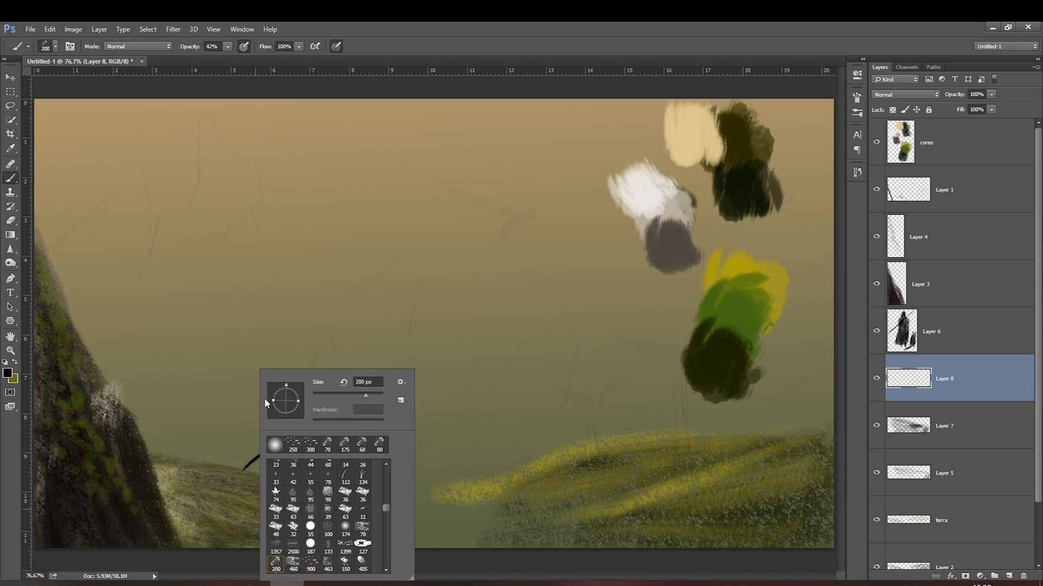
left_click(911, 361)
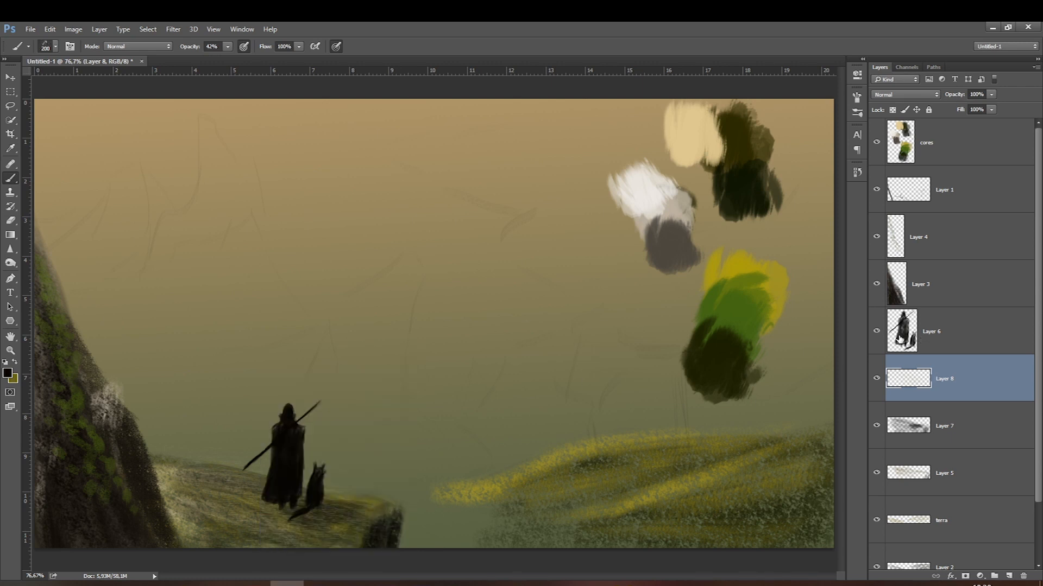
Select the figure's layer, Layer 6, and reduce the brush to 10 px.
left_click(899, 338)
key("bracketleft")
key("bracketleft")
key("bracketleft")
key("bracketleft")
key("bracketleft")
key("bracketleft")
key("bracketleft")
key("bracketleft")
key("bracketleft")
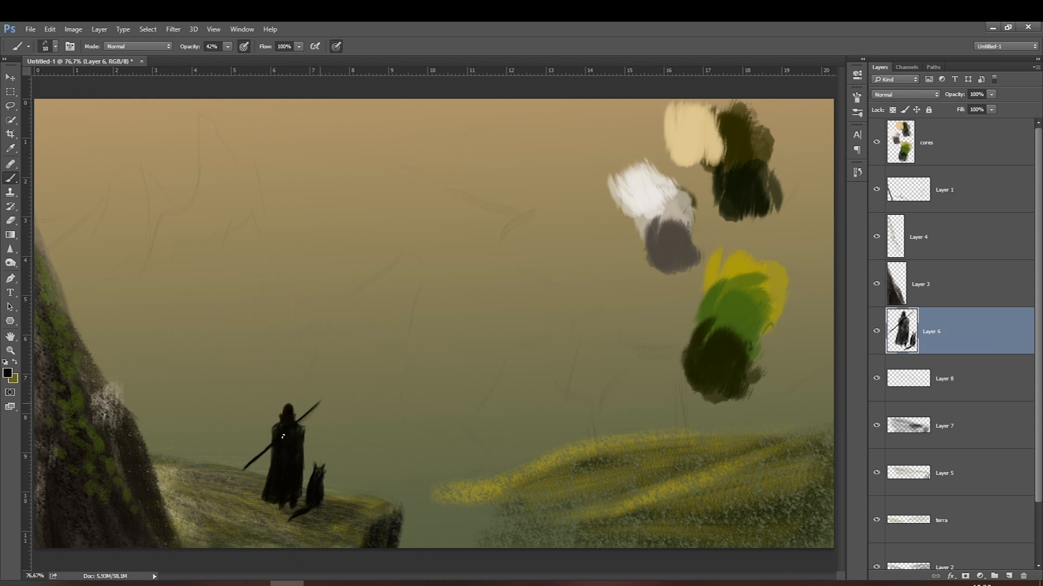
Lasso both protruding ends of the diagonal weapon and delete them from the figure's layer.
key("l")
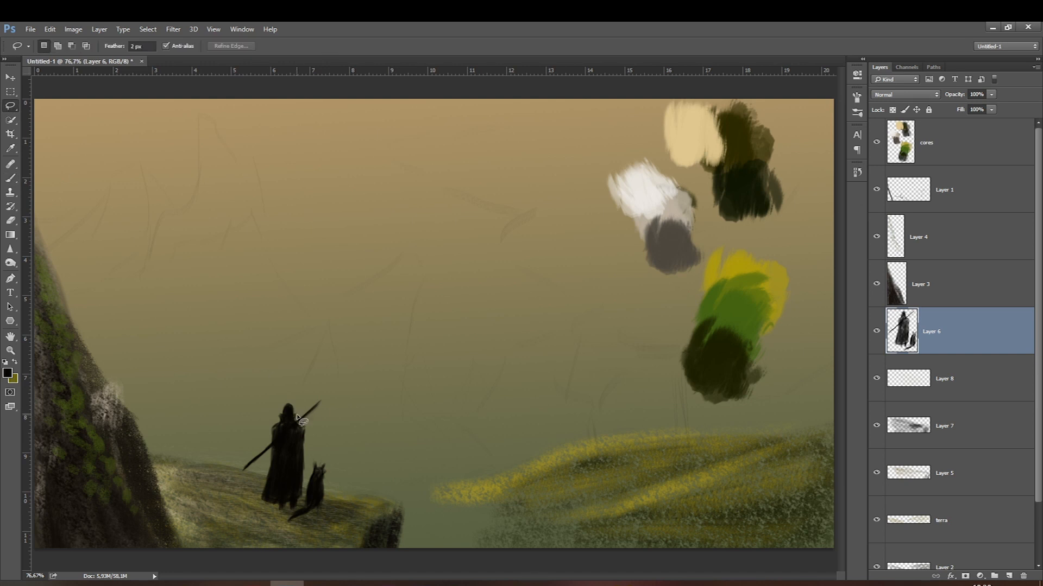
left_click_drag(311, 429, 296, 420)
left_click_drag(269, 446, 255, 473)
key("Return")
key("Delete")
key("ctrl+d")
key("b")
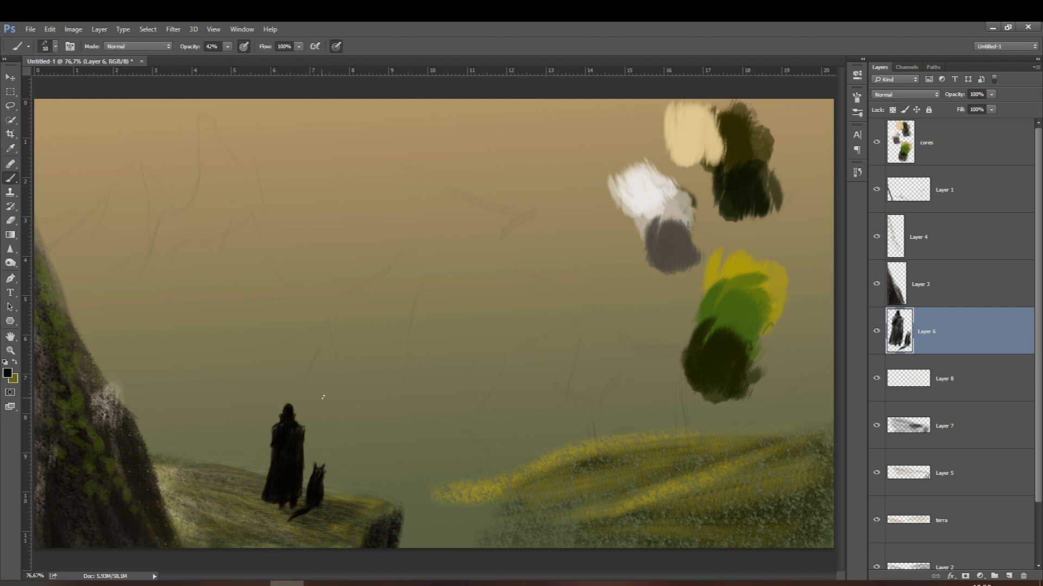
Restore the brush opacity to 100% and repaint the weapon's ends as the curved, hooked tips of a bow.
mouse_move(311, 407)
left_mouse_down()
mouse_move(322, 406)
mouse_move(299, 424)
left_mouse_up()
key("0")
key("bracketleft")
key("bracketleft")
key("bracketleft")
left_click_drag(272, 448, 253, 472)
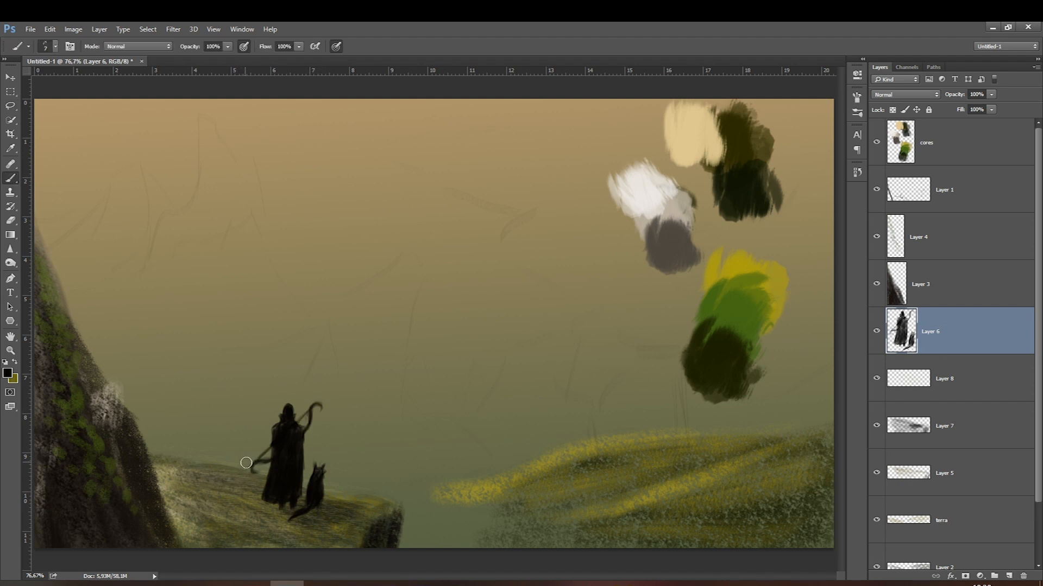
Set the foreground colour to a dark brown and add a new layer above the figure.
left_click(7, 373)
left_click(281, 473)
left_click_drag(382, 414, 382, 405)
mouse_move(310, 394)
left_mouse_down()
mouse_move(300, 350)
mouse_move(303, 381)
left_mouse_up()
key("Return")
left_click(1008, 576)
Paint thin dark brown highlights along the cloak's folds and on the seated animal.
left_click_drag(287, 411, 272, 471)
key("bracketright")
key("bracketleft")
key("bracketleft")
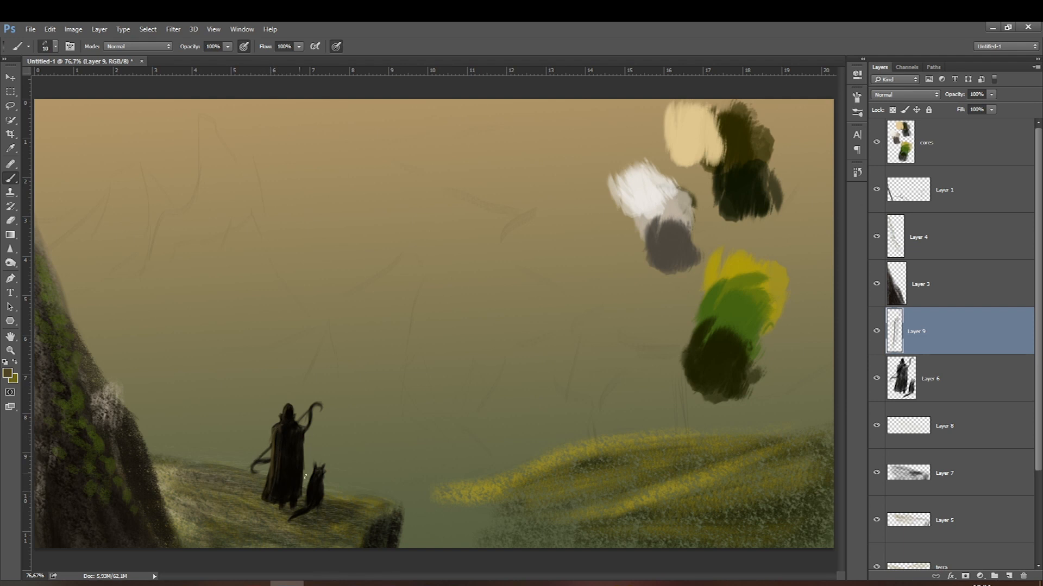
key("bracketright")
left_click_drag(313, 473, 301, 506)
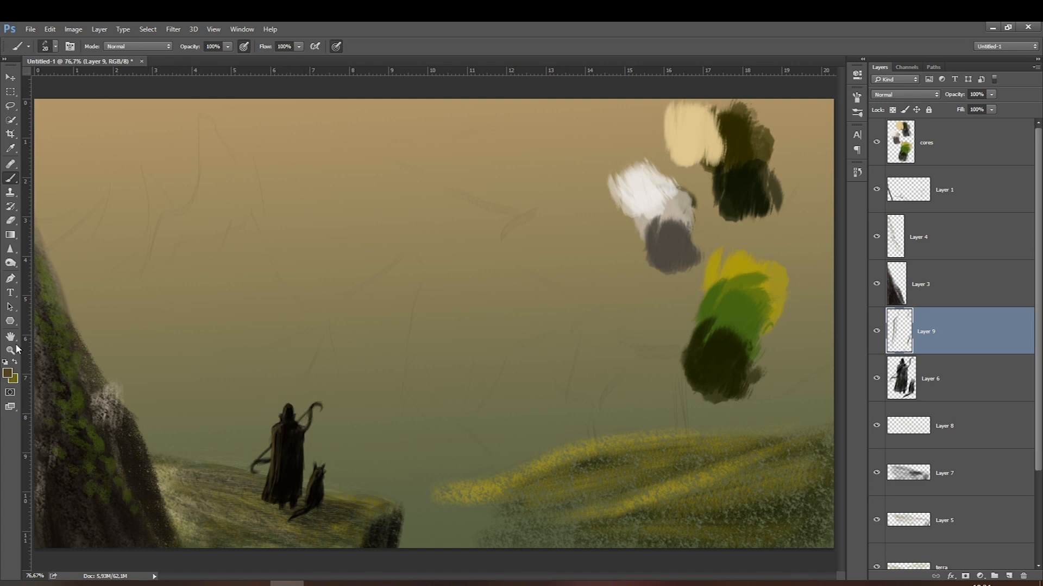
Sample dark brown from the trunk and paint over its pale patch on Layer 3 with a 50 px brush.
left_click(9, 374)
left_click(134, 450)
key("Return")
left_click(901, 273)
key("bracketright")
key("bracketright")
key("bracketright")
mouse_move(104, 387)
left_mouse_down()
mouse_move(120, 427)
mouse_move(101, 385)
mouse_move(121, 413)
mouse_move(111, 444)
mouse_move(88, 384)
mouse_move(105, 414)
left_mouse_up()
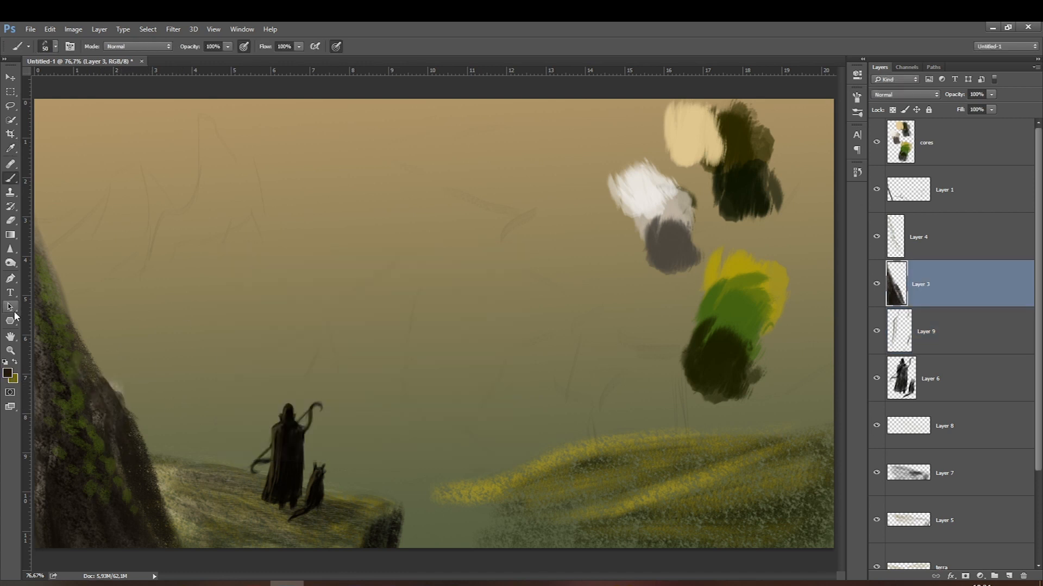
Merge Layer 4 into the trunk's Layer 3 and toggle the layer's visibility to check it.
left_click(951, 246)
key("ctrl+e")
left_click(876, 238)
left_click(876, 237)
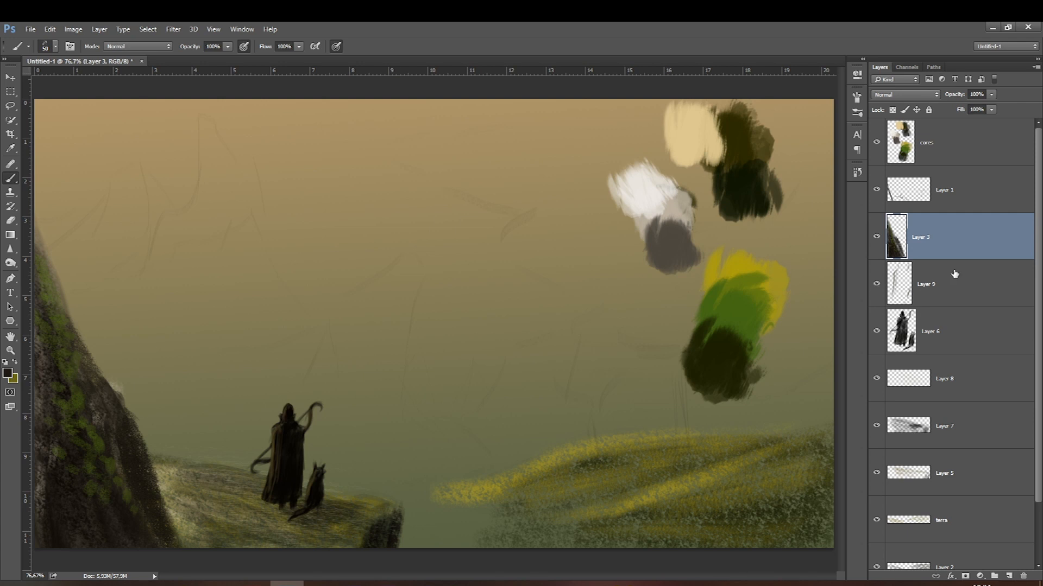
Merge the figure's Layer 9 and Layer 6 down into Layer 8, checking the result by toggling visibility.
left_click(954, 274)
key("ctrl+e")
left_click(876, 284)
left_click(875, 284)
key("ctrl+e")
left_click(876, 285)
left_click(875, 284)
Identify the bank layers by toggling their visibility and merge the shadow Layer 7 into Layer 5.
left_click(875, 335)
left_click(875, 334)
left_click(899, 371)
left_click(876, 380)
left_click(876, 380)
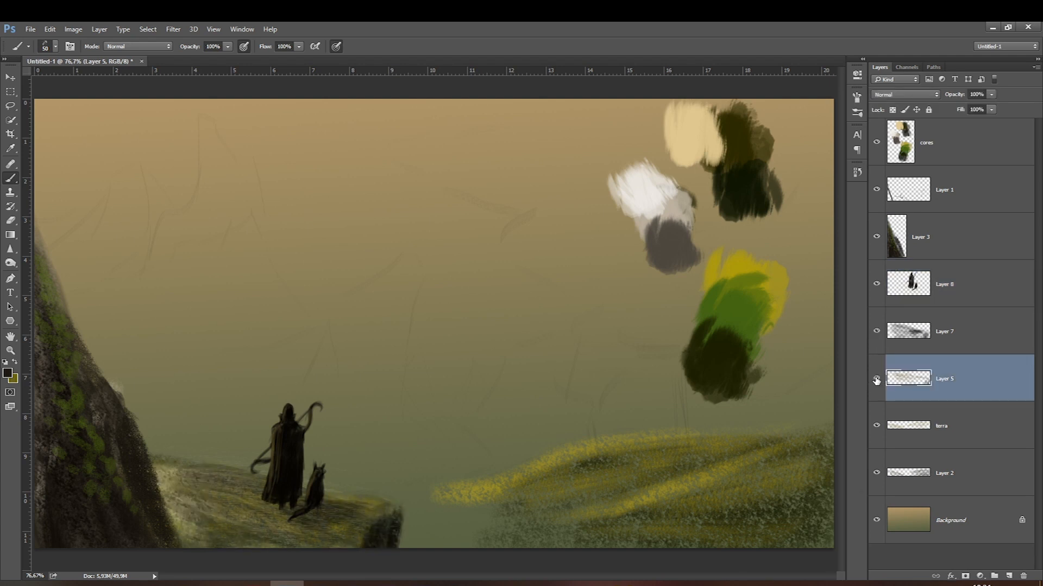
left_click(937, 340)
key("ctrl+e")
left_click(876, 332)
left_click(875, 331)
left_click(877, 379)
left_click(877, 380)
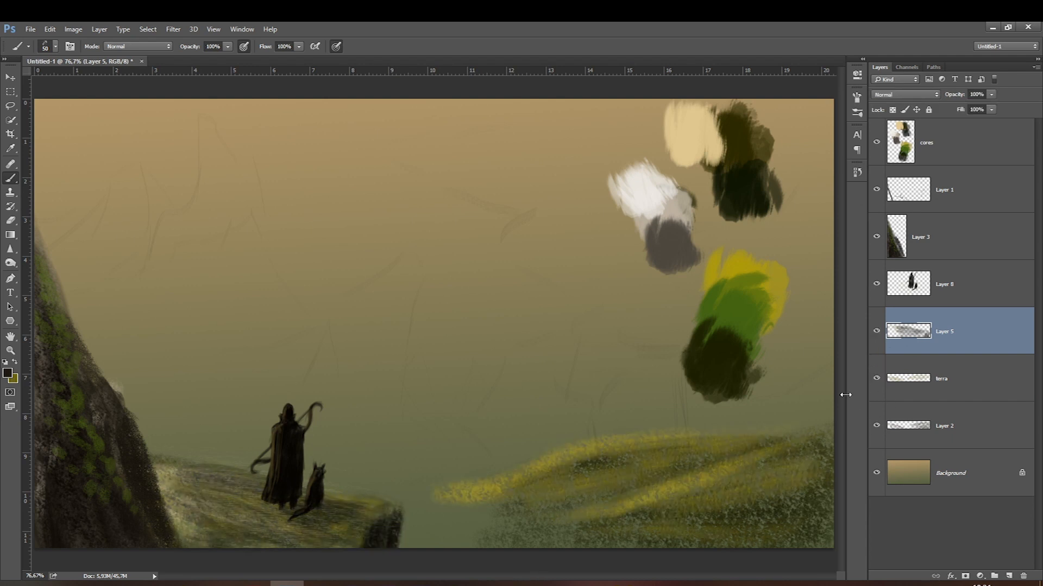
Try painting a sampled olive-green stroke over the gap between the two banks on Layer 5 with a 100 px brush.
left_click(15, 362)
left_click(8, 373)
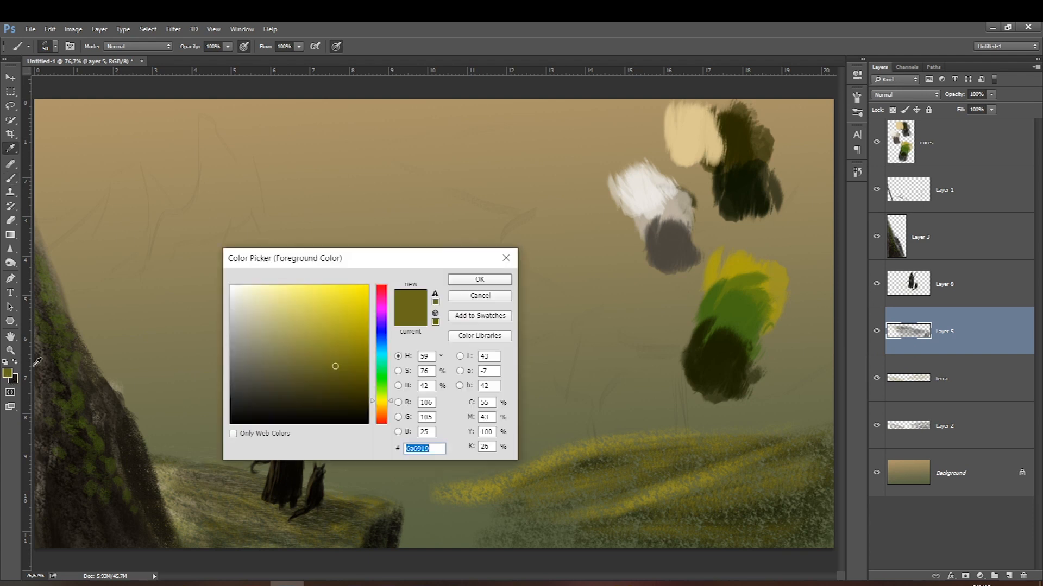
left_click(707, 488)
key("Return")
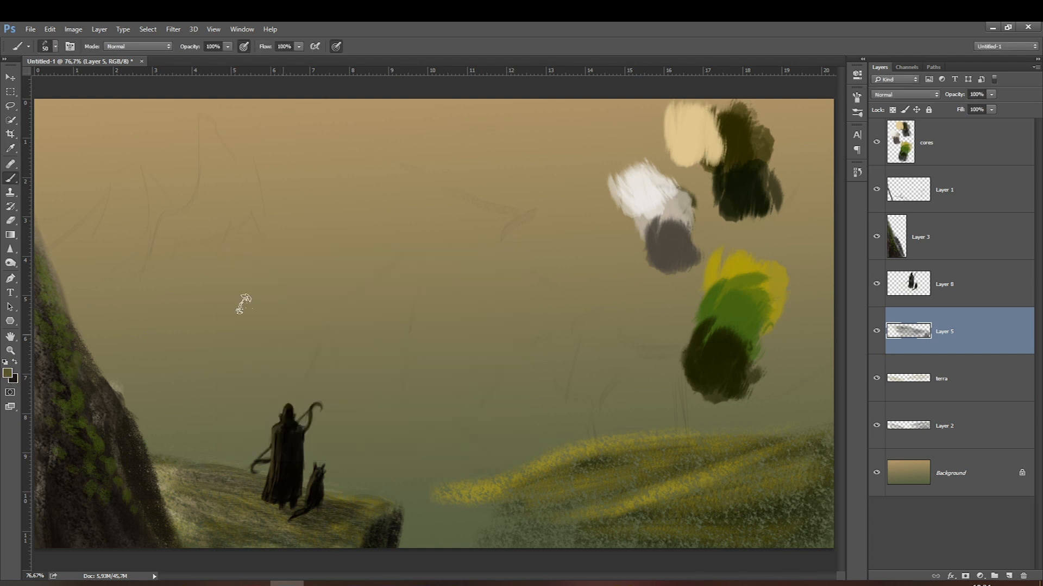
key("bracketright")
key("bracketright")
key("bracketright")
key("bracketright")
left_click_drag(434, 524, 523, 489)
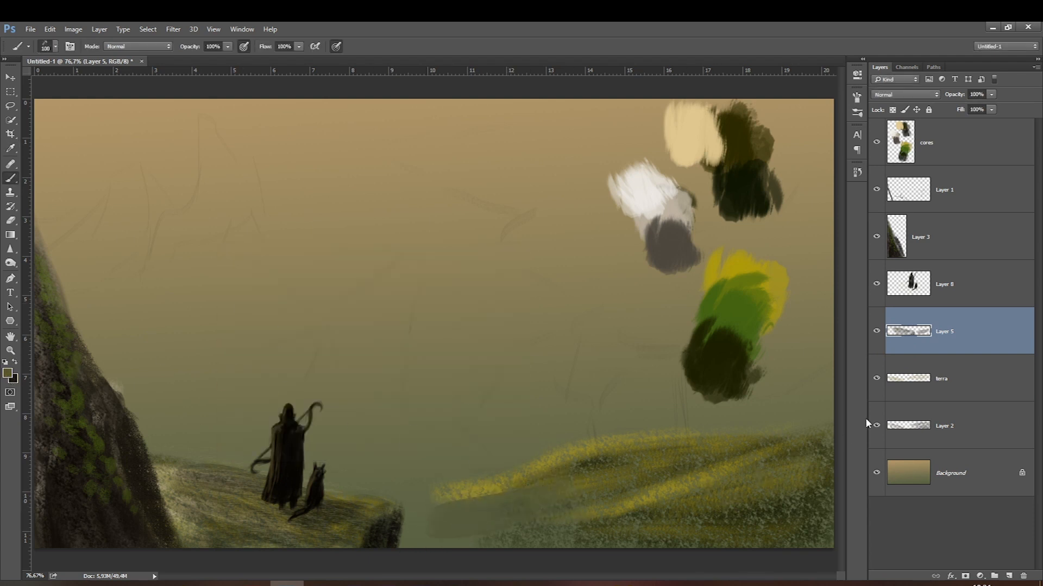
Choose the 460 px textured brush, make Layer 2 active and reduce the brush to 100 px.
right_click(461, 451)
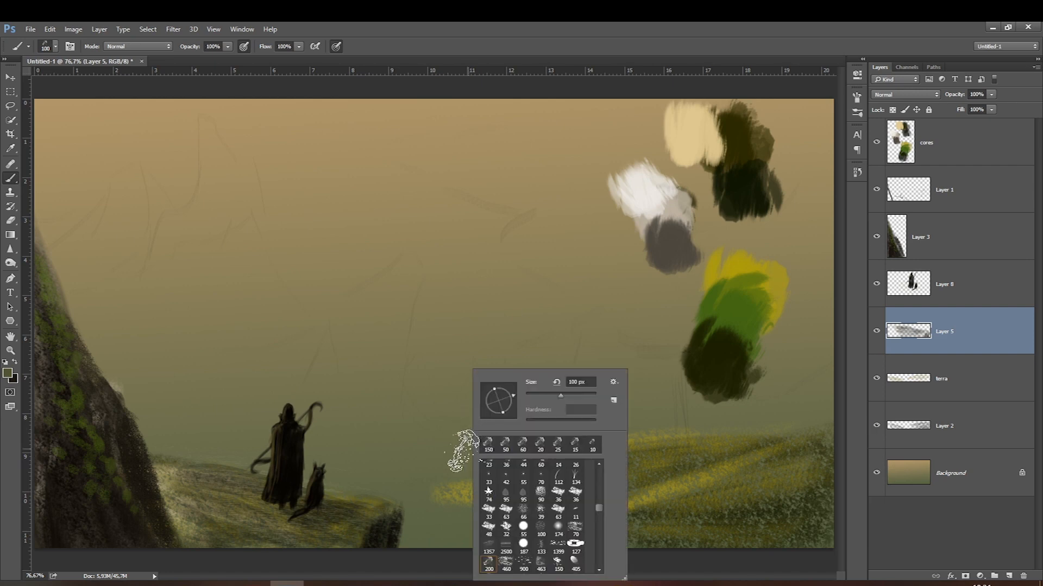
left_click(505, 564)
left_click(945, 380)
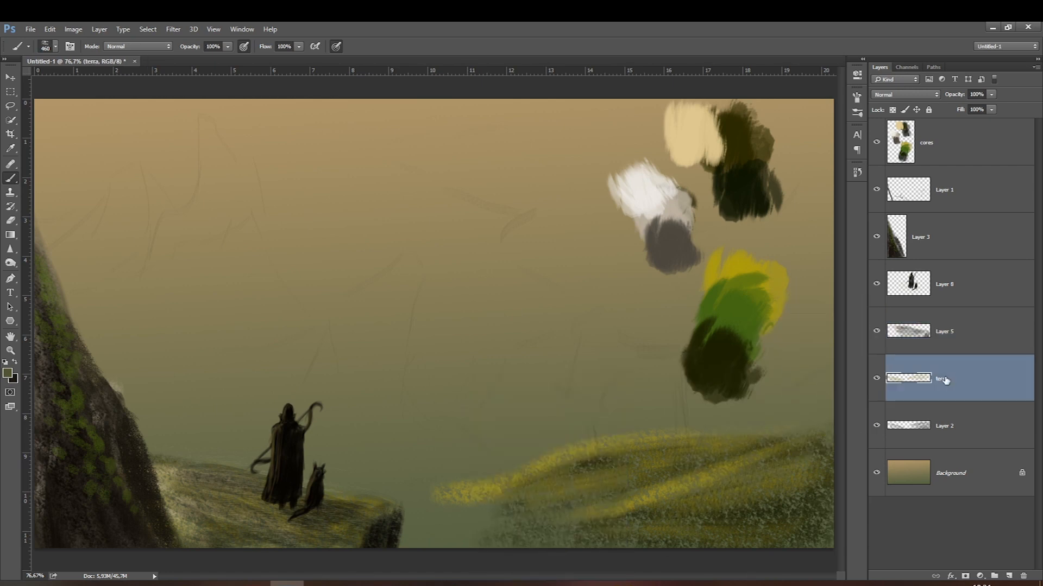
left_click(937, 423)
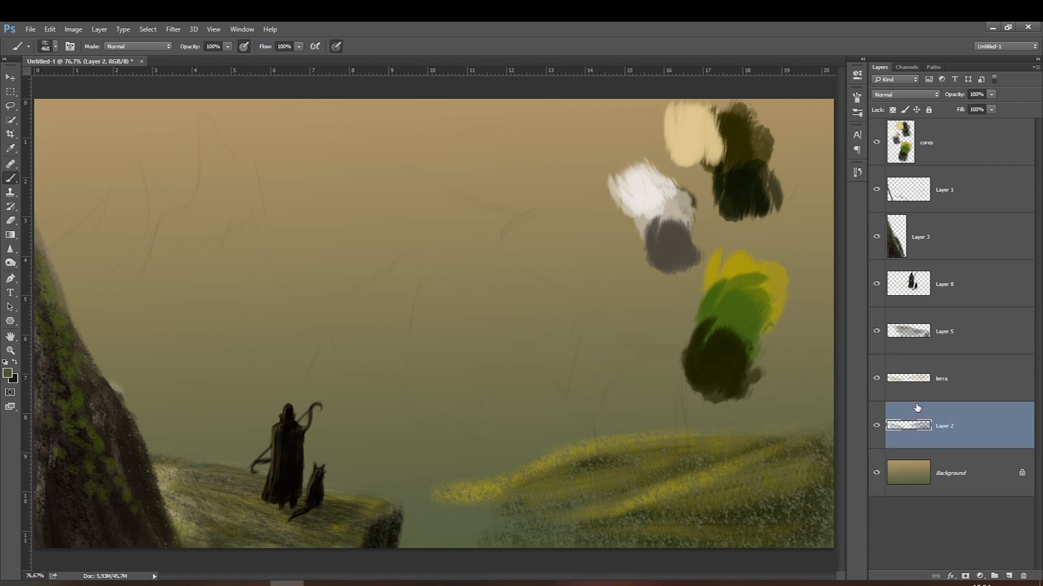
left_click(945, 383)
left_click(937, 429)
key("bracketleft")
key("bracketleft")
key("bracketleft")
key("bracketleft")
key("bracketleft")
key("bracketleft")
key("bracketleft")
key("bracketleft")
key("bracketright")
key("bracketright")
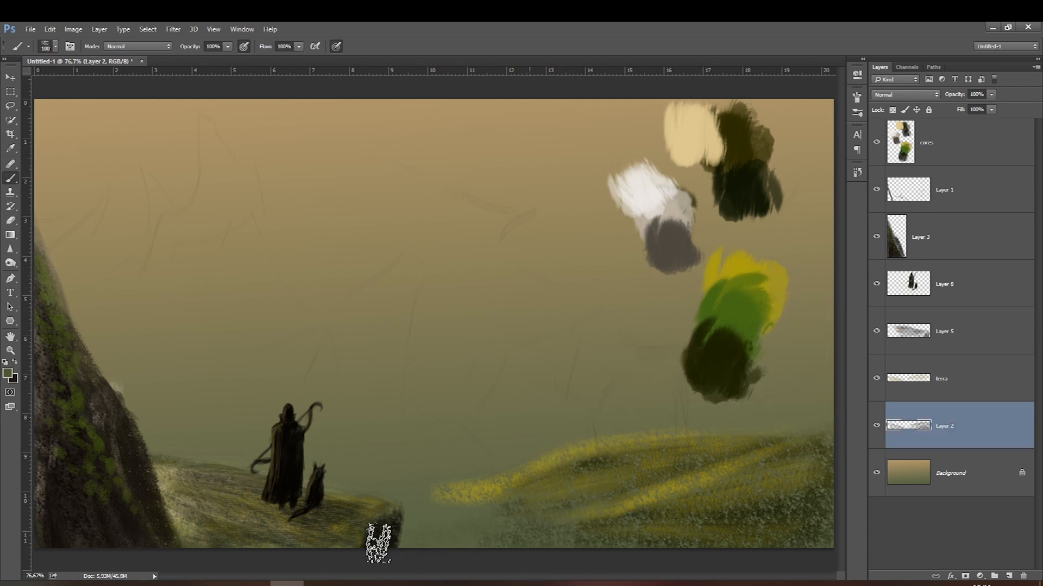
Sample the dark green swatch, darken it slightly and paint speckled grass across the gap between the banks on Layer 2.
left_click(8, 373)
left_click(705, 355)
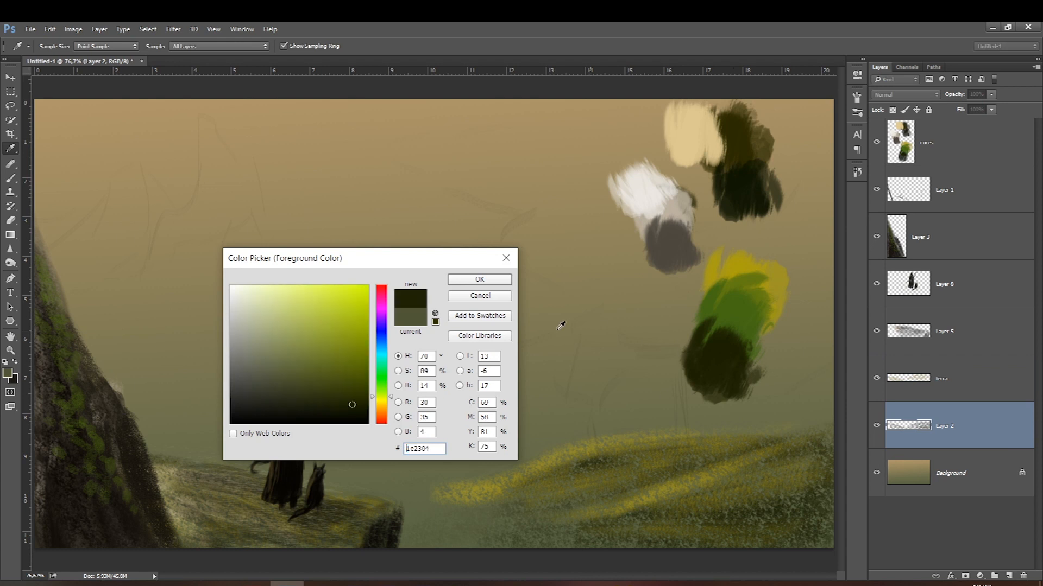
left_click(356, 407)
key("Return")
mouse_move(525, 510)
left_mouse_down()
mouse_move(544, 498)
mouse_move(365, 544)
left_mouse_up()
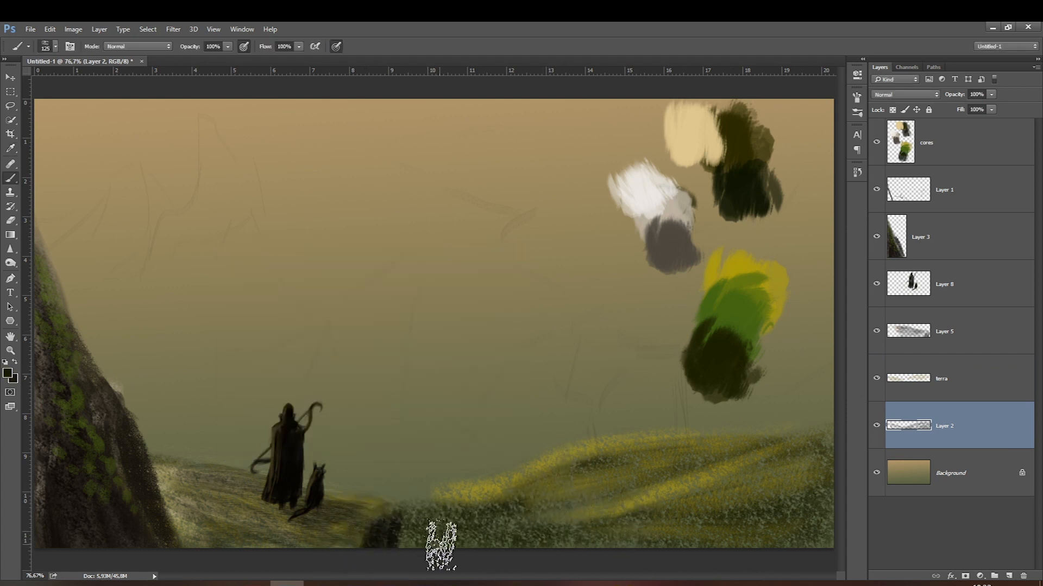
Try to delete a lassoed area of Layer 2 along the left bank's outer edge.
left_click(10, 106)
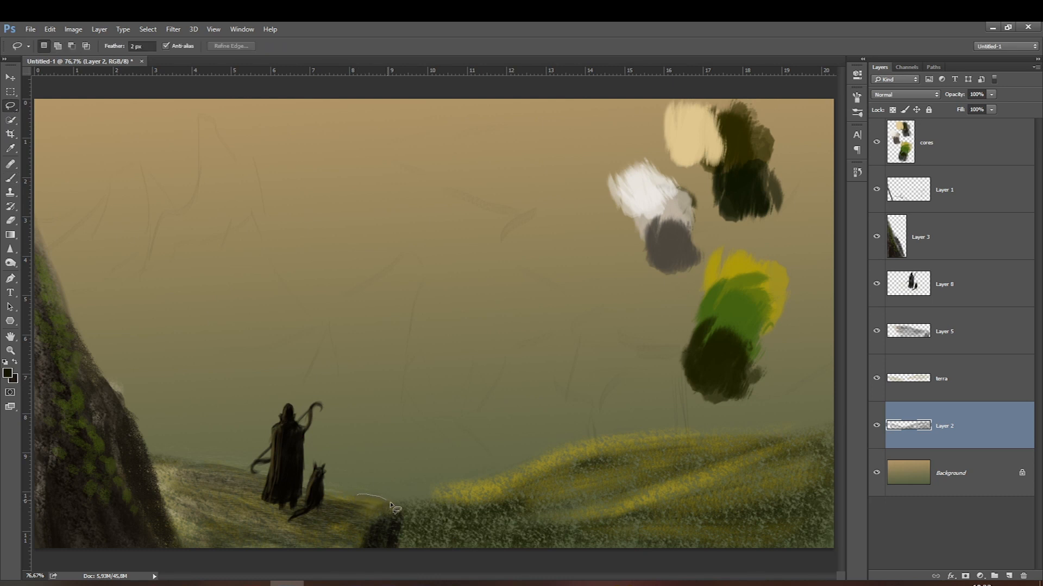
mouse_move(404, 525)
left_mouse_down()
mouse_move(335, 556)
mouse_move(332, 494)
left_mouse_up()
key("Delete")
left_click(214, 509)
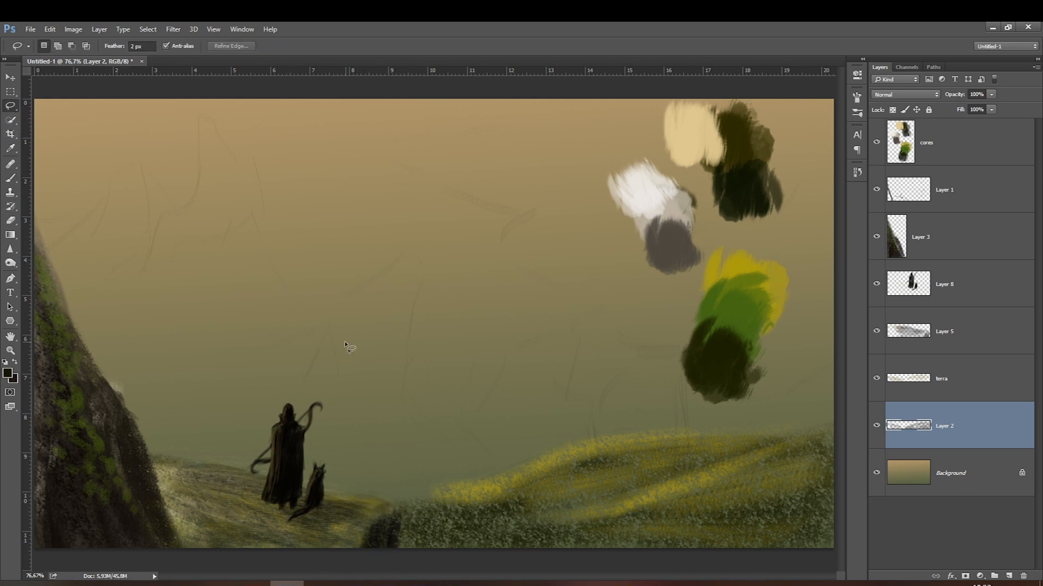
Copy the left bank's lassoed area from the Background to a new layer and place it directly above Layer 2.
left_click_drag(908, 332, 906, 385)
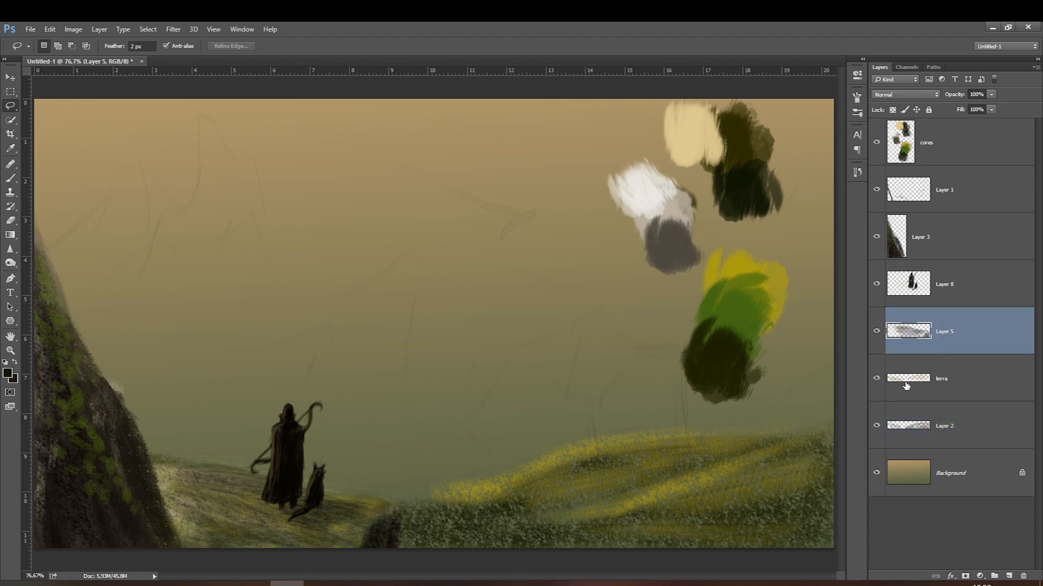
left_click(957, 380)
left_click(924, 469)
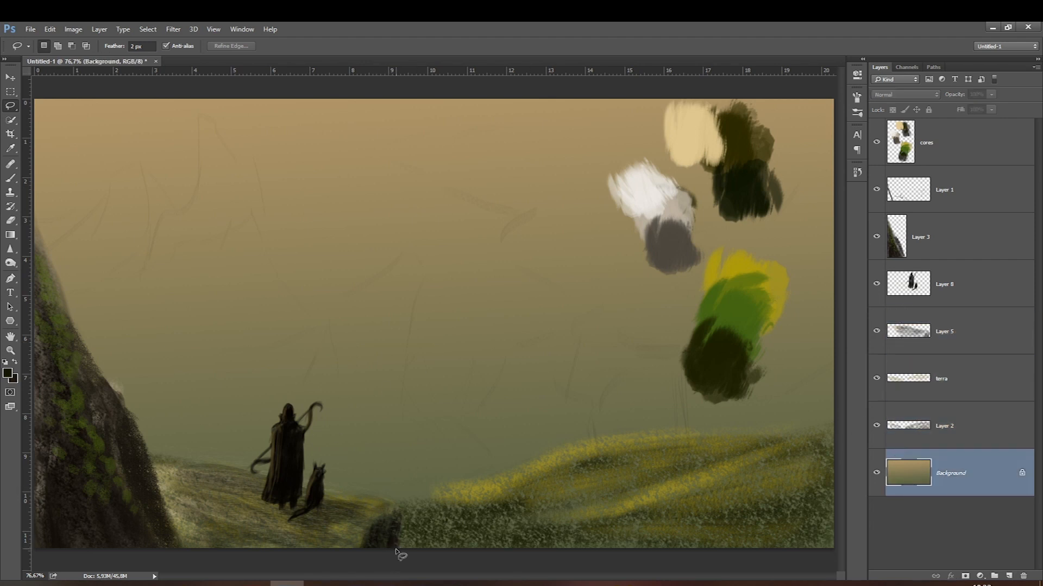
mouse_move(239, 480)
left_mouse_down()
mouse_move(190, 520)
mouse_move(272, 582)
mouse_move(408, 551)
left_mouse_up()
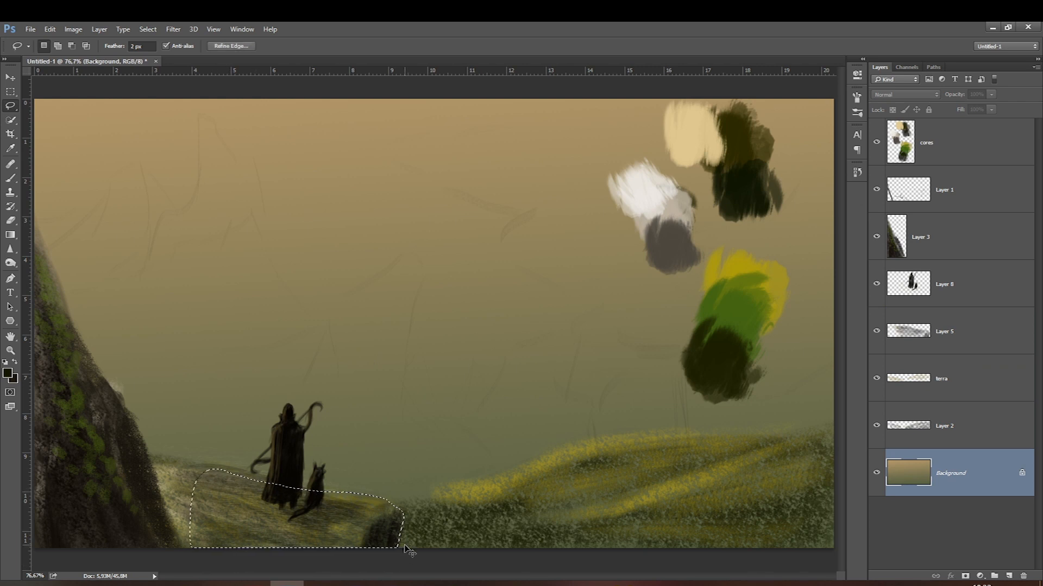
key("ctrl+j")
mouse_move(917, 469)
left_mouse_down()
mouse_move(905, 358)
mouse_move(910, 483)
mouse_move(918, 428)
left_mouse_up()
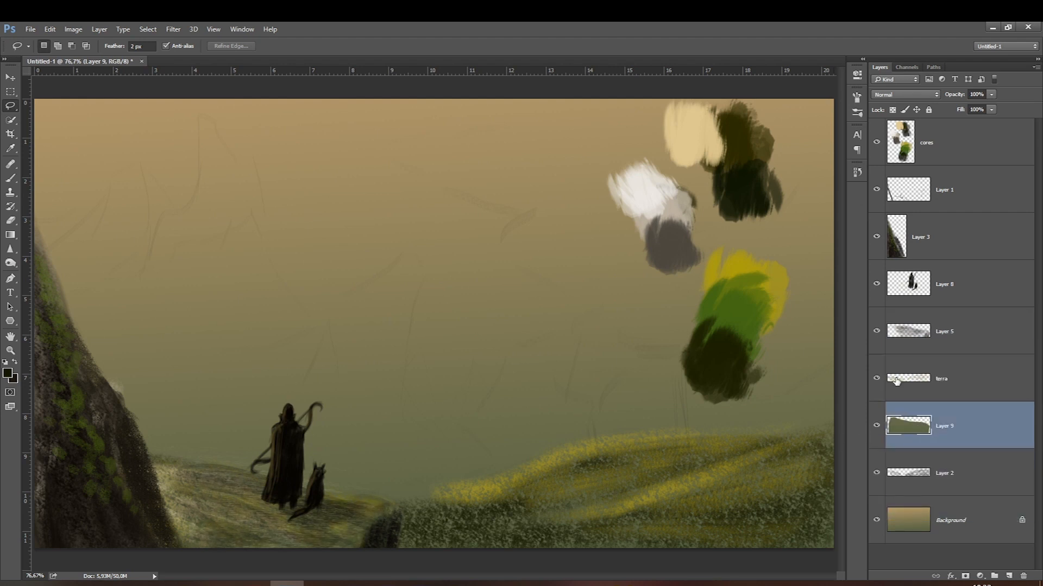
Merge Layer 5 and the terra layer down into Layer 9 and check the result by toggling its visibility.
left_click(910, 324)
key("ctrl+e")
key("ctrl+e")
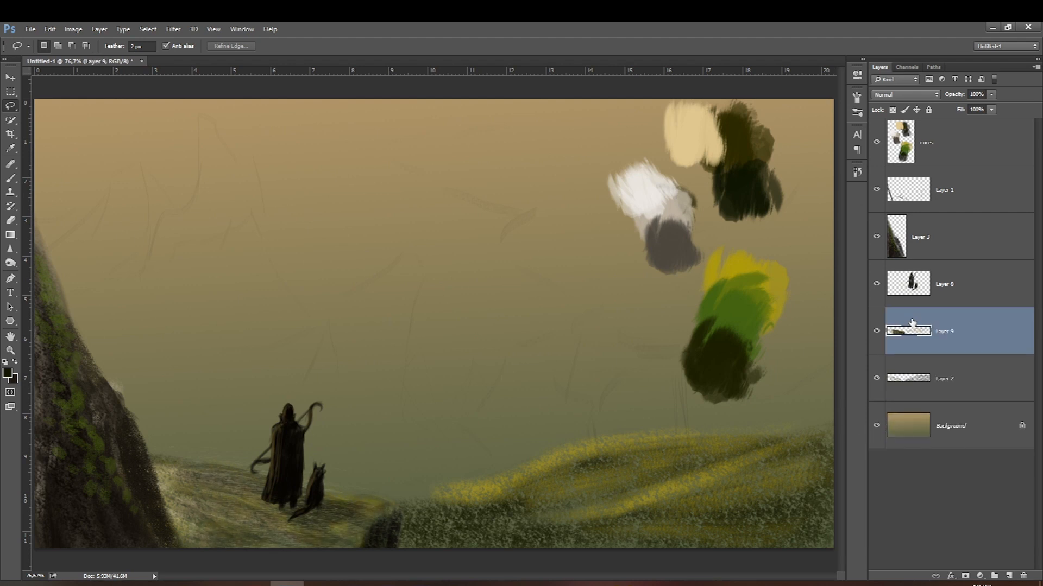
left_click(876, 332)
left_click(875, 332)
Paint dark speckled grass behind both banks on Layer 2 with the brush at 150 px and 100 px.
left_click(913, 366)
left_click(11, 178)
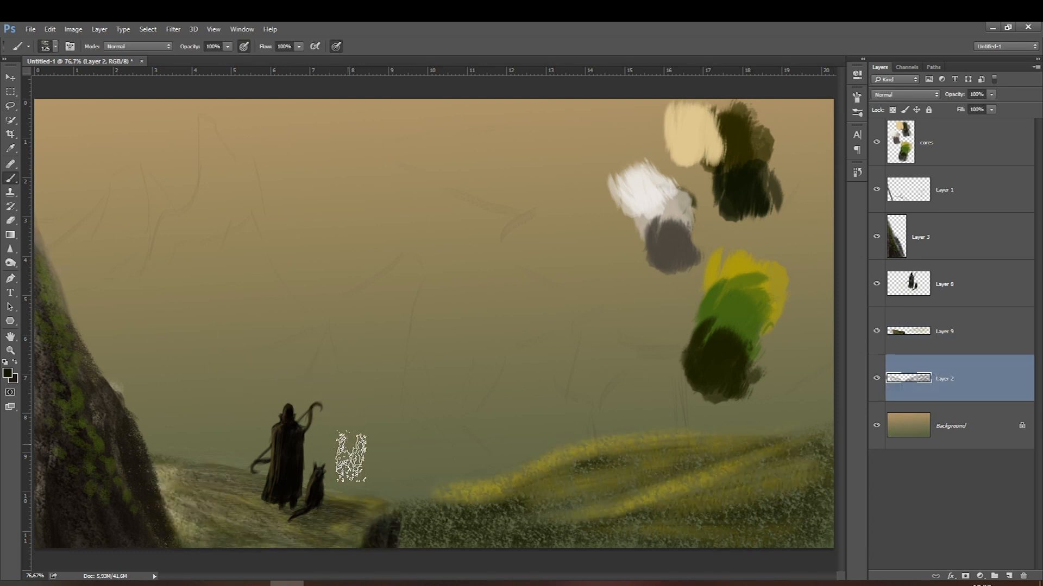
key("bracketright")
key("bracketright")
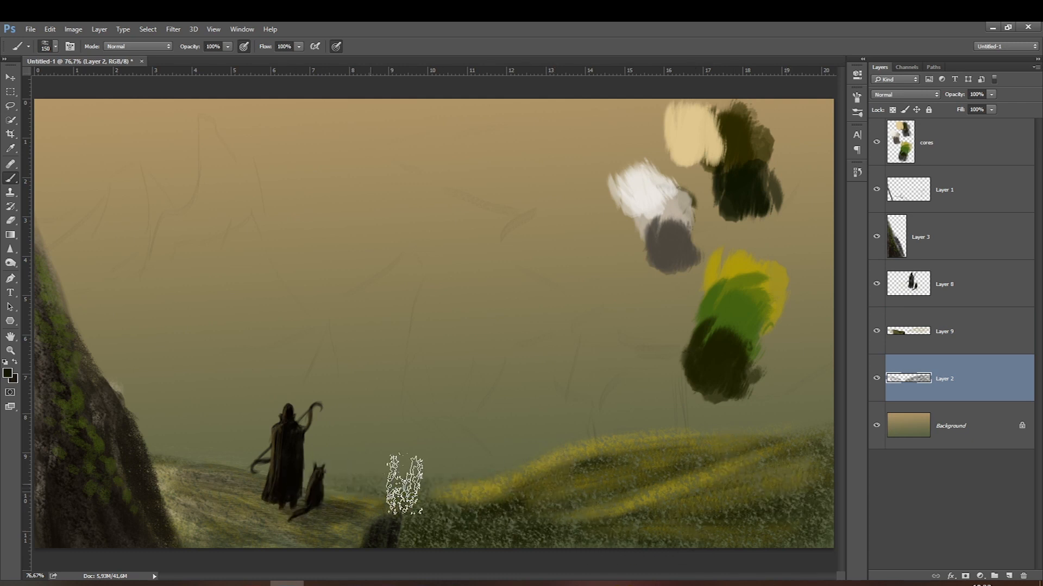
key("bracketleft")
key("bracketleft")
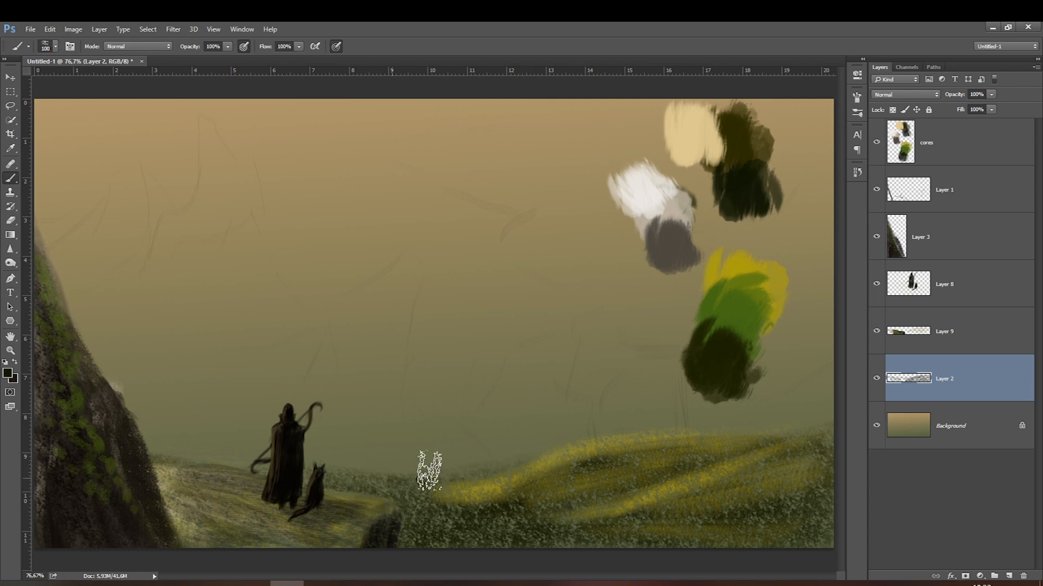
left_click_drag(803, 416, 676, 424)
left_click_drag(500, 437, 359, 467)
Reduce the brush to 40 px and add small dark grass strokes above the distant meadow on Layer 2.
key("bracketleft")
key("bracketleft")
key("bracketleft")
key("bracketleft")
key("bracketleft")
key("bracketleft")
mouse_move(462, 422)
left_mouse_down()
mouse_move(428, 422)
mouse_move(449, 411)
left_mouse_up()
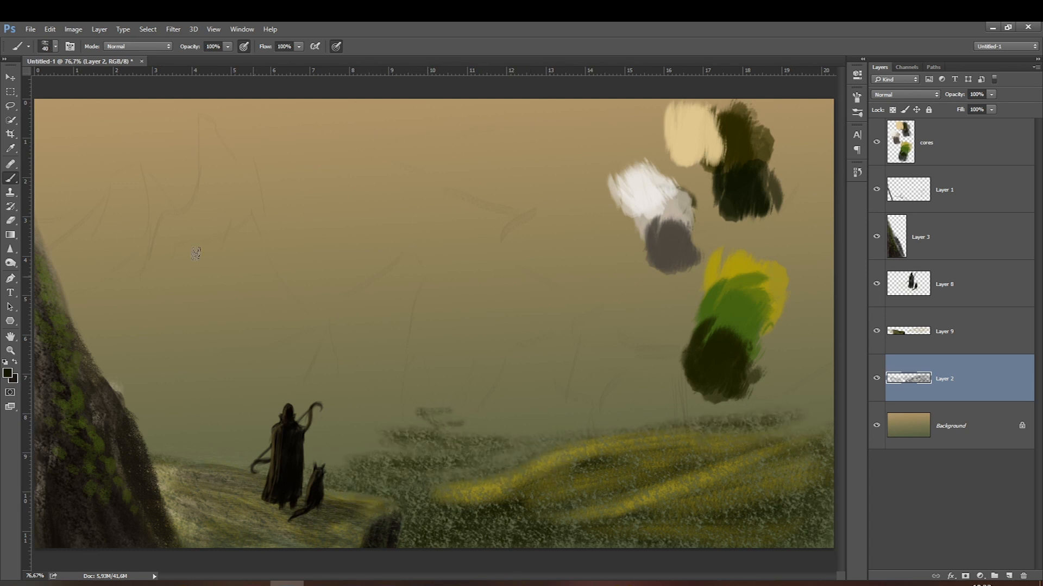
Sample the pale sand colour #ddc891 and paint a winding path through the meadow between the banks on Layer 2.
left_click(9, 376)
left_click(681, 160)
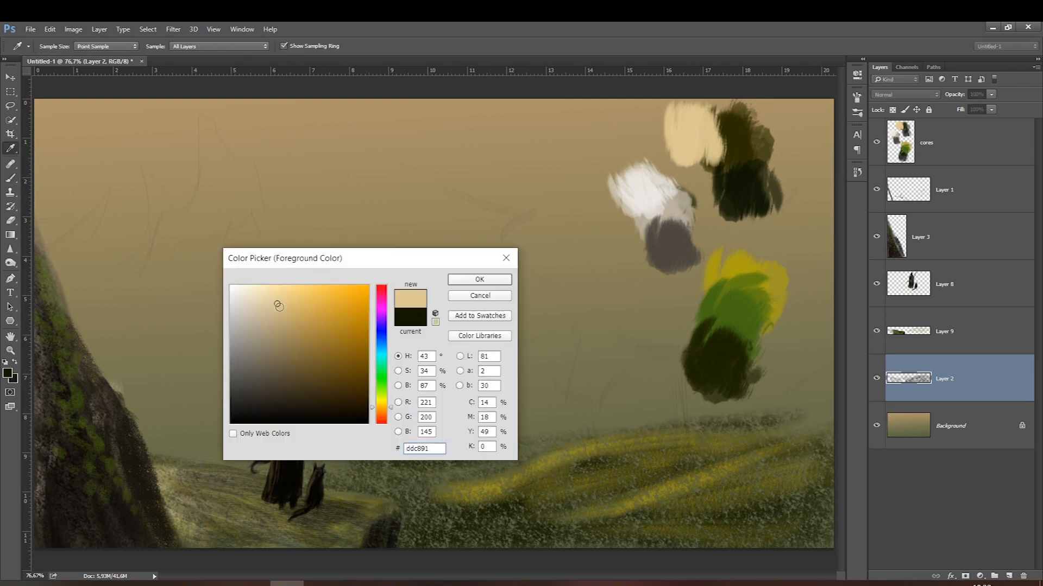
key("Return")
mouse_move(446, 412)
left_mouse_down()
mouse_move(406, 440)
mouse_move(439, 430)
mouse_move(415, 438)
mouse_move(440, 447)
mouse_move(414, 490)
mouse_move(392, 496)
mouse_move(433, 518)
mouse_move(423, 536)
left_mouse_up()
Enlarge the brush to 80 px and paint dark speckled vegetation behind the archer, extending to the trunk, on Layer 2.
key("bracketright")
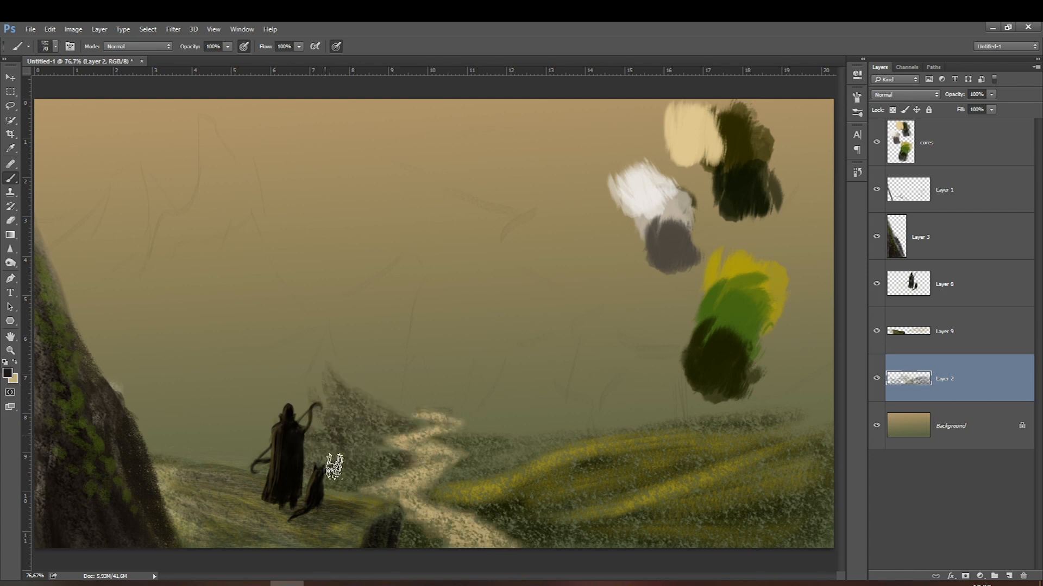
key("bracketright")
left_click_drag(309, 455, 220, 453)
left_click_drag(310, 455, 101, 450)
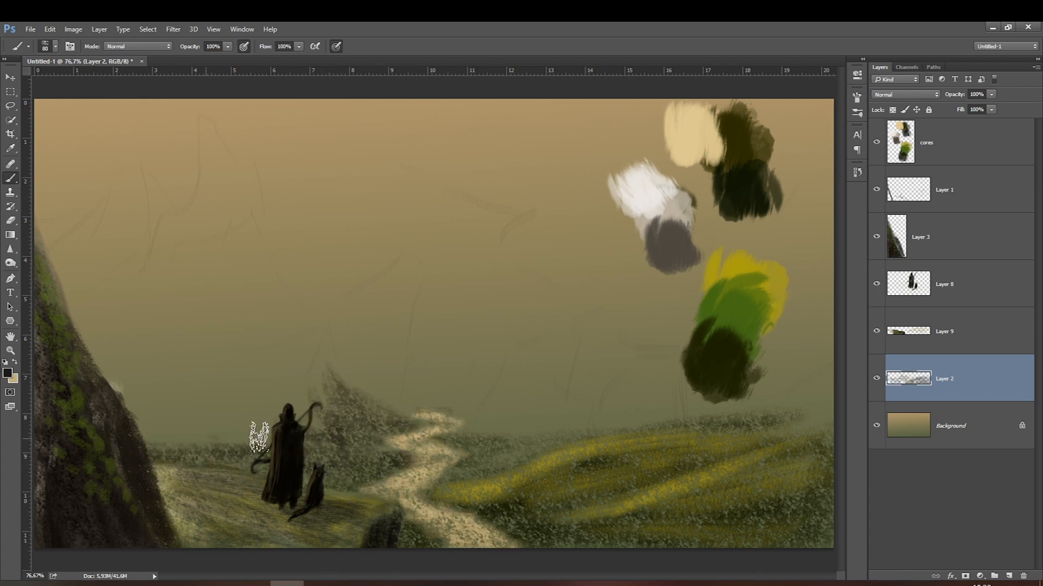
Copy the left bank's full outline from the Background to a new layer beneath Layer 9 and merge Layer 9 into it.
key("alt+bracketright")
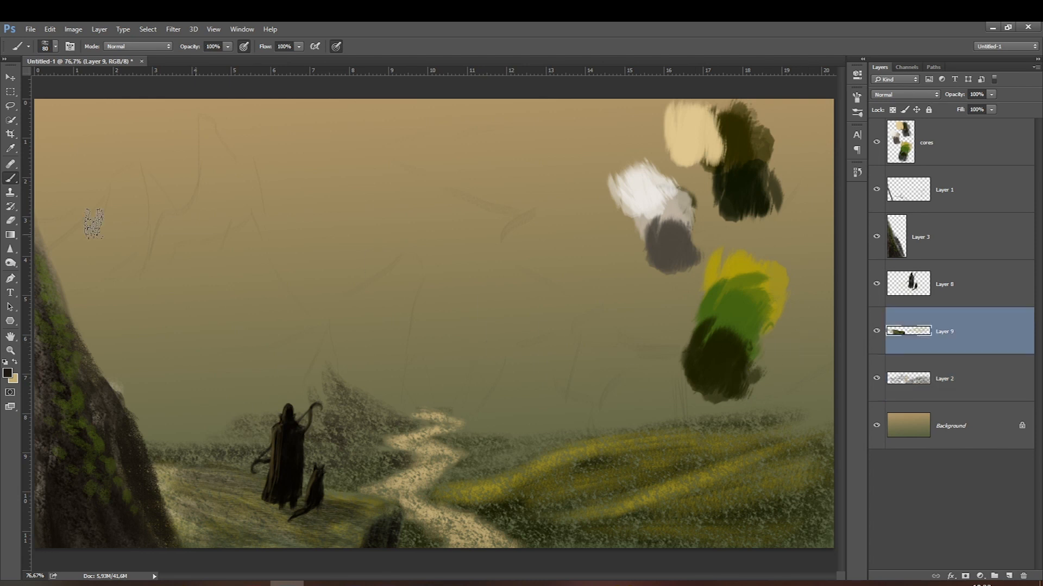
key("l")
key("alt+bracketleft")
key("alt+bracketleft")
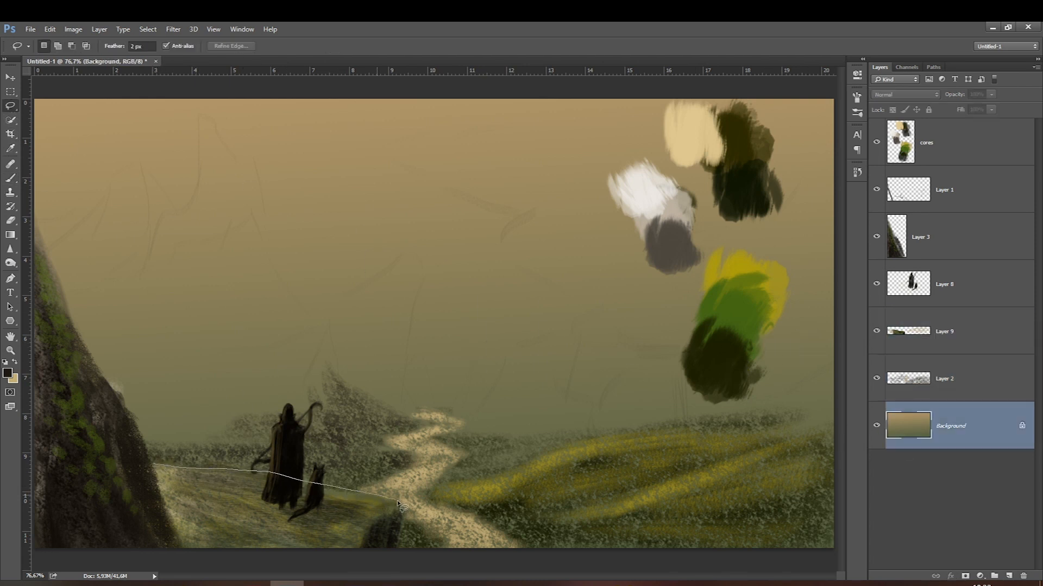
left_click_drag(394, 556, 215, 568)
left_click_drag(162, 510, 155, 471)
key("ctrl+j")
left_click_drag(909, 422, 902, 355)
left_click(891, 313)
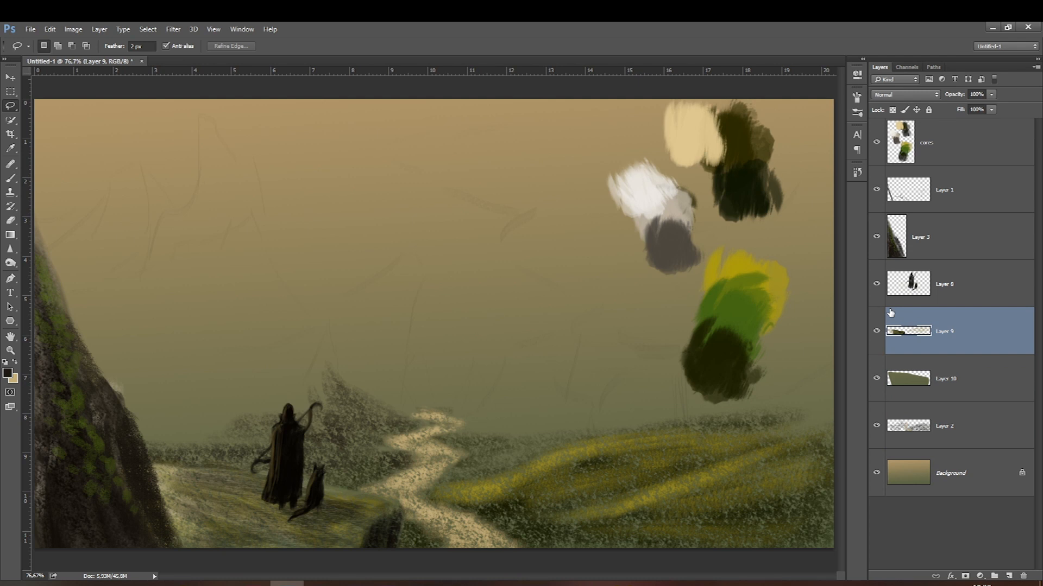
key("ctrl+e")
Set the foreground colour to dark brown #413a2c, starting from the grey-brown swatch, and return to the Brush tool.
key("i")
left_click(8, 373)
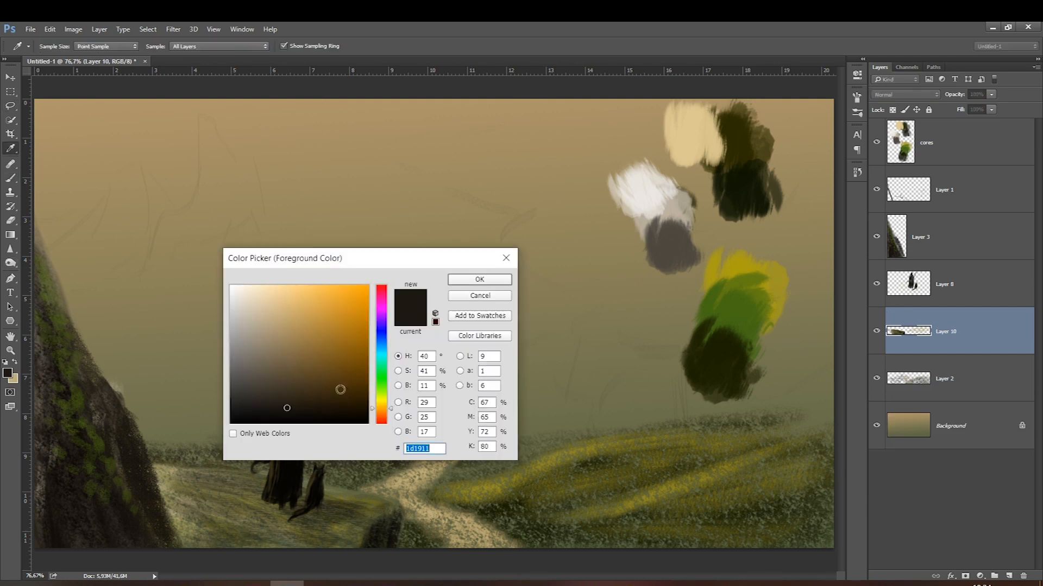
left_click(672, 237)
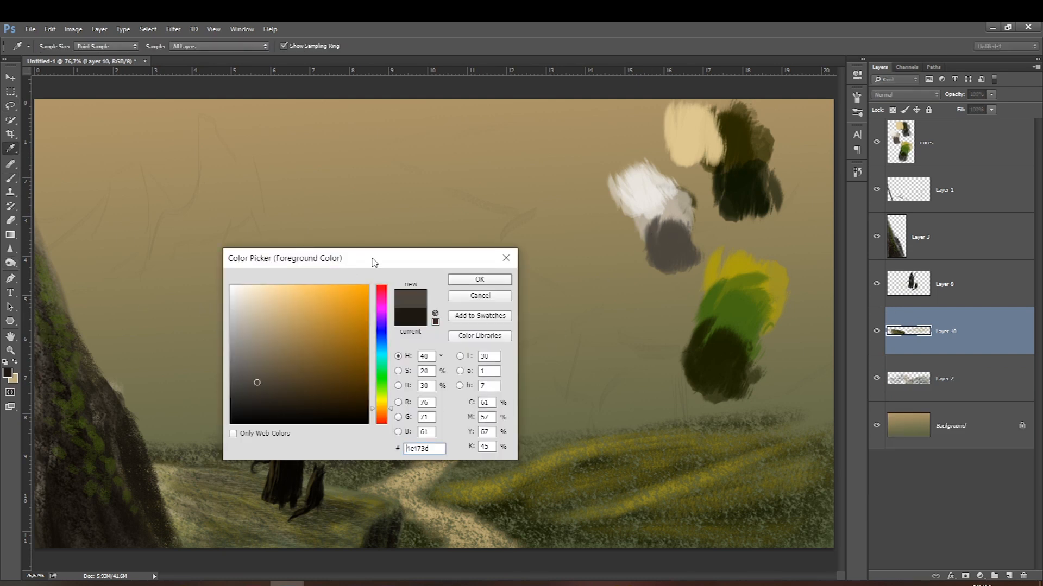
left_click(275, 387)
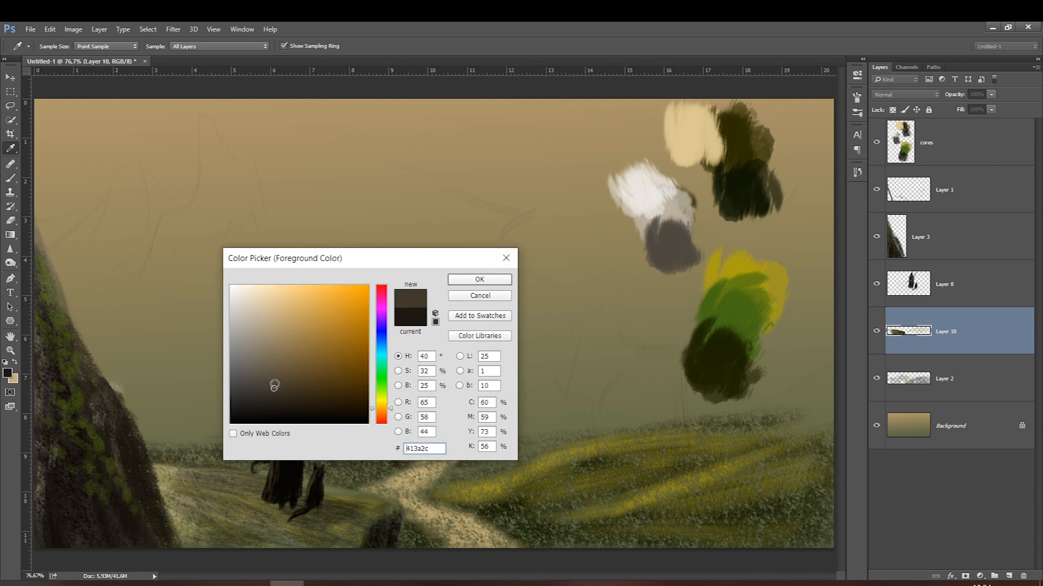
key("Return")
key("b")
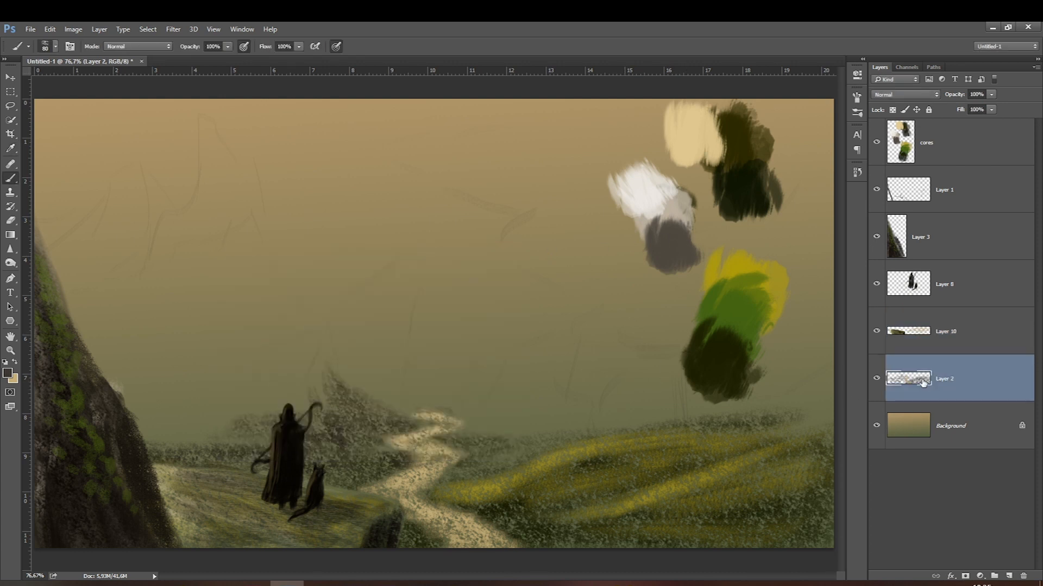
Add a new layer above the Background and paint a speckled brown hill with a pointed peak behind the archer.
left_click(929, 420)
left_click(1008, 576)
left_click_drag(325, 372, 359, 426)
key("bracketleft")
mouse_move(325, 336)
left_mouse_down()
mouse_move(318, 416)
mouse_move(225, 408)
mouse_move(240, 401)
mouse_move(224, 418)
mouse_move(279, 422)
mouse_move(183, 421)
left_mouse_up()
key("bracketleft")
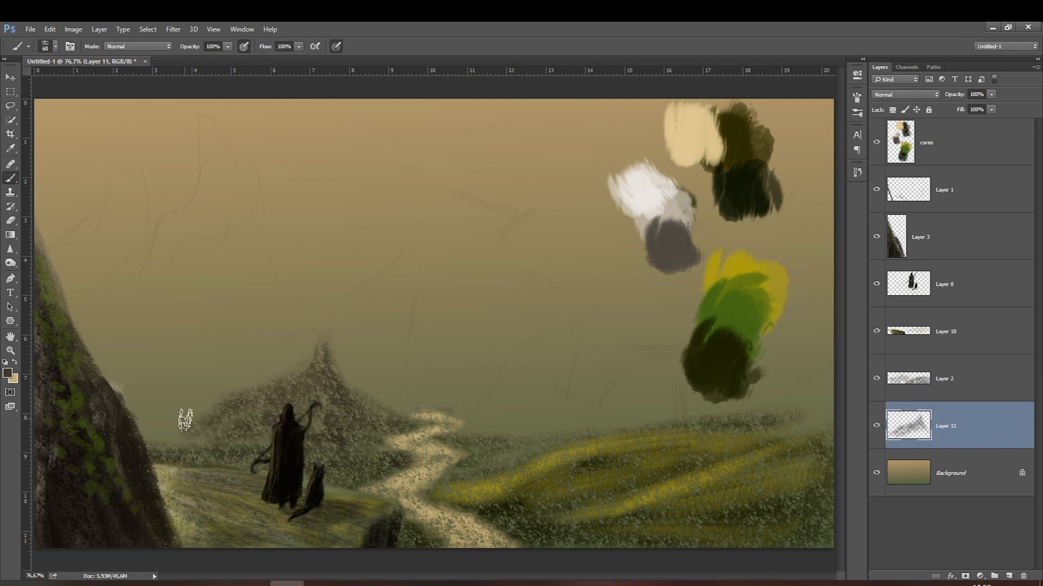
Switch to the 200 px brush and block in the hill's centre behind the archer with solid brown on Layer 11.
right_click(280, 395)
left_click(298, 565)
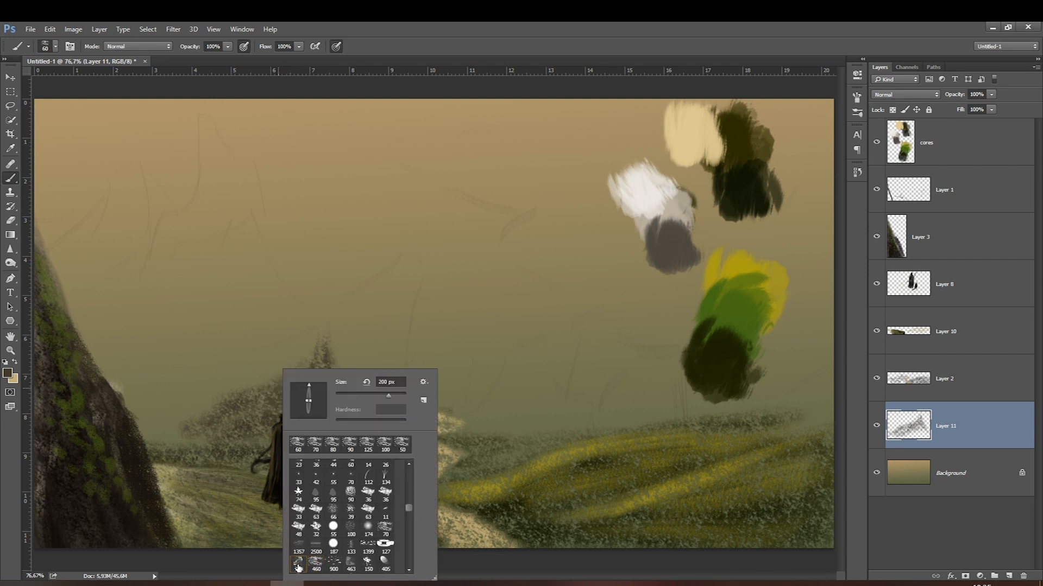
left_click(924, 417)
key("bracketleft")
left_click_drag(325, 383, 290, 431)
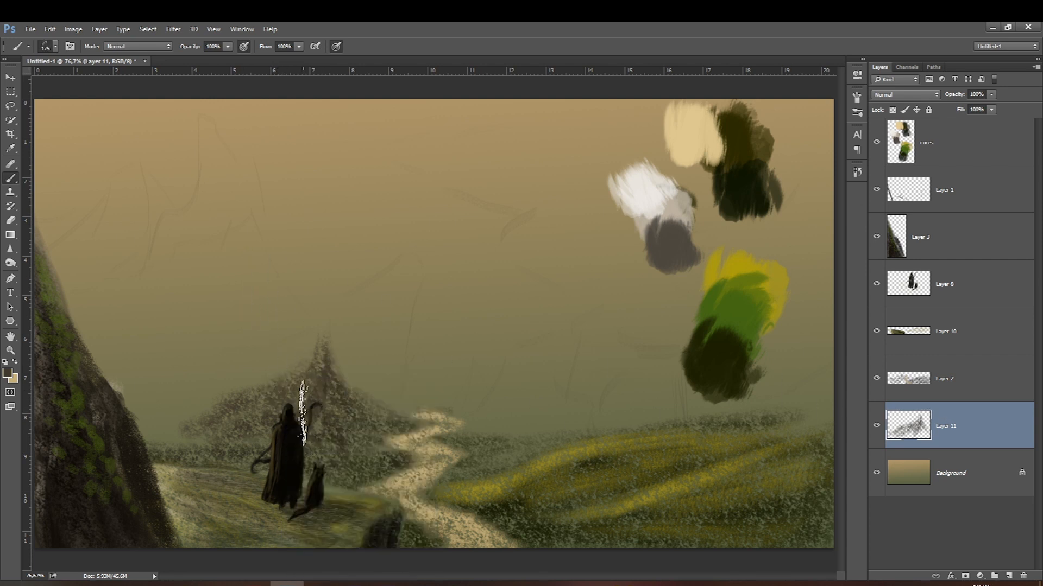
right_click(316, 371)
left_click_drag(348, 402, 264, 425)
Fill the rest of the hill with solid brown from its peak down to the trunk-side foot, reducing the brush to 50 px.
key("bracketleft")
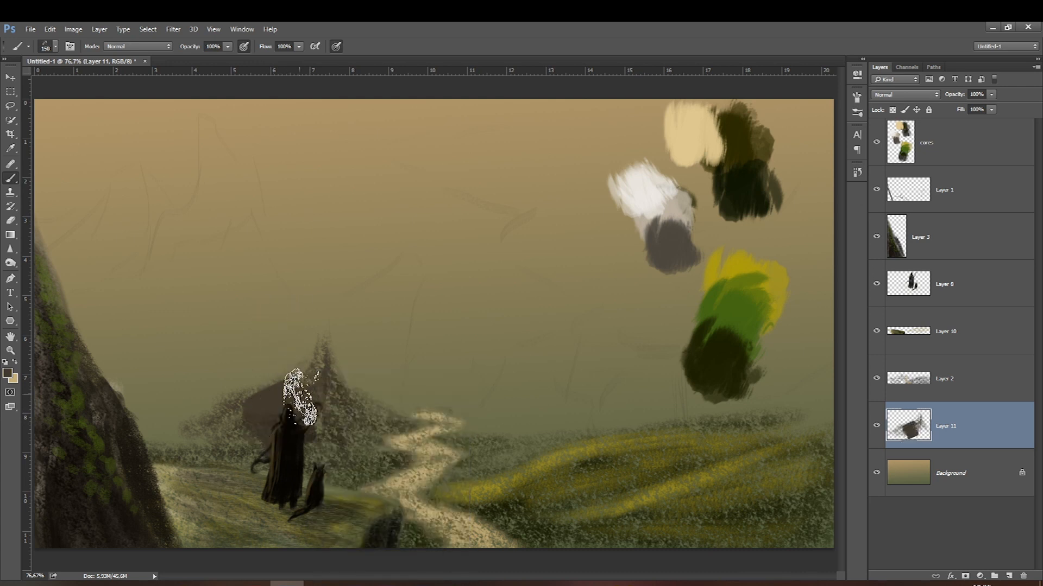
key("bracketleft")
key("bracketleft")
mouse_move(323, 386)
left_mouse_down()
mouse_move(327, 409)
mouse_move(306, 425)
left_mouse_up()
mouse_move(325, 356)
left_mouse_down()
mouse_move(301, 388)
mouse_move(229, 432)
mouse_move(274, 426)
mouse_move(233, 430)
mouse_move(226, 417)
mouse_move(185, 441)
mouse_move(237, 411)
mouse_move(223, 422)
mouse_move(233, 427)
mouse_move(167, 443)
mouse_move(310, 379)
mouse_move(194, 431)
mouse_move(201, 423)
mouse_move(174, 436)
left_mouse_up()
key("bracketleft")
key("bracketleft")
key("bracketleft")
key("bracketleft")
key("bracketleft")
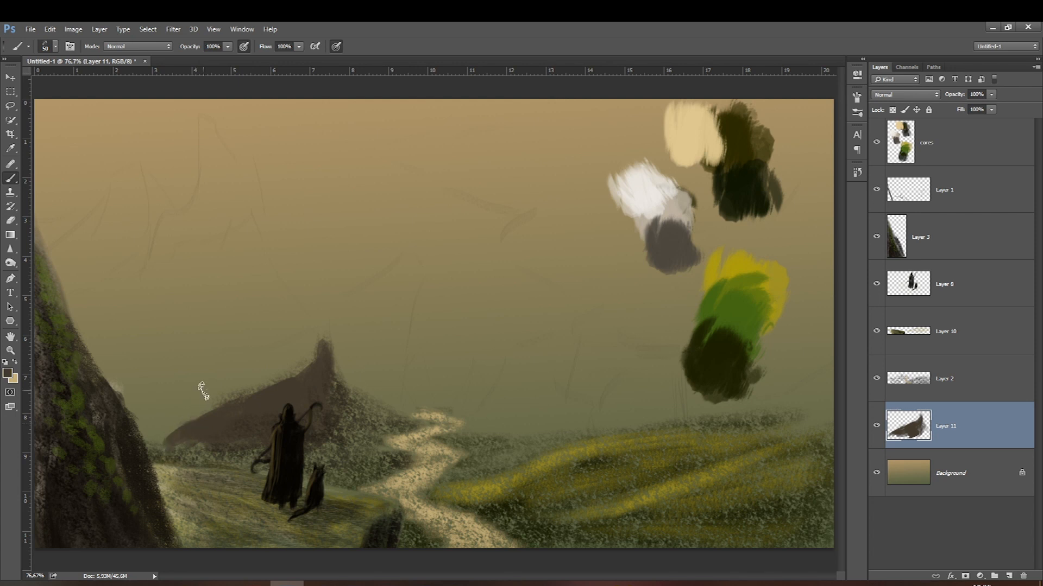
Paint the first brown mountain strokes above the hill and reduce the Layer 1 sketch to 26% opacity, returning to Layer 11.
key("bracketright")
left_click_drag(279, 338, 239, 287)
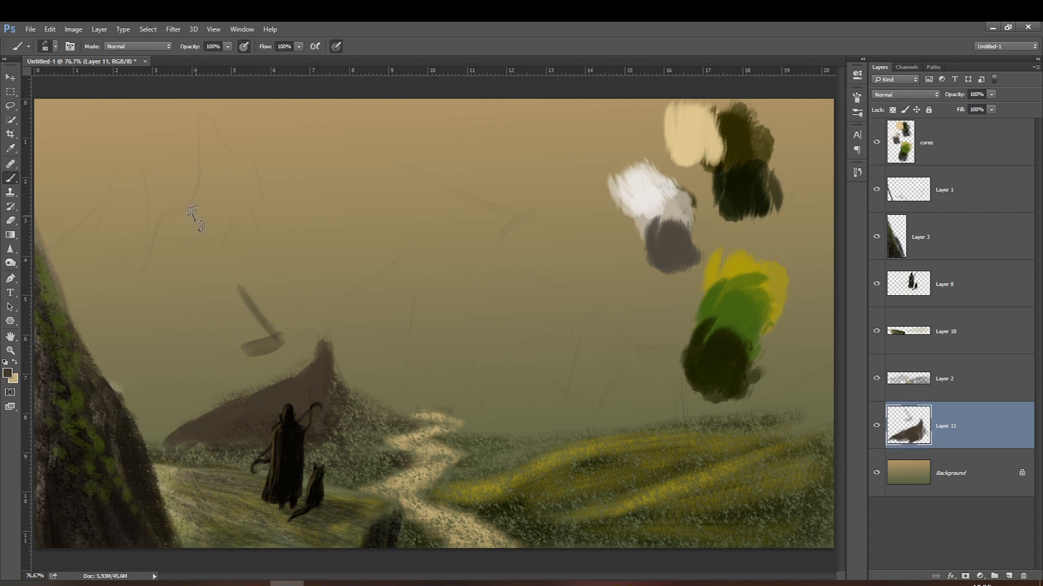
left_click(917, 190)
left_click_drag(991, 94, 989, 109)
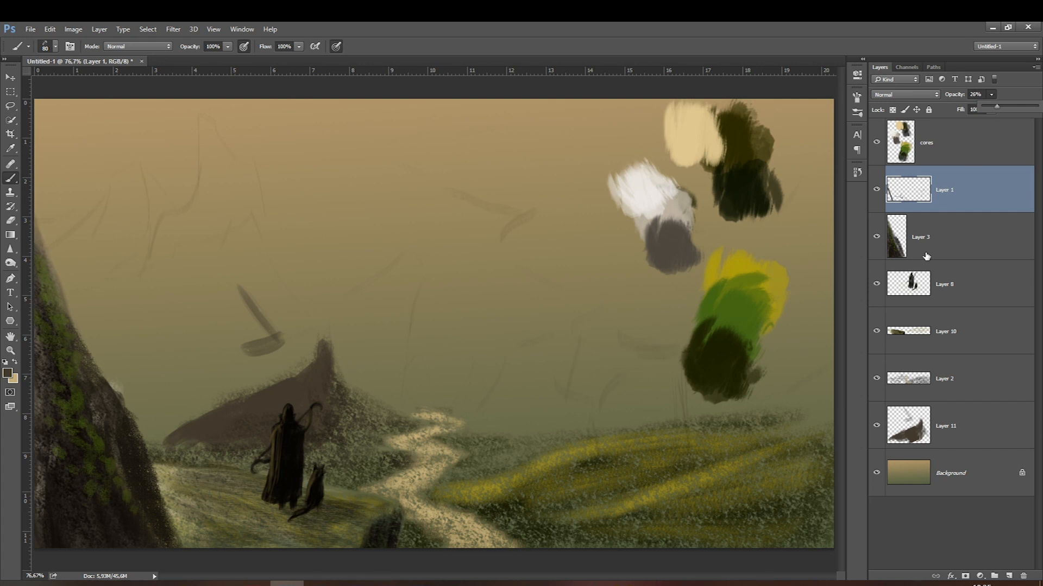
left_click(945, 424)
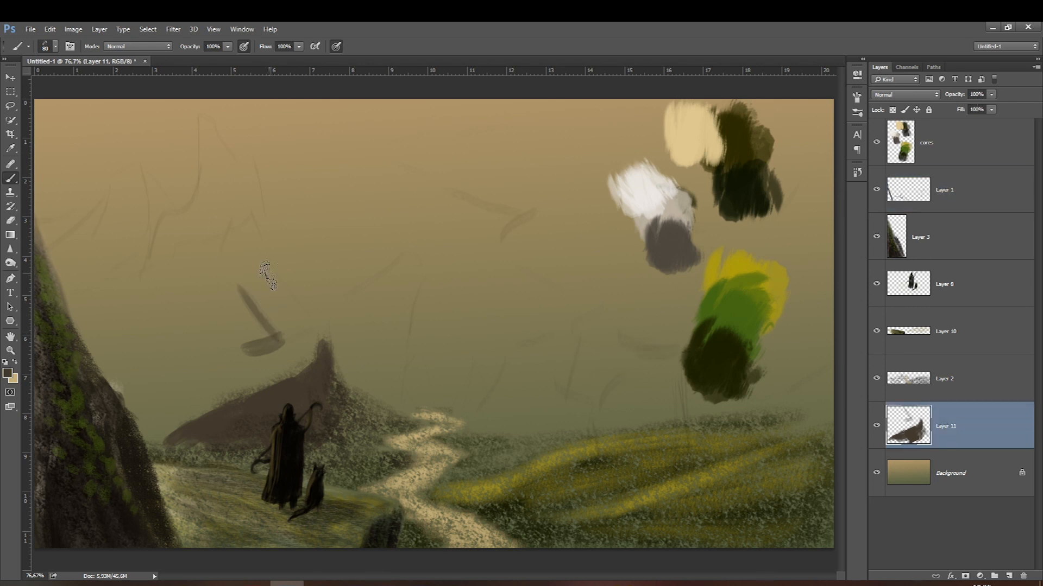
Block in a broad brown mountain mass above the hill on Layer 11, enlarging the brush to 125 px.
key("bracketleft")
key("bracketleft")
key("bracketleft")
key("bracketright")
key("bracketright")
key("bracketright")
key("bracketright")
key("bracketright")
key("bracketright")
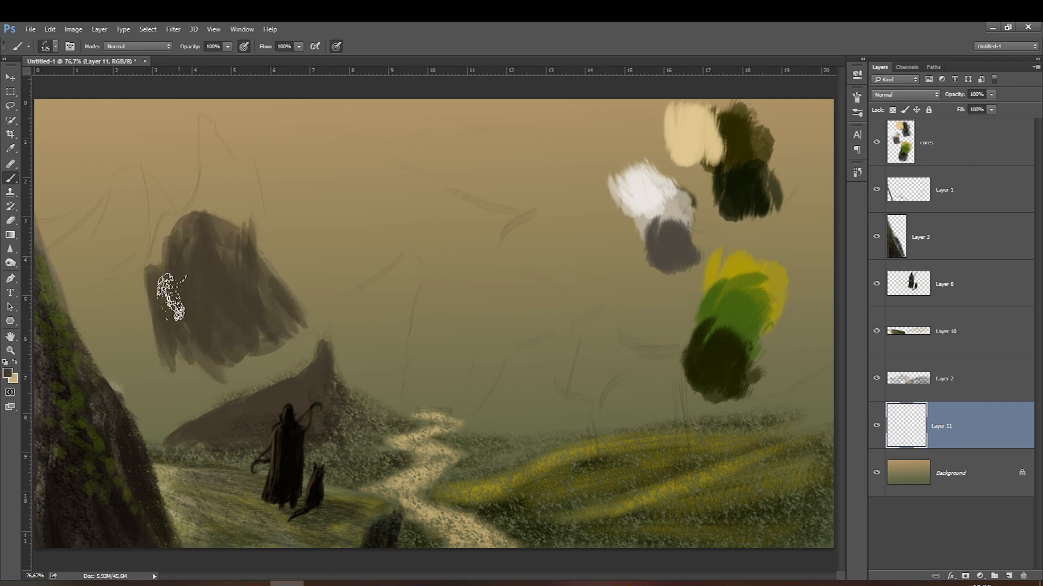
Fill out the mountain's trunk-side flank and lower edge in brown, reducing the brush to 70 px.
mouse_move(165, 265)
left_mouse_down()
mouse_move(158, 277)
mouse_move(183, 351)
left_mouse_up()
key("bracketleft")
key("bracketleft")
key("bracketleft")
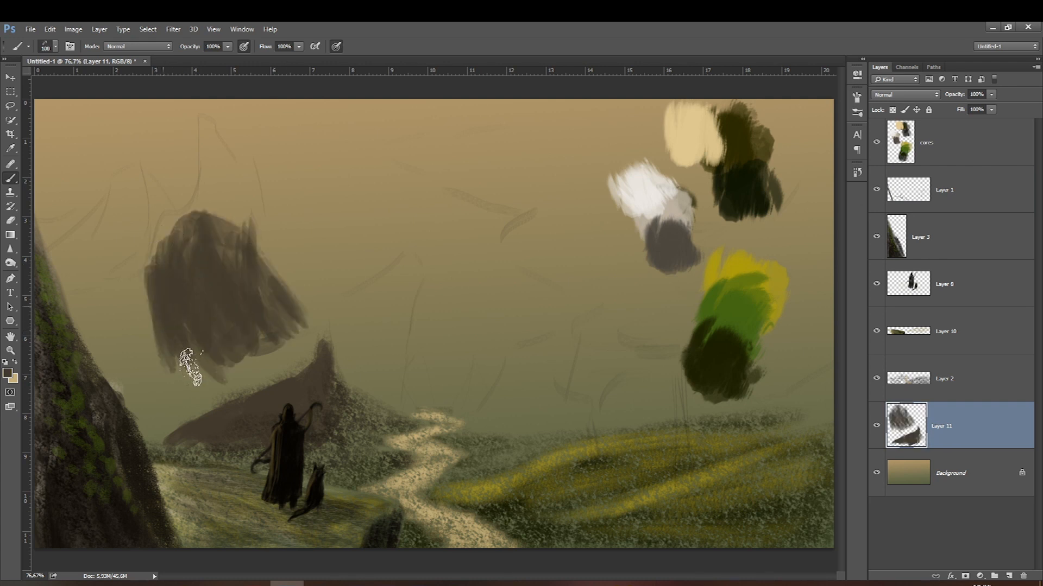
mouse_move(134, 295)
left_mouse_down()
mouse_move(149, 331)
mouse_move(153, 315)
left_mouse_up()
key("bracketleft")
key("bracketleft")
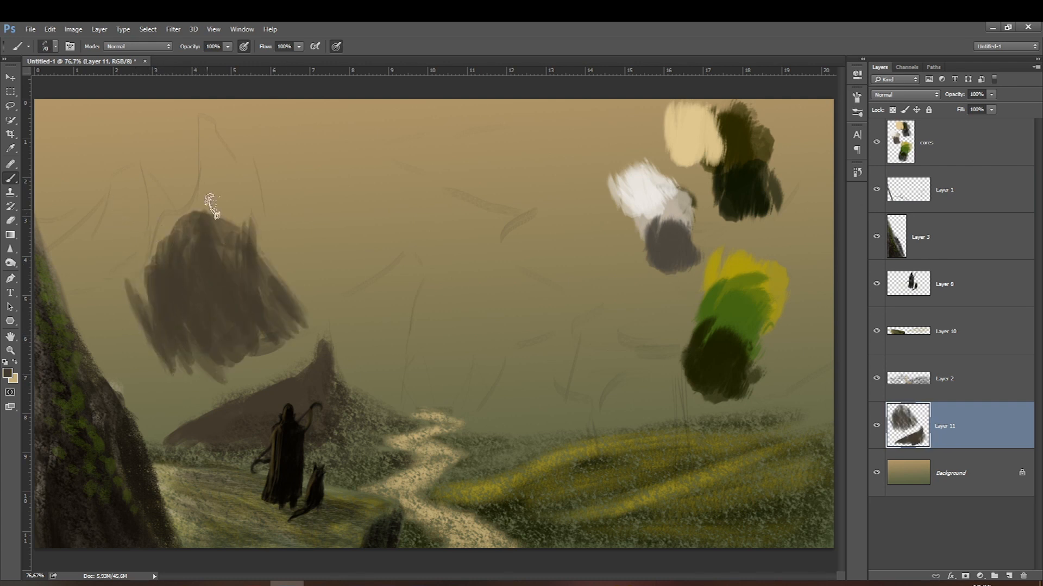
Paint three narrow brown rock spires around and above the mountain's summit.
mouse_move(266, 195)
left_mouse_down()
mouse_move(261, 170)
mouse_move(251, 182)
mouse_move(260, 218)
left_mouse_up()
key("bracketleft")
mouse_move(208, 116)
left_mouse_down()
mouse_move(218, 175)
mouse_move(205, 110)
mouse_move(228, 172)
mouse_move(219, 172)
mouse_move(205, 107)
mouse_move(208, 188)
left_mouse_up()
mouse_move(136, 168)
left_mouse_down()
mouse_move(129, 205)
mouse_move(139, 216)
mouse_move(142, 178)
mouse_move(124, 219)
mouse_move(130, 245)
mouse_move(117, 259)
left_mouse_up()
key("bracketright")
key("bracketright")
Switch to light grey and highlight the trunk-side faces of the two larger spires, the mountain's flank and the hill's ridge.
left_click(7, 373)
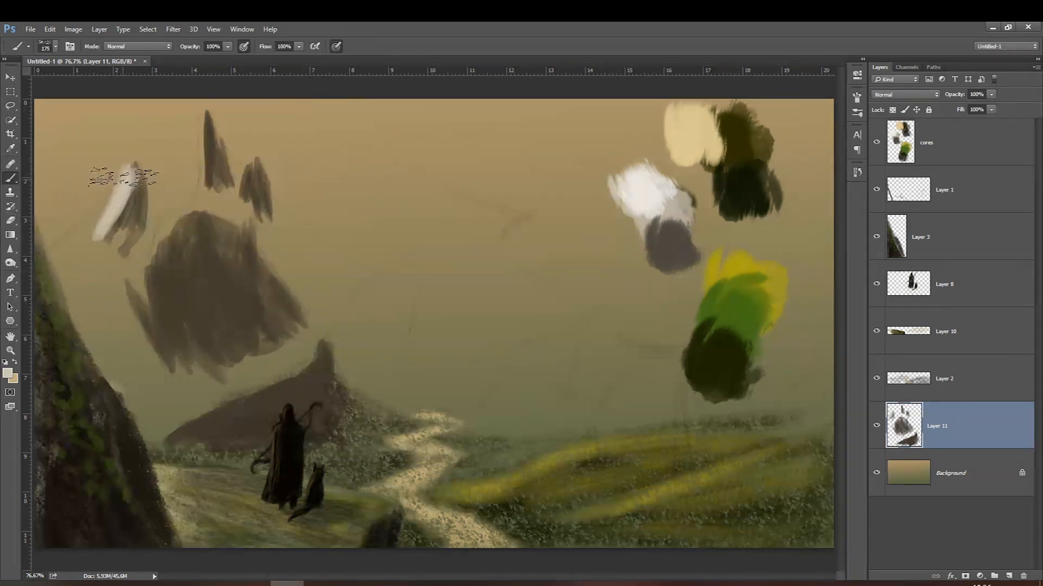
key("bracketleft")
key("bracketleft")
key("bracketleft")
left_click_drag(129, 171, 93, 230)
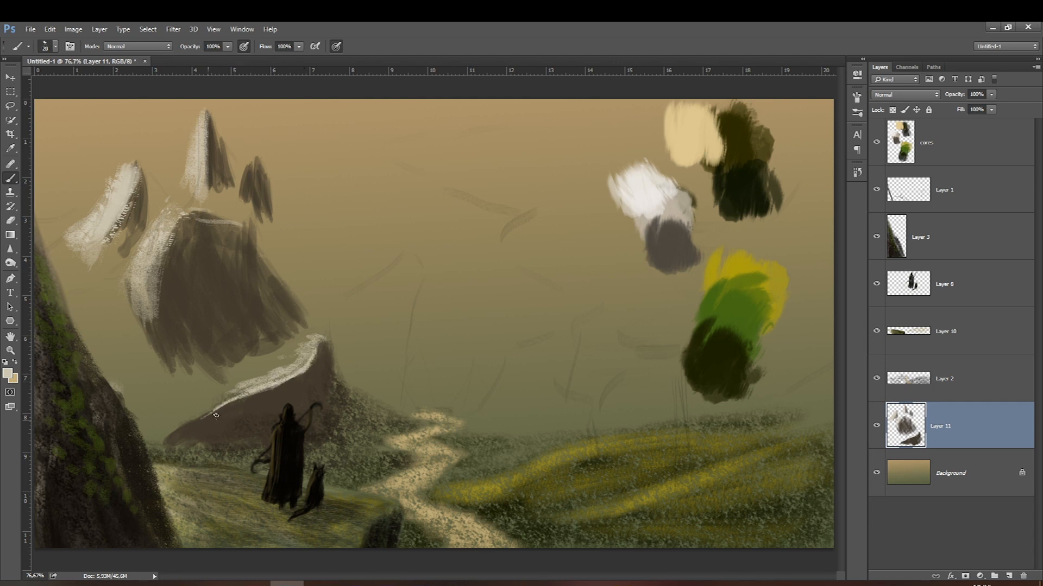
Pick a mid grey from the swatches and shade the hill's face with a 40 px brush at 40% opacity.
left_click(7, 374)
left_click(663, 224)
key("Return")
left_click(229, 47)
left_click_drag(229, 61, 197, 60)
key("bracketright")
key("bracketright")
key("bracketright")
left_click_drag(307, 372, 299, 398)
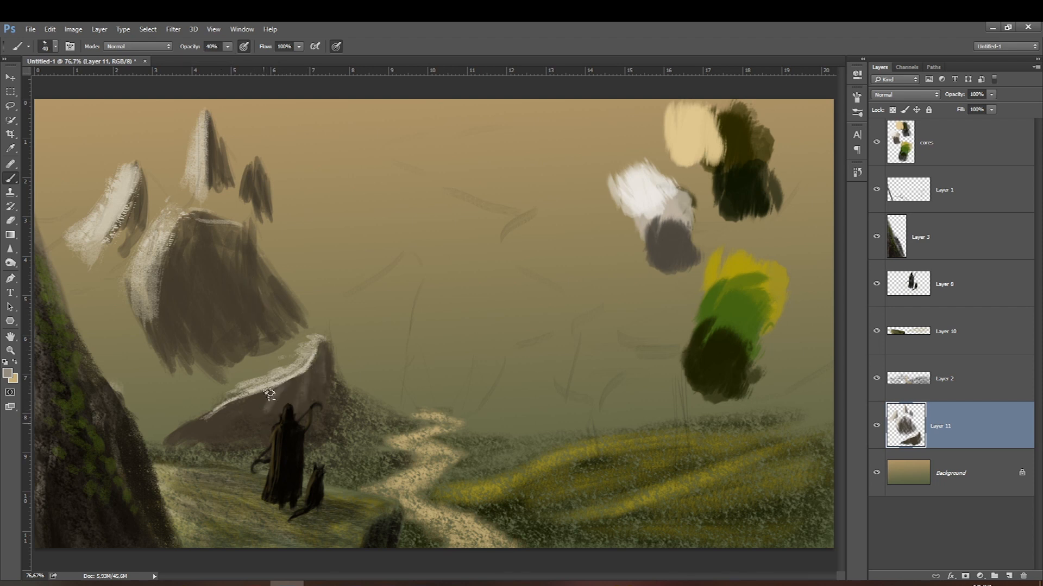
Streak the mountain's dark face with translucent grey rock texture, using brush sizes up to 90 px.
key("bracketright")
key("bracketright")
key("bracketright")
key("bracketright")
key("bracketleft")
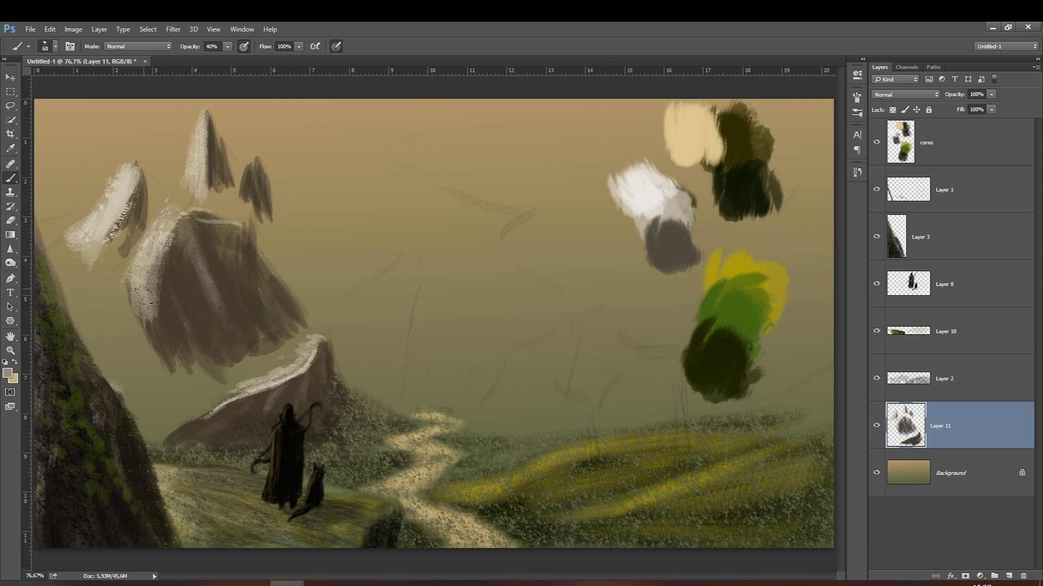
key("bracketright")
key("bracketright")
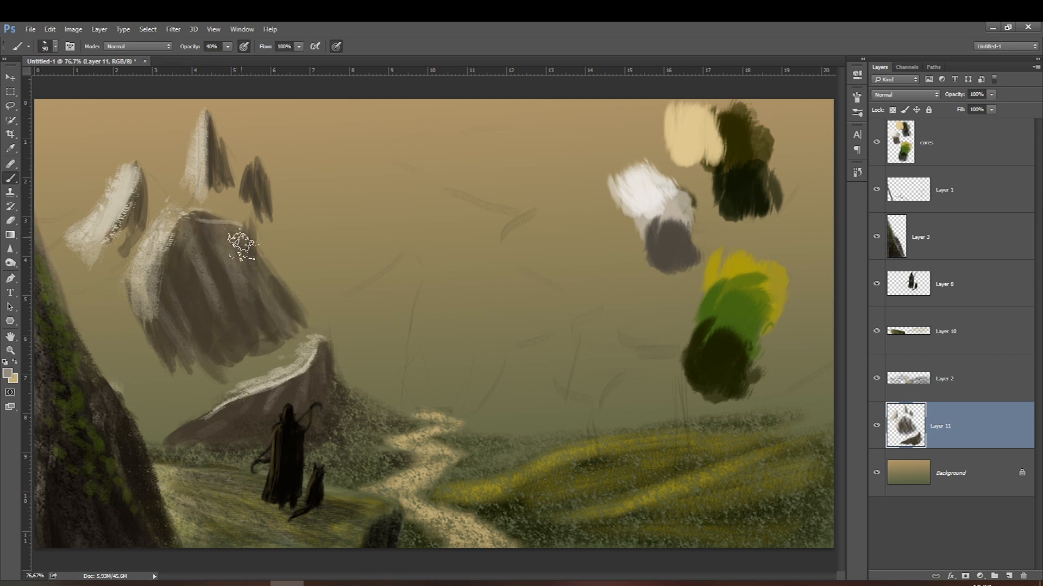
key("bracketleft")
key("bracketleft")
key("bracketleft")
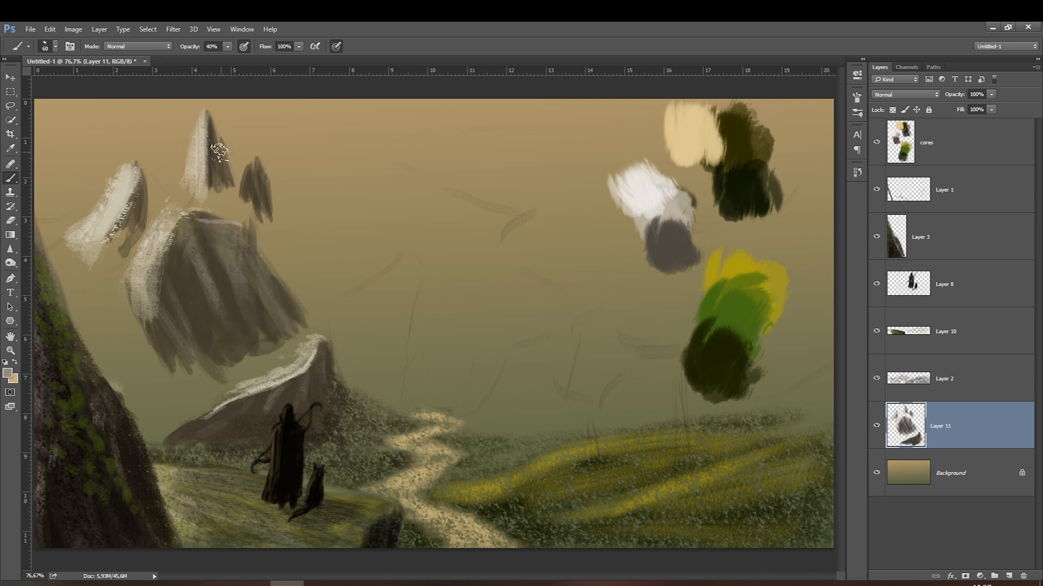
Blend translucent grey over the dark sides of the three rock spires.
mouse_move(213, 157)
left_mouse_down()
mouse_move(209, 124)
mouse_move(213, 185)
left_mouse_up()
mouse_move(246, 153)
left_mouse_down()
mouse_move(251, 205)
mouse_move(256, 163)
left_mouse_up()
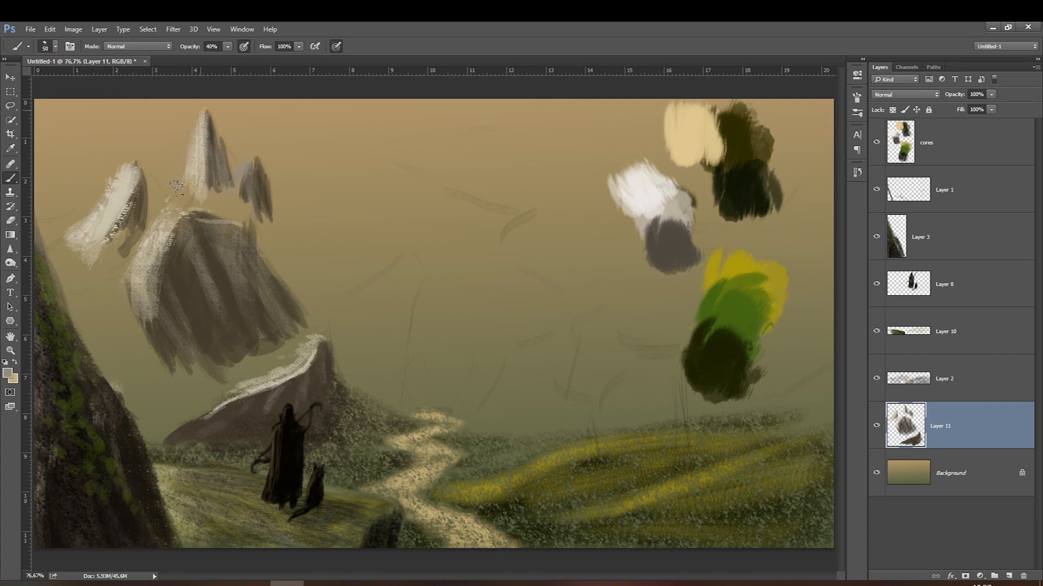
left_click_drag(128, 196, 106, 247)
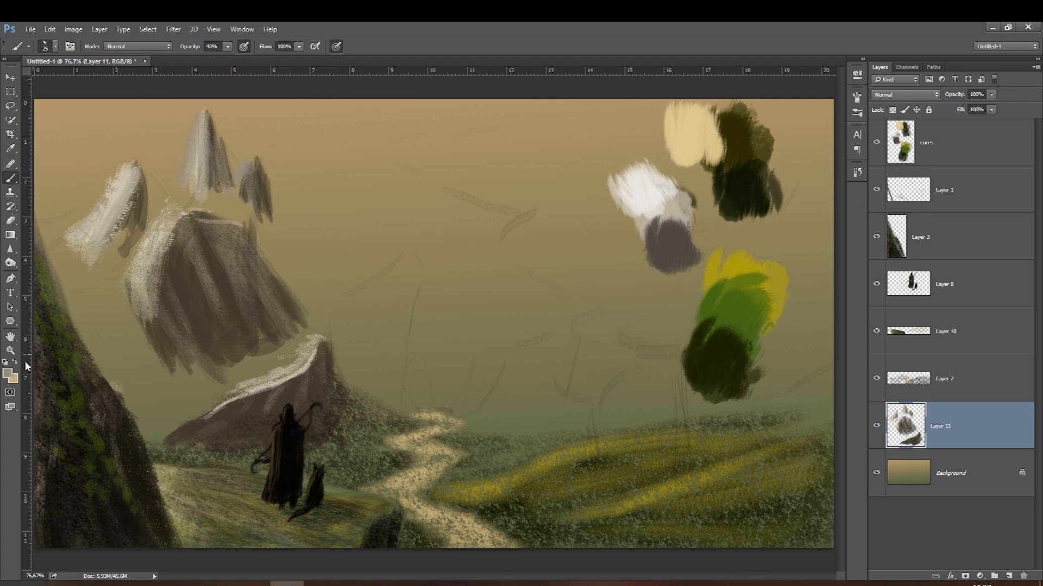
Brighten the mountain's lit edges in near-white and paint speckled yellow grass around its base on a new layer.
left_click(8, 373)
left_click(616, 179)
left_click_drag(289, 288, 230, 286)
left_click(480, 279)
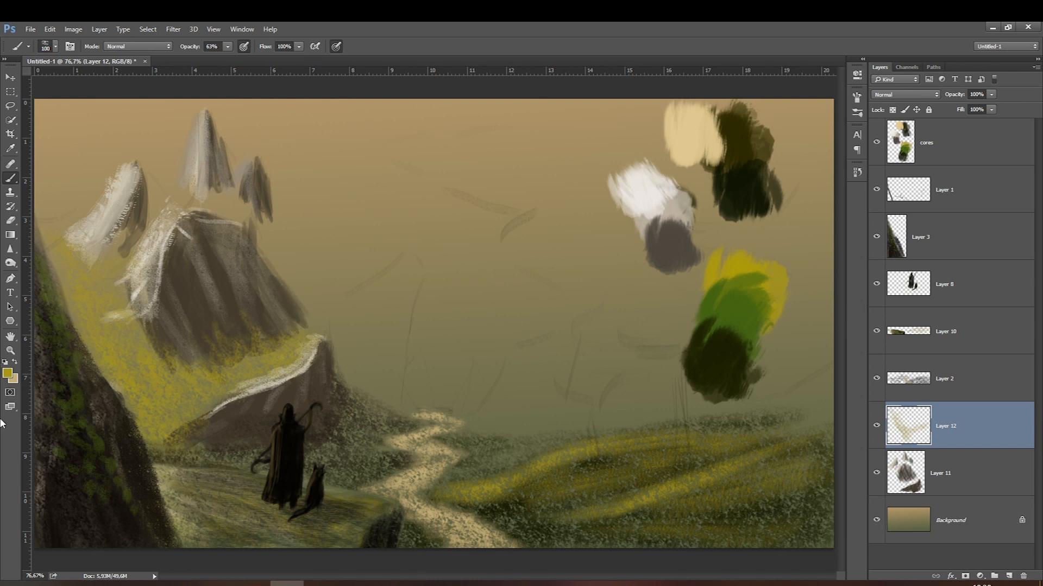
Set the foreground to the near-black swatch colour and add a new layer directly above Layer 11.
left_click(7, 373)
left_click(543, 488)
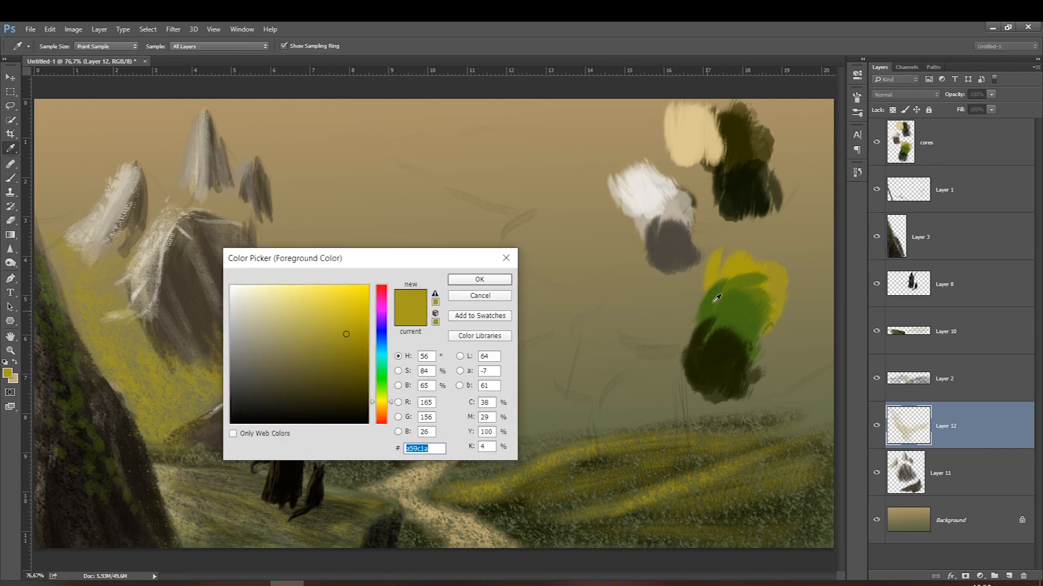
left_click(750, 188)
key("Return")
key("b")
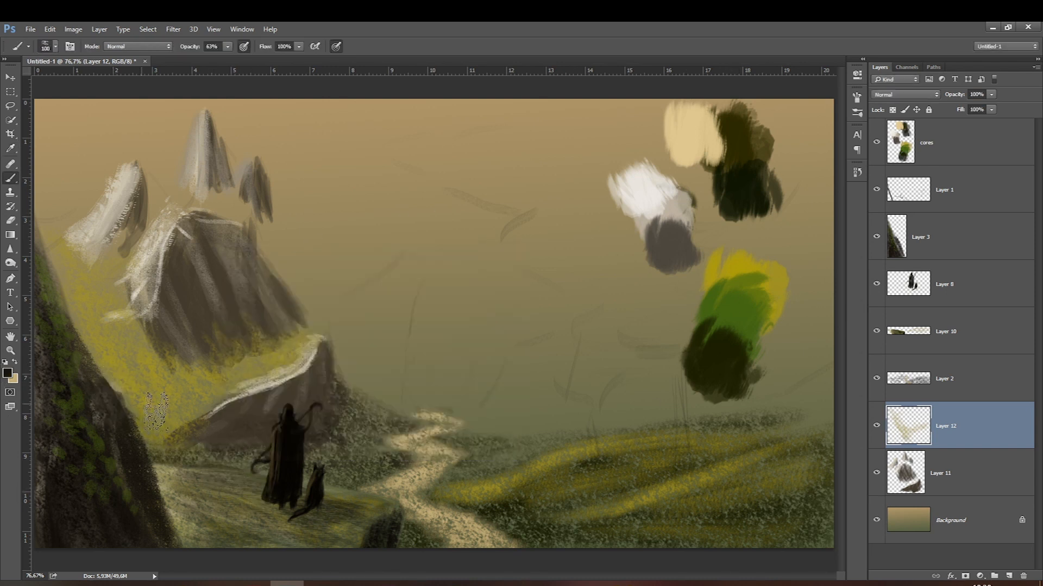
left_click(946, 478)
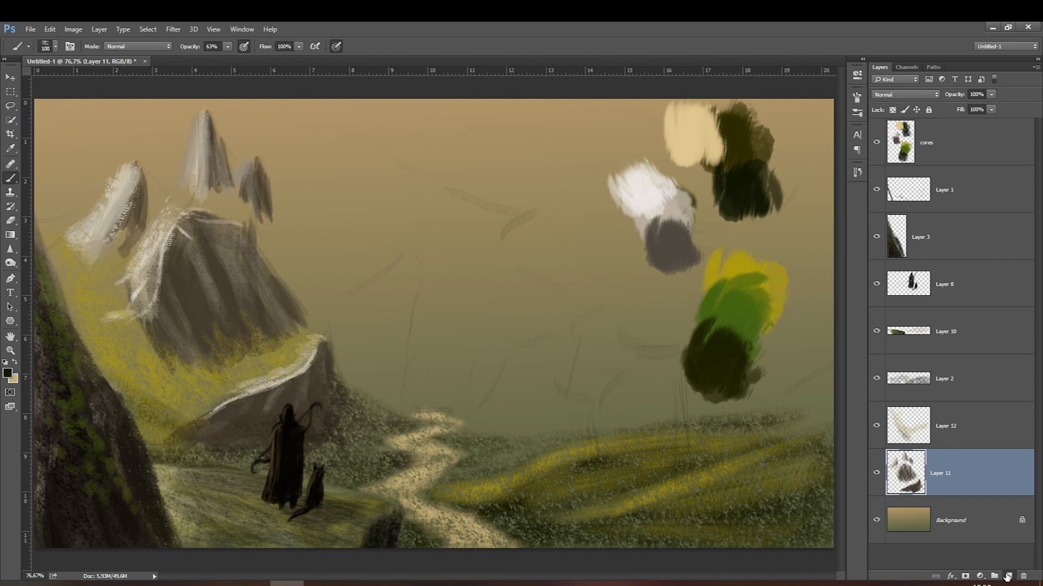
left_click(1007, 576)
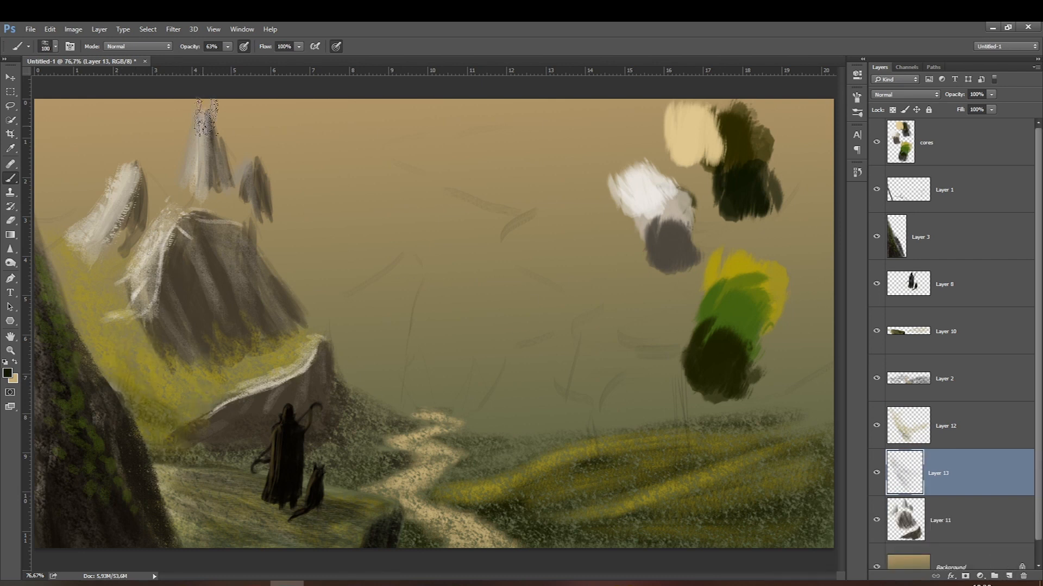
Shade the grass around the mountain's base in near-black at 98% opacity, reducing the brush to 50 px.
left_click(228, 46)
left_click_drag(227, 61, 248, 61)
left_click_drag(234, 390, 187, 394)
key("bracketleft")
mouse_move(246, 364)
left_mouse_down()
mouse_move(259, 360)
mouse_move(177, 375)
left_mouse_up()
key("bracketleft")
left_click_drag(269, 350, 218, 343)
mouse_move(227, 294)
left_mouse_down()
mouse_move(242, 302)
mouse_move(251, 332)
mouse_move(279, 349)
mouse_move(295, 333)
mouse_move(283, 336)
mouse_move(285, 314)
left_mouse_up()
key("bracketleft")
left_click_drag(170, 381, 184, 376)
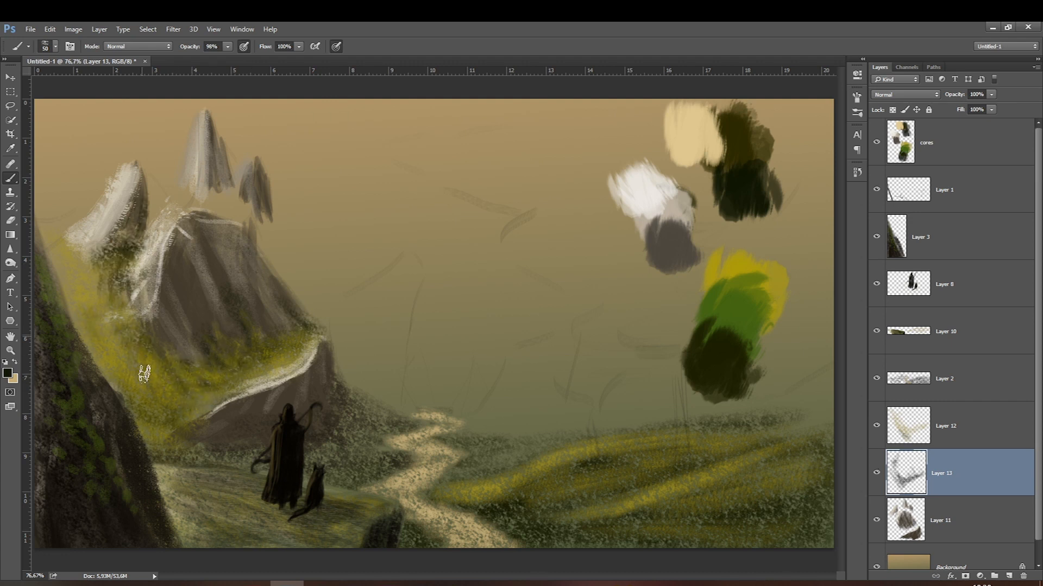
Darken the ground along the small hill's foot behind the archer with a 90 px brush.
key("bracketright")
key("bracketright")
key("bracketright")
key("bracketright")
mouse_move(173, 427)
left_mouse_down()
mouse_move(256, 471)
mouse_move(356, 436)
left_mouse_up()
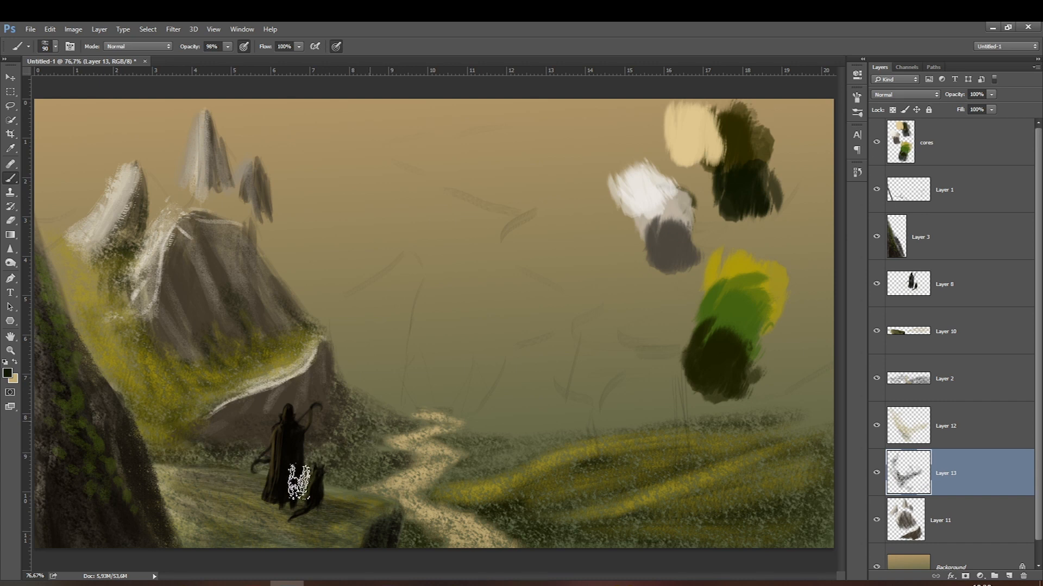
Set the foreground colour to yellow #a19a19 and add yellow strokes across the ground and meadow.
left_click(8, 372)
left_click(346, 336)
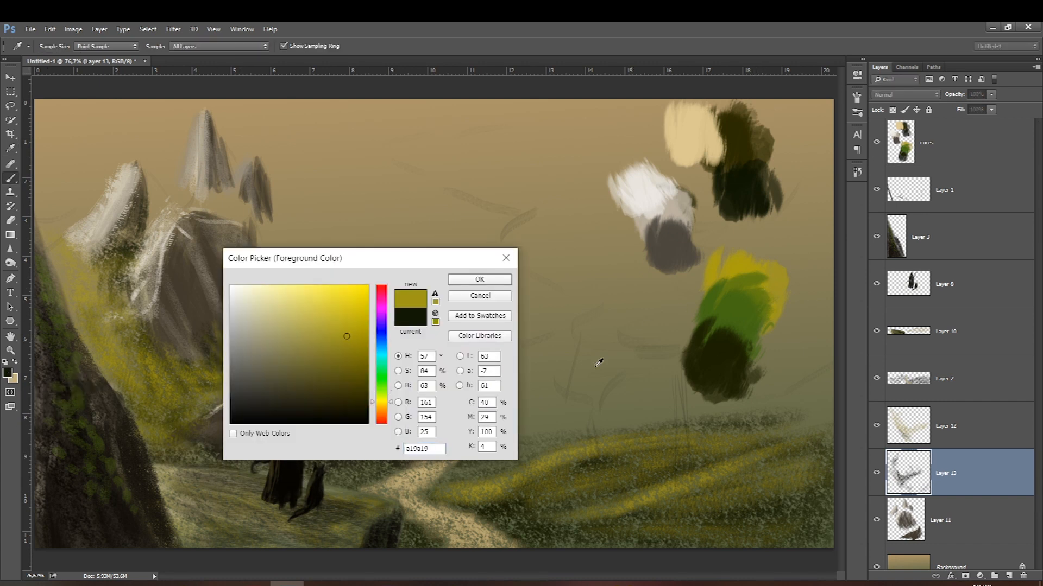
key("Return")
Mix a darker olive yellow, add a new layer above Layer 13 and paint the grass slope beside the trunk.
left_click(7, 373)
left_click(742, 153)
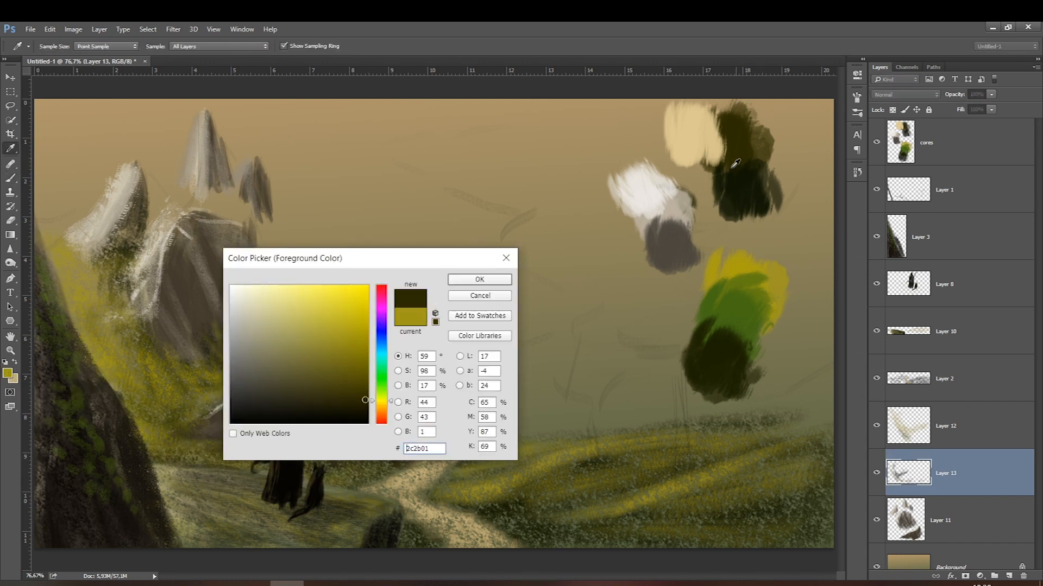
left_click_drag(354, 397, 349, 359)
key("Return")
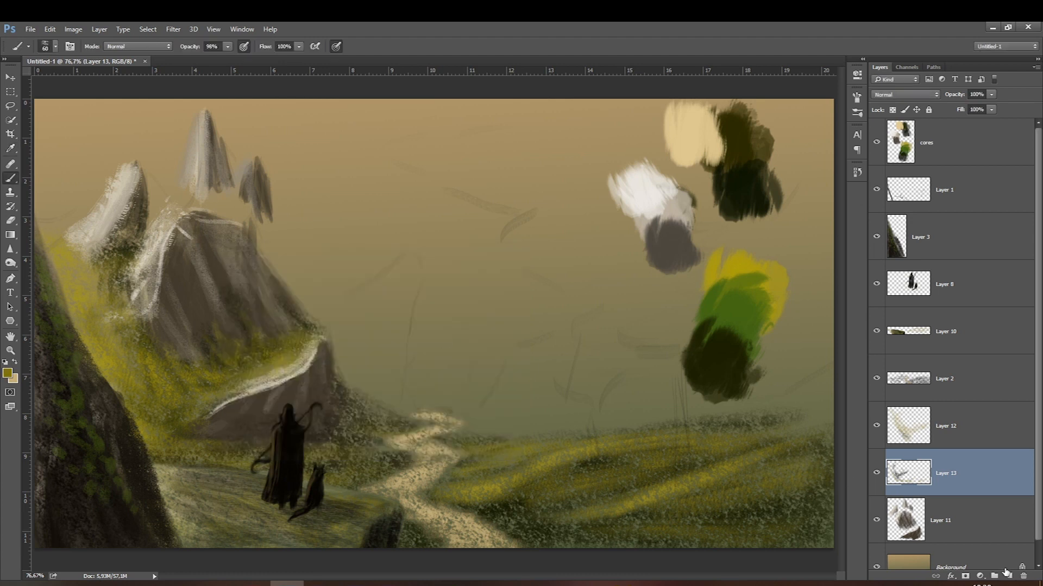
left_click(1008, 576)
key("bracketright")
key("bracketright")
key("bracketright")
mouse_move(111, 335)
left_mouse_down()
mouse_move(145, 418)
mouse_move(136, 418)
left_mouse_up()
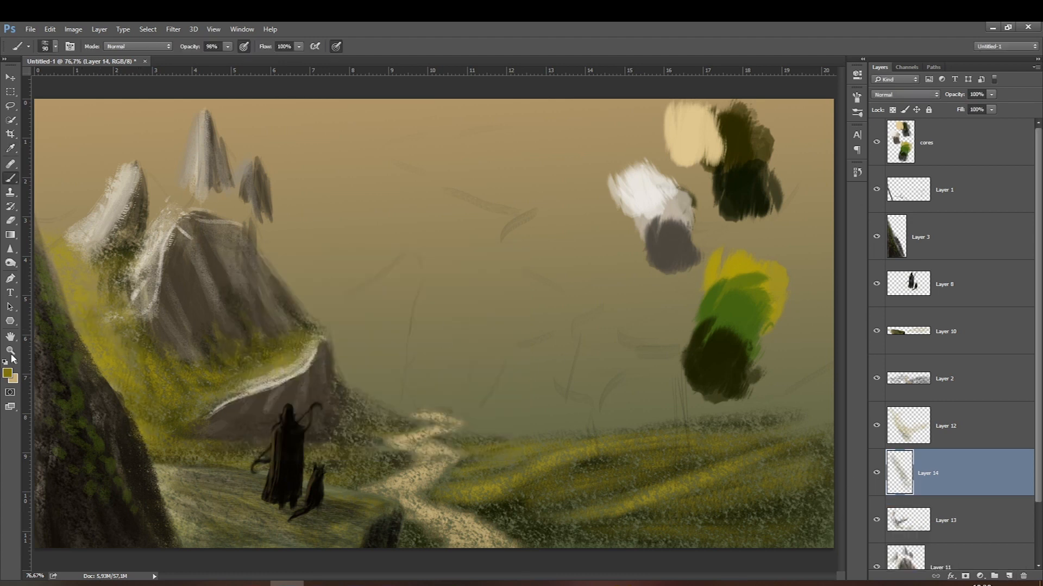
Darken the foreground colour further and paint shadow strokes down the grass slope beside the trunk.
left_click(7, 375)
left_click_drag(344, 371, 347, 385)
key("Return")
left_click_drag(116, 354, 140, 422)
left_click_drag(82, 306, 99, 333)
Add a new layer above Layer 12 and speckle the grass slope in near-black at 100% opacity, reducing the brush to 60 px.
key("ctrl+shift+alt+n")
key("0")
key("bracketright")
key("bracketright")
key("bracketright")
key("ctrl+bracketright")
key("bracketleft")
key("bracketleft")
key("bracketleft")
key("bracketleft")
key("bracketleft")
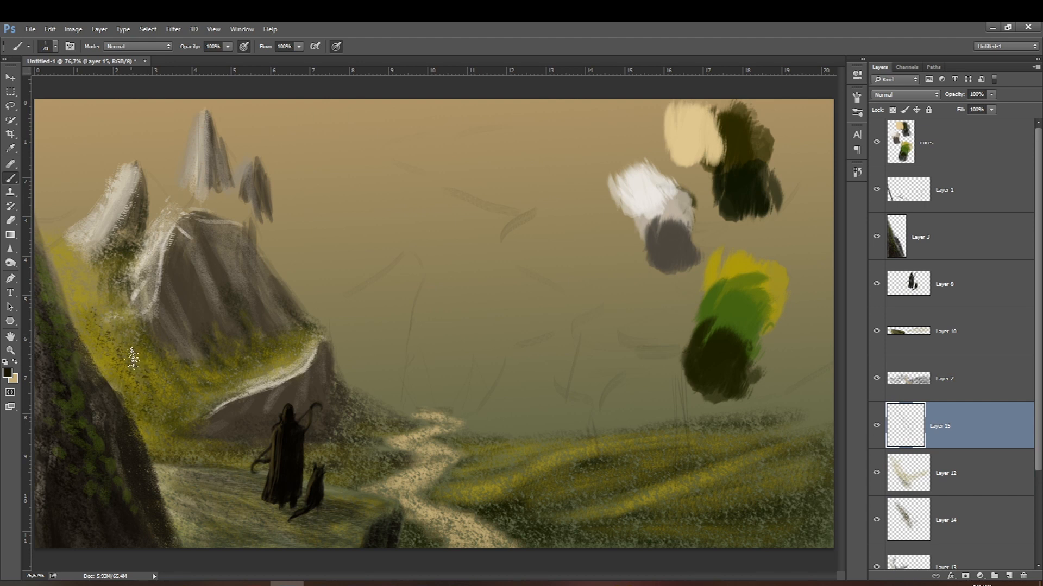
key("bracketleft")
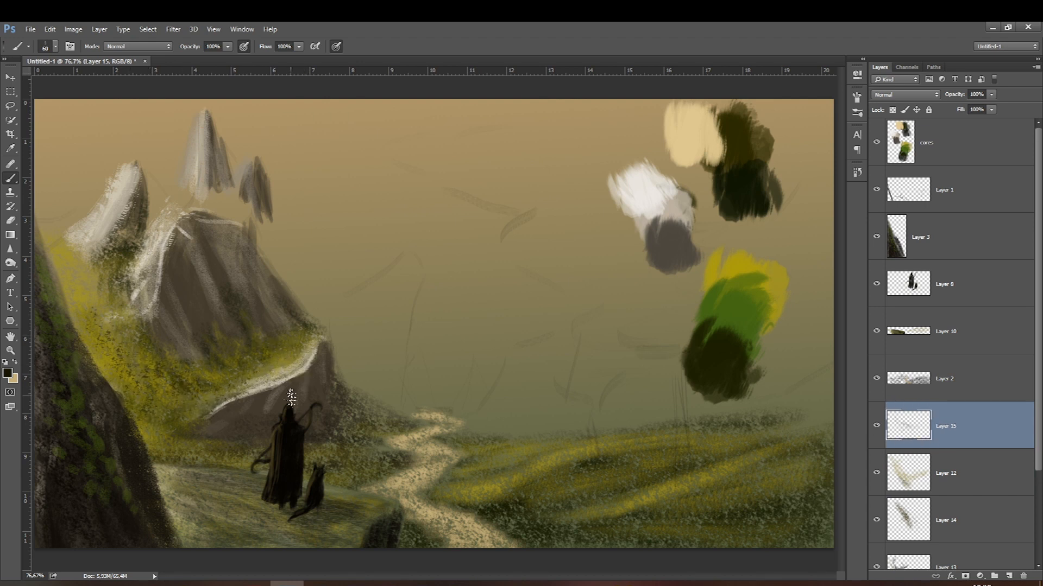
Undo the last speckle stroke and shade the ground below the small hill's path-side slope with a larger brush.
key("ctrl+z")
key("bracketright")
key("bracketright")
key("bracketright")
key("bracketright")
key("bracketright")
left_click_drag(338, 413, 353, 423)
Texture the yellow slope between the trunk and the mountain with fine dark grass flecks, reducing the brush to 80 px.
key("bracketleft")
key("bracketleft")
key("bracketleft")
key("bracketleft")
mouse_move(102, 359)
left_mouse_down()
mouse_move(125, 412)
mouse_move(94, 348)
left_mouse_up()
key("bracketleft")
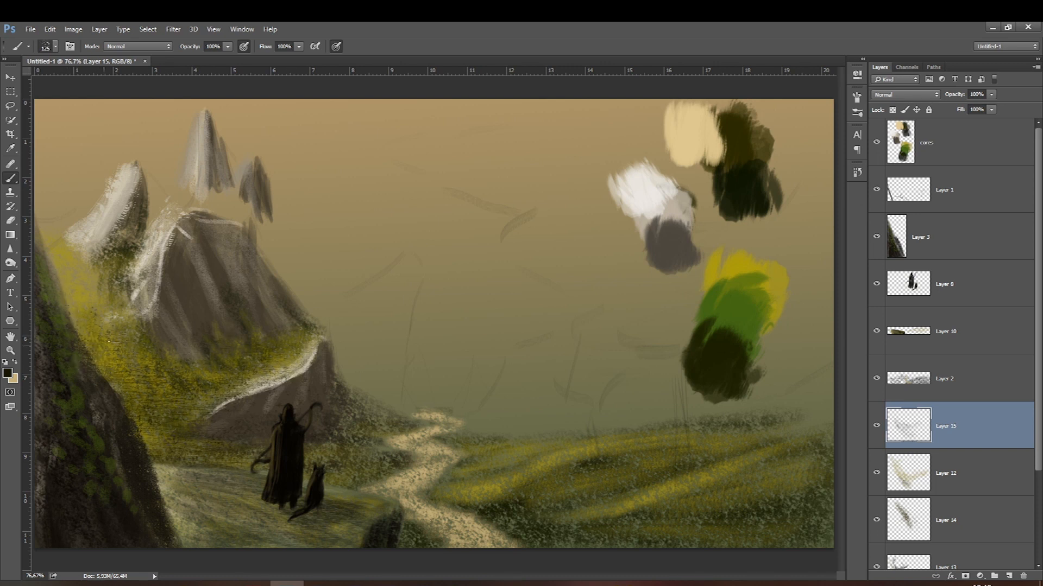
key("bracketleft")
key("bracketleft")
key("bracketleft")
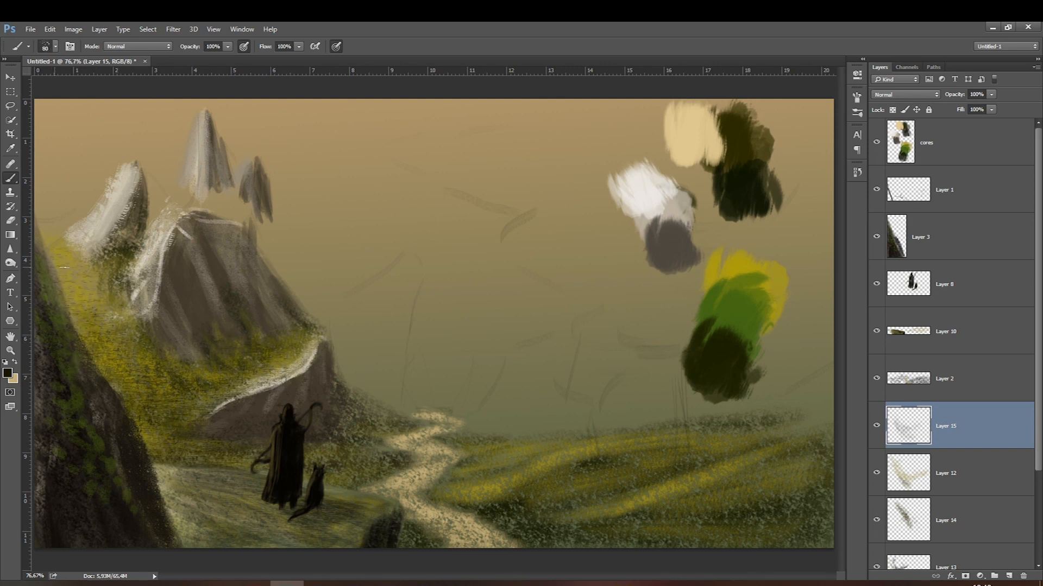
Add fine dark grass flecks beside the path and along the meadow's far edge, enlarging the brush to 125 px.
left_click_drag(368, 449, 366, 478)
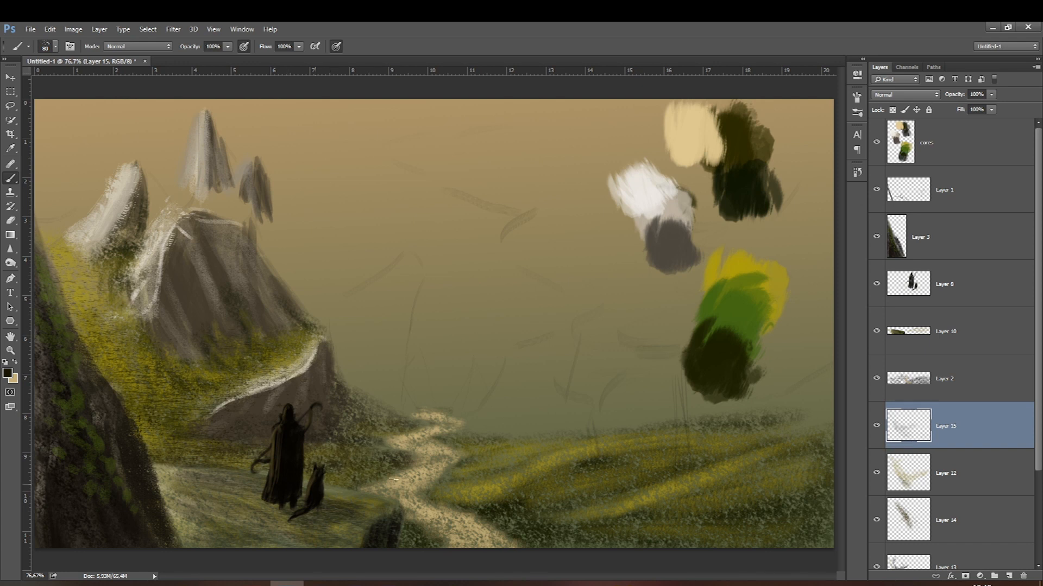
left_click_drag(549, 472, 586, 449)
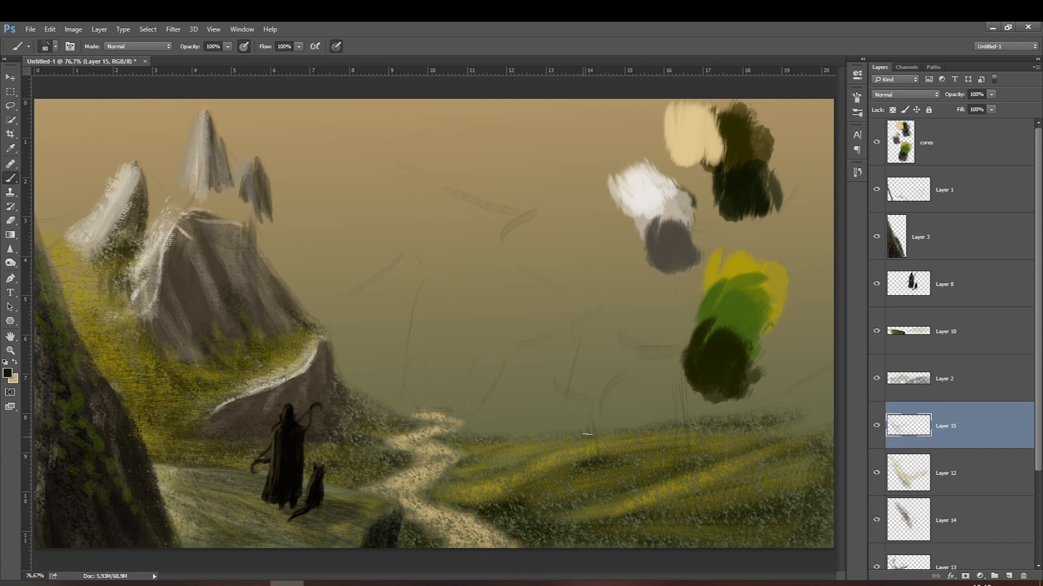
key("bracketright")
key("bracketright")
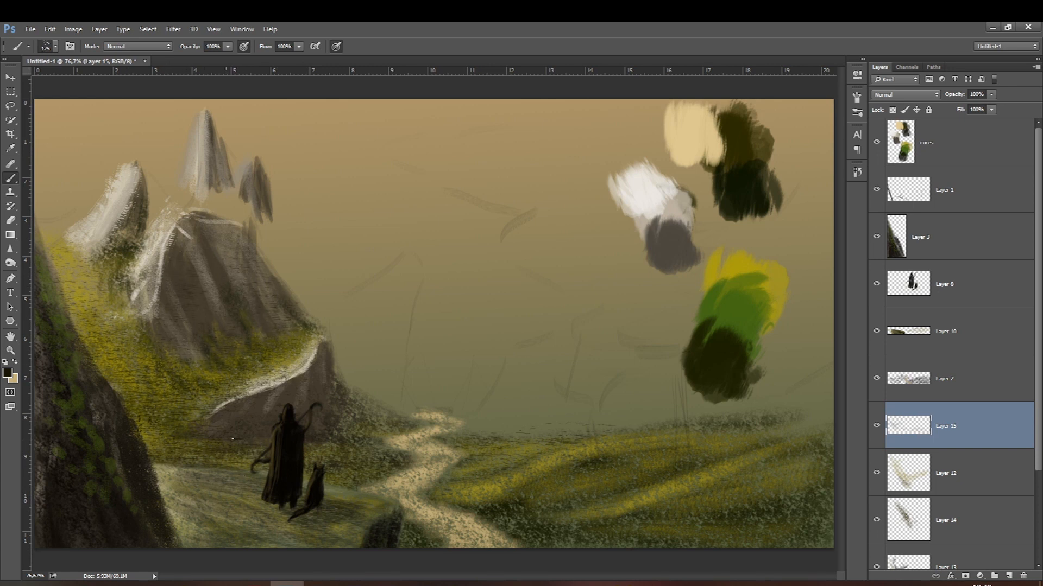
Darken the mountain's face and base and the slope down to the path with near-black speckles, using 50 to 100 px brushes.
key("bracketleft")
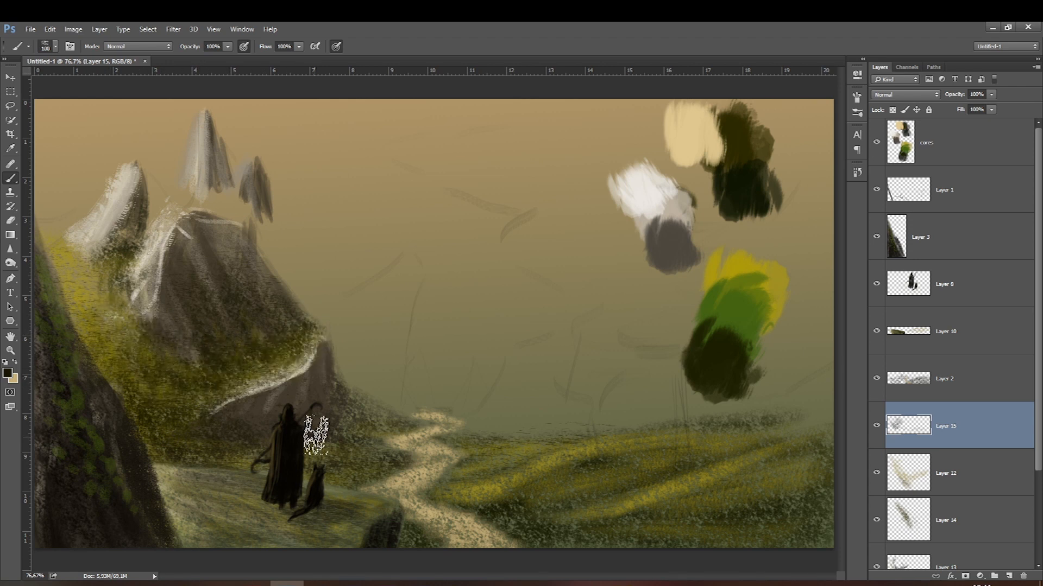
key("bracketleft")
key("bracketleft")
key("bracketleft")
key("bracketleft")
key("bracketleft")
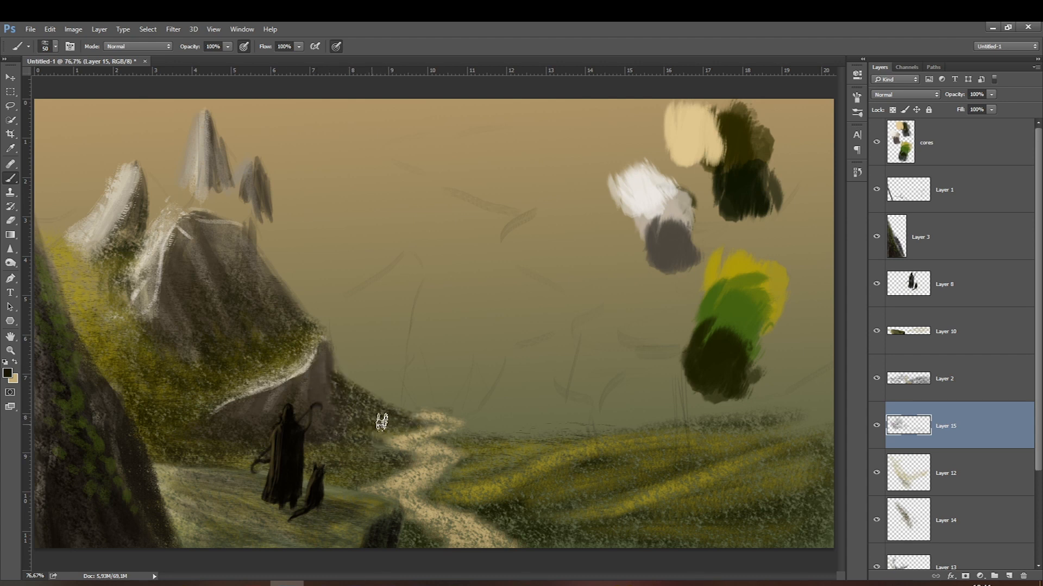
key("bracketright")
key("bracketright")
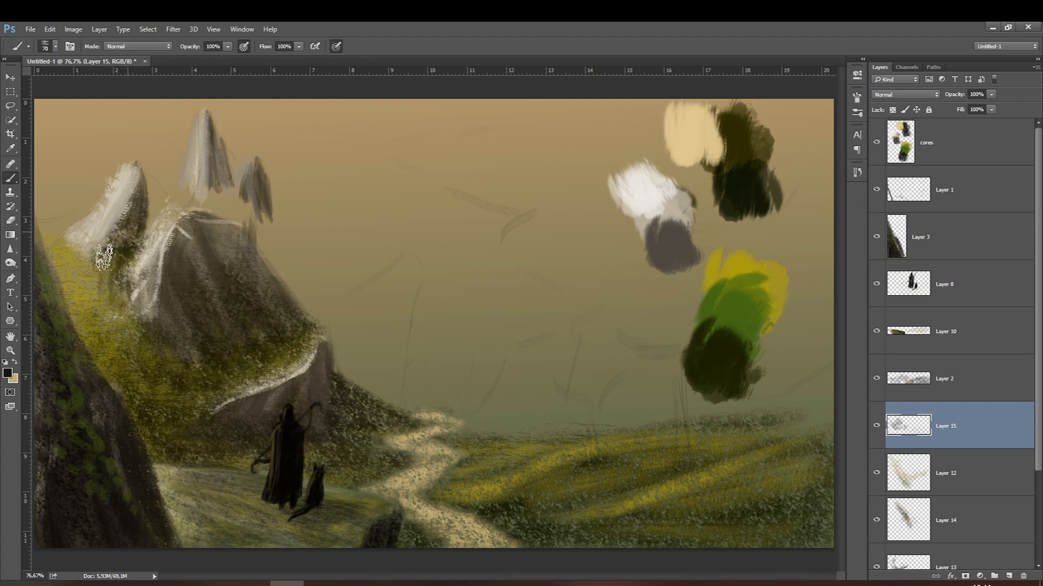
Paint dark speckled vegetation around the base of the spires and down the mountain's upper far side.
key("bracketleft")
key("bracketleft")
key("bracketleft")
mouse_move(274, 258)
left_mouse_down()
mouse_move(189, 189)
mouse_move(156, 216)
left_mouse_up()
key("bracketright")
left_click_drag(190, 172, 143, 211)
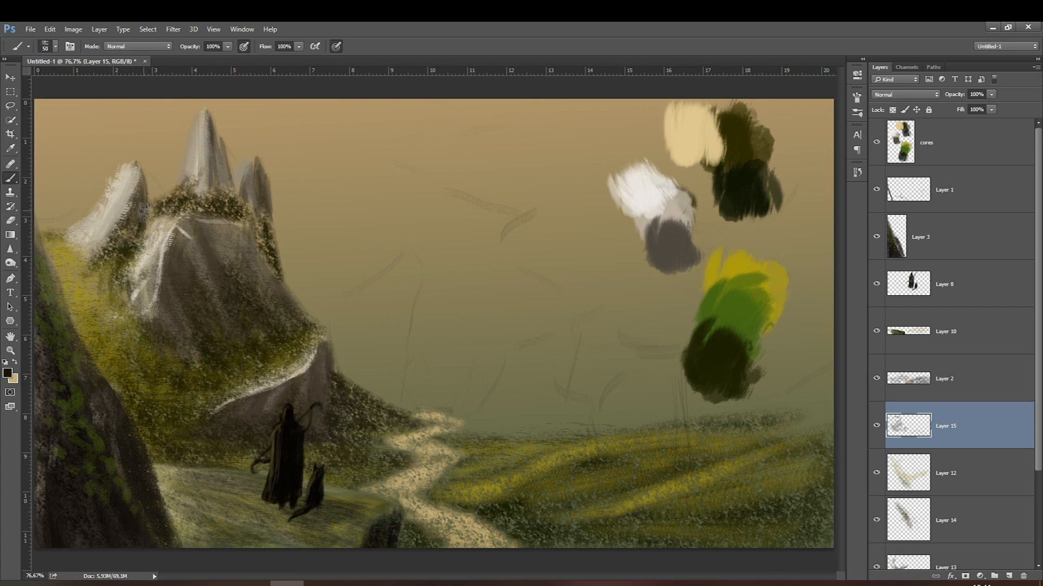
Sample yellow from the swatches and paint grass over the dark vegetation below the central spire.
left_click(8, 372)
left_click(131, 244)
left_click(752, 275)
left_click(728, 283)
left_click(480, 279)
mouse_move(154, 206)
left_mouse_down()
mouse_move(176, 190)
mouse_move(198, 196)
mouse_move(170, 209)
mouse_move(223, 188)
mouse_move(156, 210)
left_mouse_up()
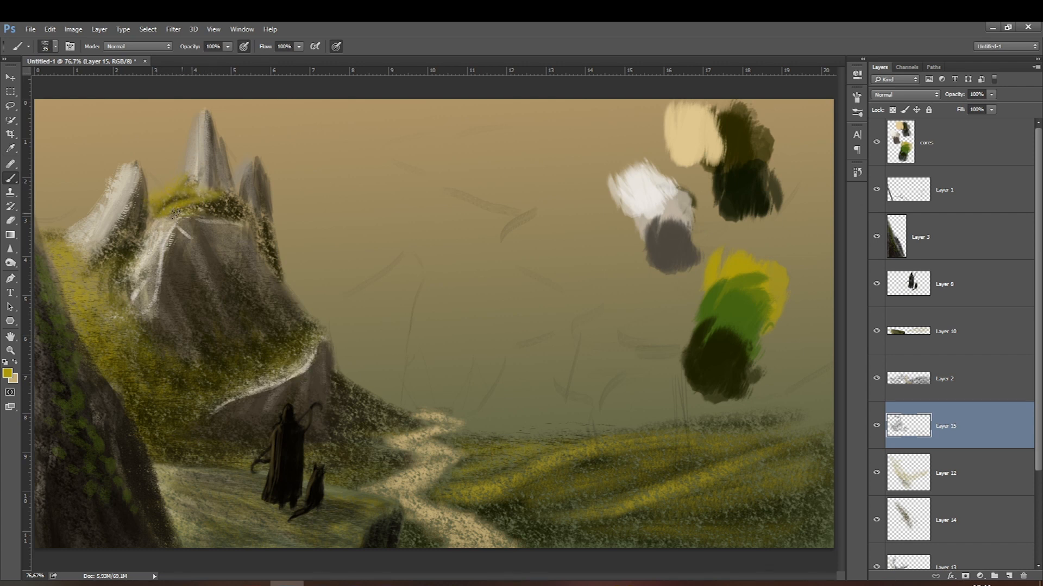
Highlight the grass below the spires and beside the trunk in brighter yellow with a 20 px brush, and select Layer 1.
key("bracketleft")
left_click(7, 374)
left_click(727, 263)
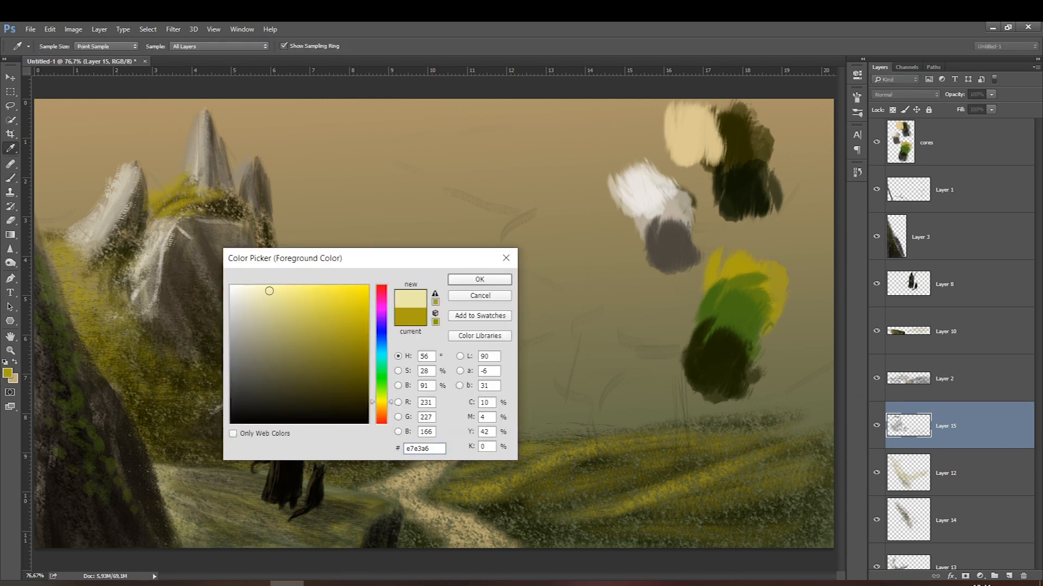
key("Return")
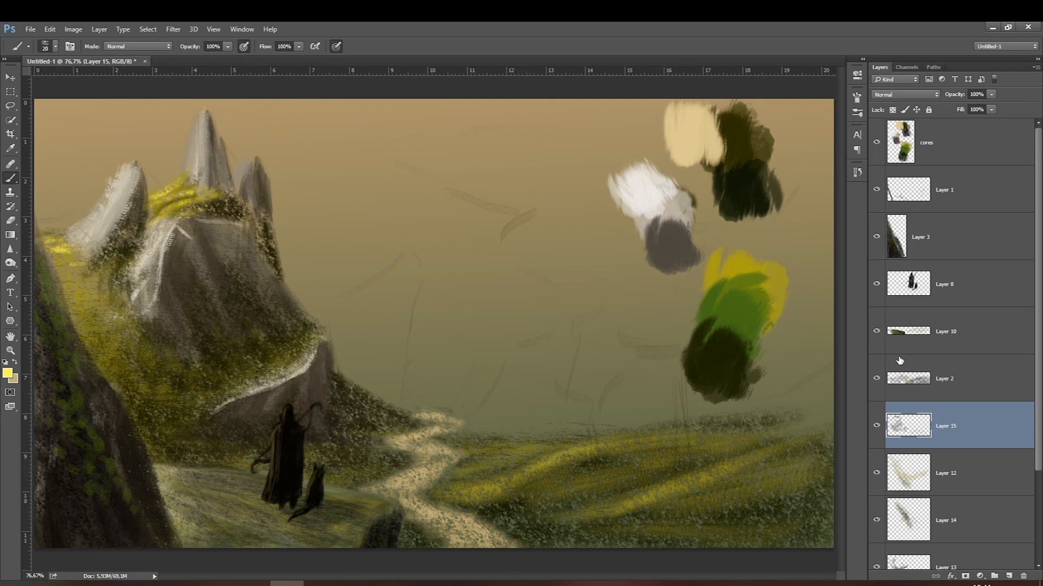
left_click(927, 374)
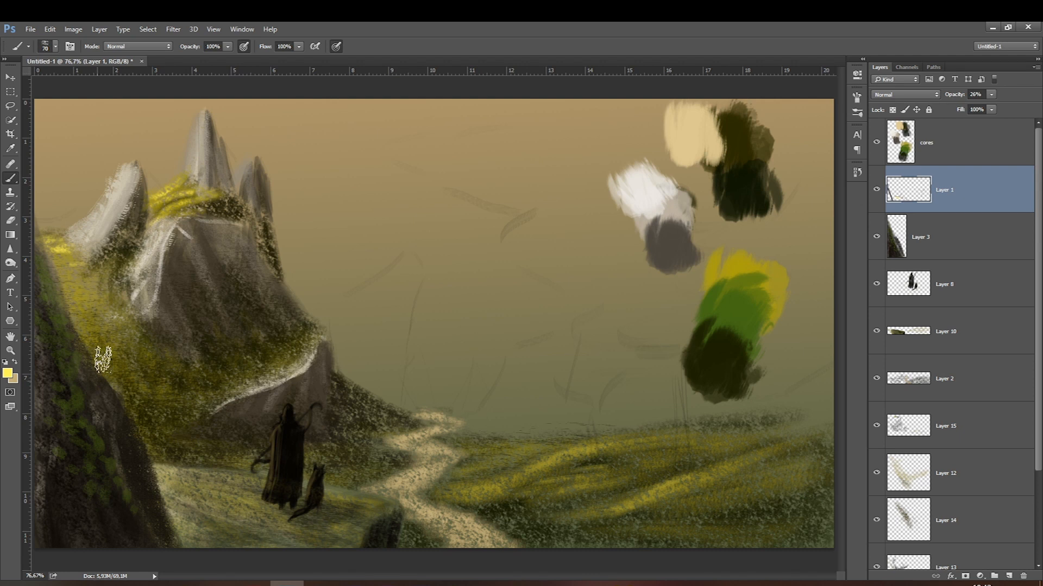
Set the foreground color to brown #8b6c2b and reduce the brush size.
key("bracketleft")
key("bracketleft")
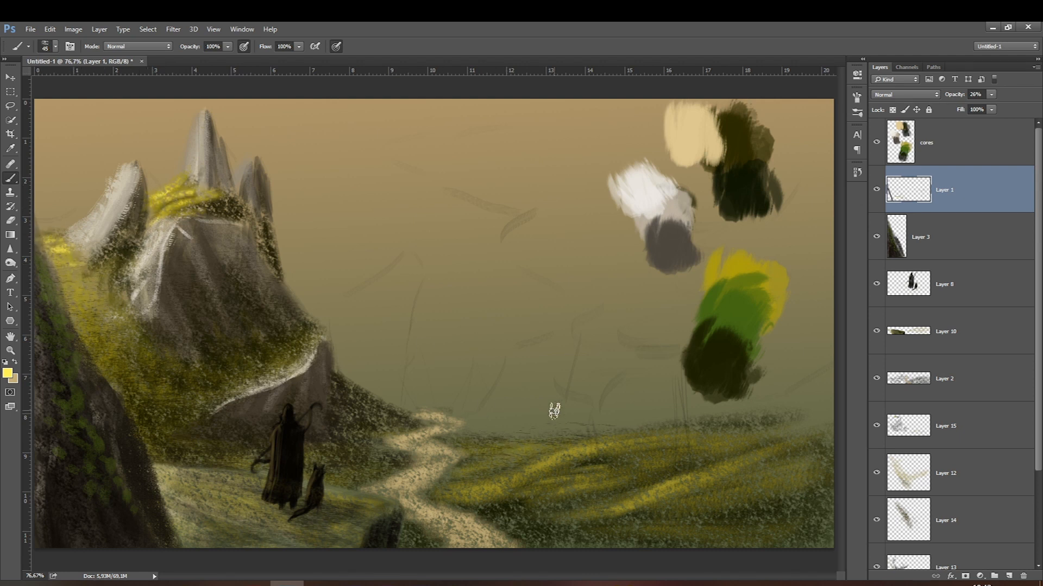
left_click(876, 142)
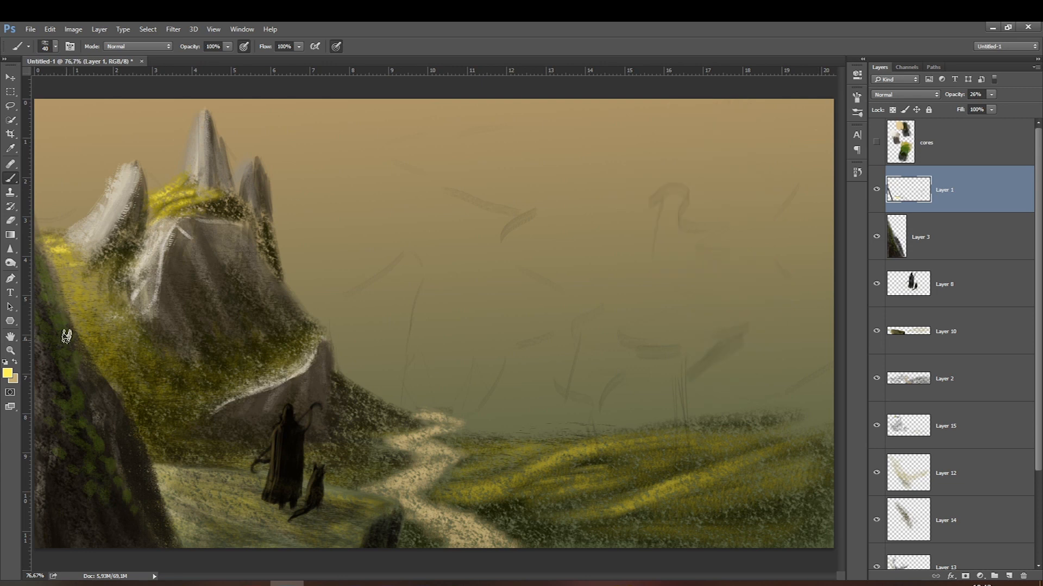
left_click(6, 374)
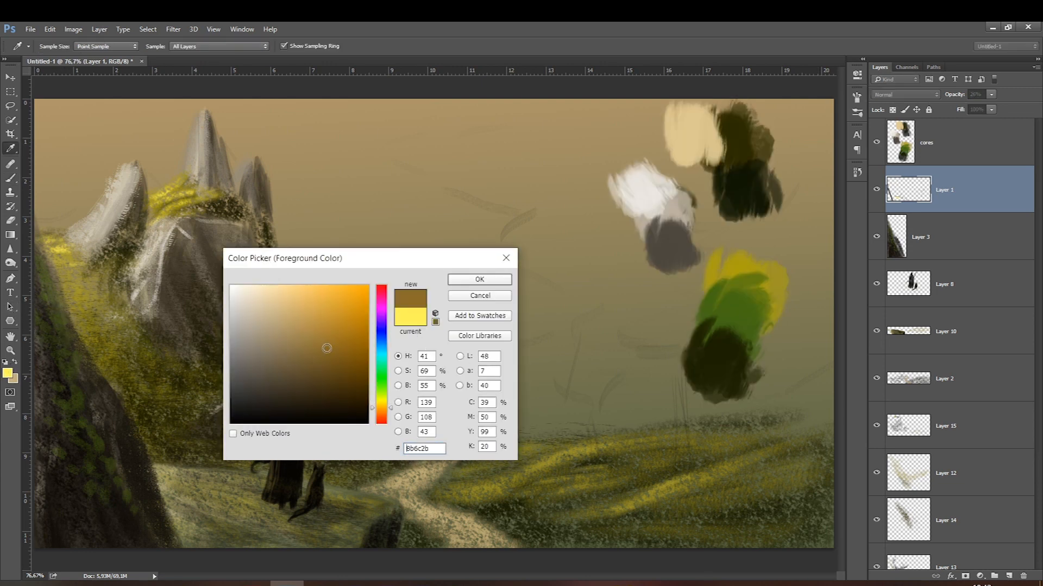
key("Return")
key("bracketright")
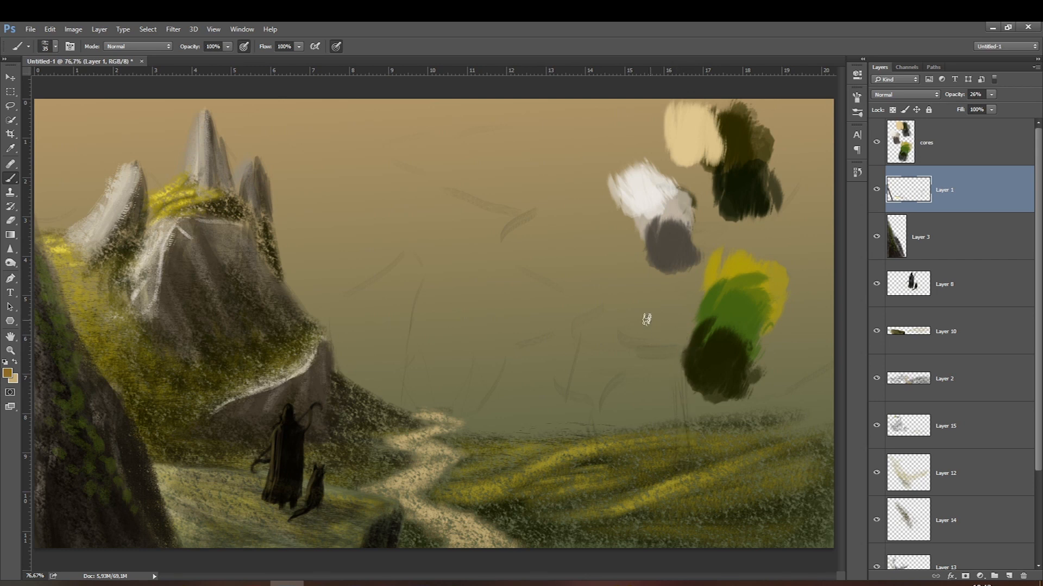
Merge all layers from Layer 3 down to Layer 11 into a single layer above the background.
left_click(928, 254)
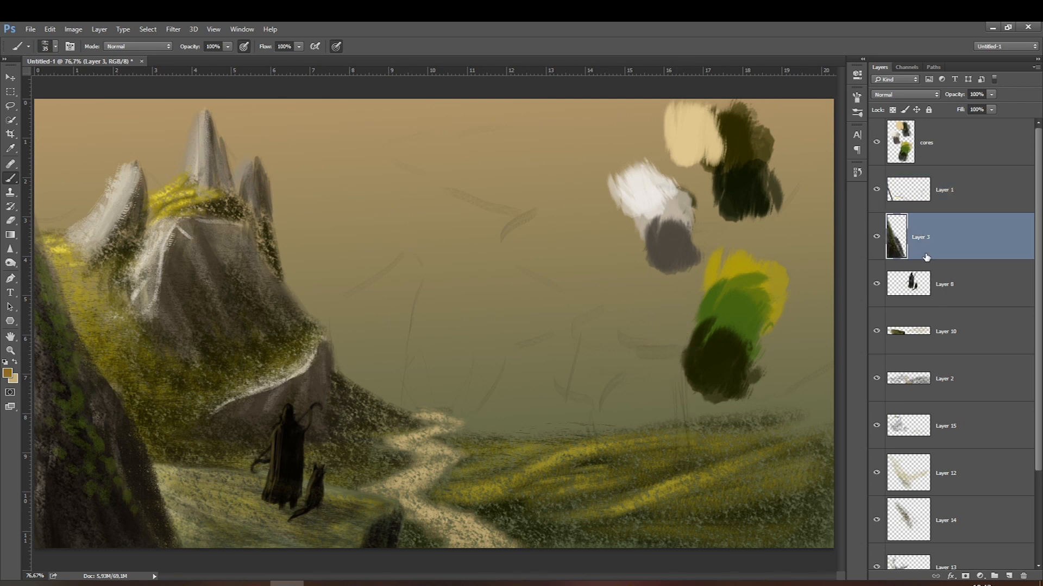
scroll(952, 340, "down", 3)
left_click(975, 494, "shift")
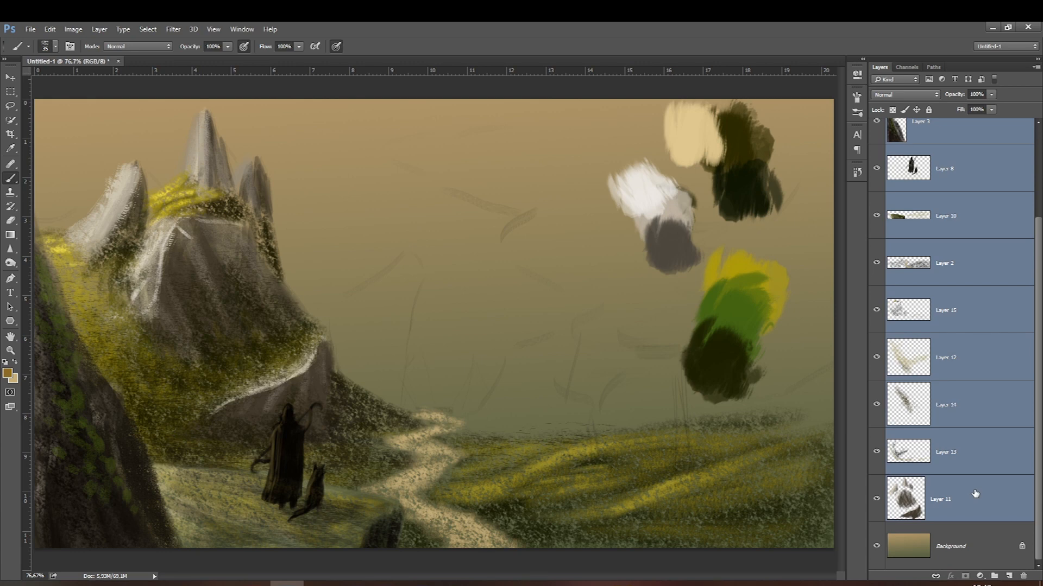
key("ctrl+e")
left_click(874, 239)
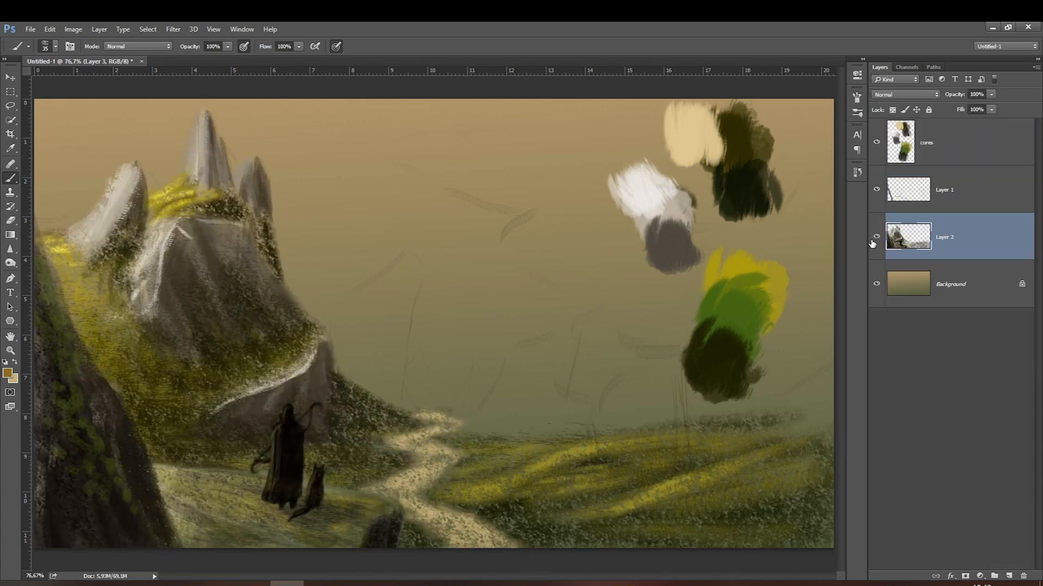
Compare the painting with and without the faint strokes on Layer 1.
left_click(911, 189)
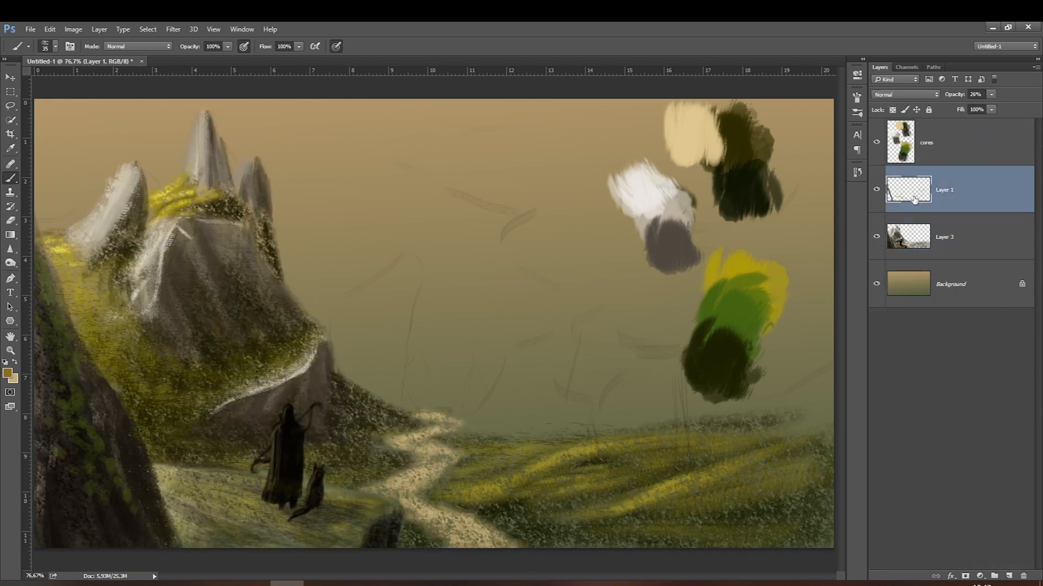
left_click(875, 192)
left_click(875, 191)
left_click(876, 191)
left_click(875, 192)
left_click(876, 191)
left_click(876, 191)
left_click(876, 191)
left_click(876, 192)
left_click(875, 191)
left_click(876, 191)
Reduce the sketch layer's opacity to 17% and set the brush's foreground color to dark brown #3c2900.
left_click(991, 109)
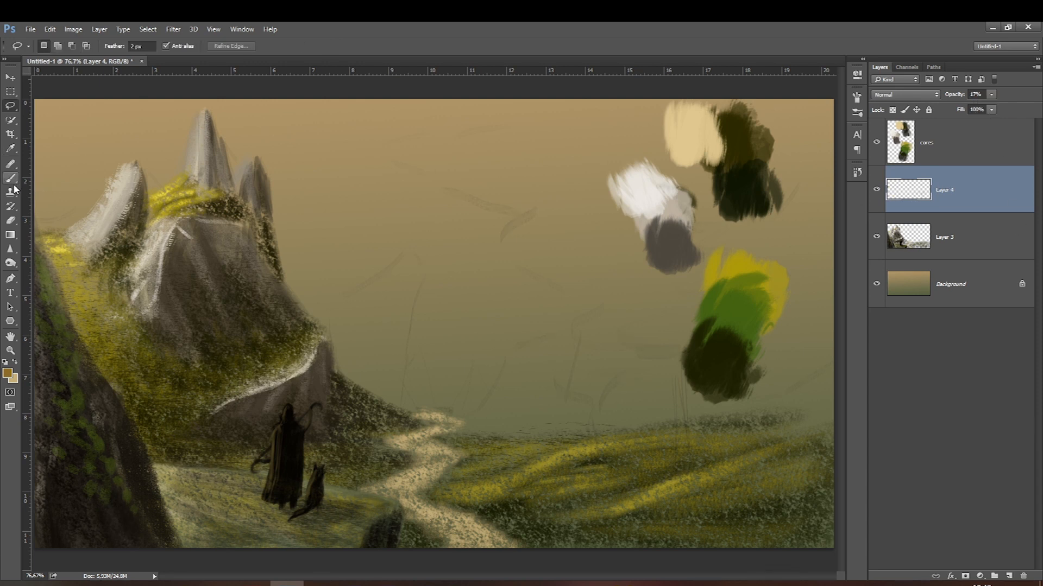
left_click(11, 180)
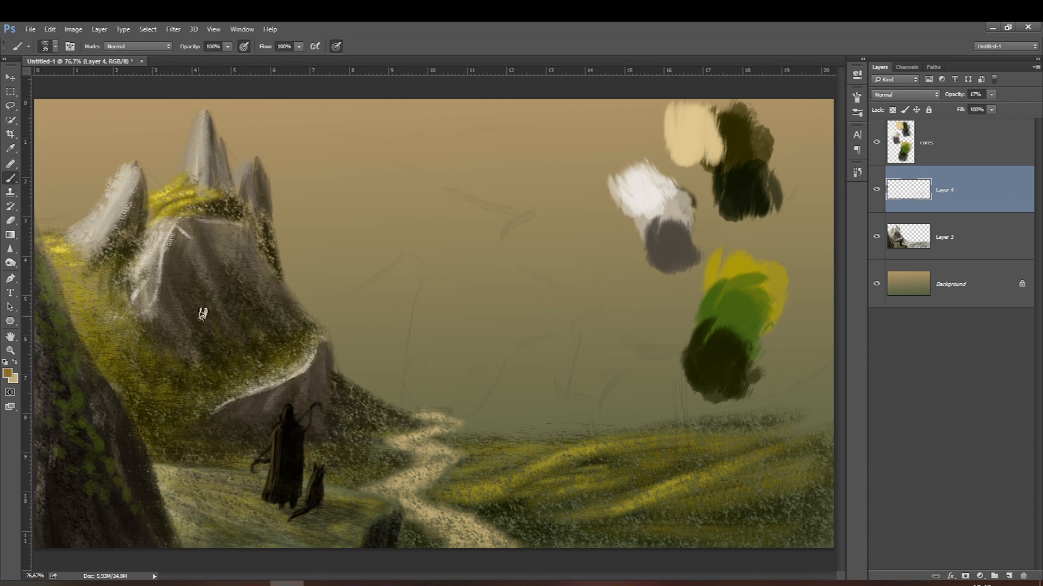
left_click(8, 374)
left_click_drag(341, 369, 370, 389)
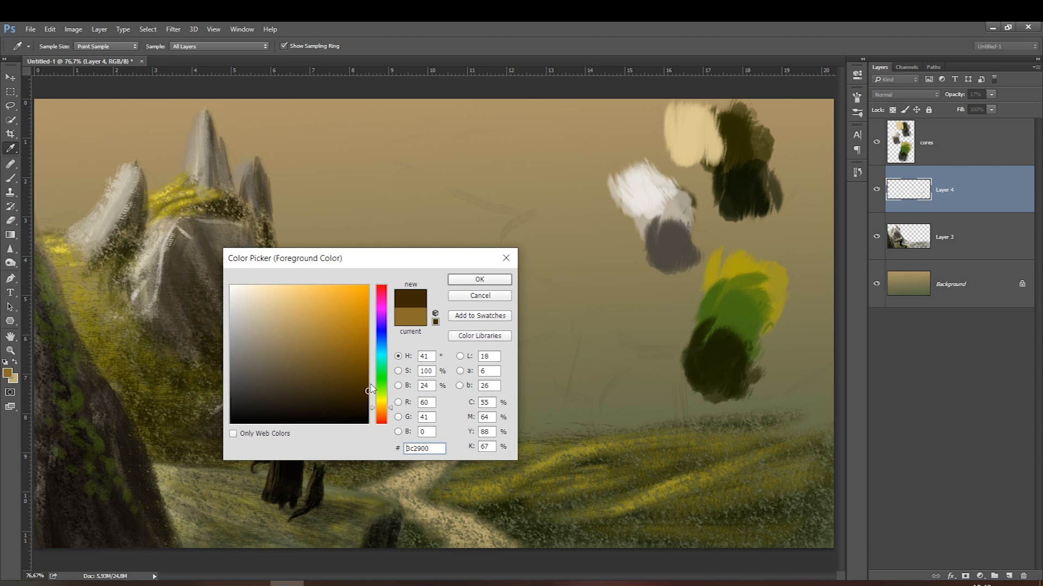
key("Return")
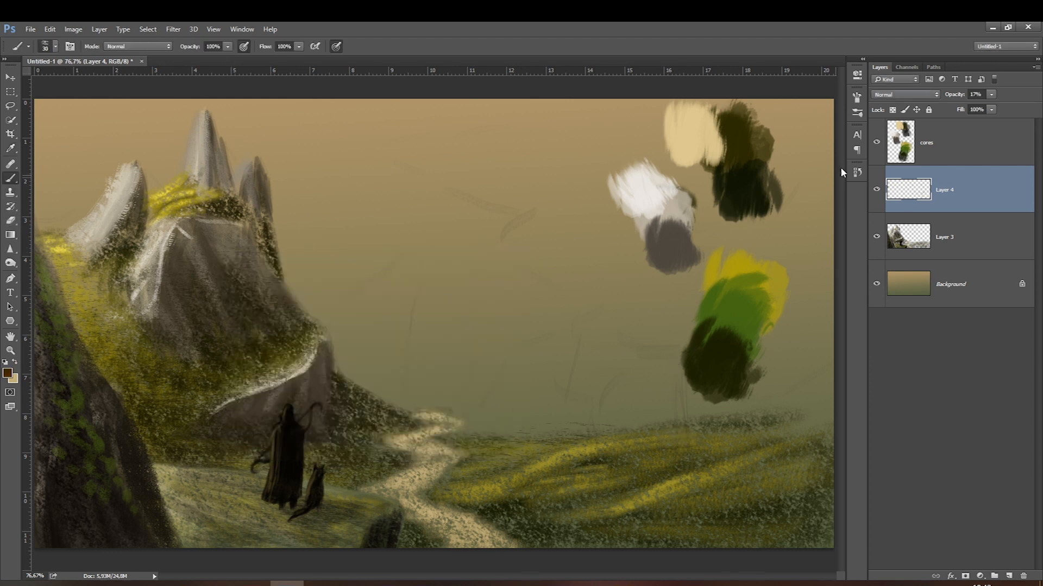
Hide the cores palette, choose the 200 px brush tip and set the foreground color to #302100.
left_click(876, 142)
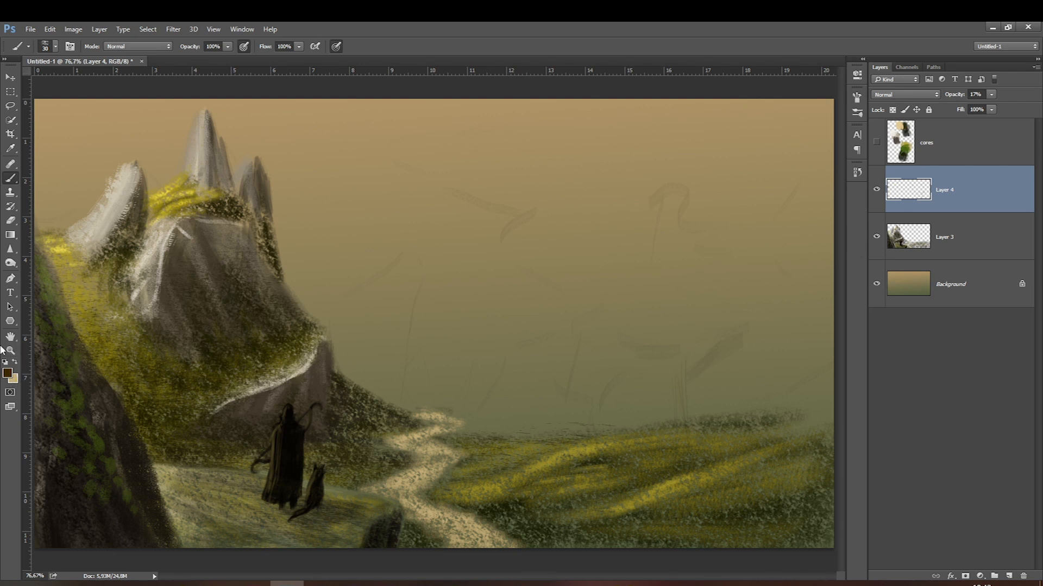
right_click(358, 374)
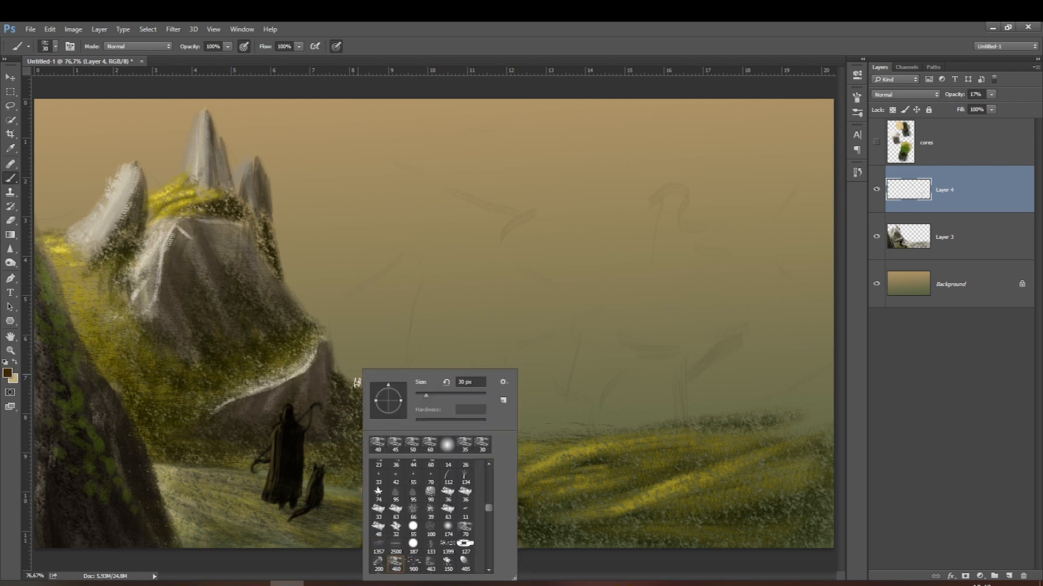
left_click(379, 564)
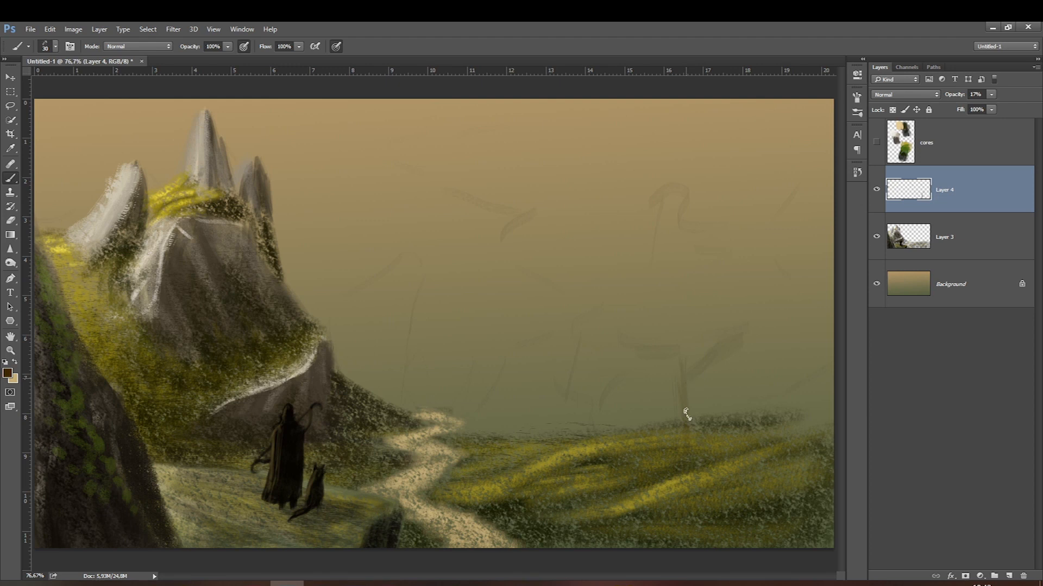
left_click(10, 373)
left_click(360, 396)
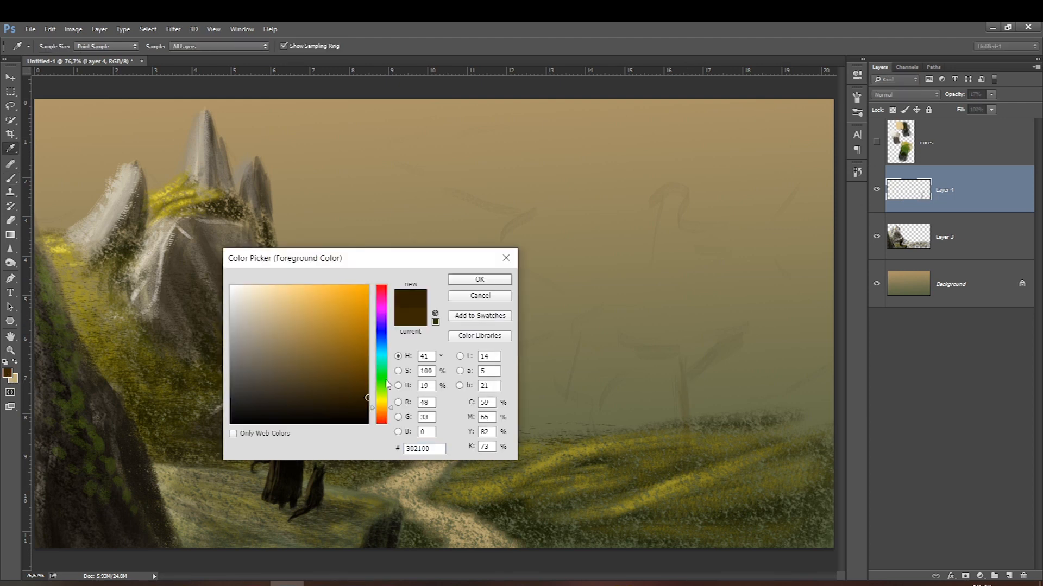
key("Return")
Rename the sketch layer as LINE and add a new empty layer directly above Layer 3.
left_click(876, 190)
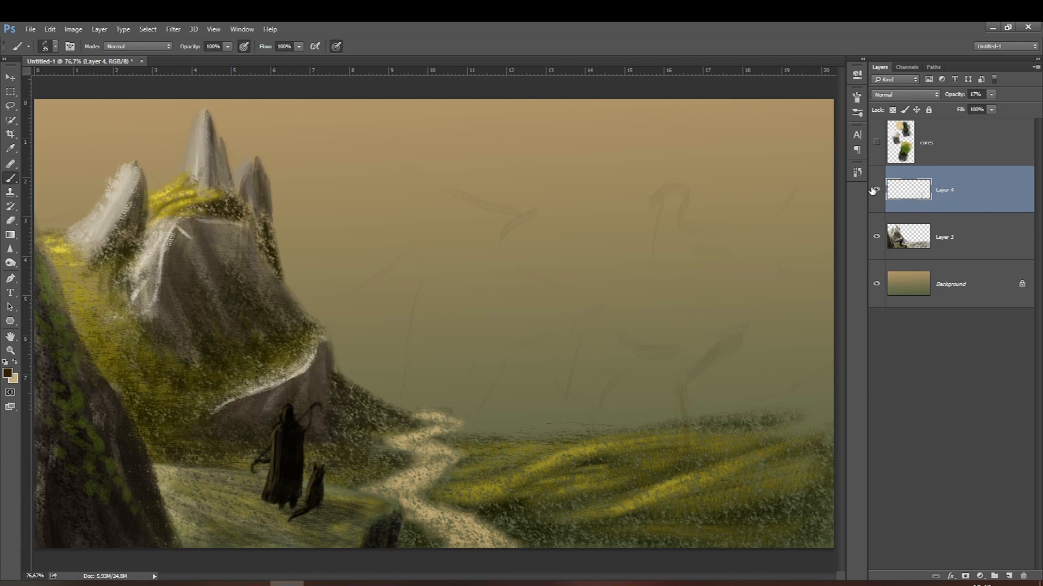
double_click(944, 189)
type("LINE")
key("Return")
left_click(931, 236)
left_click(1007, 574)
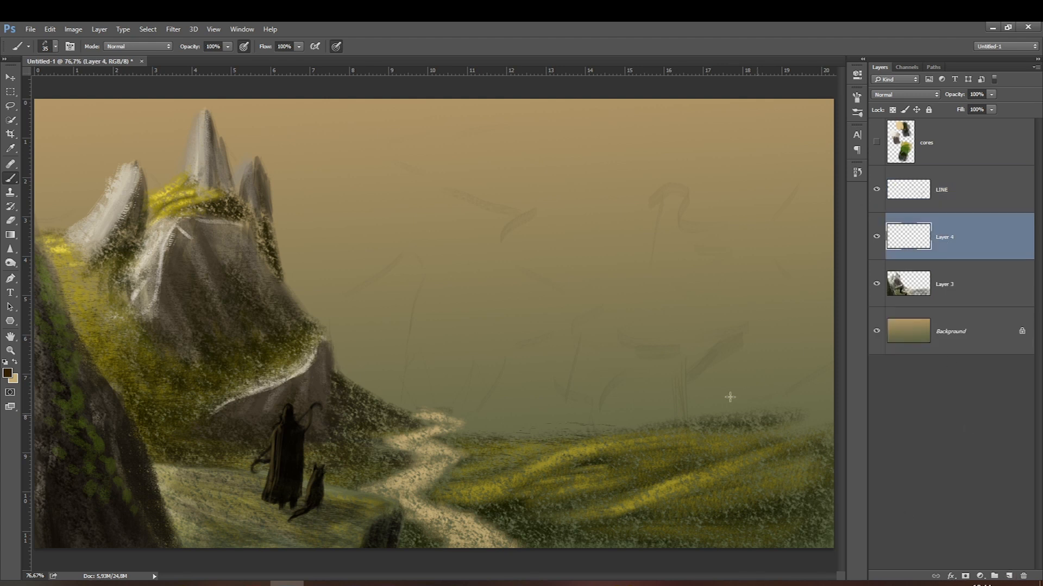
Paint two bare brown trees with forked branches on the meadow, the smaller one nearer the path.
mouse_move(687, 451)
left_mouse_down()
mouse_move(683, 377)
mouse_move(691, 448)
mouse_move(682, 397)
mouse_move(679, 448)
left_mouse_up()
key("bracketright")
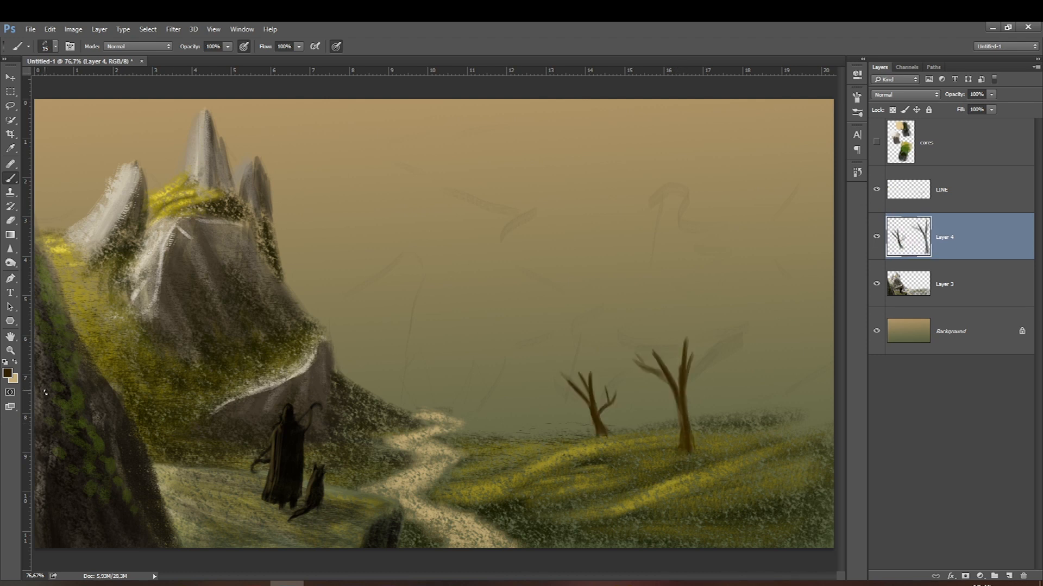
left_click(9, 376)
left_click(481, 296)
Choose the 94 px foliage brush tip and add a new layer above the tree trunks.
left_click(876, 141)
right_click(498, 364)
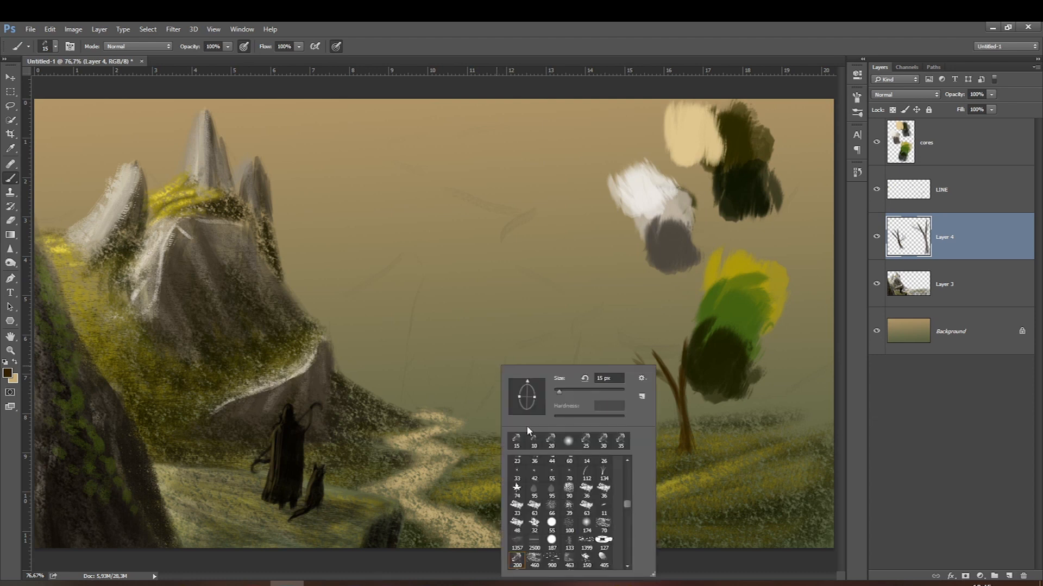
left_click(551, 507)
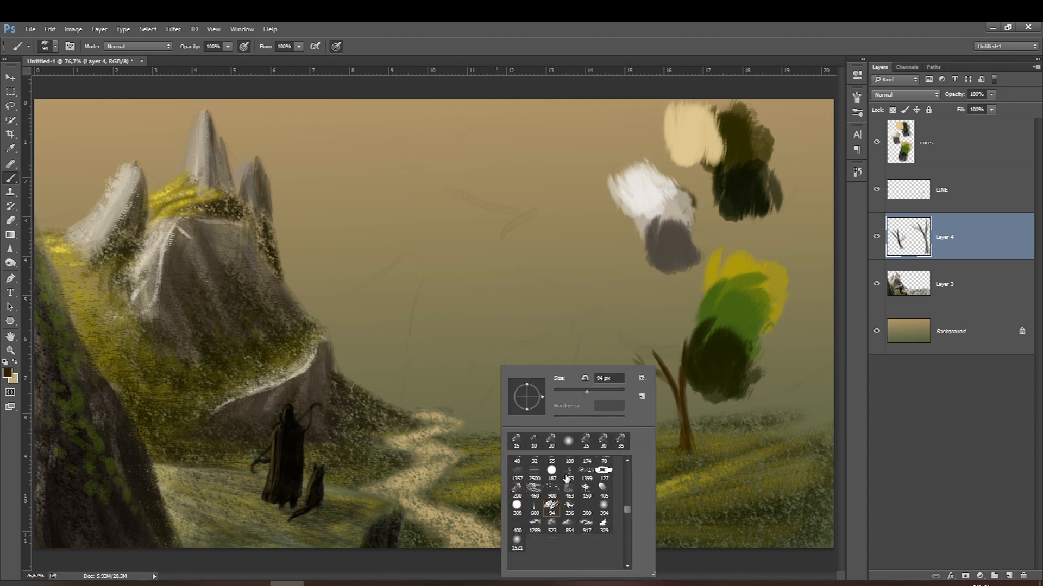
left_click(946, 237)
left_click(1008, 576)
Paint textured brown foliage above the branches of both trees, enlarging the brush to 400 px.
key("bracketright")
key("bracketright")
key("bracketright")
key("bracketright")
key("bracketright")
key("bracketright")
key("bracketright")
key("bracketright")
key("bracketright")
left_click(658, 340)
key("bracketleft")
key("bracketleft")
key("bracketleft")
key("bracketleft")
key("bracketleft")
key("bracketleft")
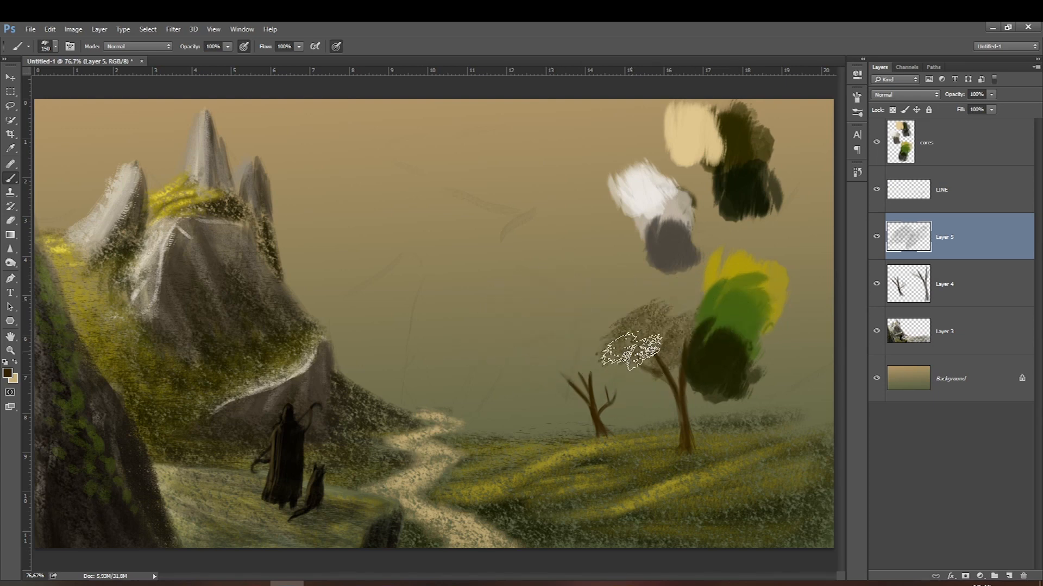
key("bracketright")
key("bracketright")
key("bracketright")
key("bracketright")
key("bracketright")
key("bracketright")
left_click(614, 334)
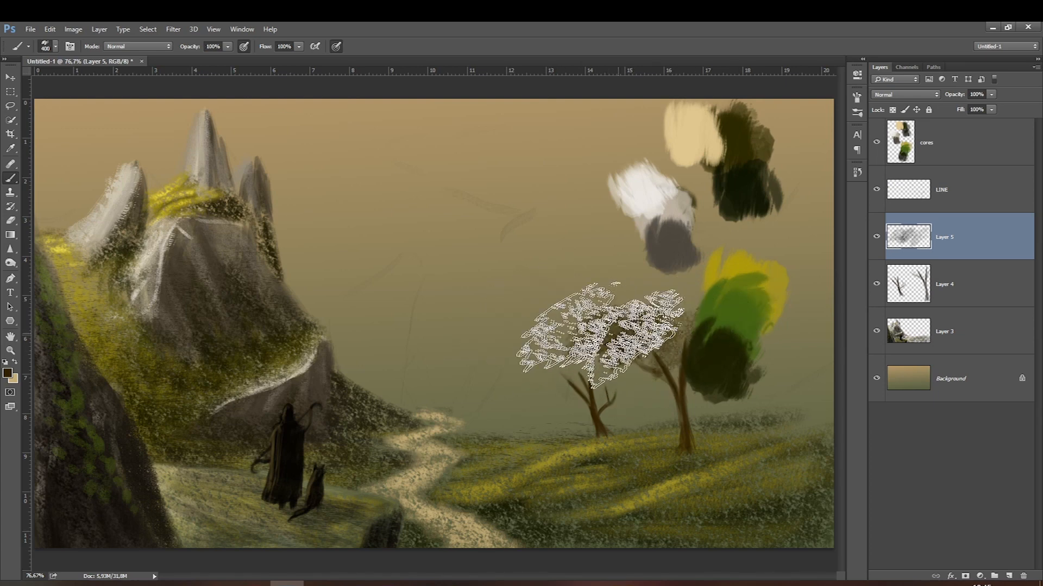
Check the name of the 94 px brush preset and leave it as it is.
right_click(552, 336)
right_click(601, 470)
left_click(607, 469)
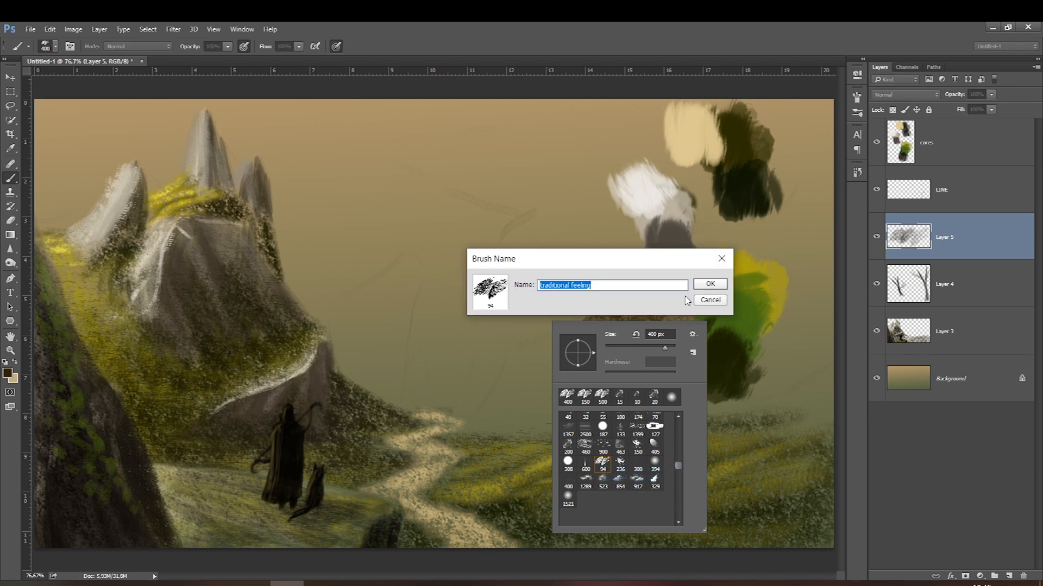
left_click(709, 304)
left_click(924, 244)
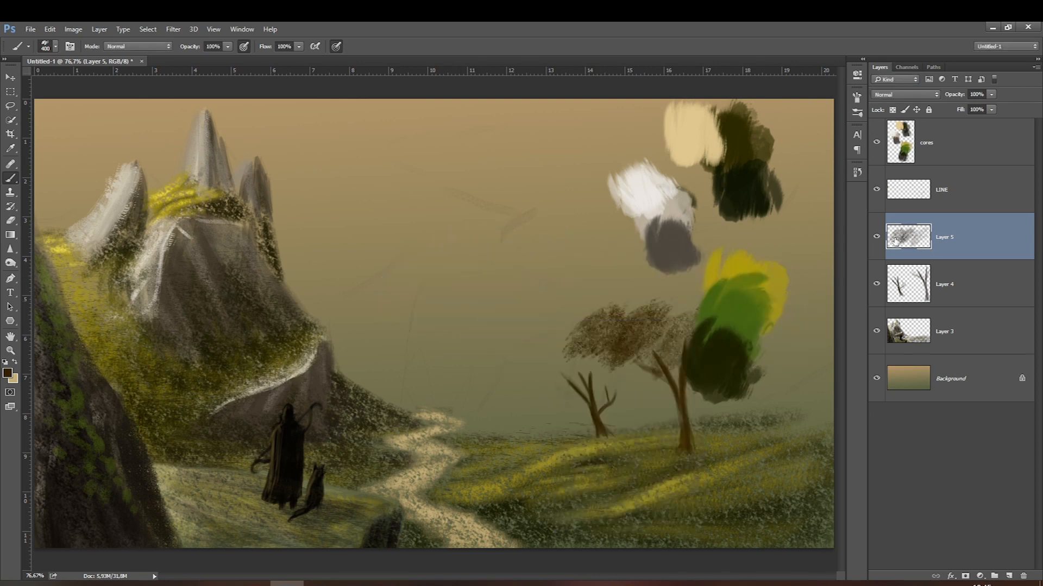
Hide the cores palette and fill out the brown foliage around both trees with a smaller brush.
key("bracketleft")
key("bracketleft")
left_click(876, 141)
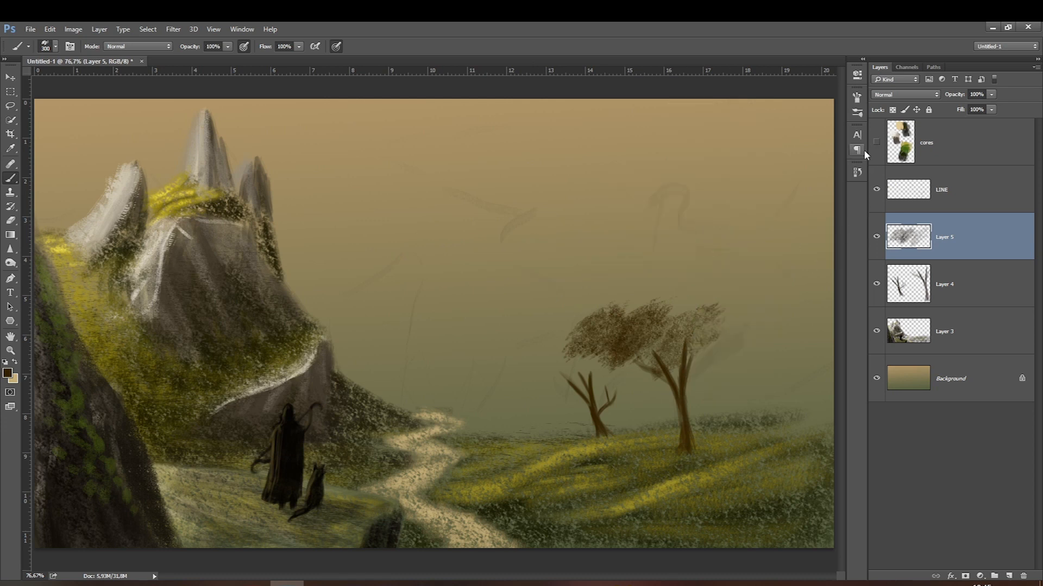
key("bracketleft")
key("bracketleft")
key("bracketleft")
key("bracketleft")
mouse_move(722, 349)
left_mouse_down()
mouse_move(750, 362)
mouse_move(696, 358)
mouse_move(682, 346)
mouse_move(741, 286)
mouse_move(780, 298)
mouse_move(768, 291)
mouse_move(733, 315)
mouse_move(724, 306)
left_mouse_up()
key("bracketright")
key("bracketright")
key("bracketleft")
key("bracketleft")
mouse_move(625, 385)
left_mouse_down()
mouse_move(634, 359)
mouse_move(592, 377)
mouse_move(608, 366)
mouse_move(601, 354)
mouse_move(552, 375)
left_mouse_up()
key("bracketleft")
key("bracketleft")
left_click(551, 376)
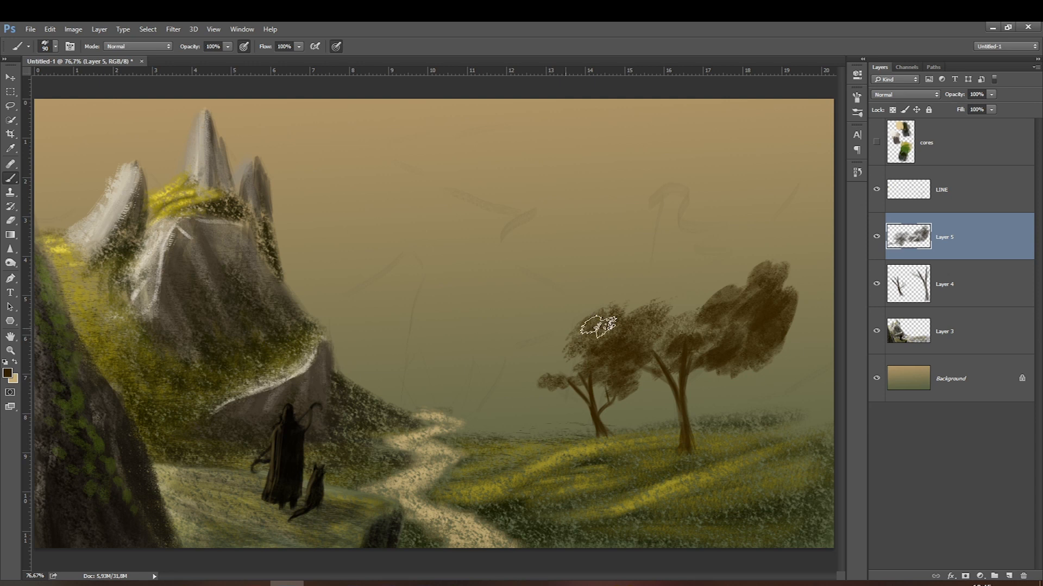
Set the foreground to a dark green based on a color sampled from the cores palette, then hide the palette.
left_click(876, 143)
left_click(8, 372)
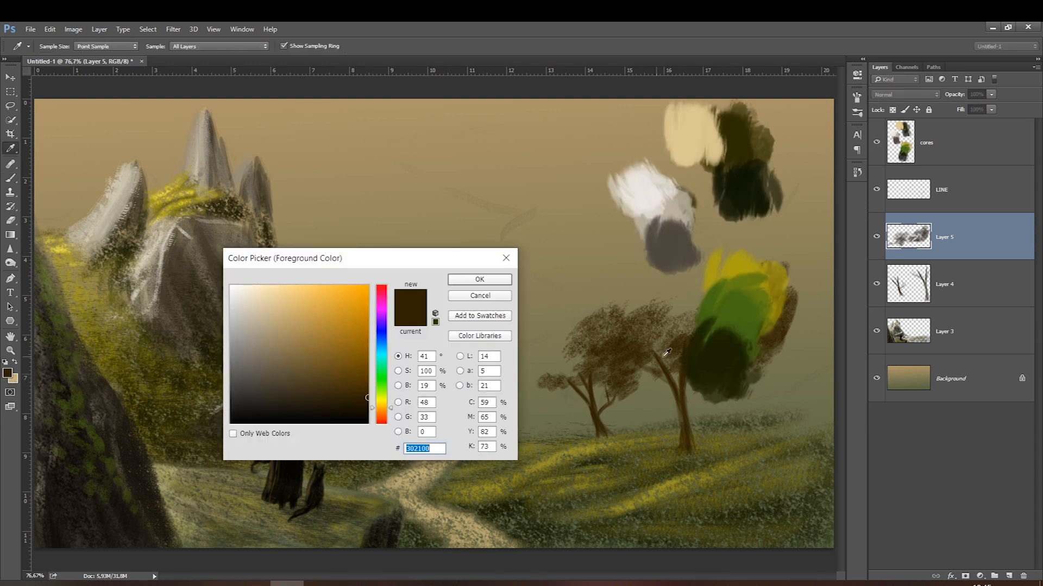
left_click(737, 199)
left_click_drag(341, 400, 365, 385)
key("Return")
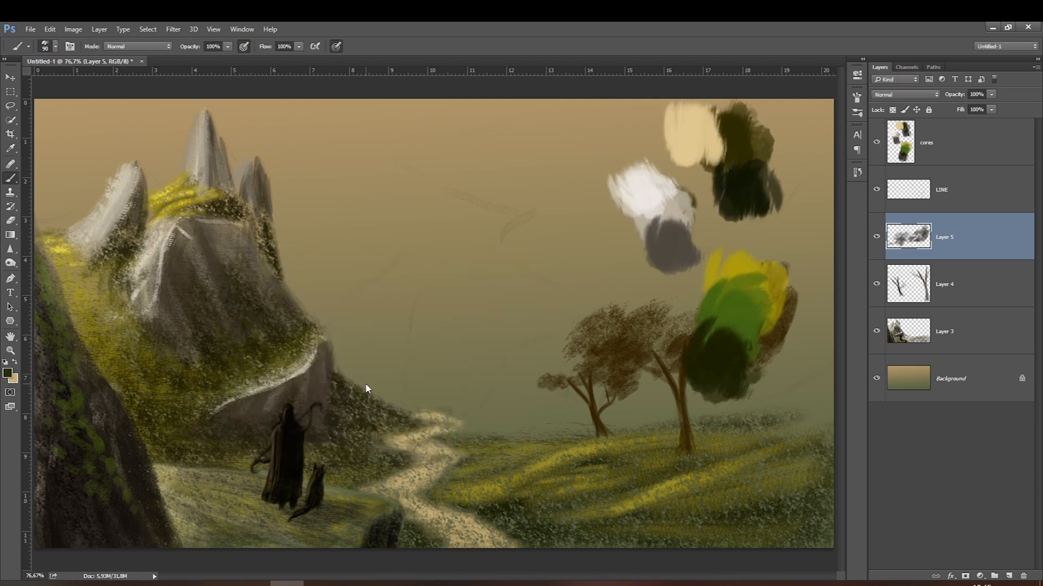
left_click(875, 191)
key("bracketright")
left_click(877, 144)
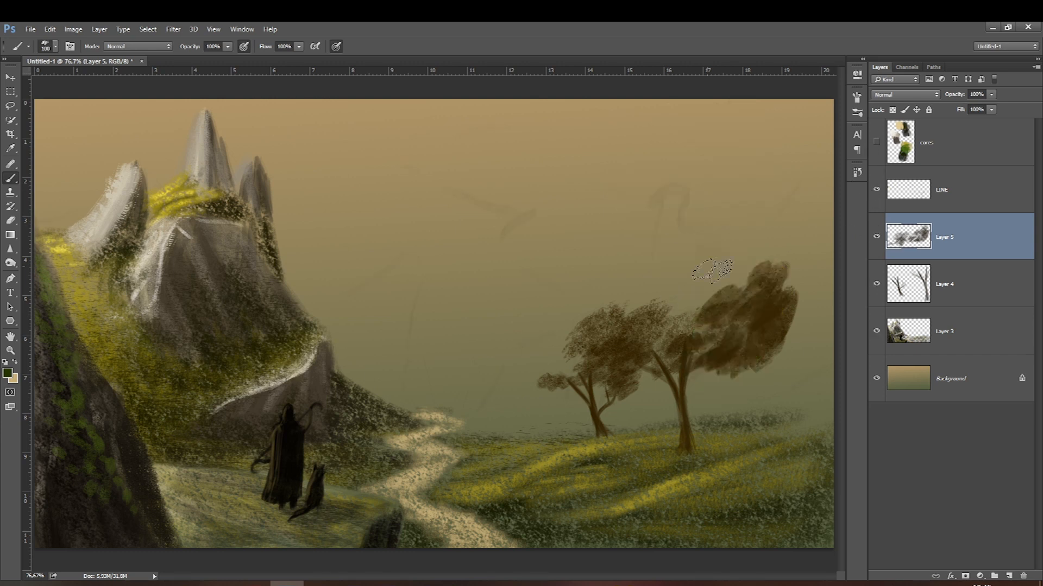
Paint dark green foliage over the brown crowns of both trees, varying the brush size.
mouse_move(744, 321)
left_mouse_down()
mouse_move(767, 265)
mouse_move(749, 300)
mouse_move(757, 323)
mouse_move(773, 305)
mouse_move(760, 287)
mouse_move(726, 315)
mouse_move(715, 305)
mouse_move(731, 304)
mouse_move(733, 282)
mouse_move(685, 328)
mouse_move(662, 324)
mouse_move(642, 354)
mouse_move(634, 318)
mouse_move(631, 335)
mouse_move(680, 288)
mouse_move(706, 296)
left_mouse_up()
key("bracketright")
key("bracketright")
key("bracketright")
key("bracketright")
key("bracketleft")
mouse_move(706, 253)
left_mouse_down()
mouse_move(730, 252)
mouse_move(742, 273)
mouse_move(660, 280)
mouse_move(639, 310)
mouse_move(648, 259)
mouse_move(697, 243)
mouse_move(760, 261)
mouse_move(716, 246)
mouse_move(667, 258)
mouse_move(604, 333)
mouse_move(654, 291)
mouse_move(583, 367)
mouse_move(605, 371)
mouse_move(589, 345)
mouse_move(602, 314)
mouse_move(562, 374)
mouse_move(591, 325)
mouse_move(573, 332)
mouse_move(563, 357)
mouse_move(603, 386)
mouse_move(567, 394)
mouse_move(563, 369)
mouse_move(566, 396)
mouse_move(542, 395)
mouse_move(538, 381)
mouse_move(543, 353)
left_mouse_up()
key("bracketleft")
key("bracketleft")
key("bracketleft")
key("bracketleft")
key("bracketleft")
key("bracketright")
key("bracketright")
key("bracketright")
key("bracketright")
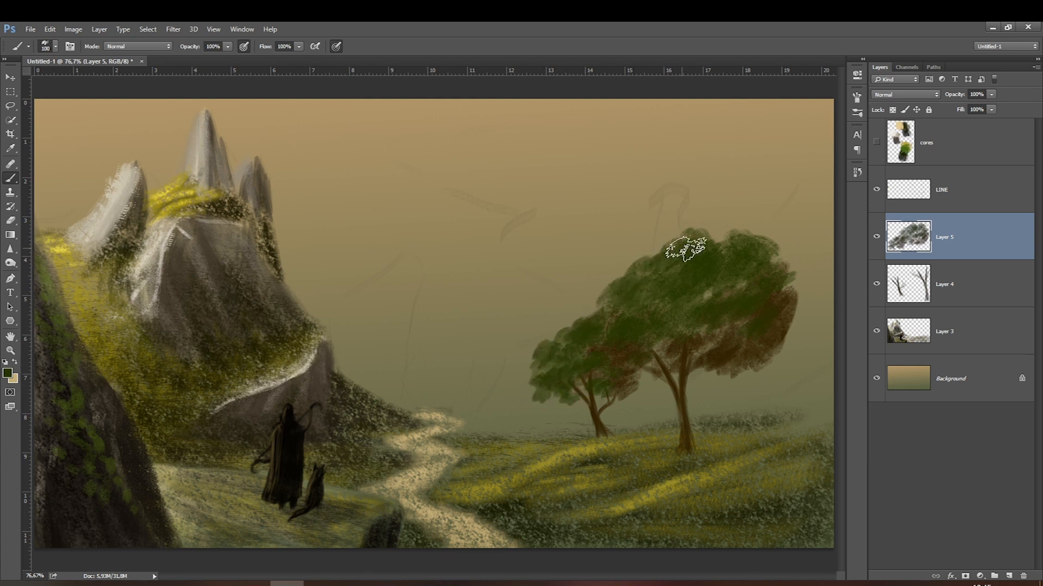
Extend the large tree's green crown upward and outward, and fill the foliage toward the small tree.
key("bracketright")
mouse_move(657, 272)
left_mouse_down()
mouse_move(681, 235)
mouse_move(674, 229)
mouse_move(655, 253)
mouse_move(688, 166)
mouse_move(688, 191)
mouse_move(722, 238)
mouse_move(752, 211)
mouse_move(629, 252)
mouse_move(591, 301)
left_mouse_up()
key("bracketleft")
key("bracketleft")
key("bracketleft")
mouse_move(714, 236)
left_mouse_down()
mouse_move(736, 217)
mouse_move(698, 175)
left_mouse_up()
key("bracketleft")
key("bracketleft")
key("bracketleft")
key("bracketleft")
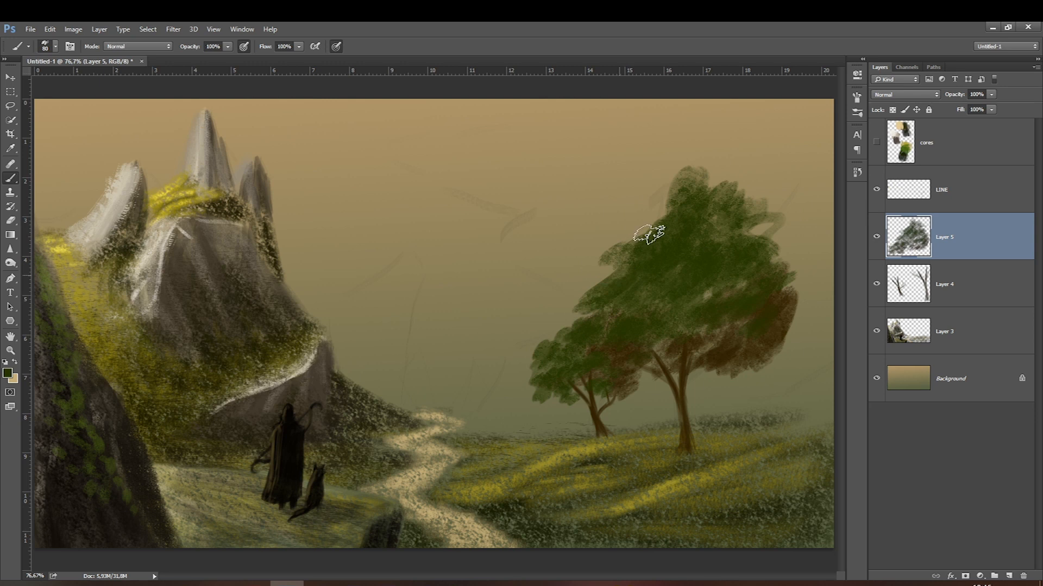
left_click_drag(566, 331, 581, 299)
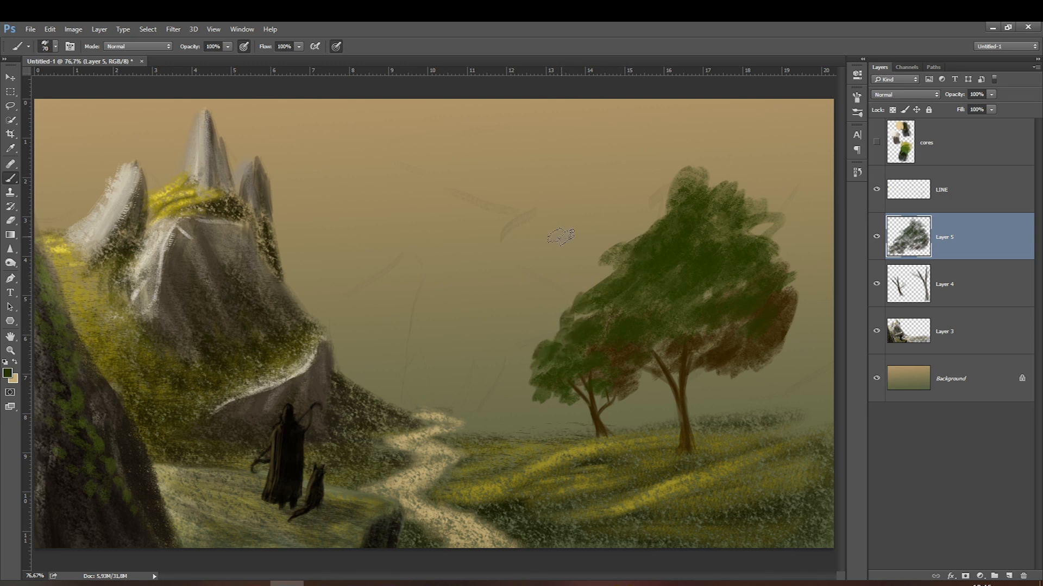
Set the foreground color to near-black and the brush opacity to 61%.
left_click(8, 373)
left_click_drag(347, 404, 380, 419)
key("Return")
left_click_drag(220, 58, 210, 57)
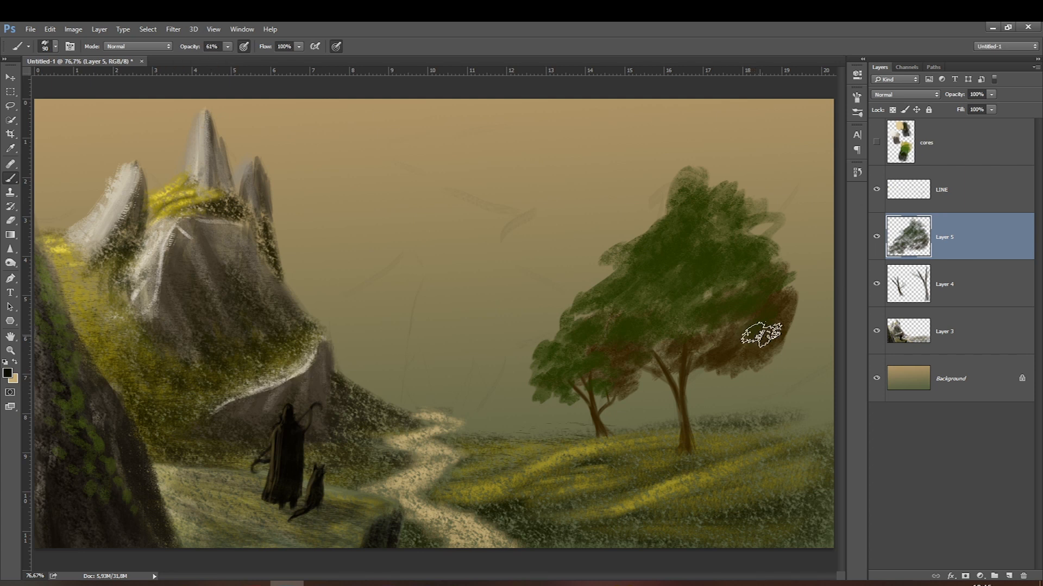
Paint translucent near-black shading over the lower and inner foliage of the large tree, varying the brush size.
key("bracketright")
key("bracketright")
key("bracketright")
key("bracketright")
key("bracketright")
key("bracketright")
key("bracketright")
mouse_move(752, 365)
left_mouse_down()
mouse_move(763, 323)
mouse_move(715, 353)
mouse_move(784, 285)
mouse_move(716, 331)
mouse_move(738, 243)
mouse_move(707, 342)
mouse_move(668, 337)
mouse_move(669, 307)
mouse_move(730, 221)
left_mouse_up()
key("bracketright")
key("bracketleft")
key("bracketleft")
key("bracketleft")
key("bracketleft")
key("bracketleft")
mouse_move(707, 294)
left_mouse_down()
mouse_move(679, 235)
mouse_move(744, 279)
mouse_move(675, 279)
mouse_move(746, 250)
left_mouse_up()
Shade the lower foliage of the small tree's crown with dark strokes using a smaller brush.
key("bracketleft")
key("bracketleft")
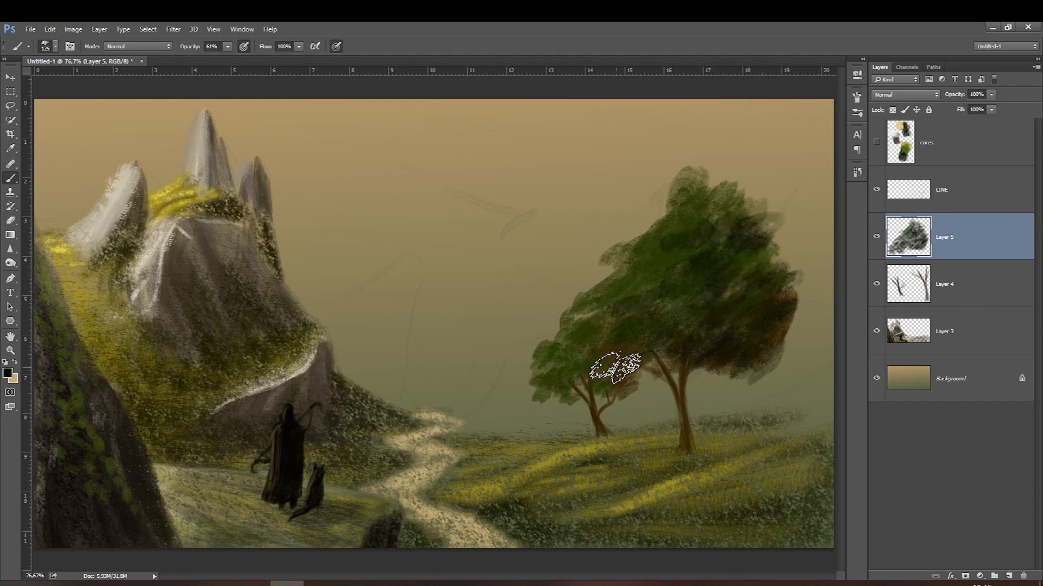
key("bracketleft")
key("bracketleft")
mouse_move(623, 386)
left_mouse_down()
mouse_move(617, 364)
mouse_move(595, 373)
mouse_move(588, 358)
mouse_move(616, 389)
mouse_move(591, 383)
left_mouse_up()
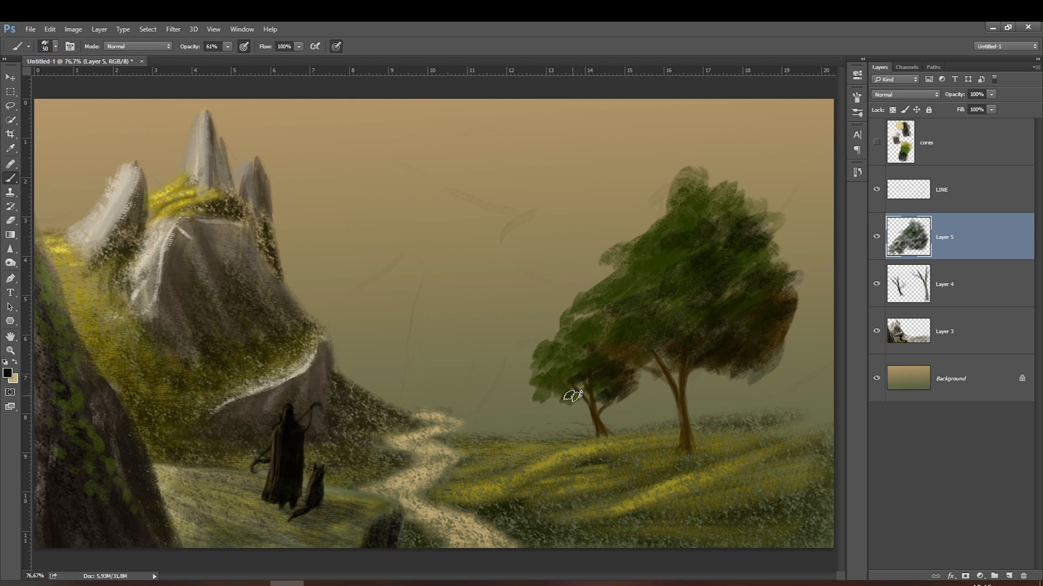
key("bracketright")
key("bracketright")
mouse_move(564, 368)
left_mouse_down()
mouse_move(545, 383)
mouse_move(566, 359)
mouse_move(571, 402)
left_mouse_up()
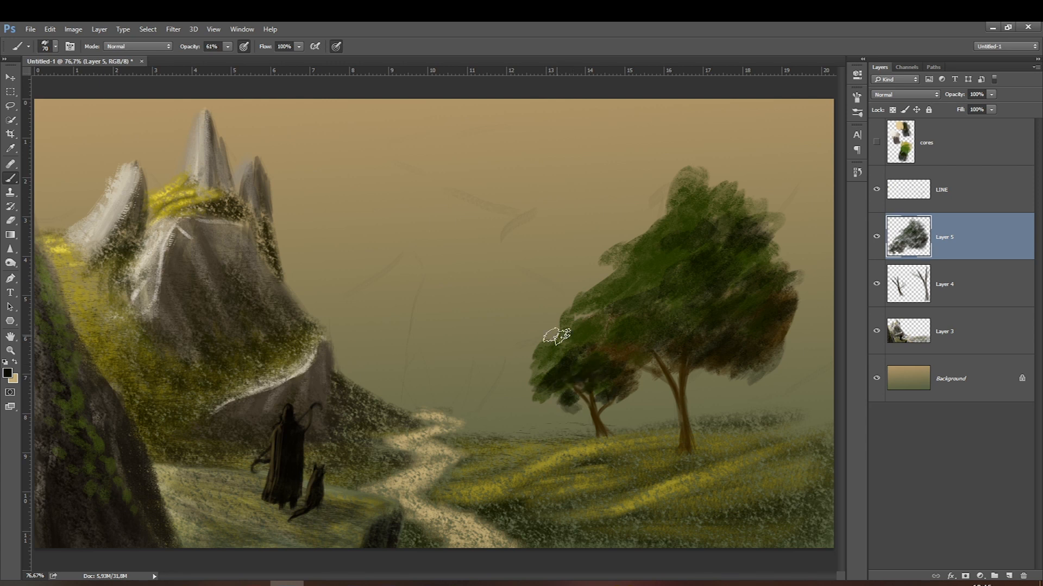
Adjust the dark foreground color and shade the trunks of both trees with a small 15 px brush.
left_click(7, 372)
left_click_drag(380, 397, 382, 410)
key("Return")
key("bracketleft")
left_click_drag(686, 385, 685, 435)
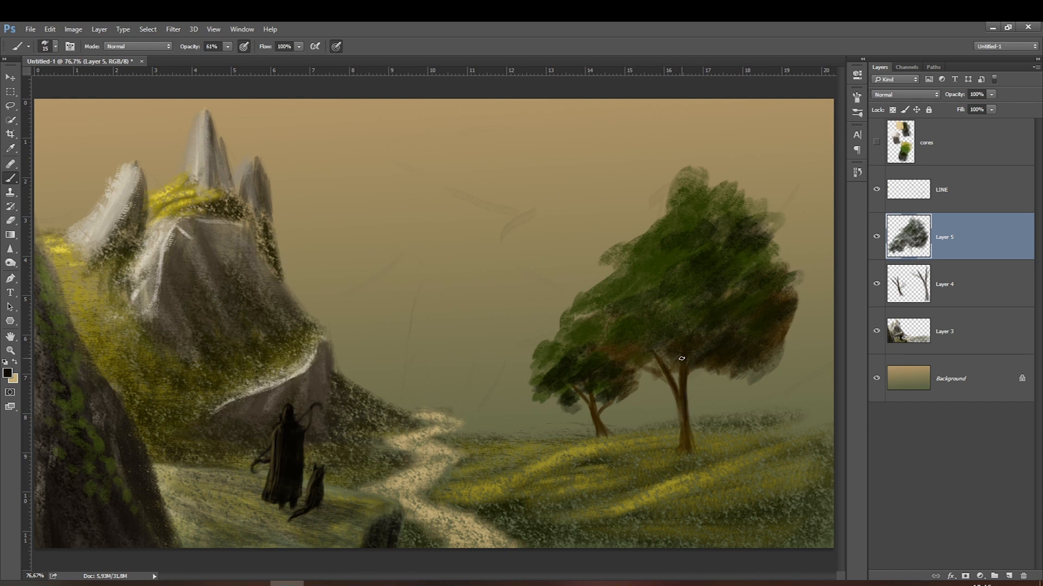
mouse_move(683, 421)
left_mouse_down()
mouse_move(688, 446)
mouse_move(682, 425)
left_mouse_up()
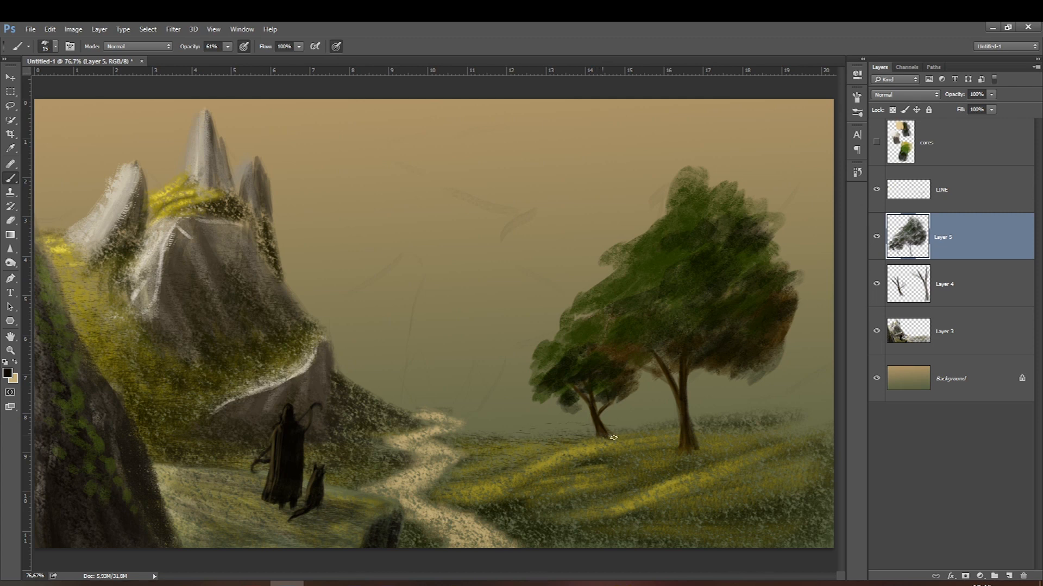
Set the brush opacity to 37% and choose a very dark olive foreground color.
left_click(227, 47)
left_click(8, 373)
left_click(654, 439)
left_click(354, 407)
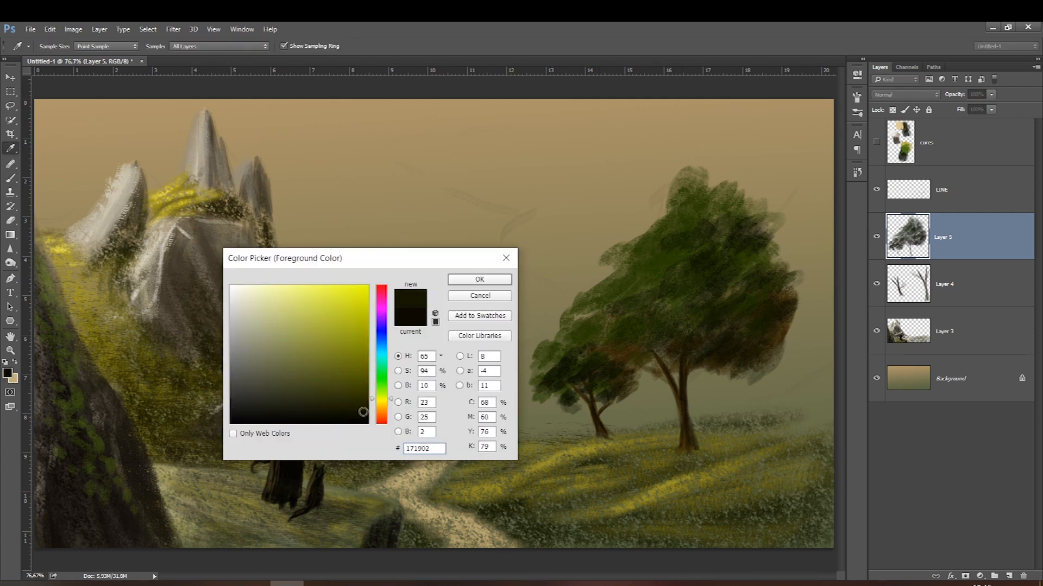
key("Return")
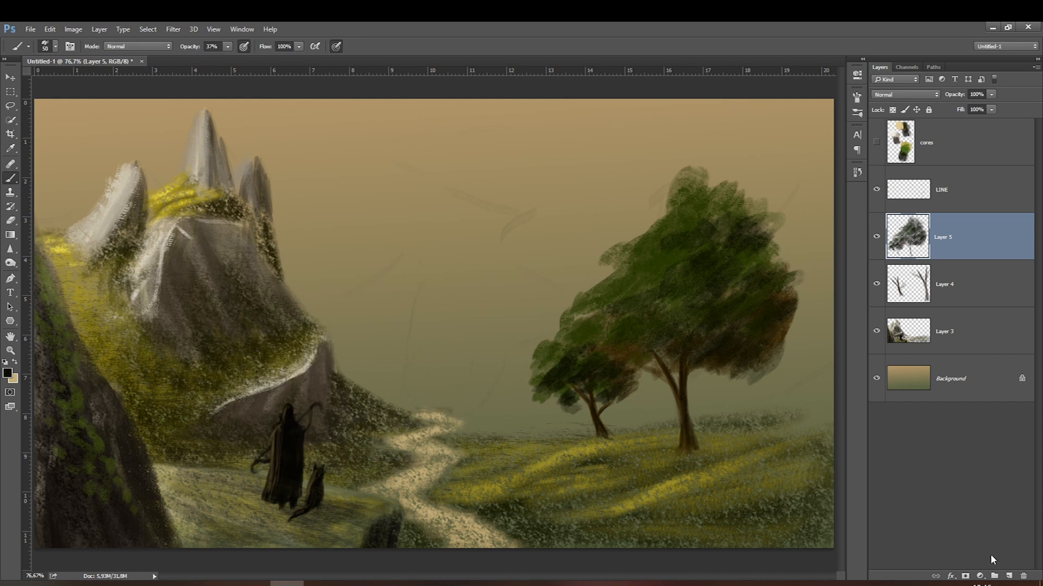
Create a new layer and place it between Layer 4 and Layer 3.
left_click(1010, 574)
left_click_drag(956, 236, 956, 354)
Try a ground shadow stroke beside the large tree's trunk with an enlarged brush, and undo it.
key("bracketright")
key("bracketright")
key("bracketright")
key("bracketright")
key("bracketright")
key("bracketright")
key("bracketright")
left_click_drag(741, 454, 700, 456)
key("bracketleft")
key("ctrl+z")
Paint a soft dark shadow on the grass beneath the large tree, varying the brush size.
key("bracketleft")
key("bracketleft")
key("bracketleft")
mouse_move(803, 444)
left_mouse_down()
mouse_move(650, 450)
mouse_move(711, 457)
mouse_move(603, 440)
mouse_move(668, 441)
left_mouse_up()
key("bracketleft")
key("bracketleft")
key("bracketleft")
key("bracketright")
key("bracketright")
key("bracketright")
key("bracketright")
key("bracketright")
key("bracketright")
mouse_move(755, 445)
left_mouse_down()
mouse_move(826, 442)
mouse_move(720, 446)
left_mouse_up()
key("bracketleft")
key("bracketleft")
key("bracketleft")
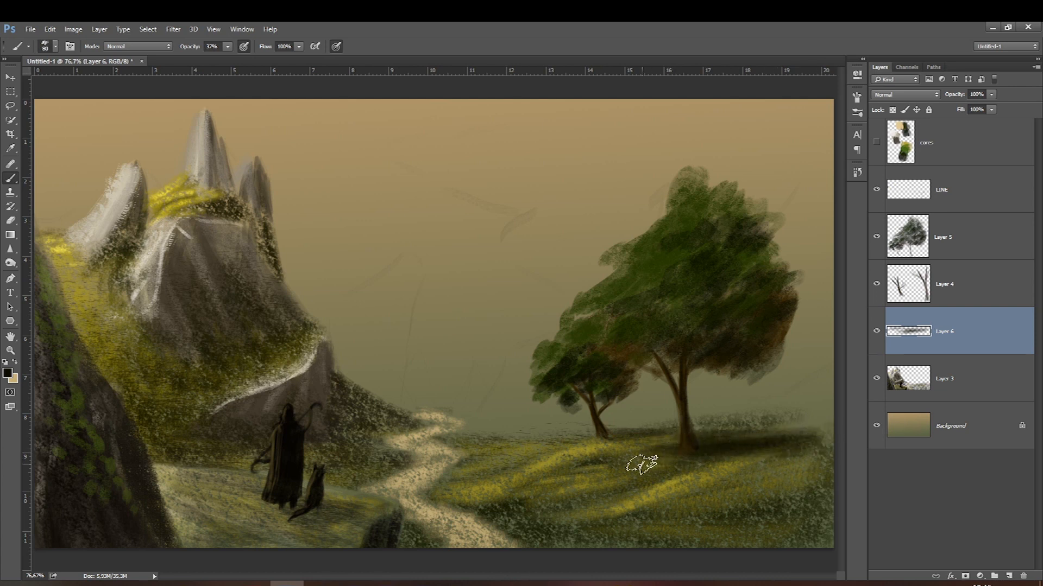
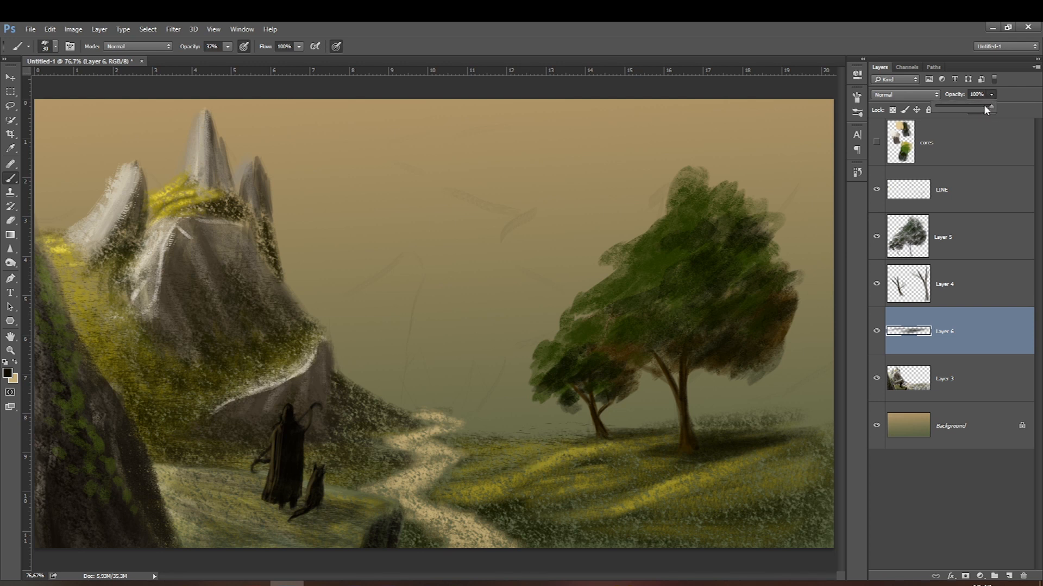
Set the ground shadow layer's blend mode to Overlay and its opacity to 88%.
left_click_drag(972, 108, 994, 104)
left_click(899, 95)
left_click(893, 201)
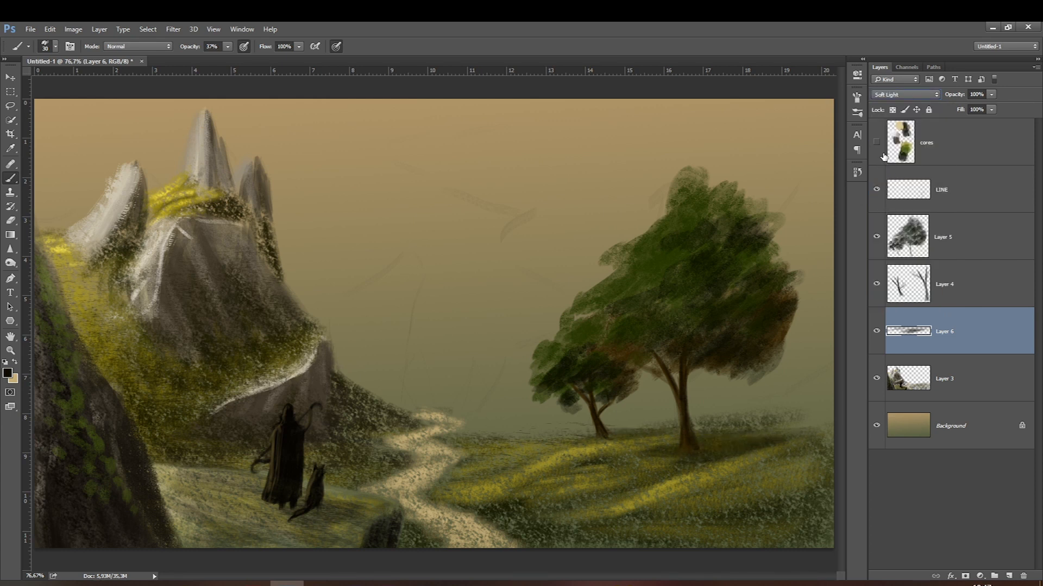
left_click(884, 97)
left_click(888, 199)
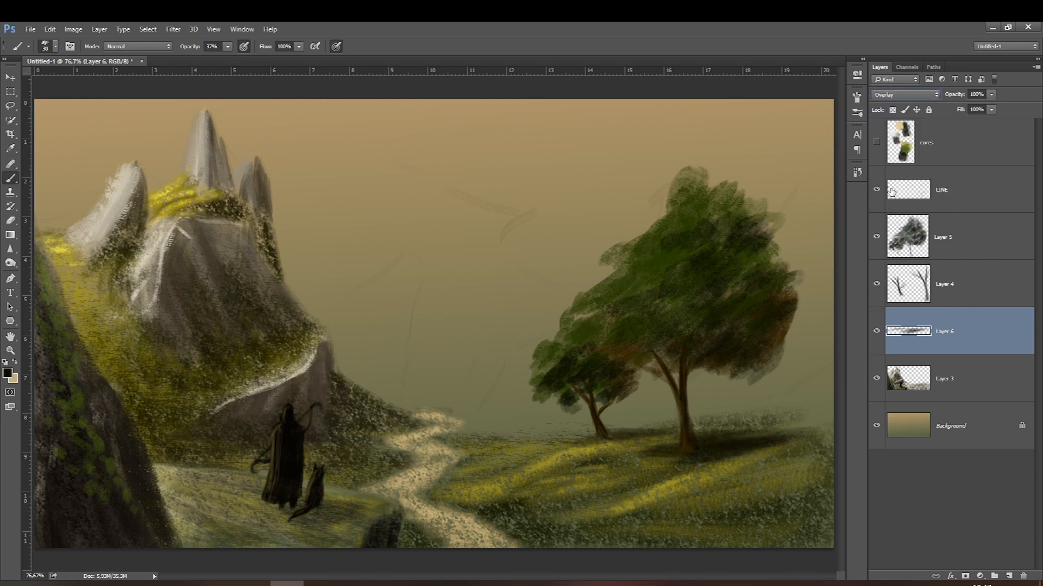
left_click_drag(978, 102, 988, 101)
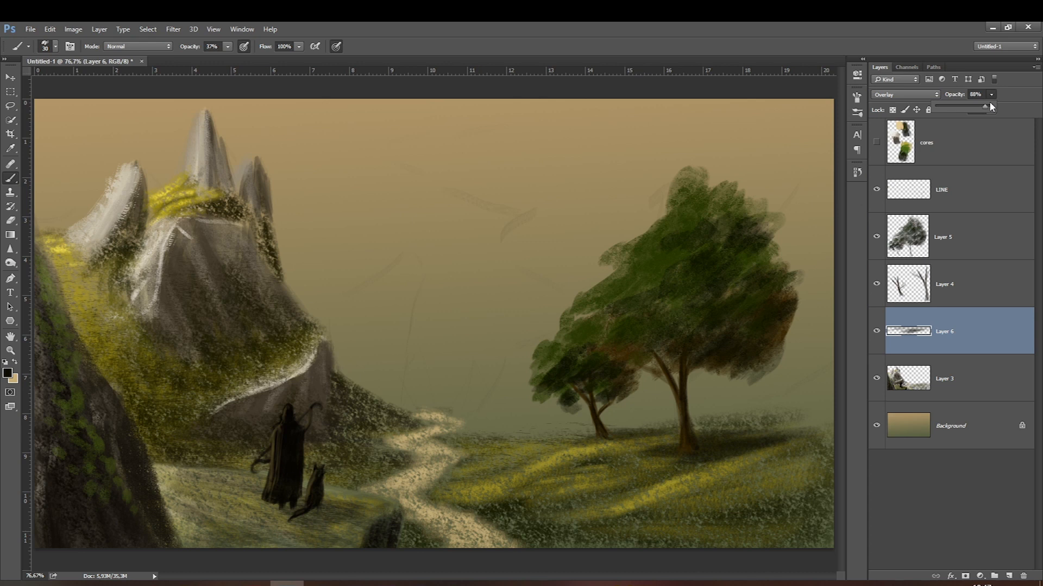
Choose light olive green (#aab15f) and, on a new layer above Layer 5, paint highlights on the large tree's upper crown.
left_click(8, 374)
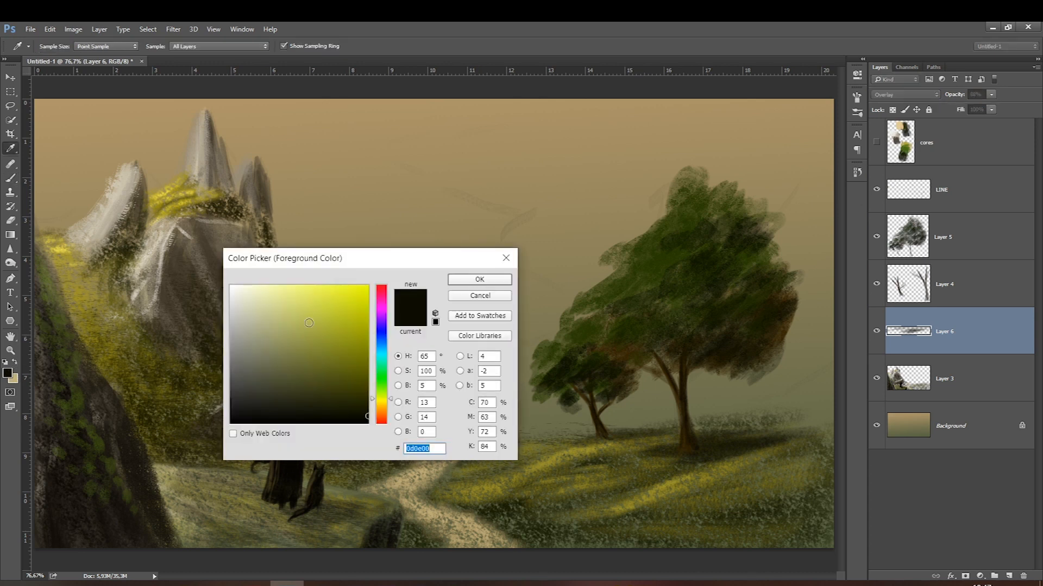
mouse_move(277, 291)
left_mouse_down()
mouse_move(335, 305)
mouse_move(295, 325)
left_mouse_up()
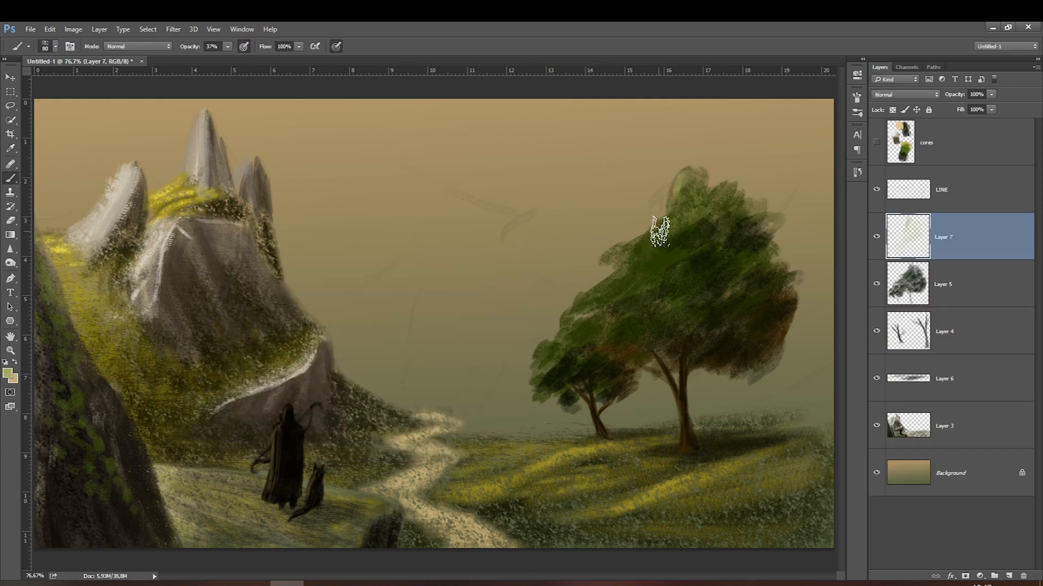
left_click_drag(659, 230, 640, 243)
mouse_move(733, 205)
left_mouse_down()
mouse_move(750, 231)
mouse_move(734, 252)
mouse_move(737, 237)
mouse_move(684, 227)
mouse_move(701, 263)
mouse_move(683, 261)
mouse_move(668, 306)
left_mouse_up()
key("bracketright")
left_click_drag(651, 258, 653, 226)
Set the brush opacity to 100% and dab brighter olive highlights across the large tree's crown, varying the brush size.
key("bracketright")
key("bracketright")
key("bracketright")
left_click(227, 46)
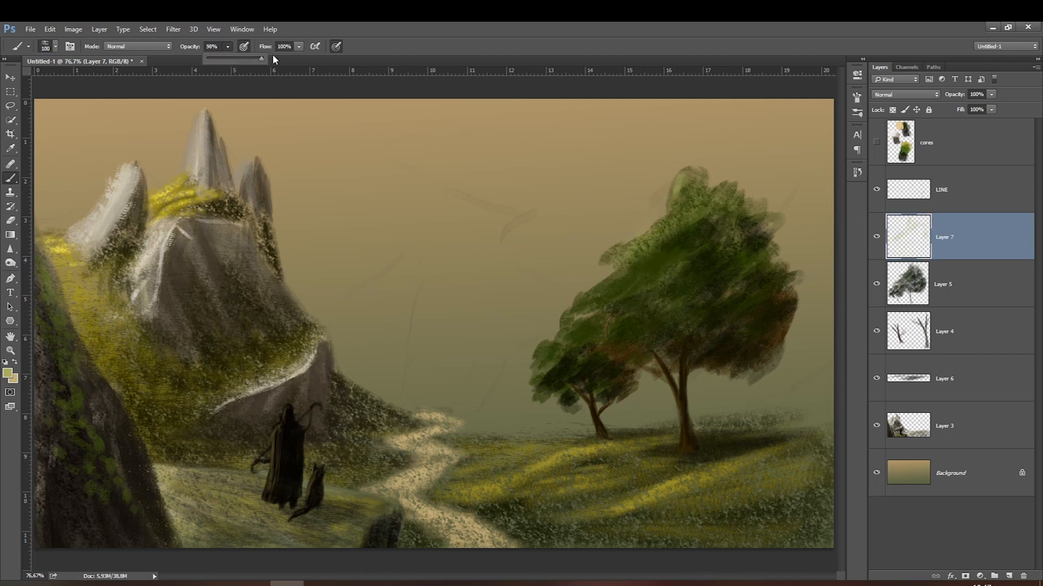
left_click_drag(274, 59, 278, 61)
key("bracketleft")
key("bracketleft")
mouse_move(696, 194)
left_mouse_down()
mouse_move(666, 209)
mouse_move(693, 217)
mouse_move(631, 258)
left_mouse_up()
mouse_move(733, 260)
left_mouse_down()
mouse_move(701, 286)
mouse_move(736, 250)
mouse_move(713, 285)
mouse_move(759, 279)
mouse_move(725, 317)
left_mouse_up()
mouse_move(747, 242)
left_mouse_down()
mouse_move(721, 287)
mouse_move(702, 286)
mouse_move(700, 328)
left_mouse_up()
key("bracketleft")
left_click_drag(647, 330, 640, 339)
key("bracketright")
mouse_move(644, 270)
left_mouse_down()
mouse_move(653, 303)
mouse_move(626, 304)
mouse_move(636, 255)
mouse_move(603, 292)
mouse_move(606, 311)
mouse_move(611, 281)
mouse_move(598, 301)
left_mouse_up()
Add finer olive highlights to the large tree's lower-left foliage where it meets the small tree.
key("bracketleft")
key("bracketleft")
key("bracketleft")
key("bracketleft")
key("bracketleft")
key("bracketleft")
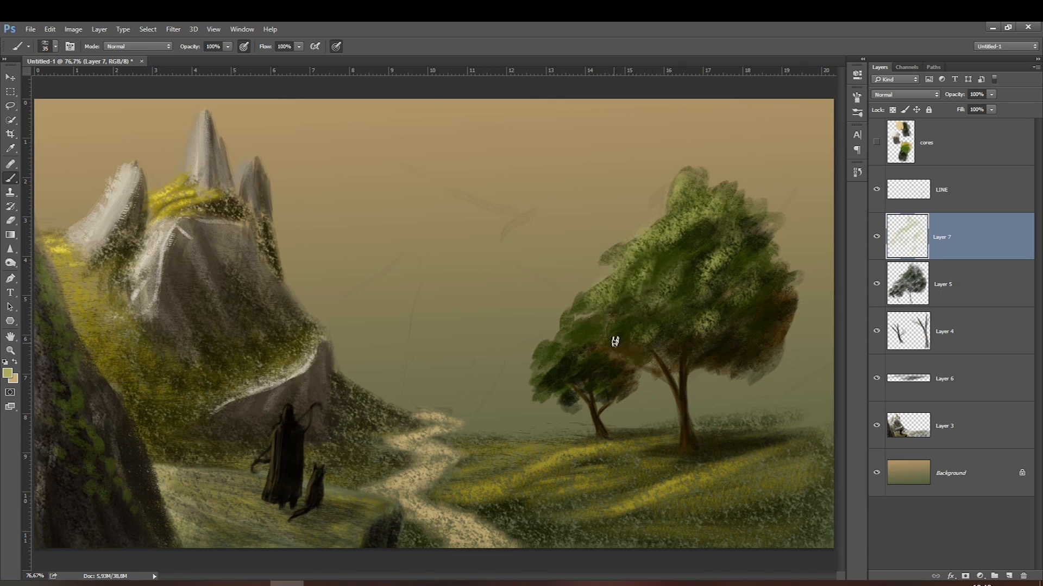
mouse_move(599, 324)
left_mouse_down()
mouse_move(625, 365)
mouse_move(602, 329)
left_mouse_up()
key("bracketright")
key("bracketright")
key("bracketleft")
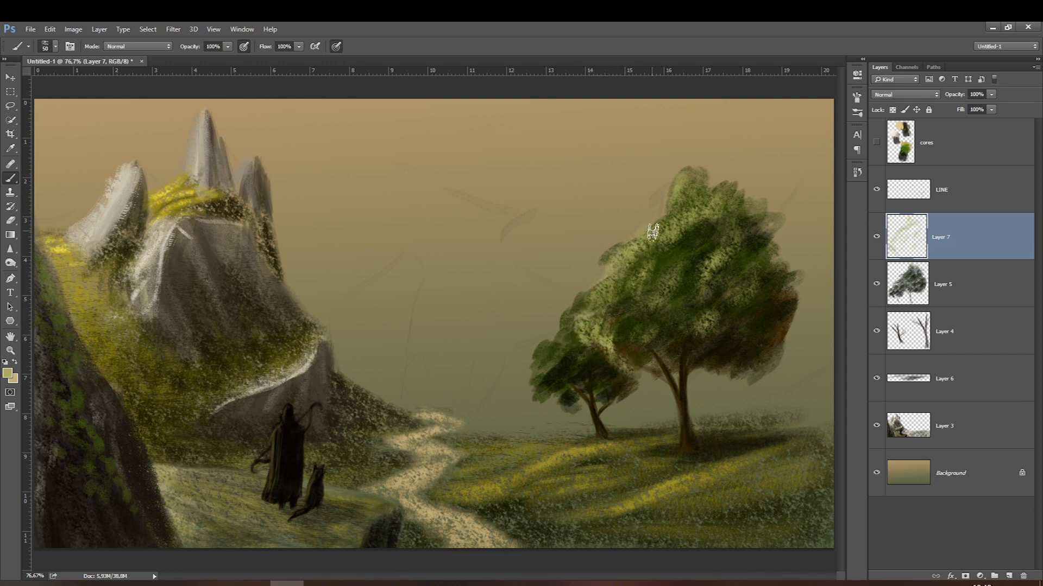
mouse_move(639, 297)
left_mouse_down()
mouse_move(614, 326)
mouse_move(618, 301)
mouse_move(618, 332)
mouse_move(617, 298)
left_mouse_up()
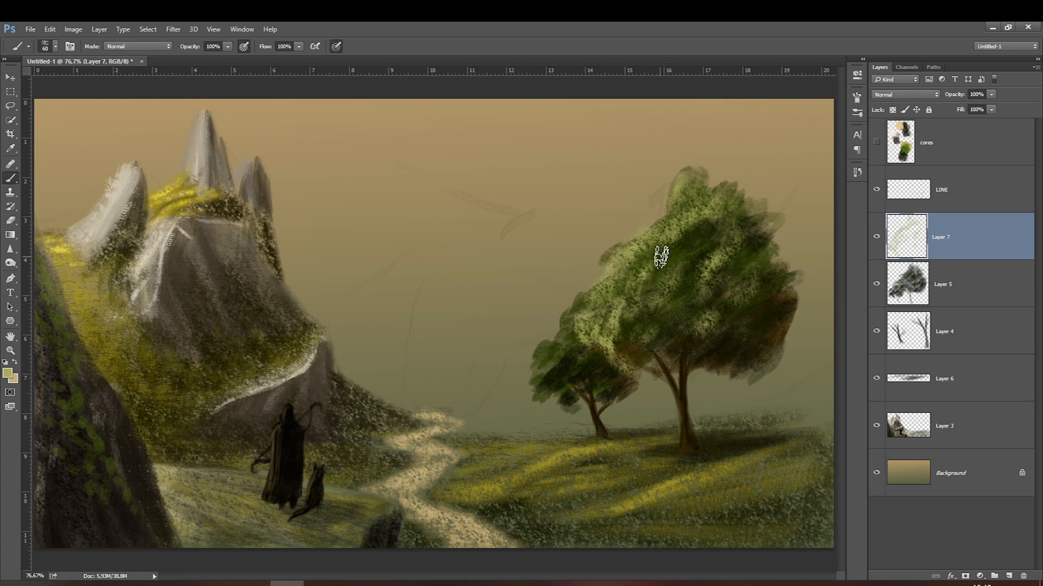
Paint olive leaf highlights over the small tree's crown with a 35 px brush.
key("bracketleft")
key("bracketleft")
mouse_move(559, 339)
left_mouse_down()
mouse_move(538, 360)
mouse_move(556, 360)
mouse_move(575, 337)
mouse_move(586, 376)
left_mouse_up()
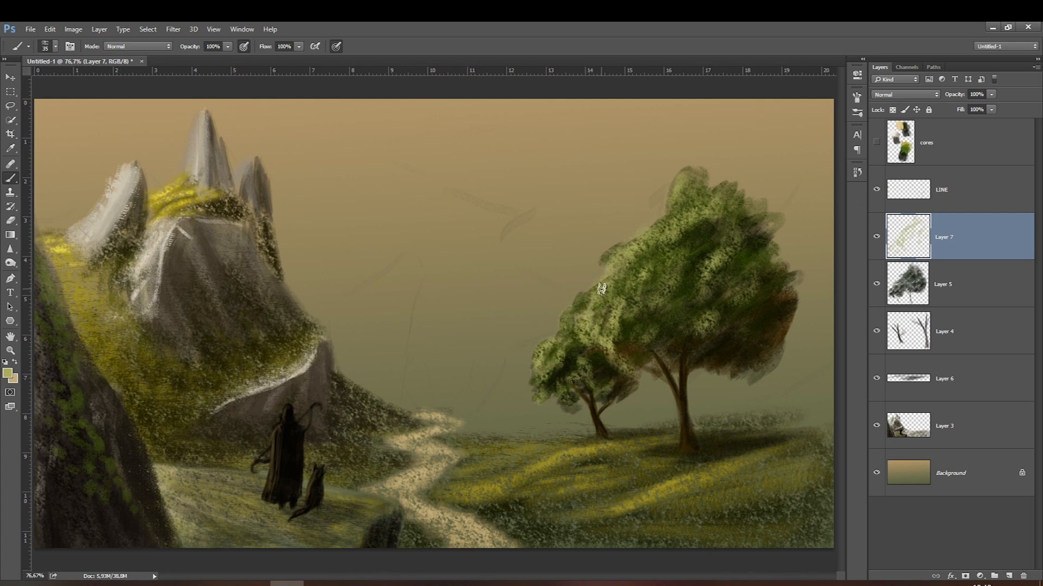
Set the foreground color to orange and select the scattered-texture 1399 px brush preset.
left_click(7, 373)
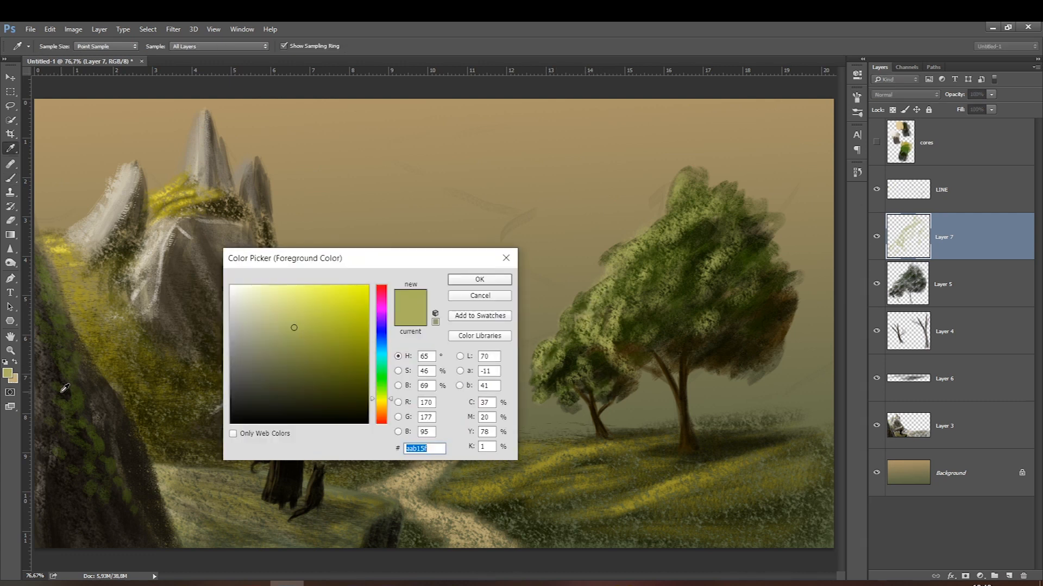
type("d1610f")
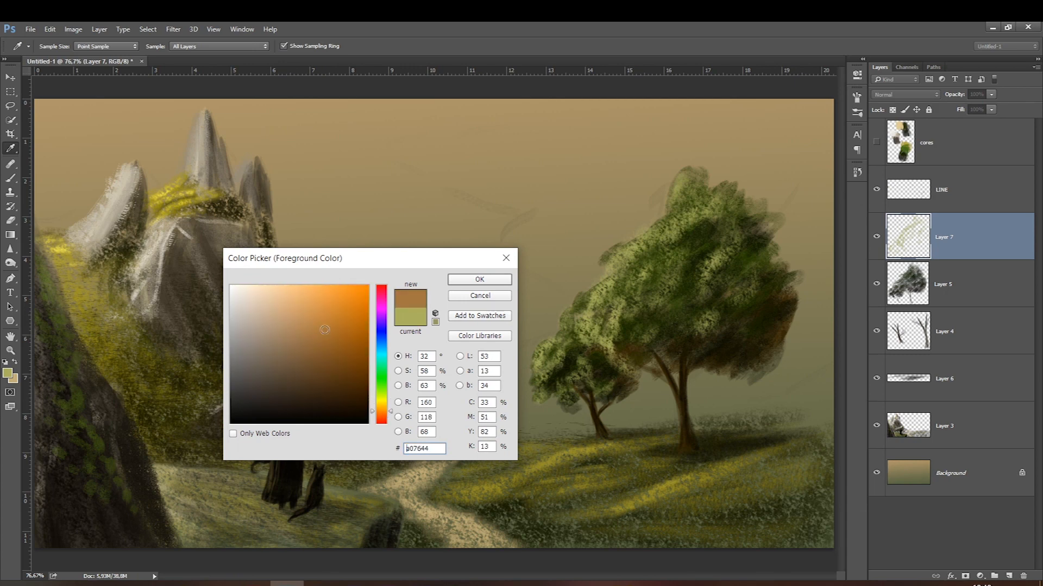
key("Return")
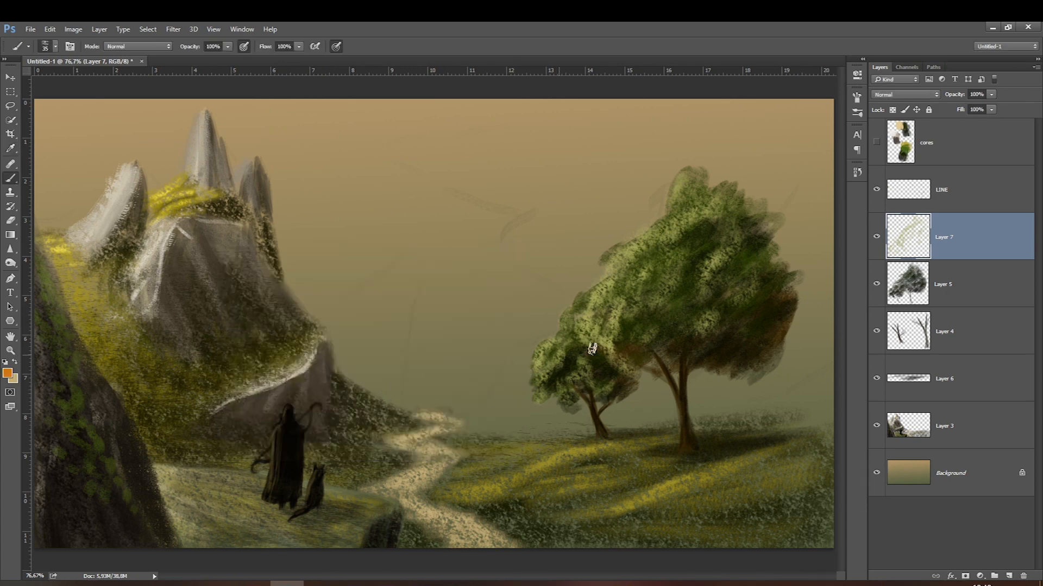
right_click(680, 279)
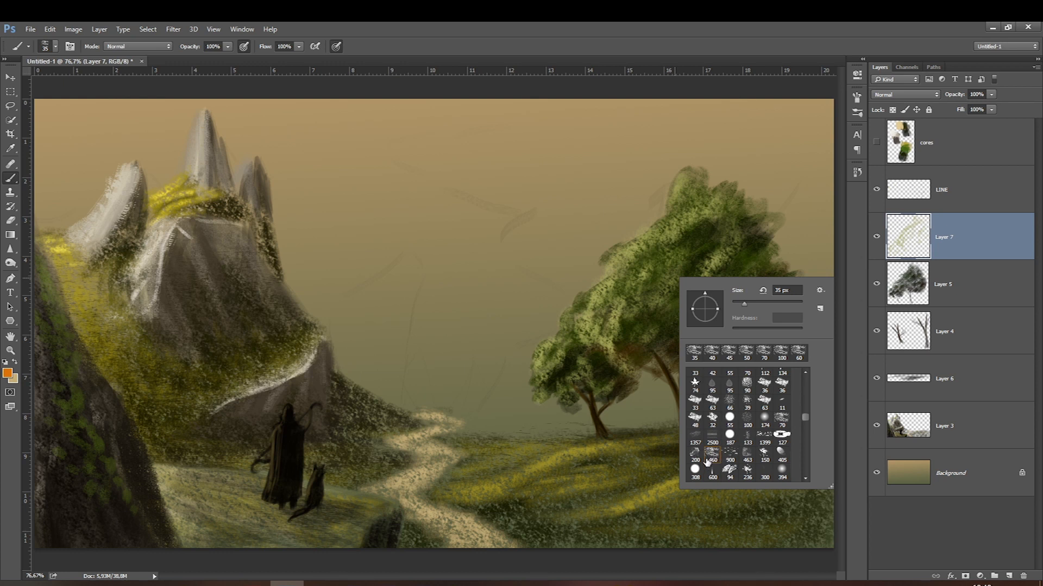
left_click(759, 437)
Create a new layer above Layer 7 and reduce the textured brush to 150 px.
left_click(1010, 576)
key("bracketleft")
key("bracketleft")
key("bracketleft")
key("bracketleft")
key("bracketleft")
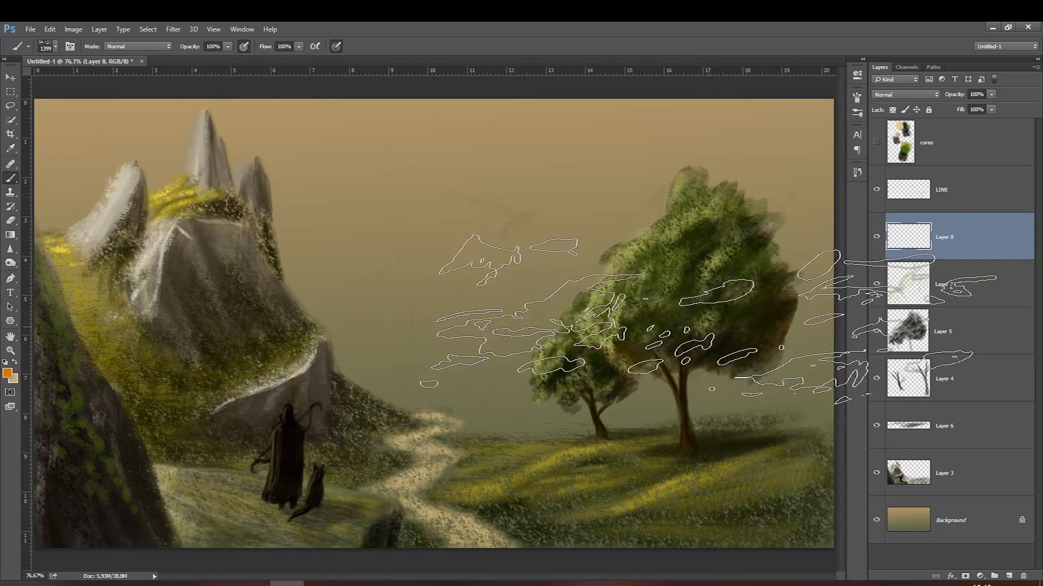
key("bracketleft")
key("bracketleft")
key("bracketleft")
key("bracketleft")
key("bracketleft")
key("bracketleft")
key("bracketleft")
key("bracketleft")
key("bracketleft")
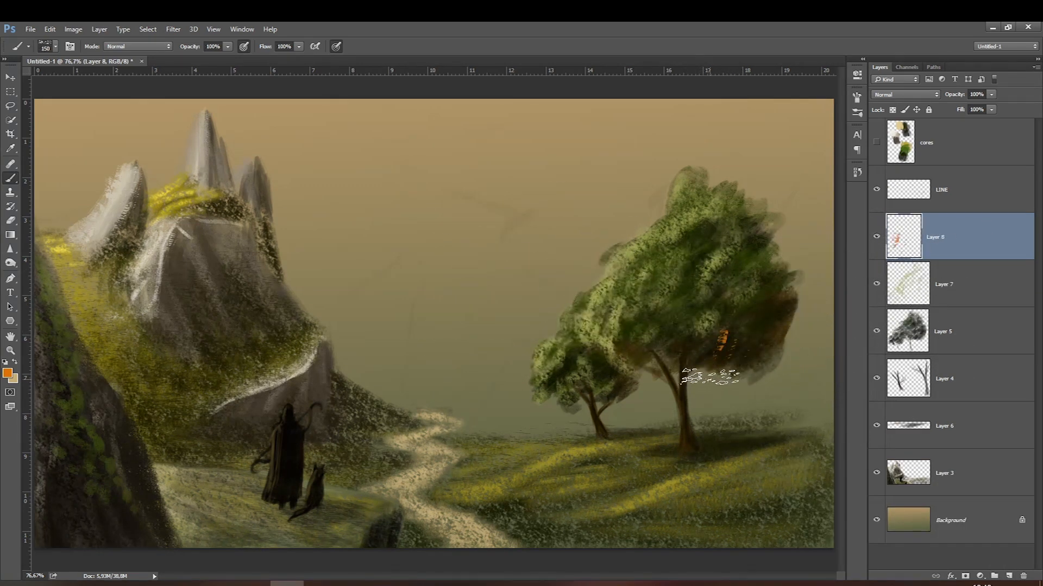
Set the brush opacity to 46% and choose a dark reddish-brown foreground color.
left_click(227, 46)
left_click_drag(227, 58, 198, 58)
left_click(8, 376)
left_click_drag(331, 384, 369, 379)
left_click(479, 279)
Scatter reddish-brown leaf texture across the large tree's crown, reducing the brush size for smaller dabs.
key("bracketright")
mouse_move(736, 336)
left_mouse_down()
mouse_move(707, 362)
mouse_move(738, 283)
mouse_move(674, 336)
mouse_move(725, 249)
mouse_move(723, 226)
mouse_move(634, 356)
mouse_move(718, 312)
mouse_move(694, 345)
mouse_move(674, 322)
mouse_move(609, 318)
left_mouse_up()
key("bracketleft")
key("bracketleft")
mouse_move(692, 225)
left_mouse_down()
mouse_move(627, 292)
mouse_move(646, 326)
mouse_move(694, 231)
mouse_move(688, 305)
left_mouse_up()
key("bracketleft")
key("bracketleft")
key("bracketleft")
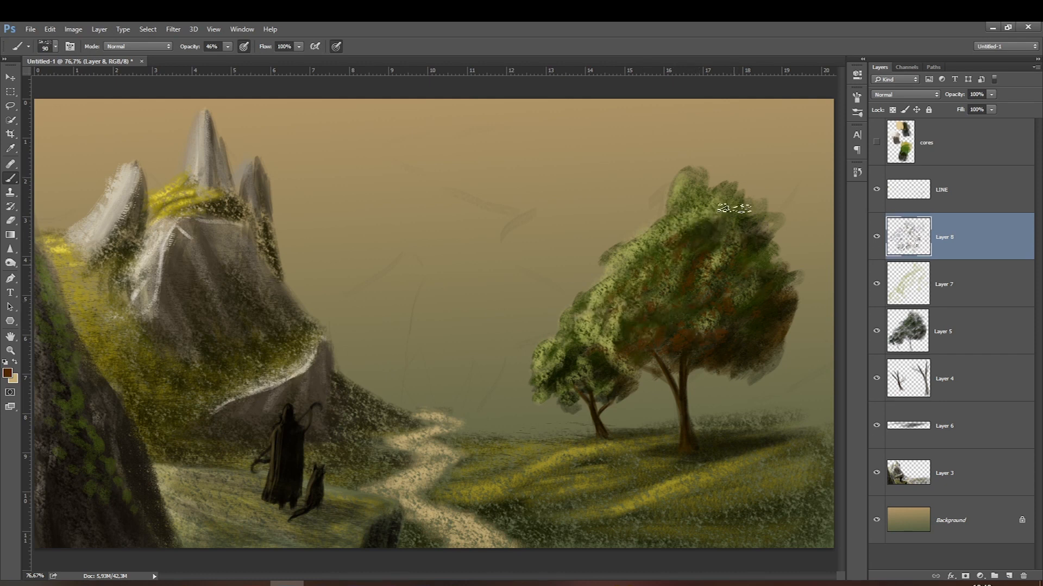
Dab reddish-brown leaf texture onto the lower part of the small tree's crown.
key("bracketright")
key("bracketright")
key("bracketright")
key("bracketright")
left_click_drag(596, 373, 584, 400)
key("bracketleft")
key("bracketleft")
key("bracketleft")
key("bracketleft")
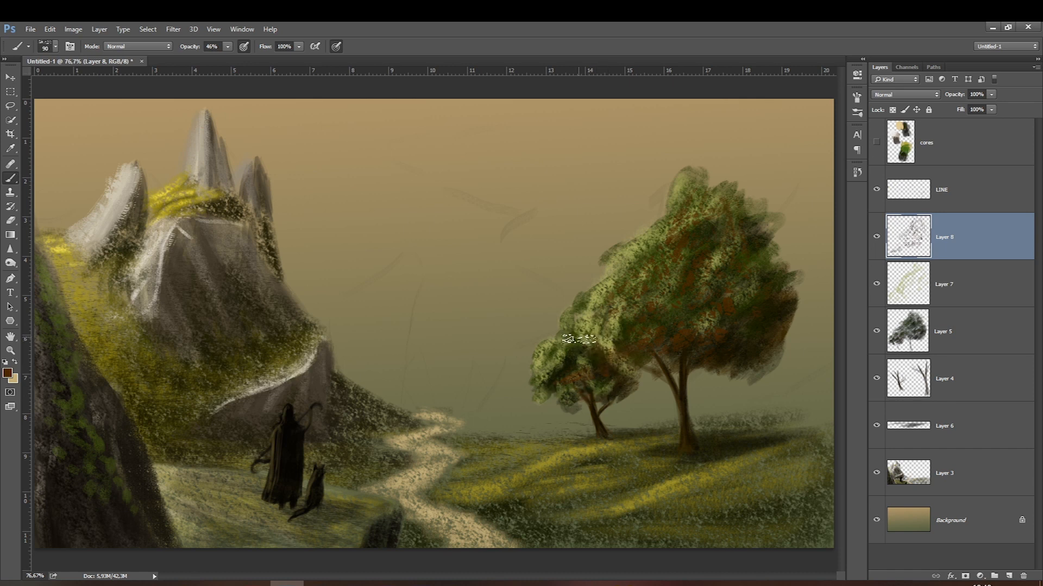
Add stray reddish-brown leaves around the large tree's crown edges, varying the brush size.
left_click(651, 225)
left_click_drag(636, 209, 660, 176)
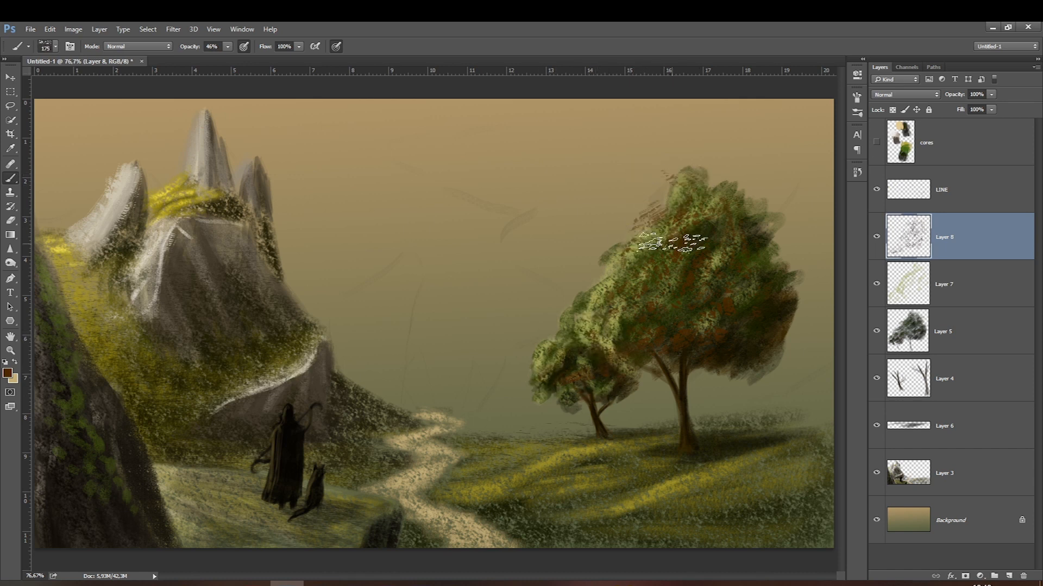
key("bracketright")
key("bracketright")
key("bracketright")
key("bracketleft")
key("bracketleft")
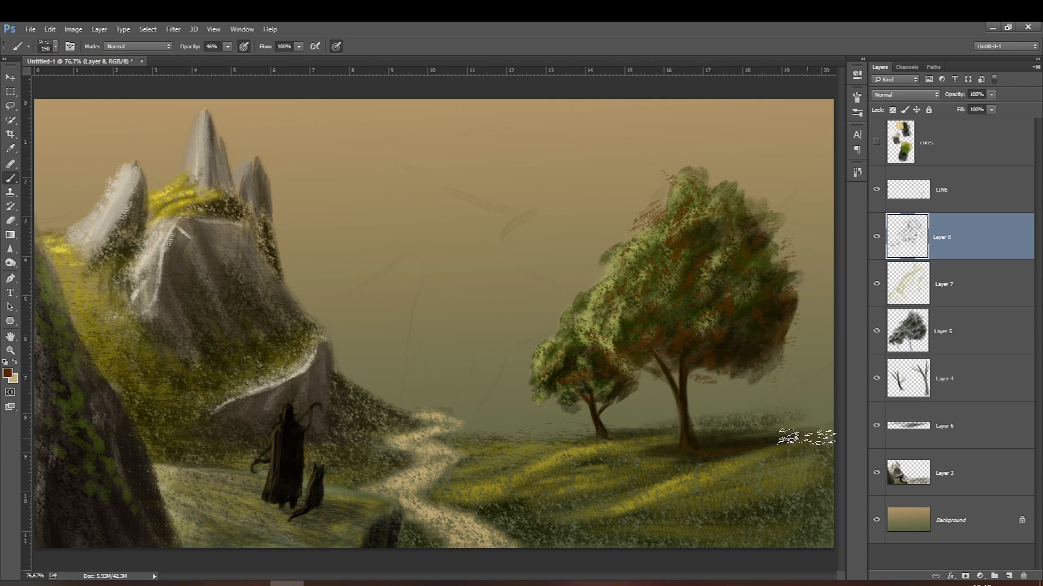
key("bracketleft")
key("bracketleft")
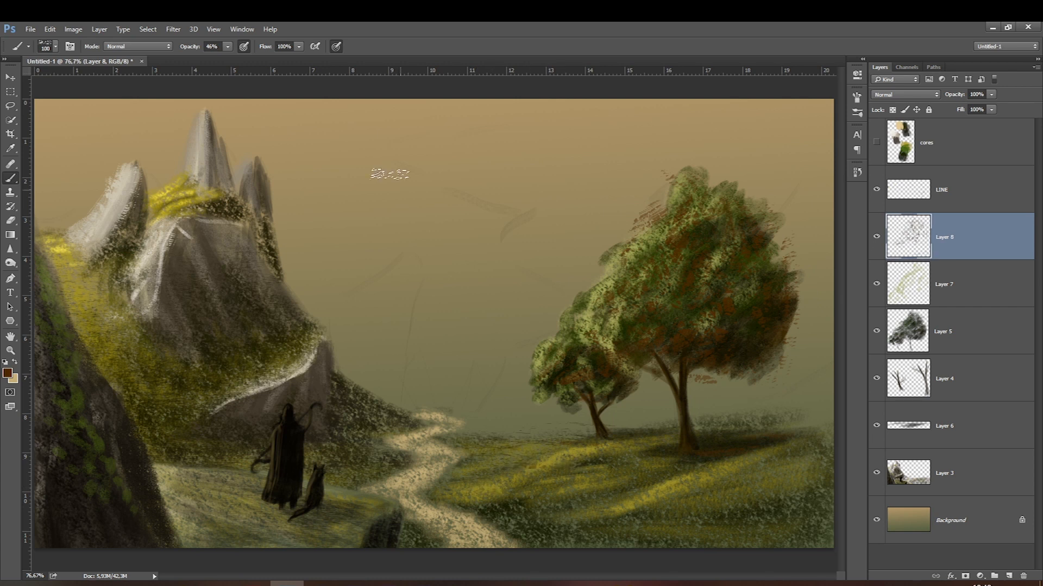
Set the brush opacity to 20% and scatter reddish-brown texture over the meadow beneath the trees, enlarging the brush to 200 px.
left_click_drag(212, 59, 213, 58)
left_click_drag(801, 458, 693, 486)
key("bracketright")
key("bracketright")
key("bracketright")
key("bracketright")
mouse_move(818, 466)
left_mouse_down()
mouse_move(750, 505)
mouse_move(656, 505)
left_mouse_up()
mouse_move(790, 452)
left_mouse_down()
mouse_move(628, 526)
mouse_move(545, 527)
left_mouse_up()
left_click_drag(620, 435, 510, 488)
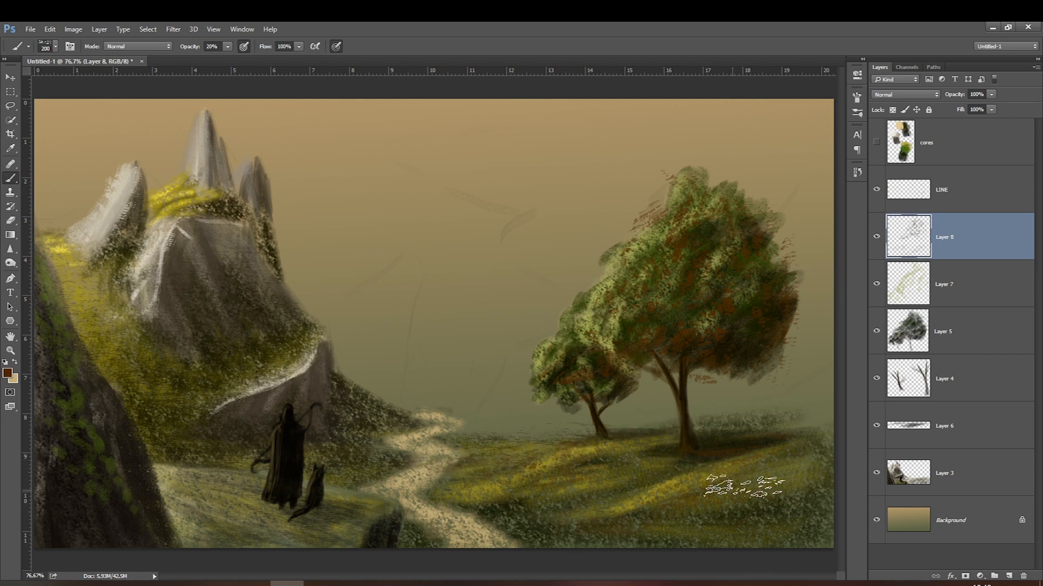
Add faint reddish-brown texture to the slopes and foreground grass around the cloaked figure, reducing the brush to 150 px.
key("bracketleft")
left_click_drag(333, 436, 361, 405)
mouse_move(377, 445)
left_mouse_down()
mouse_move(366, 457)
mouse_move(278, 445)
left_mouse_up()
key("bracketleft")
key("bracketright")
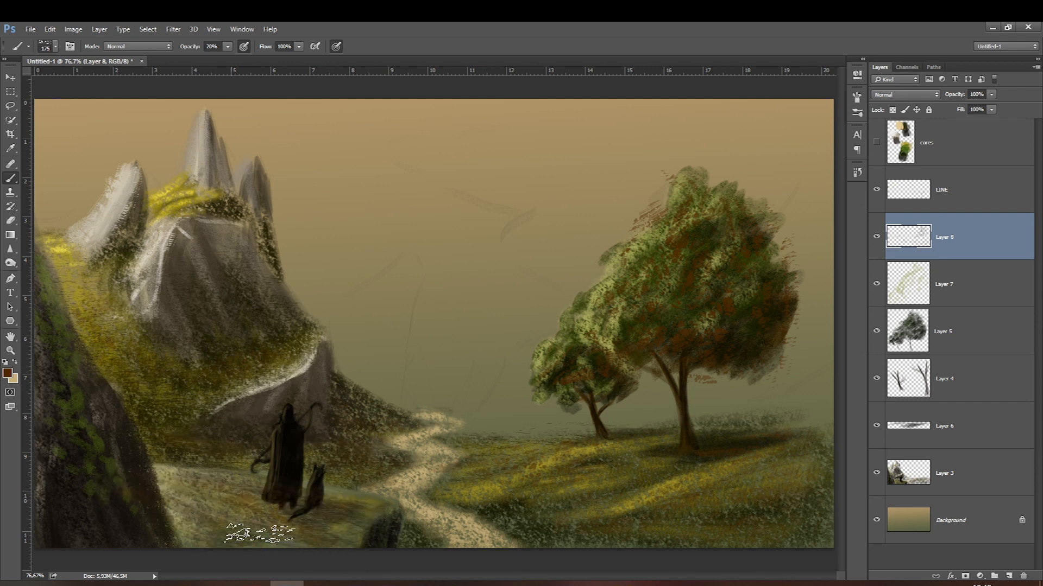
key("bracketleft")
Choose the 600 px bristle brush preset and set a yellow foreground color sampled from the meadow.
right_click(323, 513)
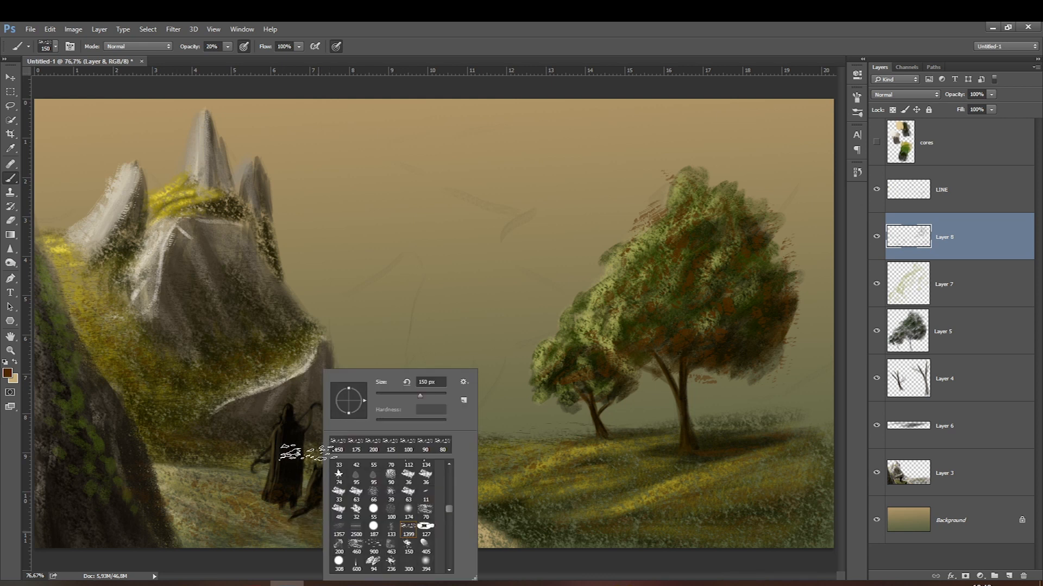
scroll(332, 548, "down", 2)
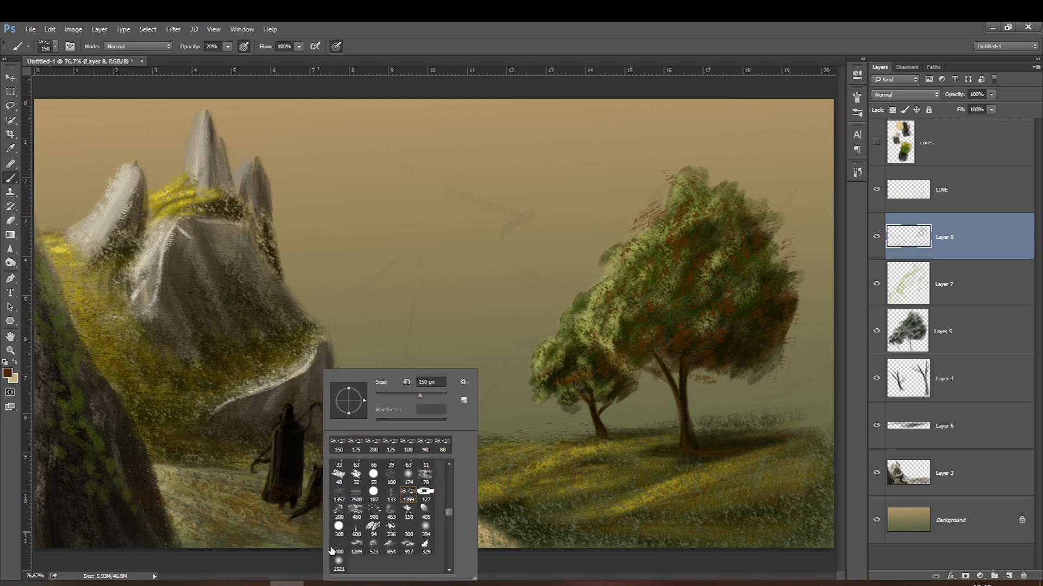
left_click(355, 535)
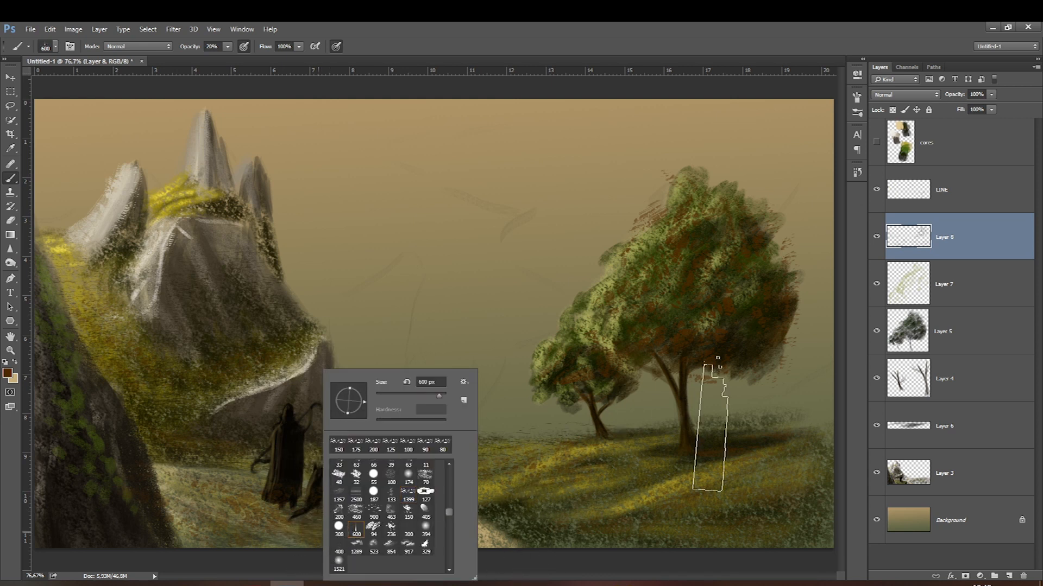
left_click(857, 242)
left_click(8, 373)
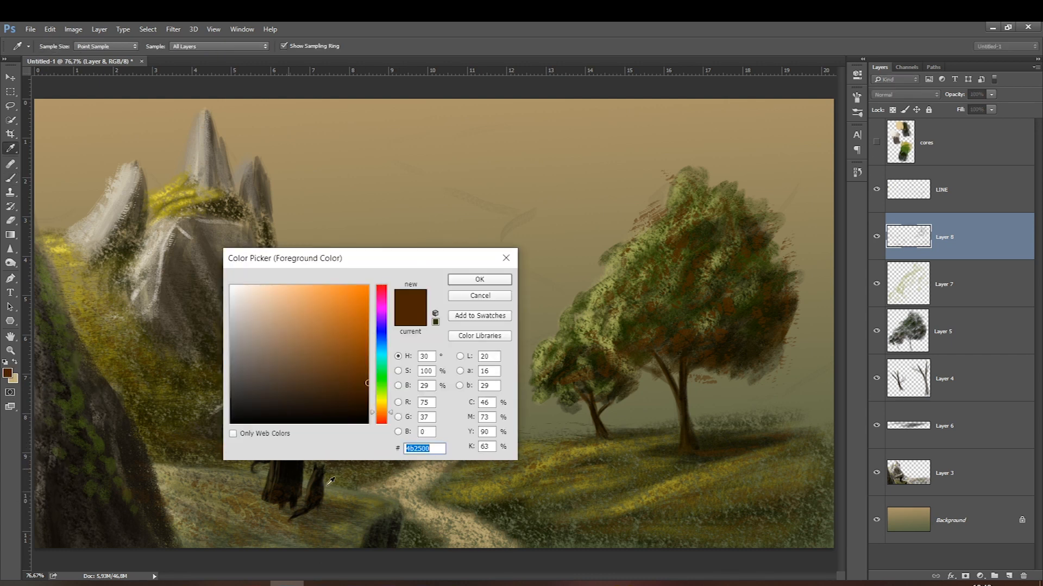
left_click(482, 493)
left_click(324, 305)
left_click(480, 279)
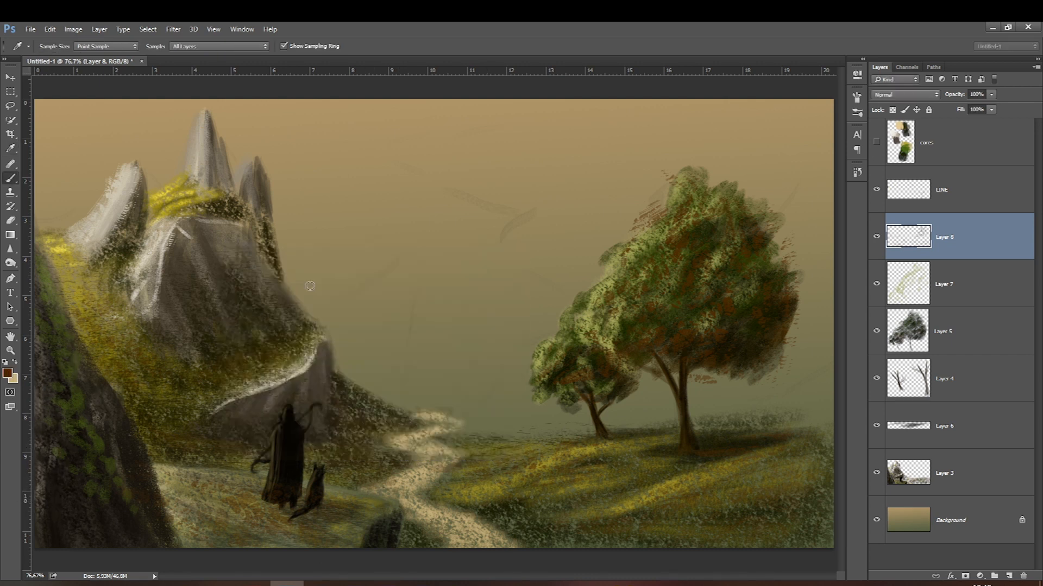
Paint thin yellow grass blades on the foreground slope beside the cloaked figure, reducing the brush to about 35 px.
key("bracketleft")
key("bracketleft")
key("bracketleft")
key("bracketleft")
key("bracketleft")
key("bracketleft")
key("bracketleft")
key("bracketleft")
key("bracketleft")
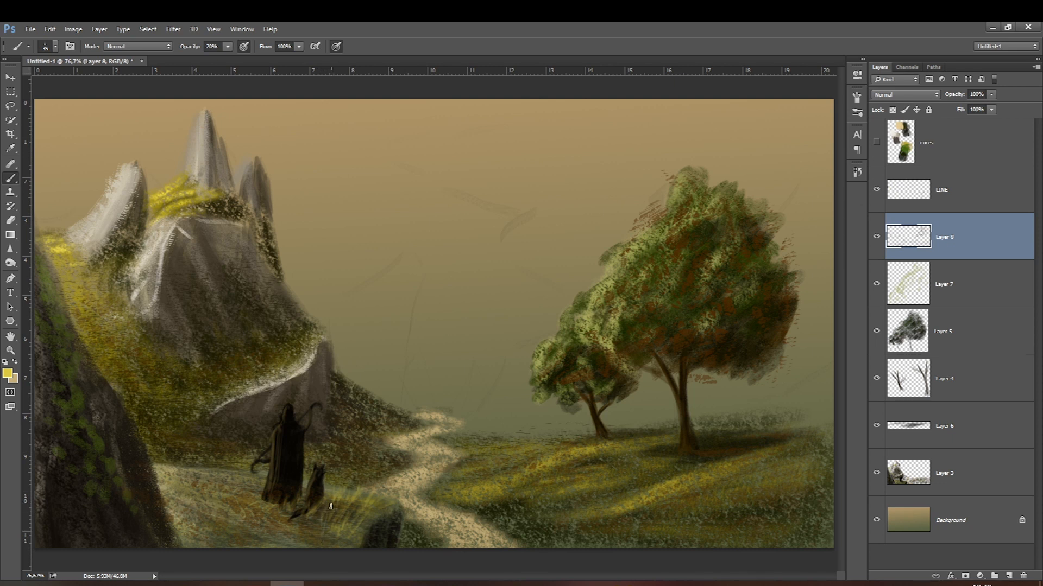
Switch to the 134 px grass-blade brush preset.
right_click(251, 495)
key("bracketright")
scroll(337, 545, "up", 3)
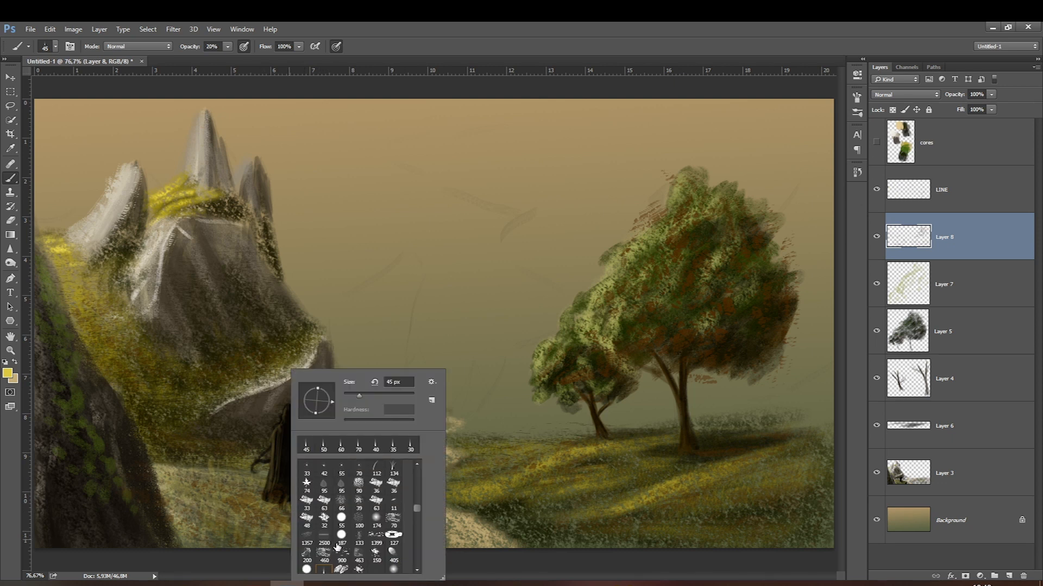
left_click(942, 245)
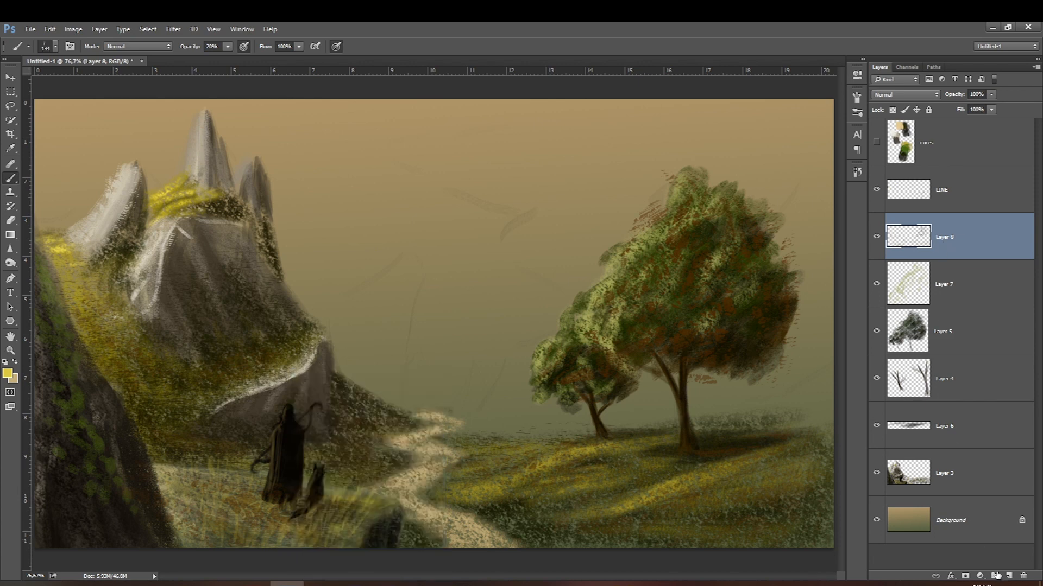
Add a new layer for the grass and choose a very dark olive-brown foreground color.
left_click(1008, 576)
left_click(8, 375)
mouse_move(348, 355)
left_mouse_down()
mouse_move(370, 379)
mouse_move(365, 392)
left_mouse_up()
key("Return")
Paint dark grass tufts across the foreground slope around the cloaked figure, enlarging the brush to 125 px.
key("bracketleft")
key("bracketright")
key("bracketright")
mouse_move(374, 512)
left_mouse_down()
mouse_move(304, 516)
mouse_move(256, 537)
left_mouse_up()
key("ctrl+z")
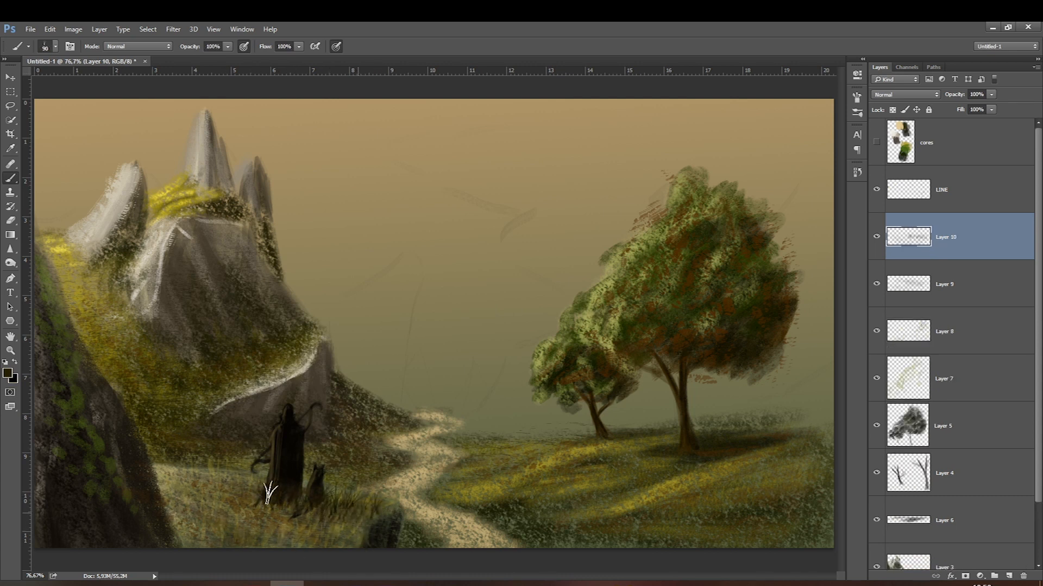
mouse_move(265, 492)
left_mouse_down()
mouse_move(162, 482)
mouse_move(194, 478)
mouse_move(190, 495)
left_mouse_up()
key("bracketright")
key("bracketright")
mouse_move(317, 521)
left_mouse_down()
mouse_move(333, 550)
mouse_move(192, 512)
mouse_move(333, 543)
mouse_move(179, 531)
mouse_move(209, 514)
mouse_move(244, 528)
mouse_move(388, 505)
left_mouse_up()
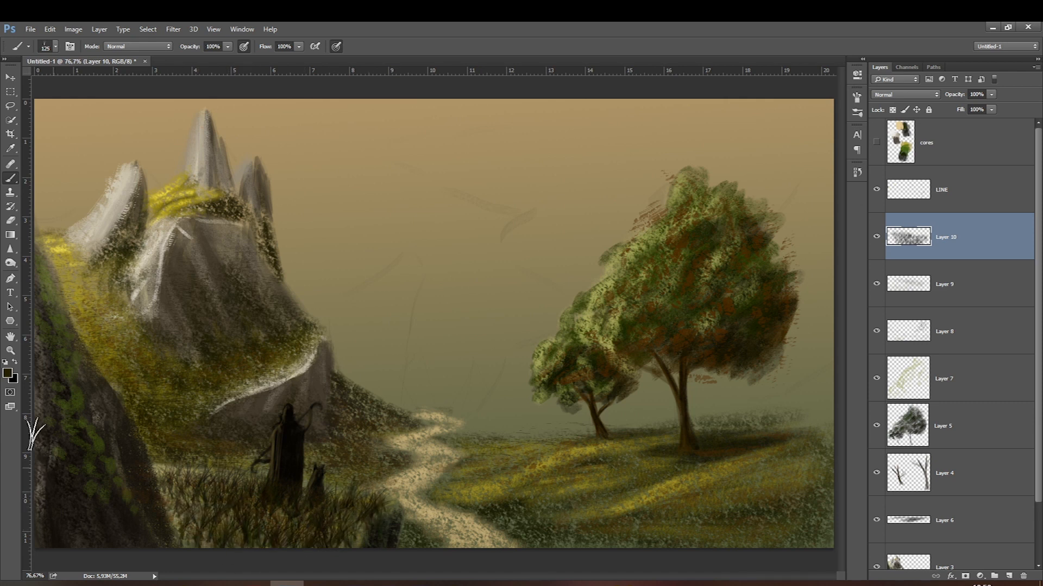
Soften the dark foreground grass around the figure with a large Eraser at 25% opacity.
left_click(10, 220)
left_click_drag(185, 48, 183, 62)
key("bracketright")
key("bracketright")
key("bracketright")
key("bracketright")
key("bracketright")
key("bracketright")
key("bracketright")
mouse_move(163, 473)
left_mouse_down()
mouse_move(240, 534)
mouse_move(174, 475)
left_mouse_up()
left_click_drag(278, 477, 304, 461)
key("bracketleft")
key("bracketleft")
key("bracketleft")
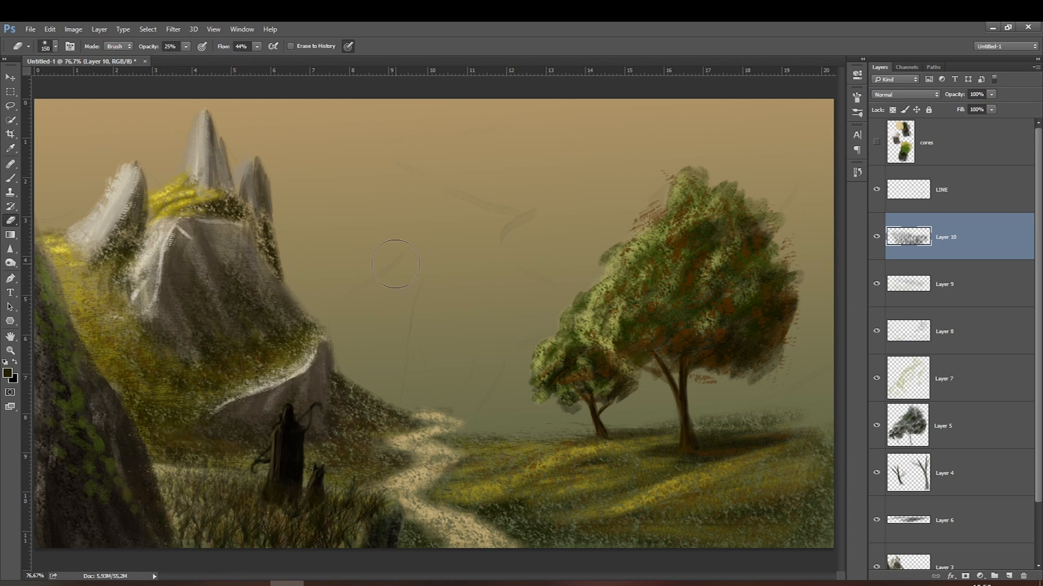
Set the dark grass layer's blend mode to Soft Light and toggle its visibility to compare the effect.
left_click(905, 94)
left_click(882, 213)
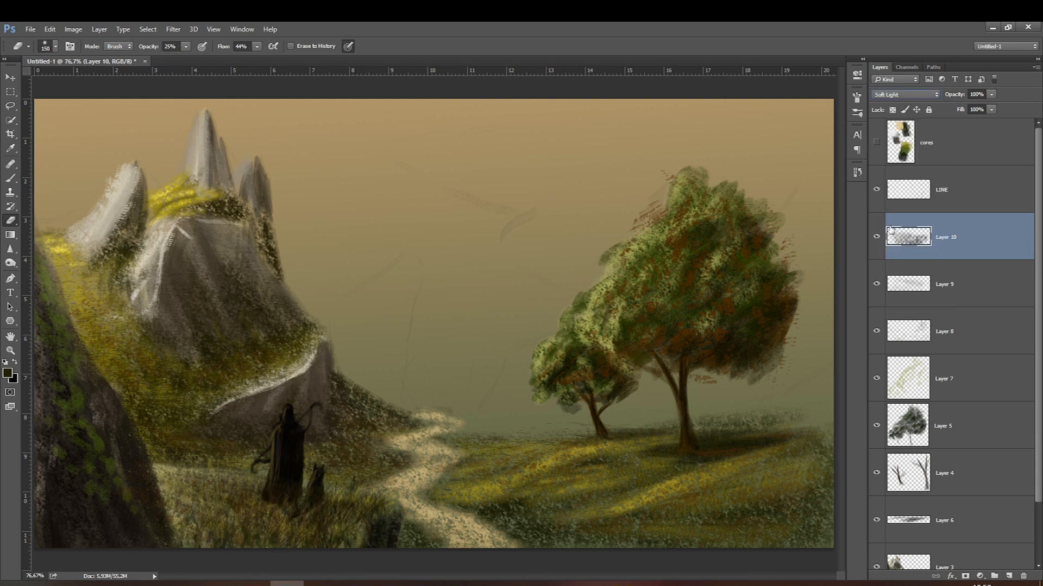
key("shift+plus")
left_click(875, 239)
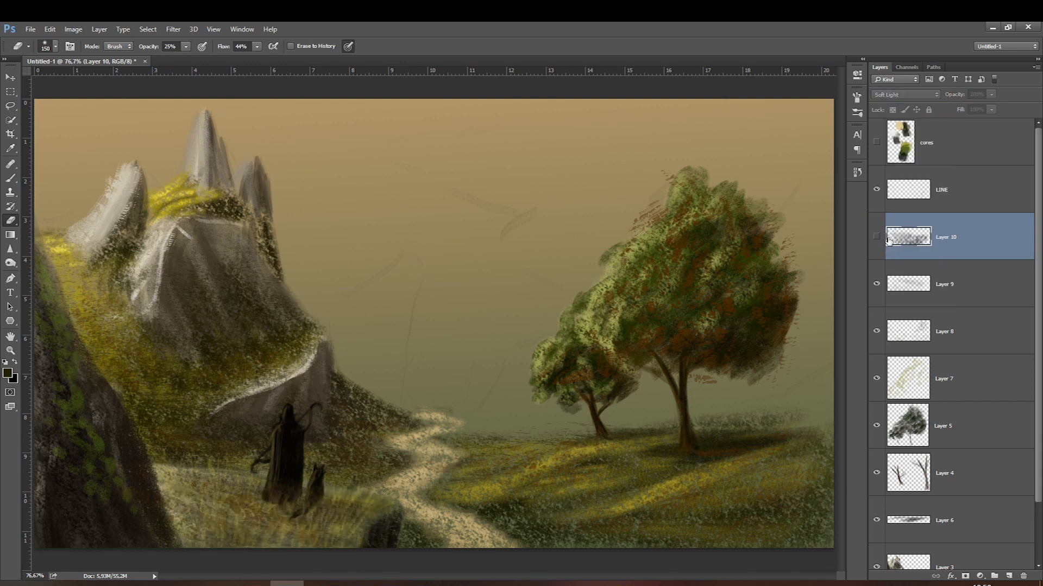
left_click(876, 237)
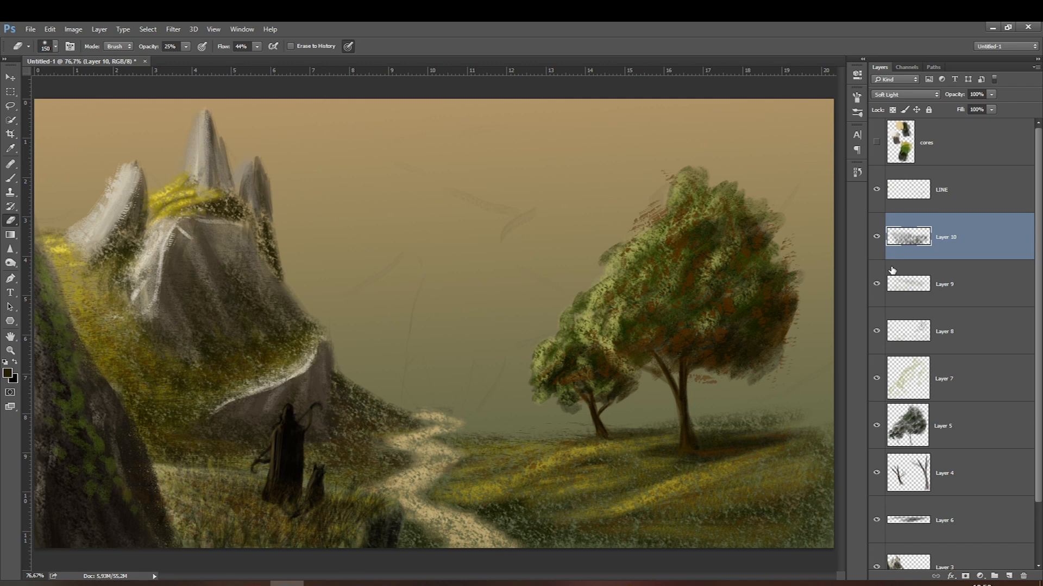
Return to the Brush tool with the 600 px bristle brush preset.
key("b")
right_click(401, 474)
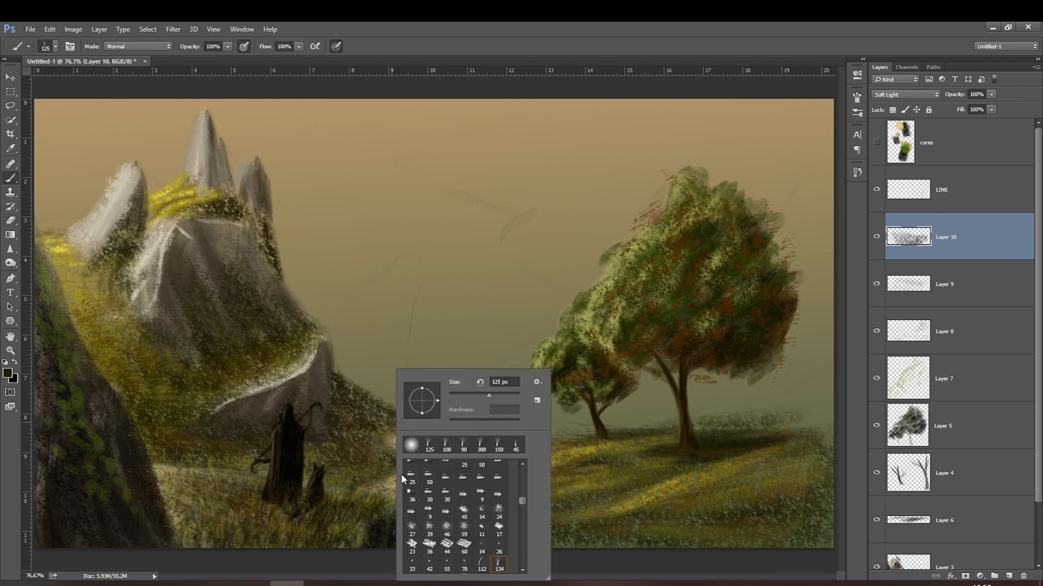
scroll(468, 561, "down", 5)
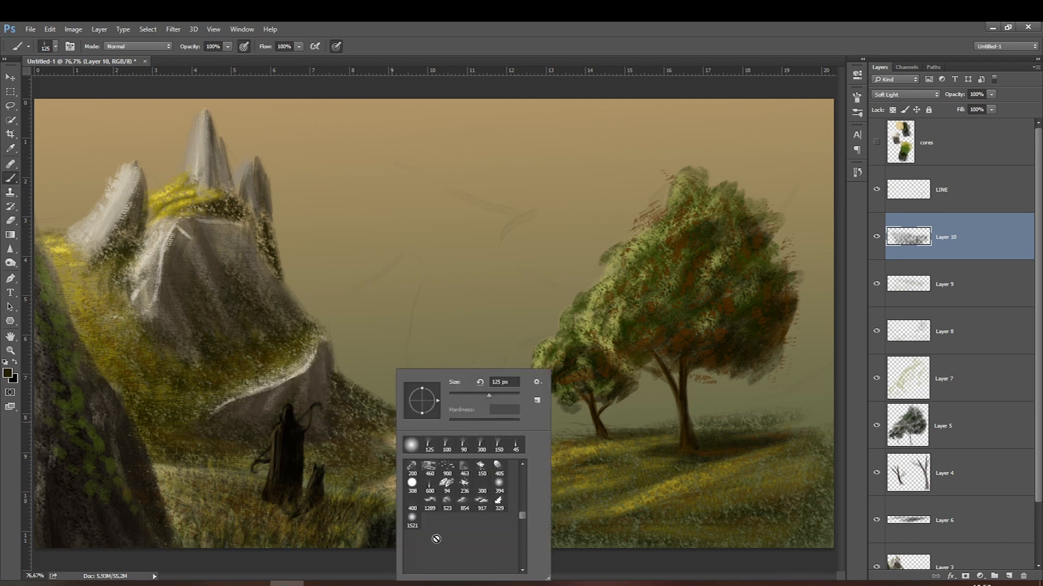
scroll(429, 540, "up", 1)
left_click(843, 281)
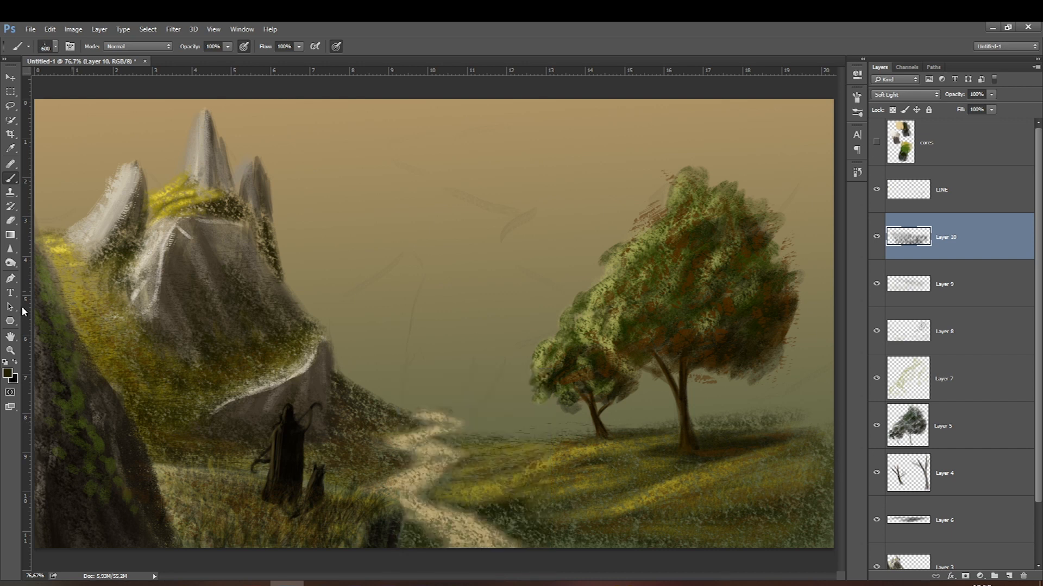
Set the foreground color to bright yellow #fff731.
left_click(8, 373)
left_click(318, 293)
mouse_move(317, 293)
left_mouse_down()
mouse_move(326, 303)
mouse_move(322, 288)
left_mouse_up()
left_click(669, 483)
left_click(342, 284)
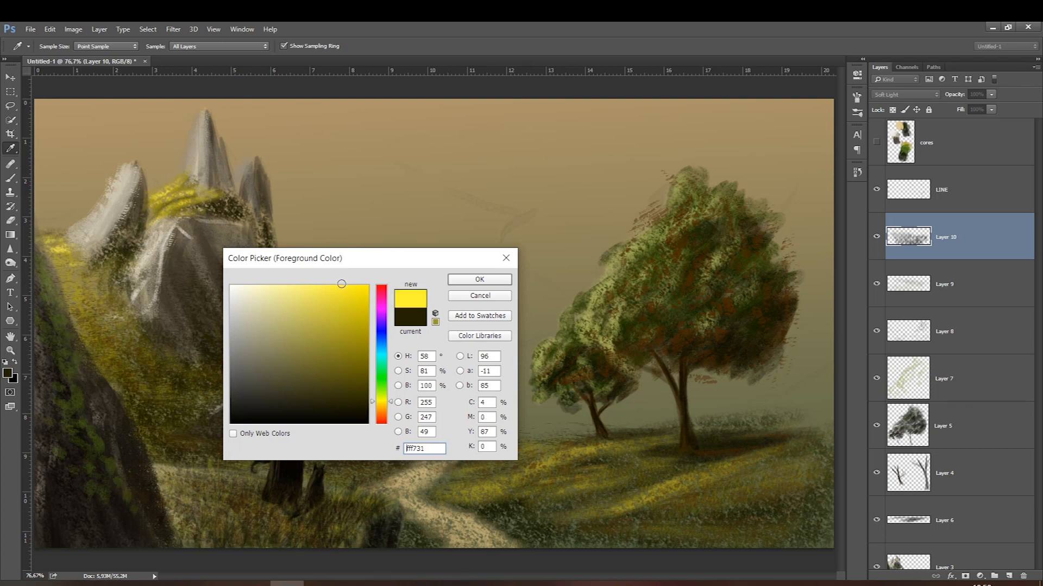
key("Return")
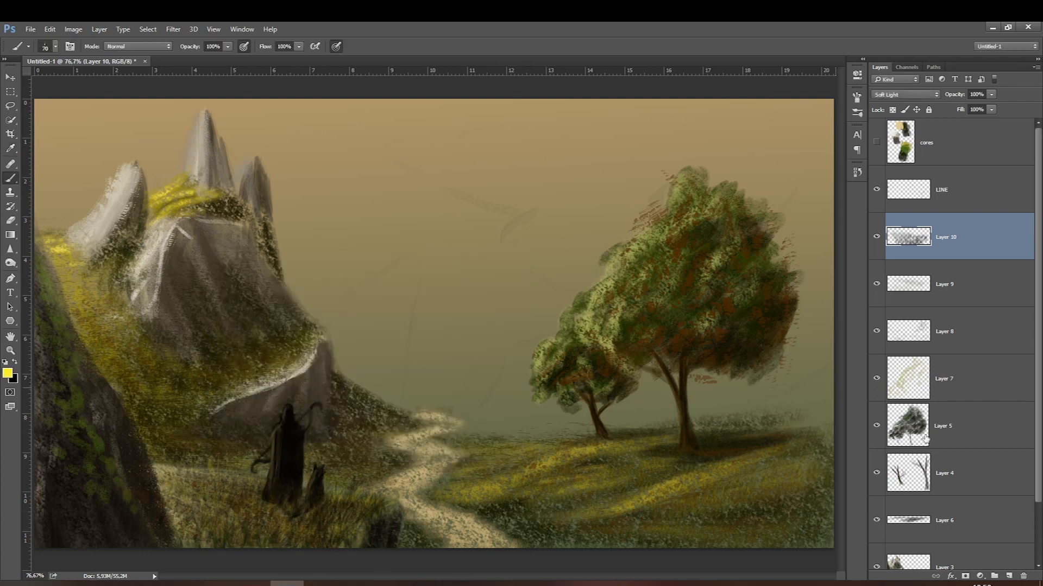
Add a new layer and paint small bright yellow grass blades across the foreground slope with a 25 to 30 px brush.
left_click(1009, 577)
key("bracketleft")
key("bracketleft")
key("bracketleft")
key("bracketleft")
mouse_move(361, 505)
left_mouse_down()
mouse_move(337, 504)
mouse_move(336, 492)
mouse_move(361, 518)
mouse_move(391, 499)
mouse_move(339, 519)
left_mouse_up()
key("bracketright")
key("bracketleft")
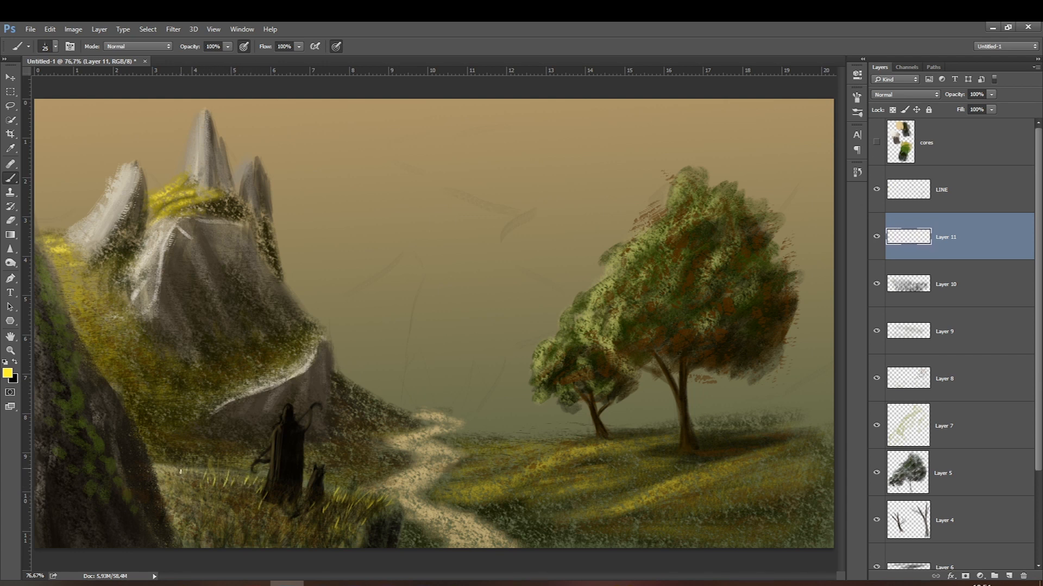
key("bracketright")
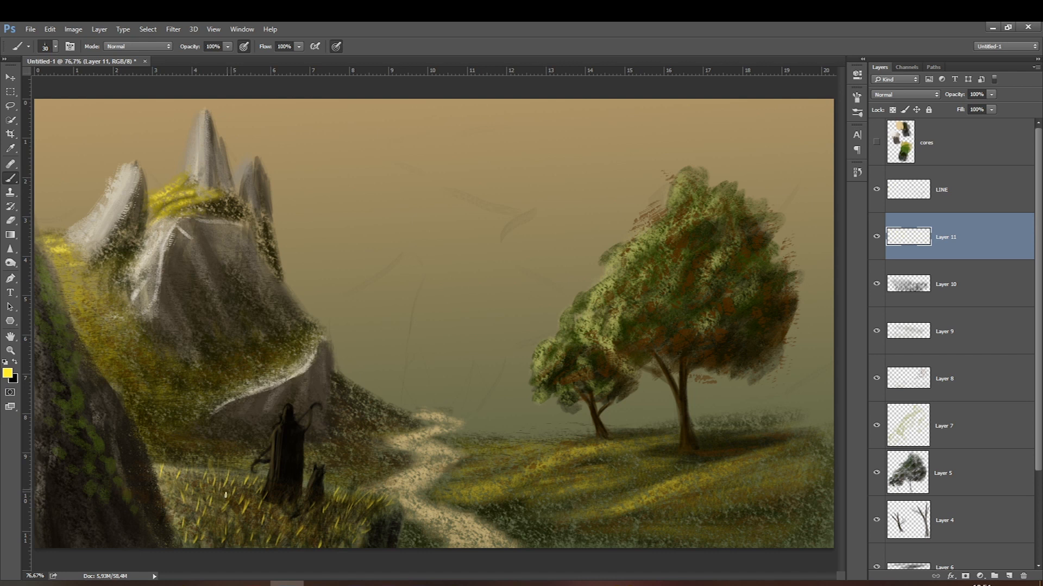
Soften the yellow grass blades around the cloaked figure with the Eraser at 25% opacity, varying its size.
key("e")
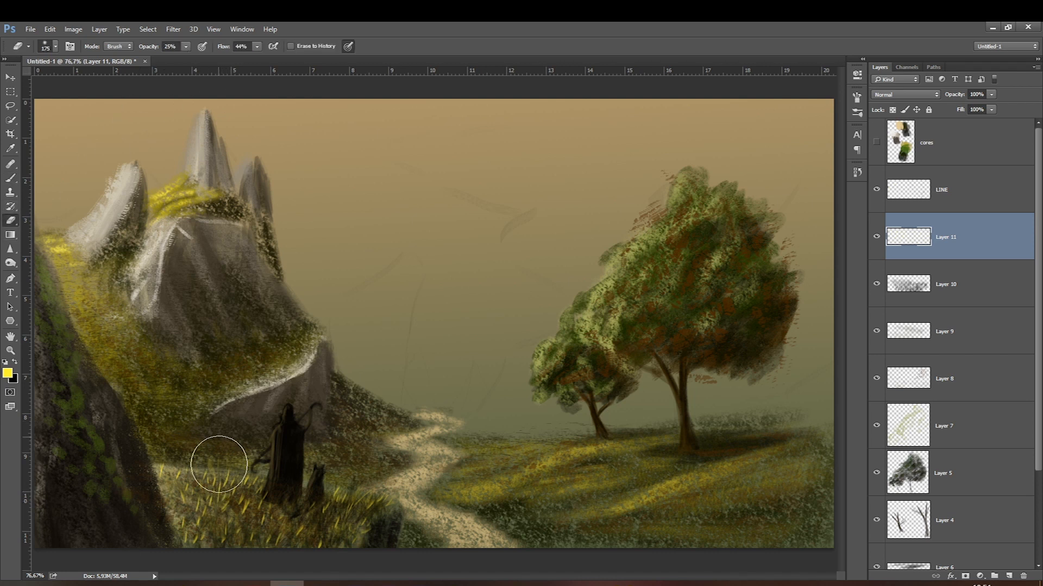
key("bracketleft")
key("bracketleft")
key("bracketleft")
key("bracketleft")
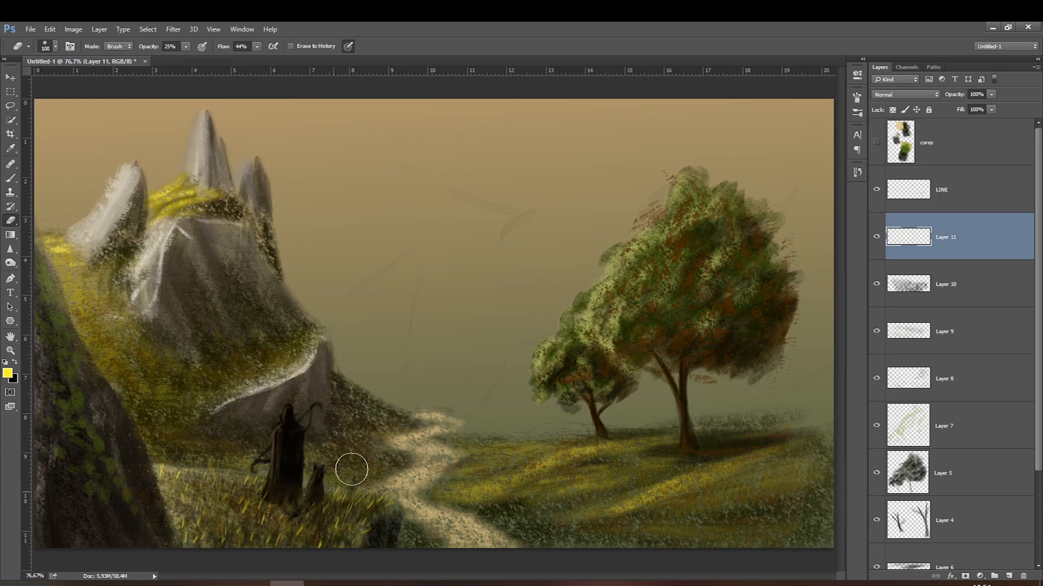
key("bracketright")
key("bracketright")
key("bracketleft")
key("bracketleft")
key("bracketleft")
key("bracketleft")
key("bracketleft")
key("bracketleft")
key("bracketleft")
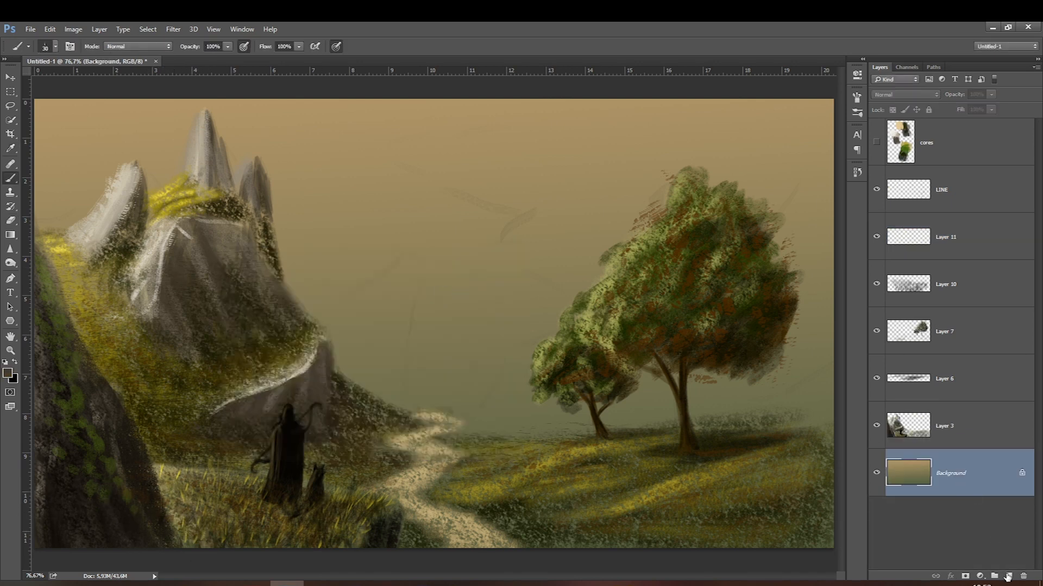
Add a new layer directly above the background and block in dark distant hills behind the trees, switching to a textured brush.
left_click(1007, 576)
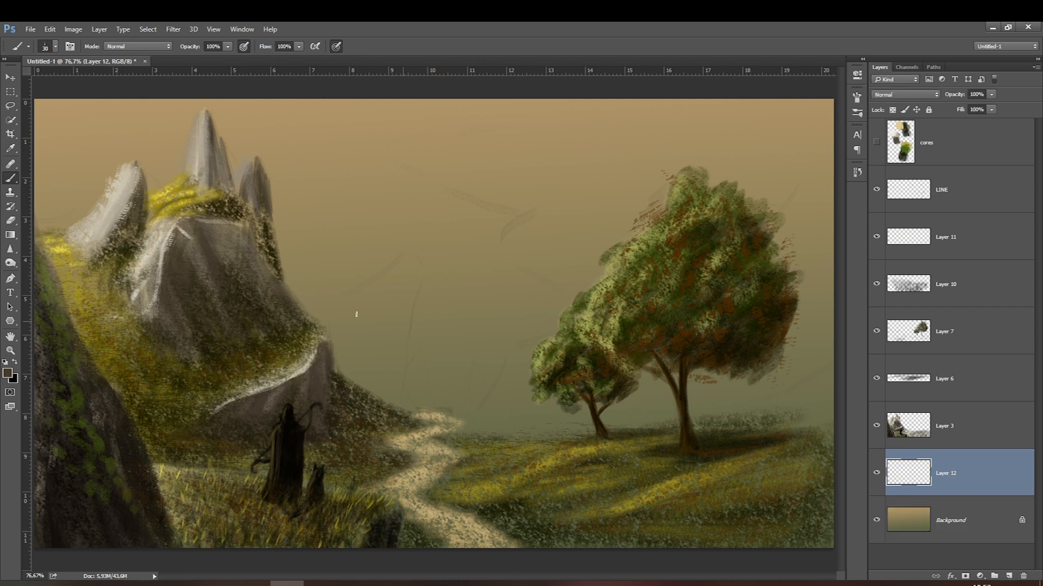
key("bracketright")
key("bracketright")
key("bracketright")
key("bracketright")
key("bracketright")
key("bracketright")
key("bracketright")
key("bracketright")
key("bracketright")
key("bracketright")
key("bracketright")
key("bracketright")
key("bracketright")
key("bracketright")
left_click_drag(786, 402, 782, 458)
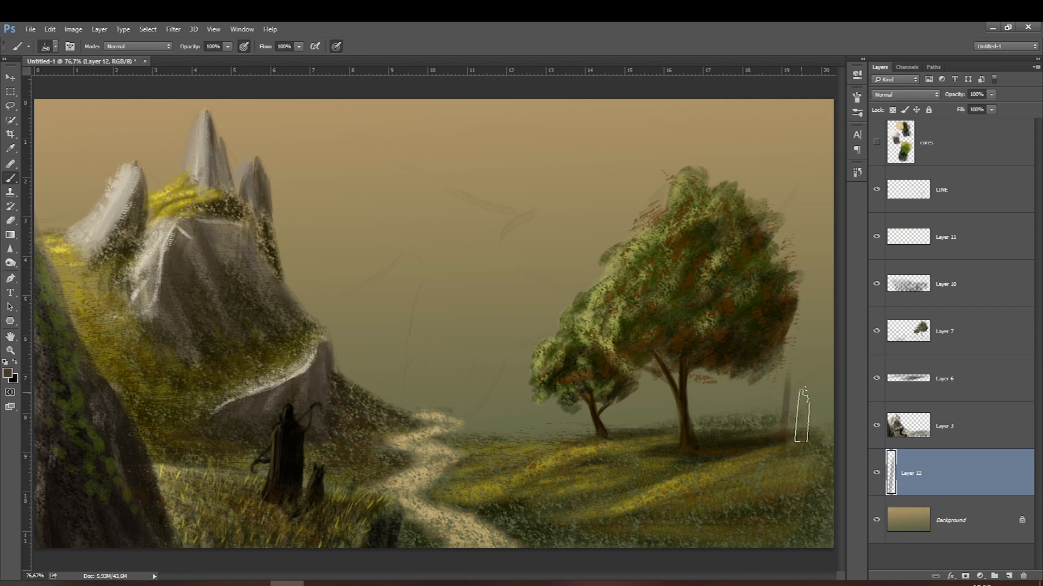
left_click_drag(756, 426, 841, 406)
right_click(748, 407)
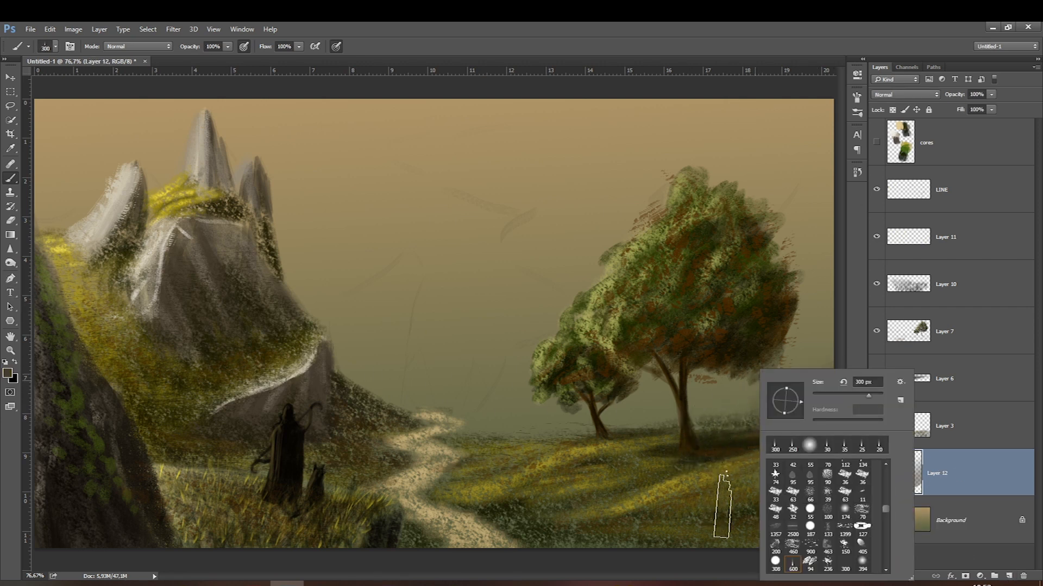
left_click(792, 546)
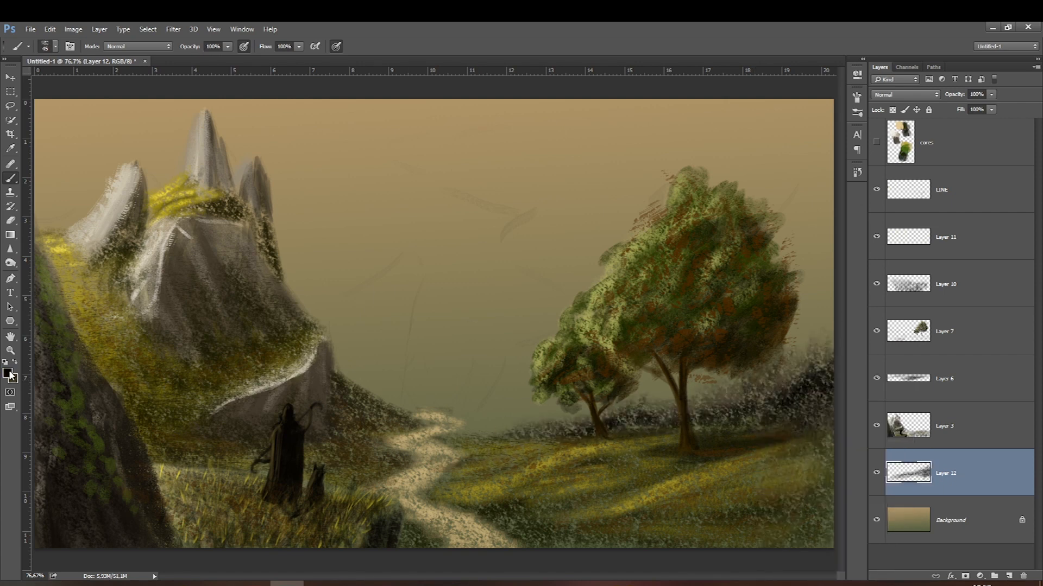
Choose a light grey foreground color and paint a pale rocky ridge over the dark hills behind the trees.
left_click(8, 373)
left_click(249, 314)
left_click(480, 277)
mouse_move(784, 367)
left_mouse_down()
mouse_move(827, 343)
mouse_move(778, 371)
mouse_move(822, 336)
mouse_move(819, 353)
mouse_move(795, 365)
mouse_move(824, 351)
mouse_move(792, 373)
mouse_move(814, 364)
mouse_move(787, 399)
mouse_move(808, 379)
mouse_move(770, 409)
mouse_move(796, 379)
mouse_move(778, 398)
mouse_move(796, 392)
mouse_move(763, 410)
mouse_move(732, 397)
mouse_move(713, 421)
mouse_move(701, 399)
mouse_move(824, 340)
mouse_move(708, 378)
mouse_move(655, 412)
mouse_move(658, 362)
mouse_move(687, 396)
mouse_move(613, 408)
left_mouse_up()
key("bracketleft")
key("bracketright")
key("bracketright")
key("bracketright")
key("bracketleft")
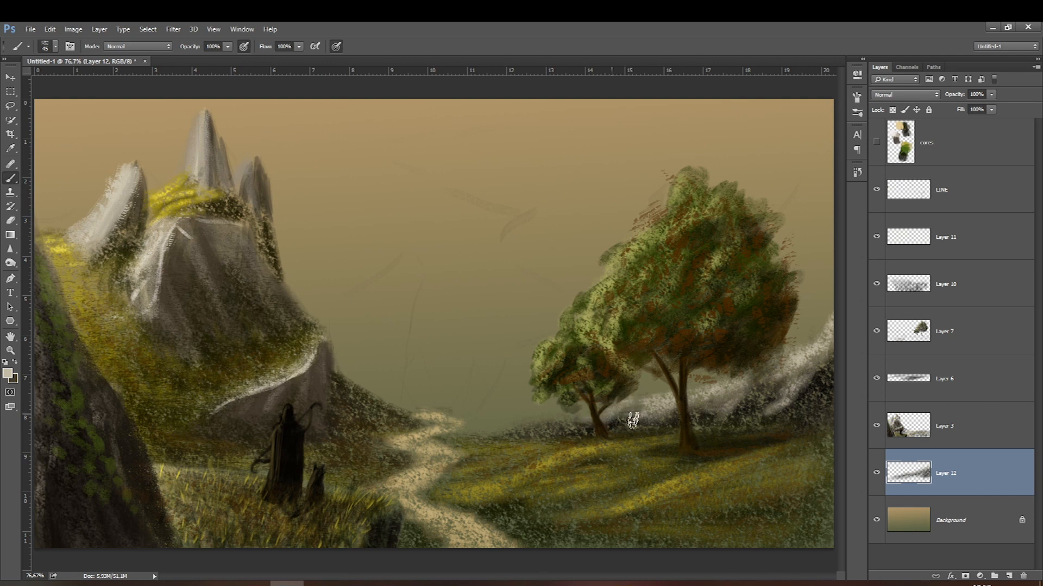
Extend the pale ridge along the horizon to the path and build up a rocky hill behind the small tree.
key("bracketright")
left_click_drag(580, 433, 537, 421)
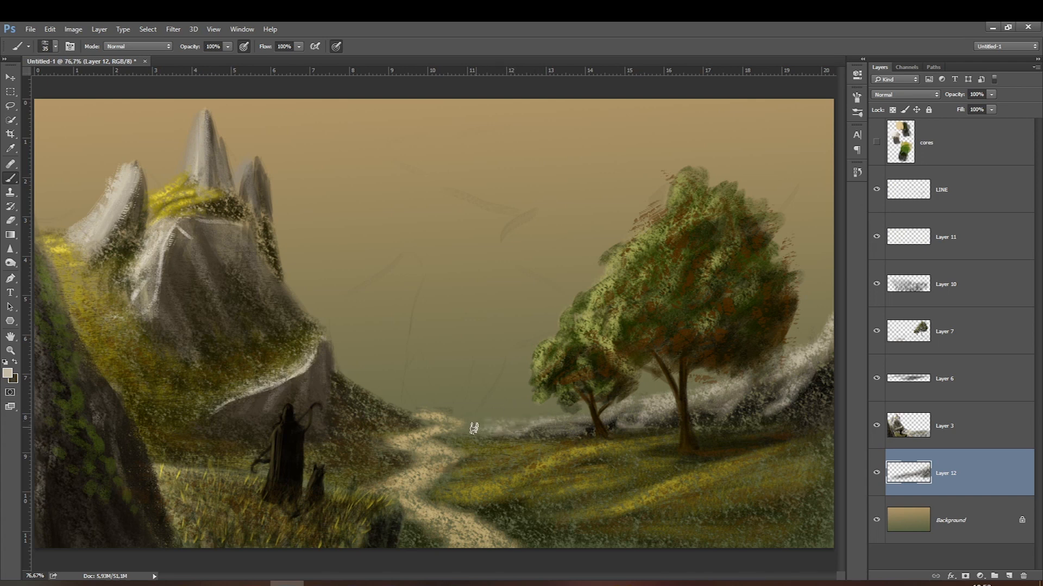
left_click_drag(459, 413, 450, 411)
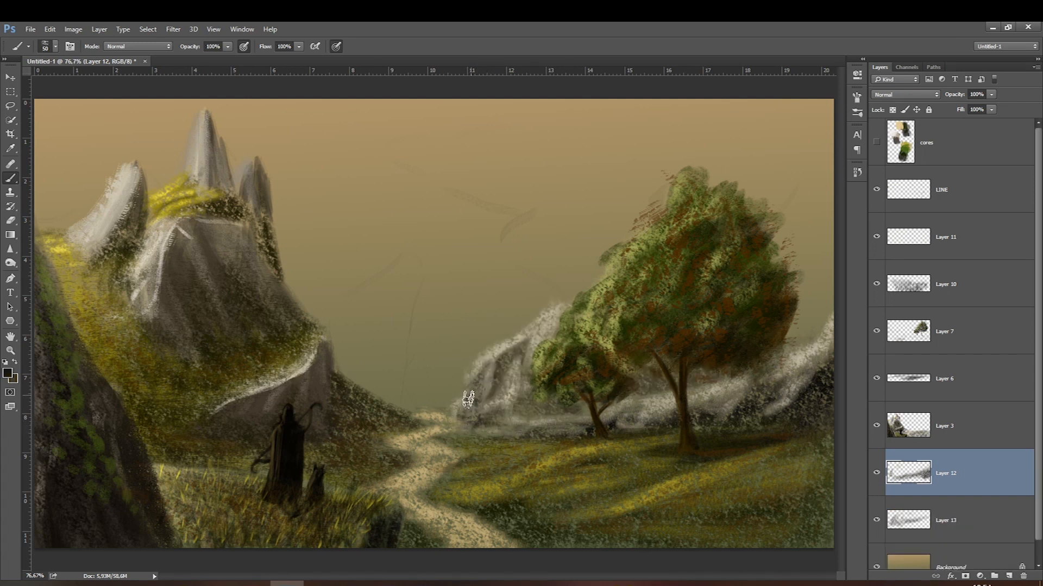
Set the foreground color to a dark olive green sampled from the meadow.
left_click(8, 374)
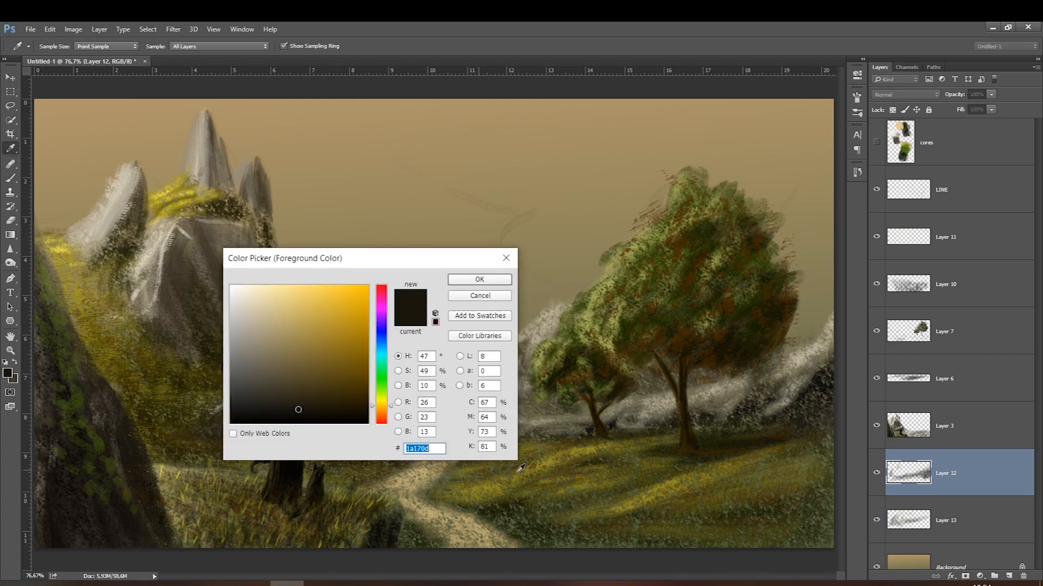
left_click(670, 466)
key("Return")
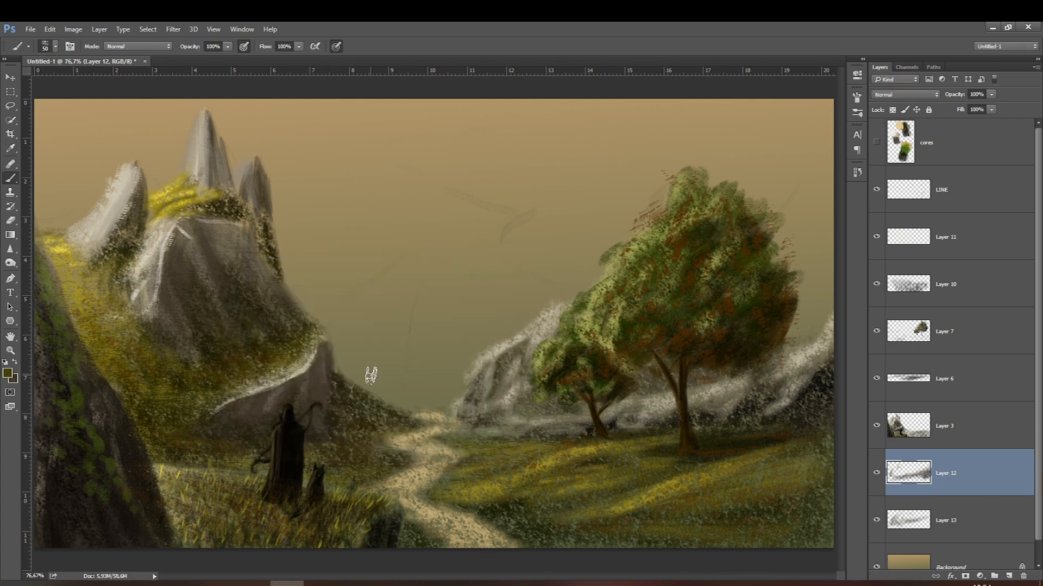
Switch to a scattered texture brush at 40 px and paint olive grass along the base of the pale ridge beside the path.
right_click(499, 387)
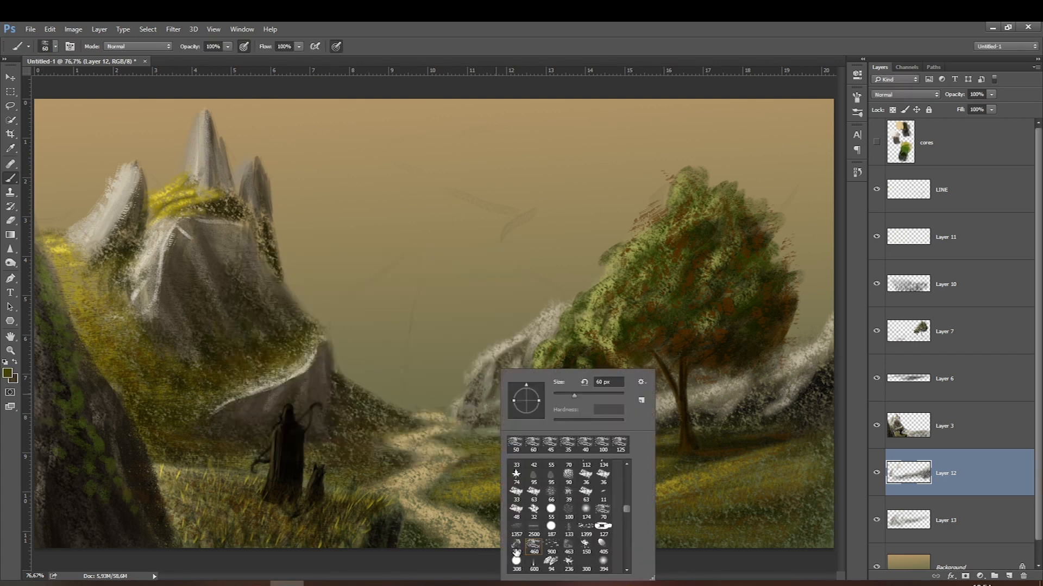
left_click(842, 454)
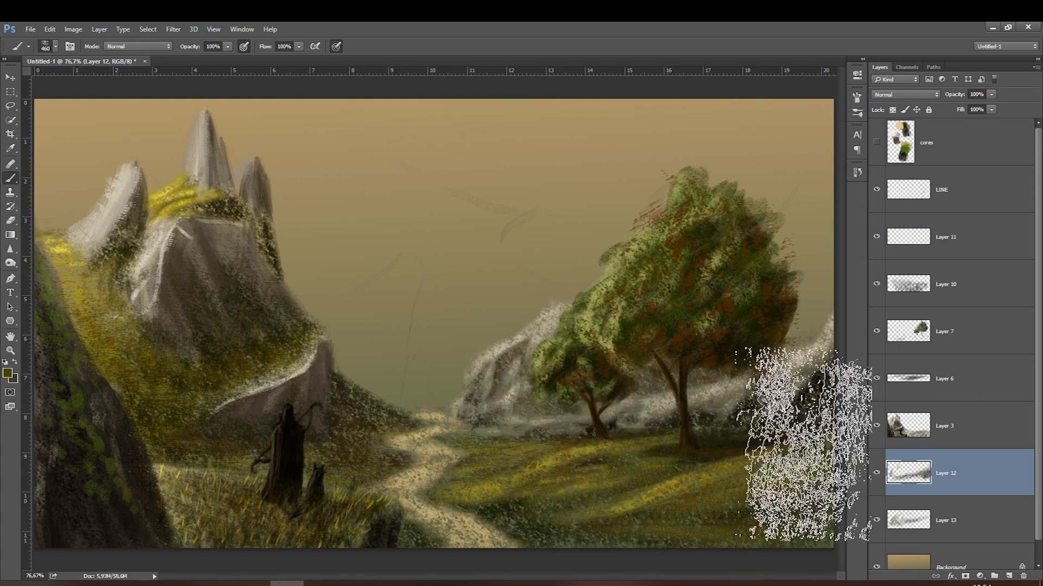
key("bracketleft")
key("bracketleft")
key("bracketleft")
key("bracketleft")
key("bracketleft")
key("bracketleft")
key("bracketleft")
key("bracketleft")
key("bracketleft")
key("bracketleft")
key("bracketleft")
key("bracketleft")
key("bracketleft")
key("bracketleft")
left_click_drag(565, 423, 462, 410)
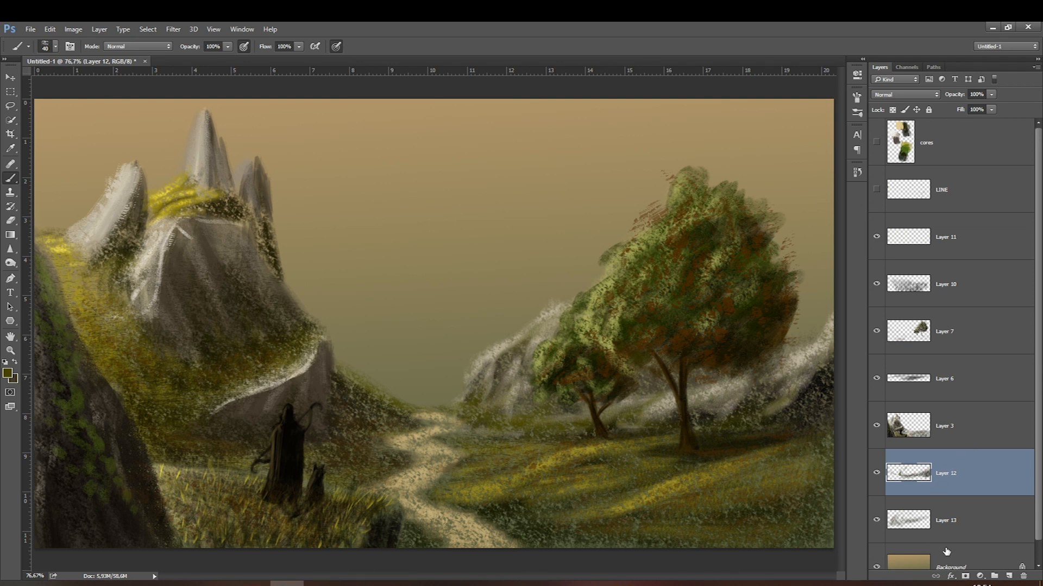
Add a new layer directly above the background, pick a cloud-shaped brush, and set the foreground color to pale cream.
left_click(946, 552)
right_click(486, 299)
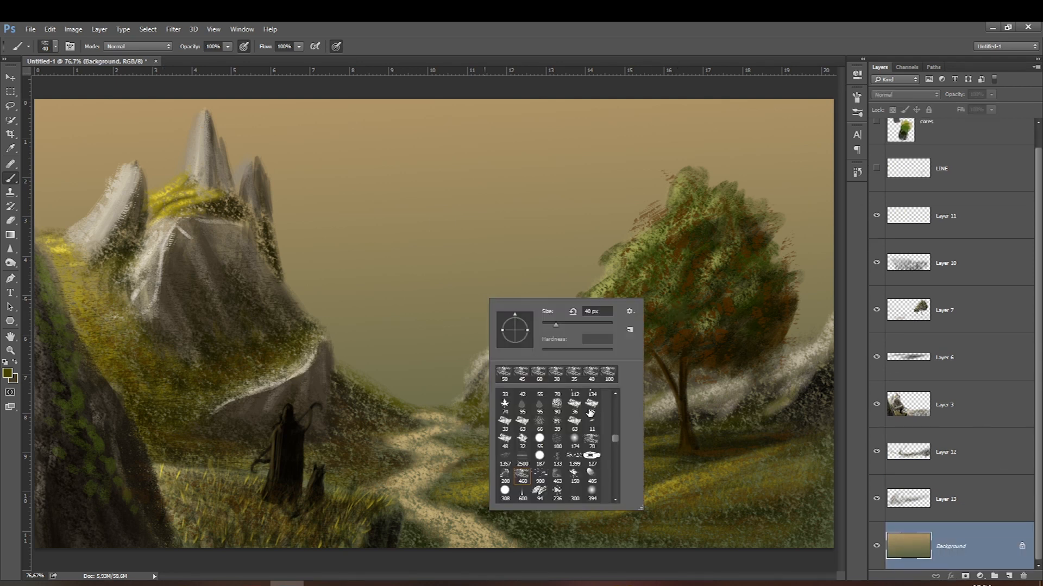
scroll(576, 451, "down", 2)
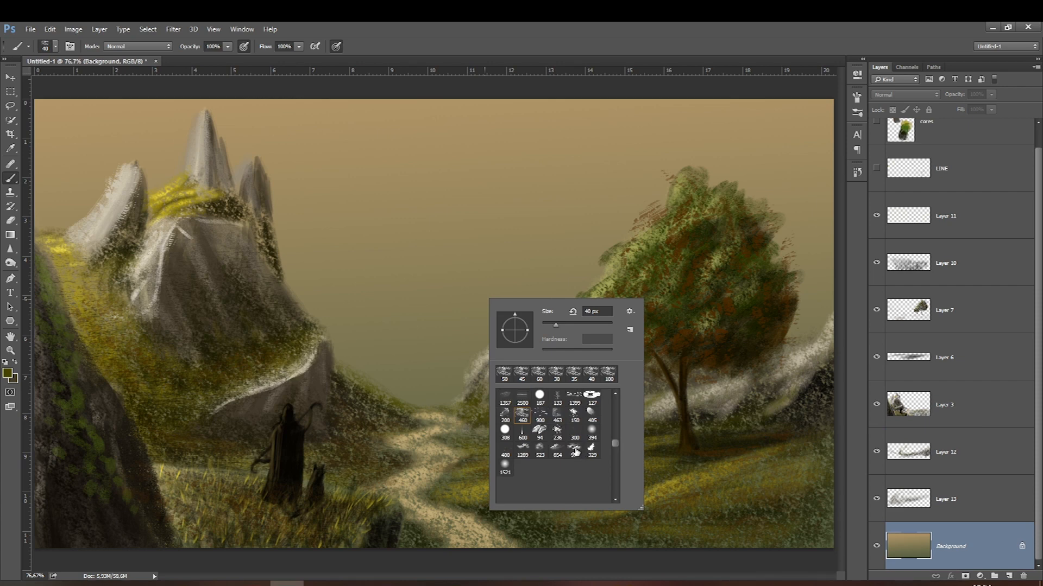
left_click(1009, 575)
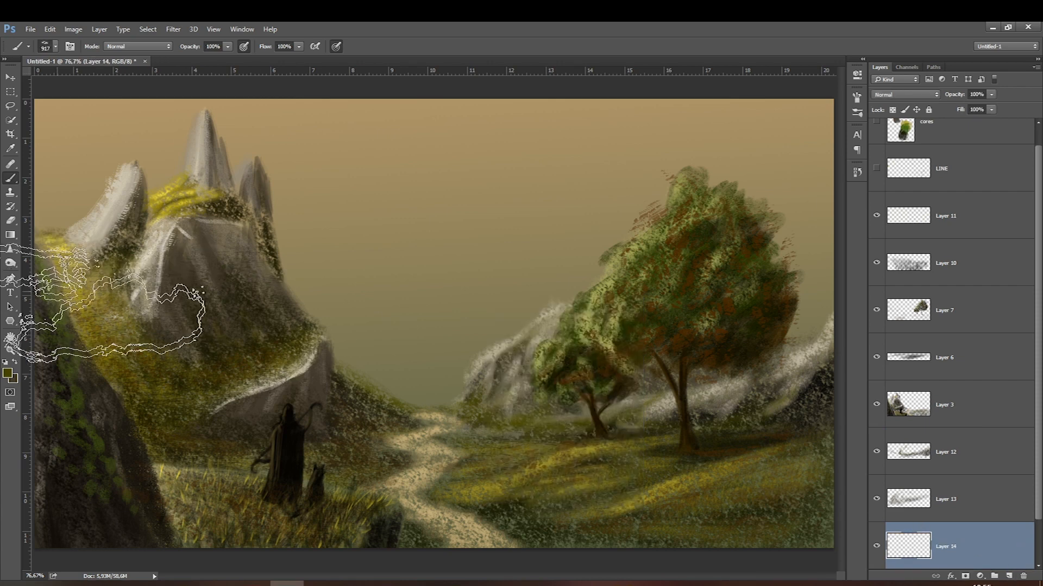
left_click(9, 374)
left_click(244, 286)
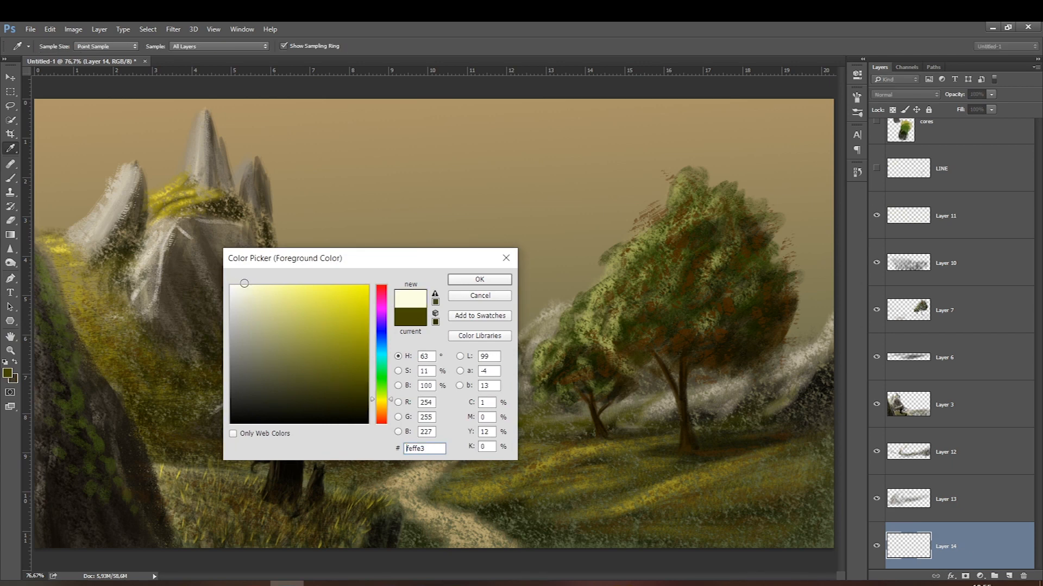
key("Return")
Stamp pale clouds across the whole sky, enlarging the cloud brush to 1500 px for the outer and lower clouds.
left_click(402, 275)
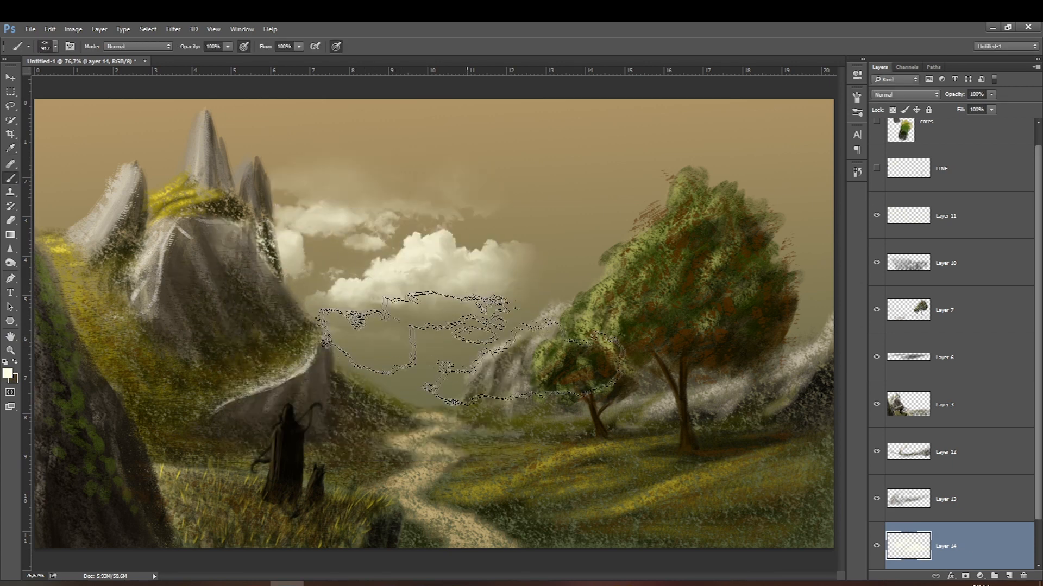
key("bracketright")
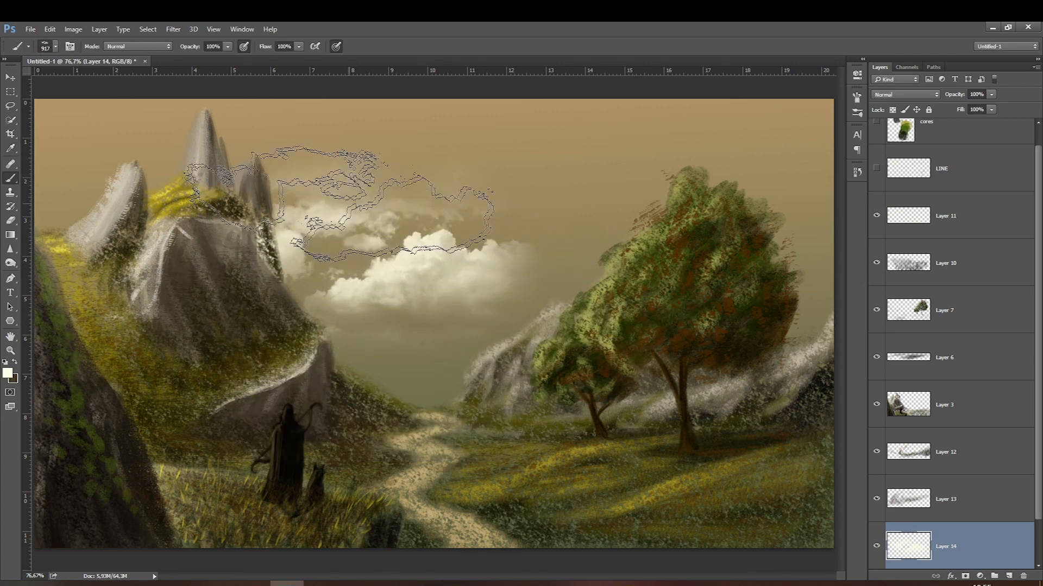
key("bracketright")
key("bracketright")
key("bracketright")
key("bracketright")
key("bracketright")
left_click(233, 163)
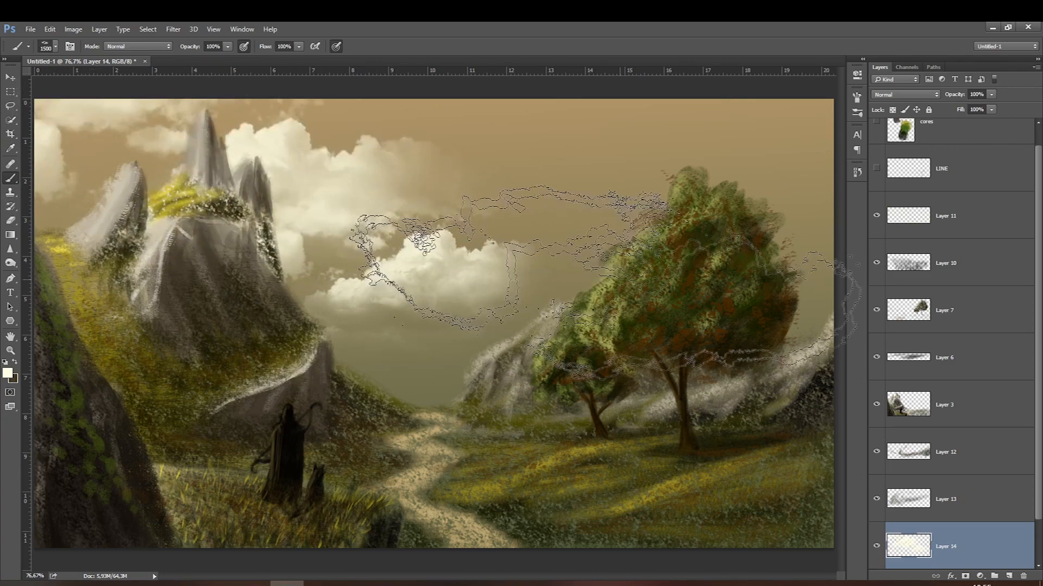
left_click(646, 201)
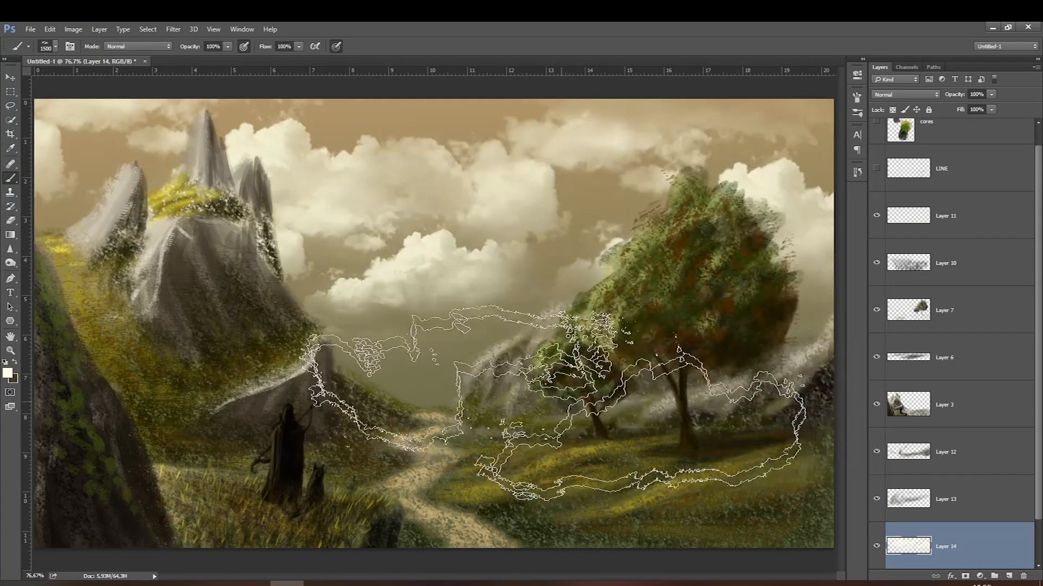
left_click(543, 397)
Lasso the stray cloud marks spilling over the distant hills and meadow around the trees, delete them, and clear the selection.
left_click(11, 105)
mouse_move(459, 424)
left_mouse_down()
mouse_move(603, 330)
mouse_move(819, 275)
mouse_move(515, 477)
left_mouse_up()
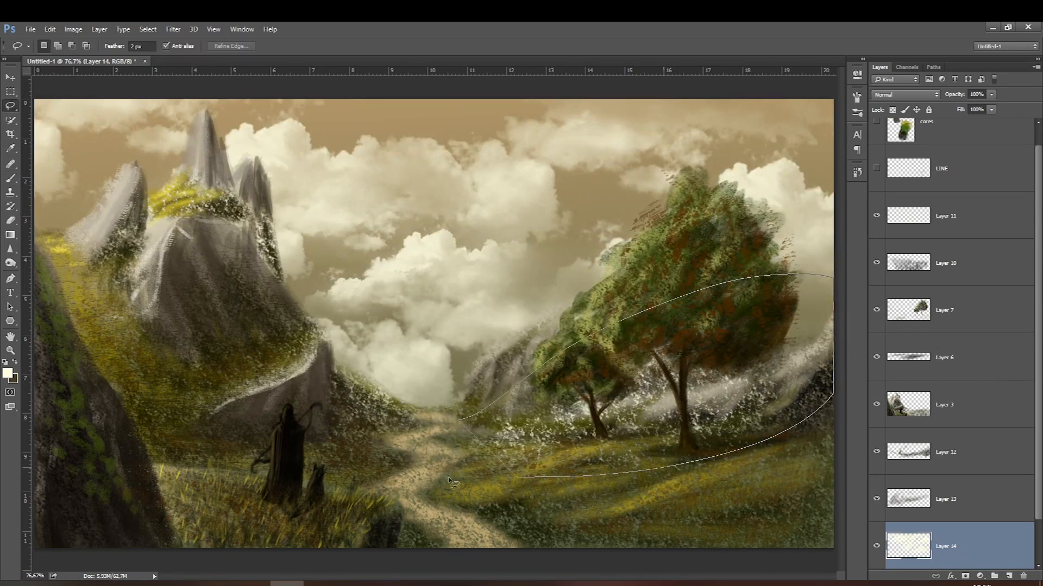
key("ctrl+d")
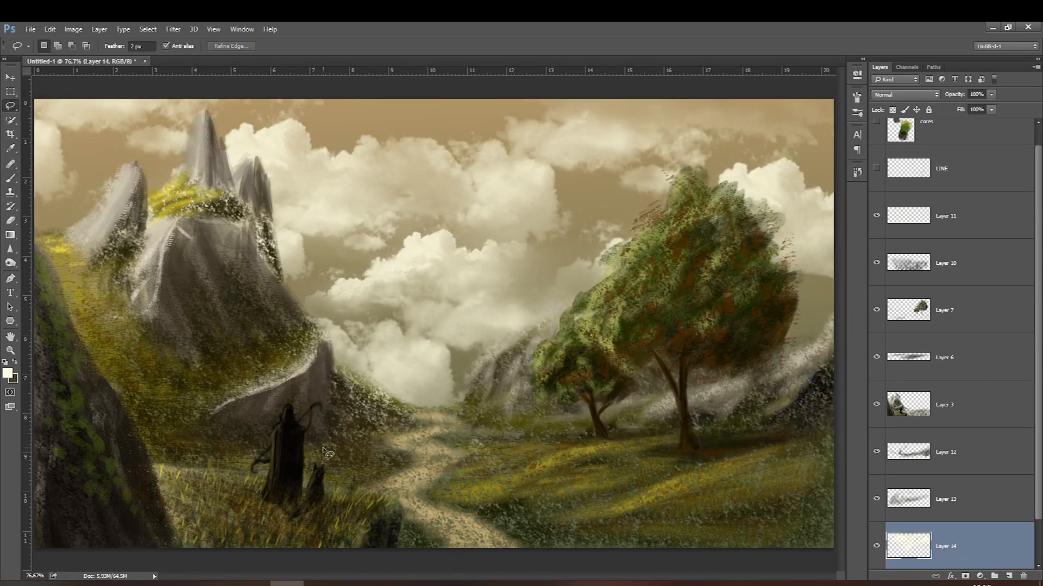
key("ctrl+z")
left_click(407, 418)
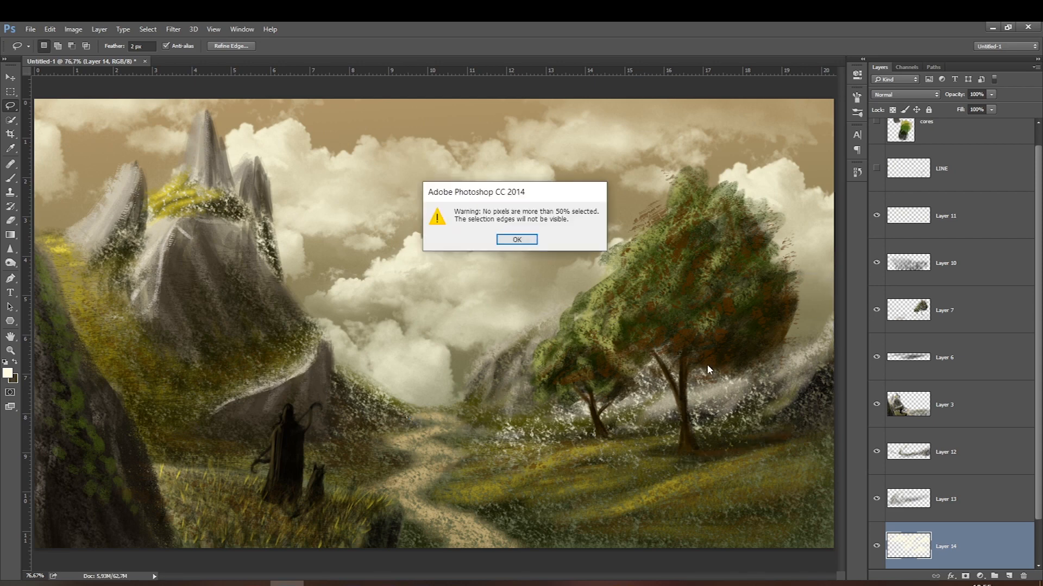
left_click(516, 239)
mouse_move(693, 348)
left_mouse_down()
mouse_move(541, 362)
mouse_move(689, 350)
left_mouse_up()
key("Delete")
key("ctrl+d")
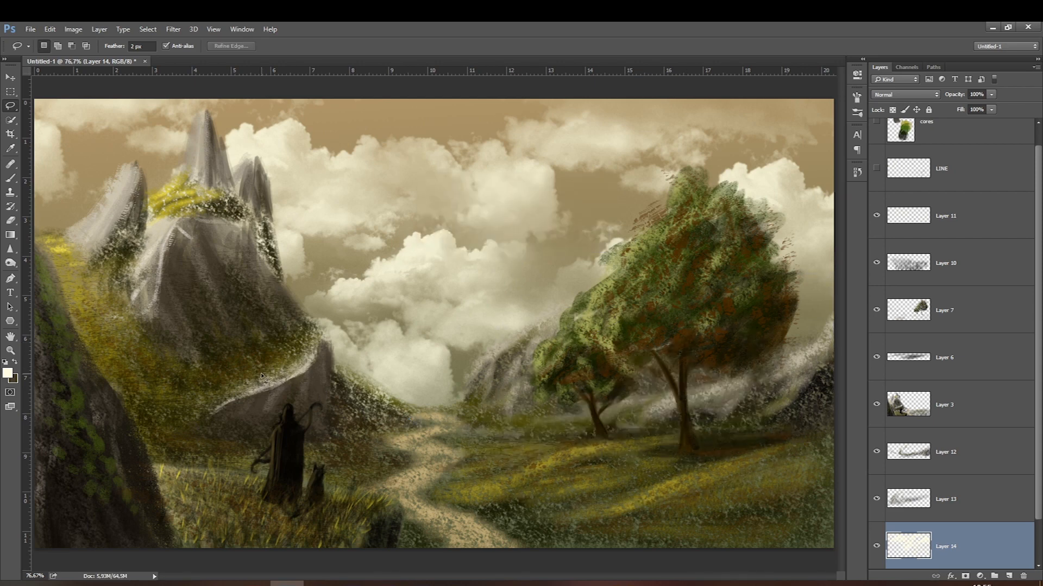
Transform the cloud layer to shift the clouds slightly higher in the sky.
key("ctrl+t")
left_click_drag(409, 379, 408, 346)
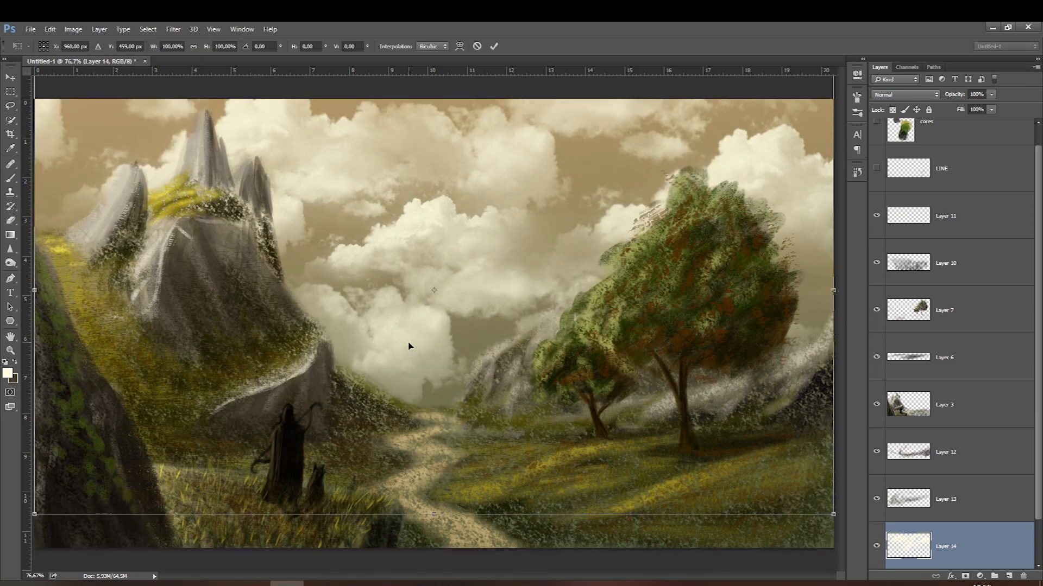
key("Return")
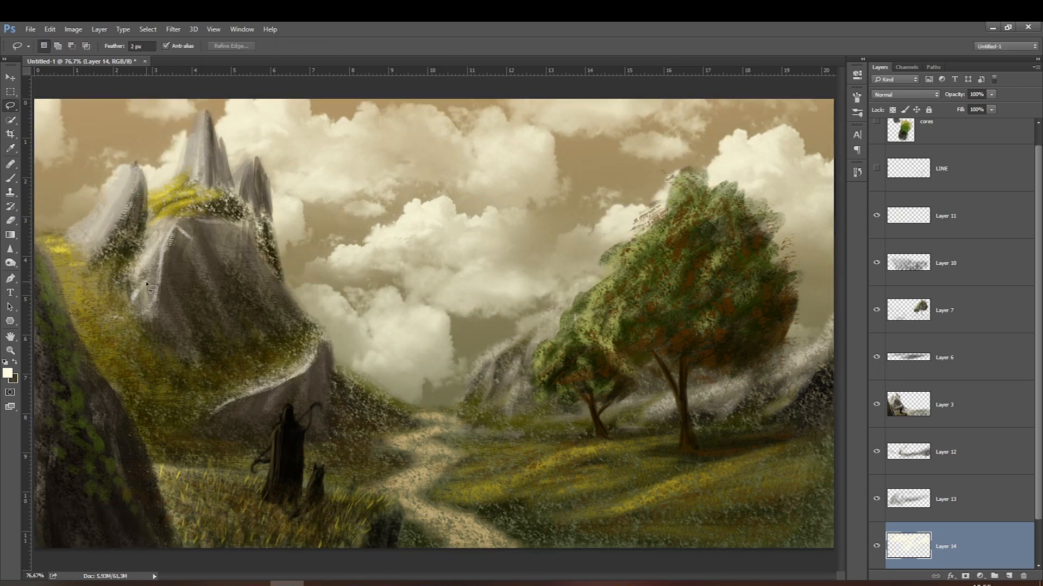
Apply a Field Blur to the cloud layer, adjusting pins at the end of the path and along the top of the sky.
left_click(172, 28)
mouse_move(282, 179)
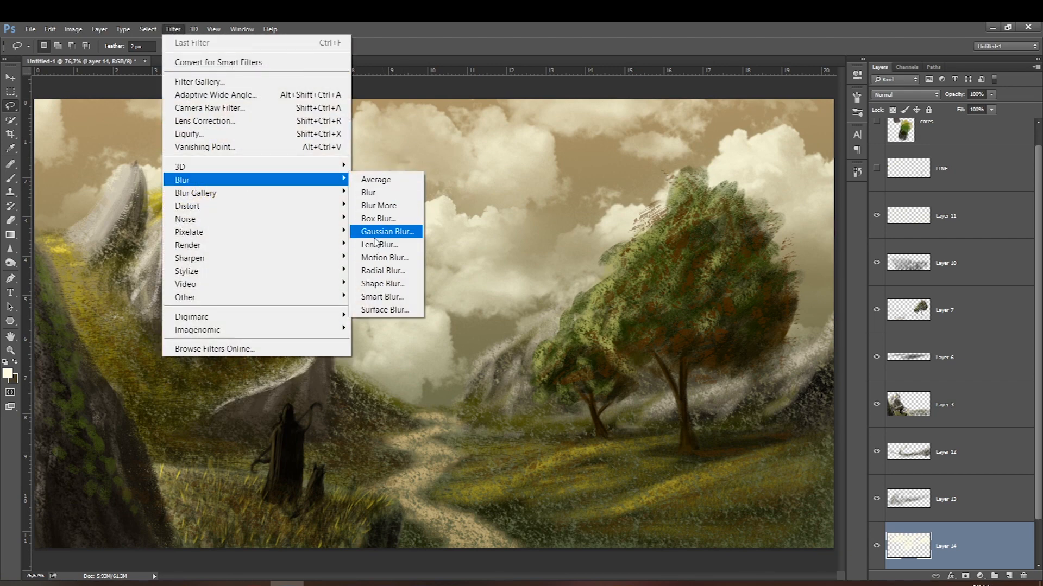
mouse_move(222, 195)
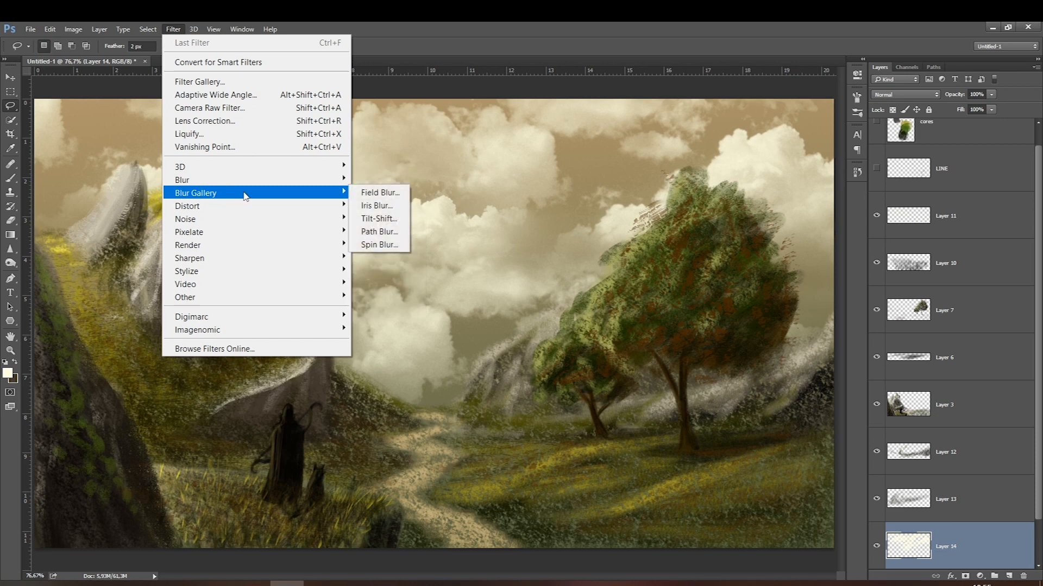
left_click(375, 193)
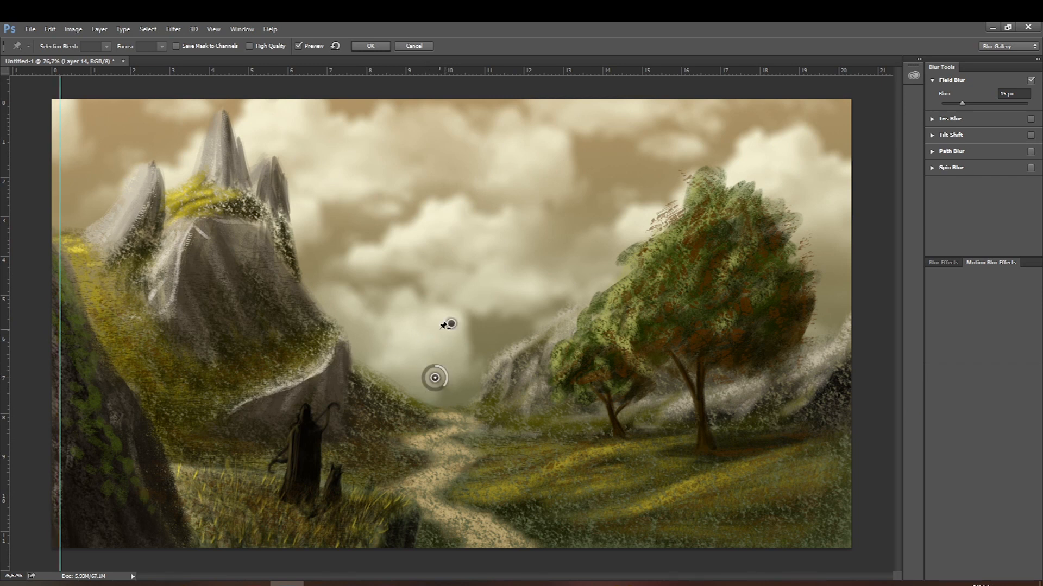
left_click_drag(446, 382, 437, 371)
left_click_drag(451, 324, 450, 137)
left_click(823, 139)
left_click_drag(829, 147, 826, 147)
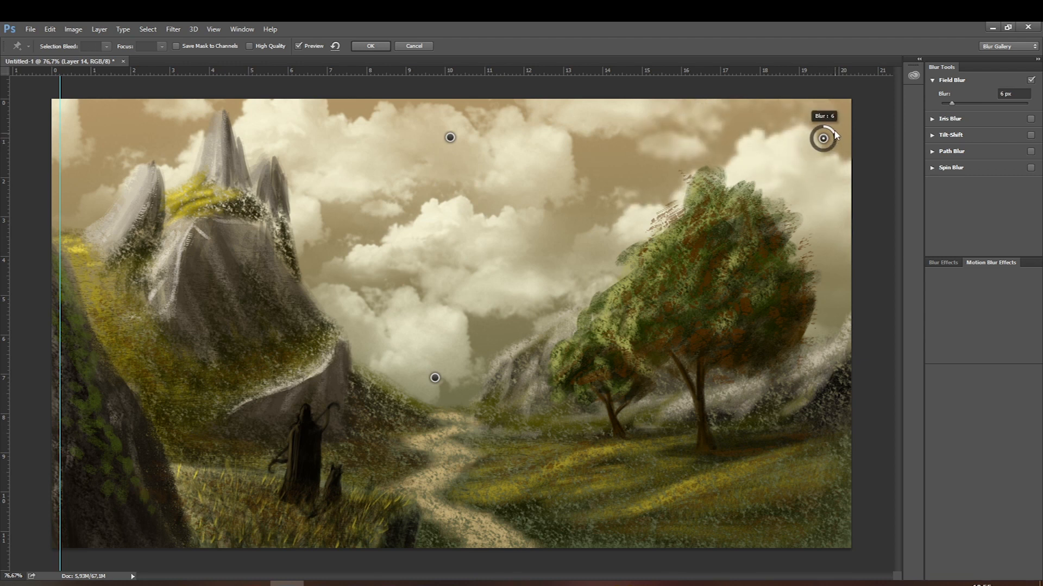
left_click(123, 149)
left_click_drag(131, 157, 90, 130)
key("Return")
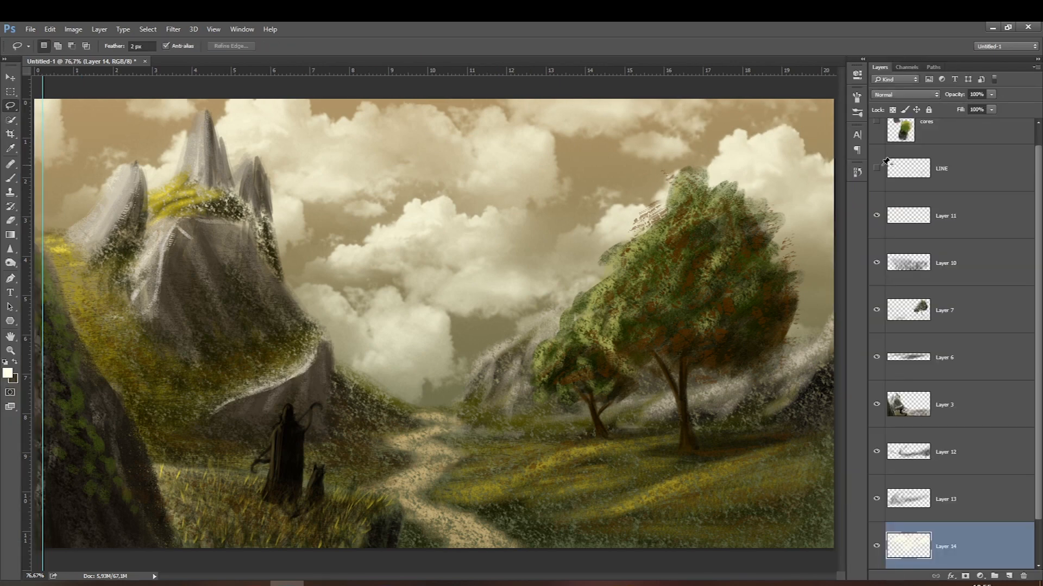
Fade the lower clouds near the horizon between the rocky slope and the distant hills with a large soft eraser.
left_click(10, 220)
key("bracketright")
key("bracketright")
key("bracketright")
key("bracketleft")
key("bracketleft")
key("bracketleft")
key("bracketleft")
key("bracketleft")
key("bracketleft")
key("bracketleft")
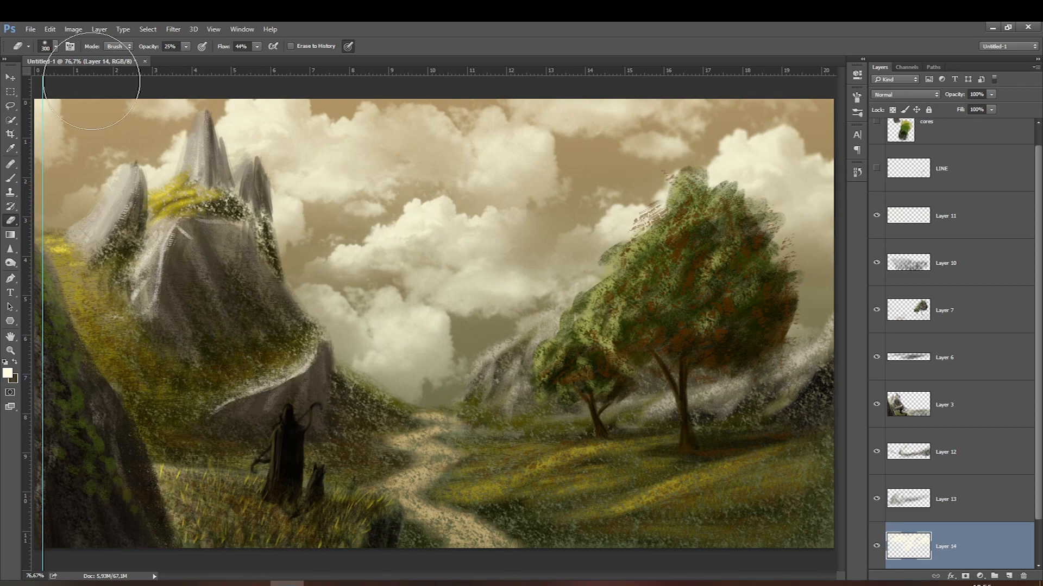
key("bracketright")
key("bracketright")
key("bracketright")
key("bracketright")
key("bracketright")
key("bracketright")
key("bracketright")
key("bracketright")
key("bracketright")
key("bracketright")
key("bracketright")
key("bracketright")
key("bracketright")
key("bracketright")
key("bracketleft")
key("bracketleft")
key("bracketleft")
key("bracketleft")
key("bracketleft")
key("bracketleft")
key("bracketleft")
key("bracketleft")
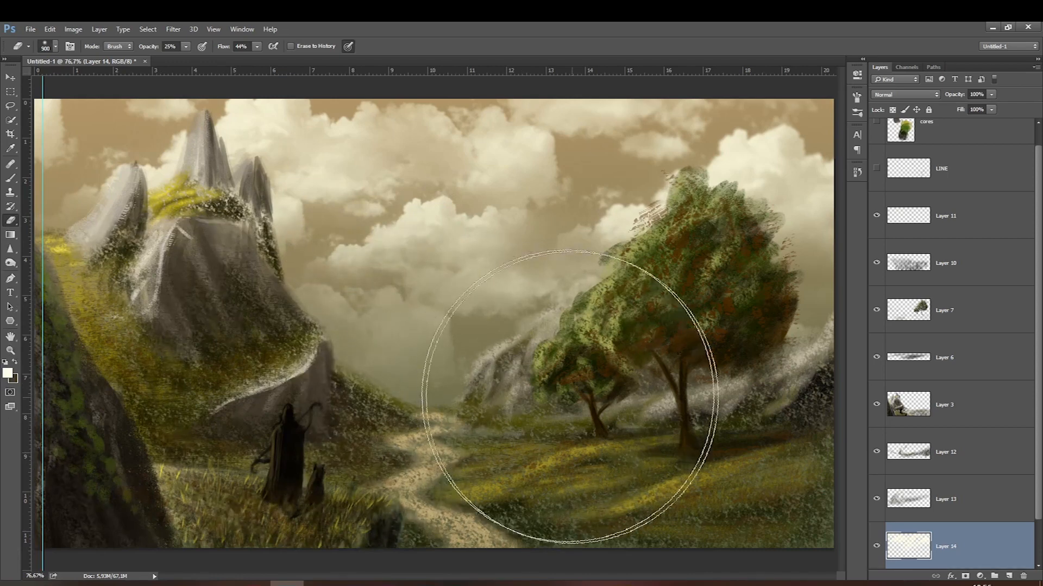
Set the foreground color to light tan (d2be9a).
left_click(9, 373)
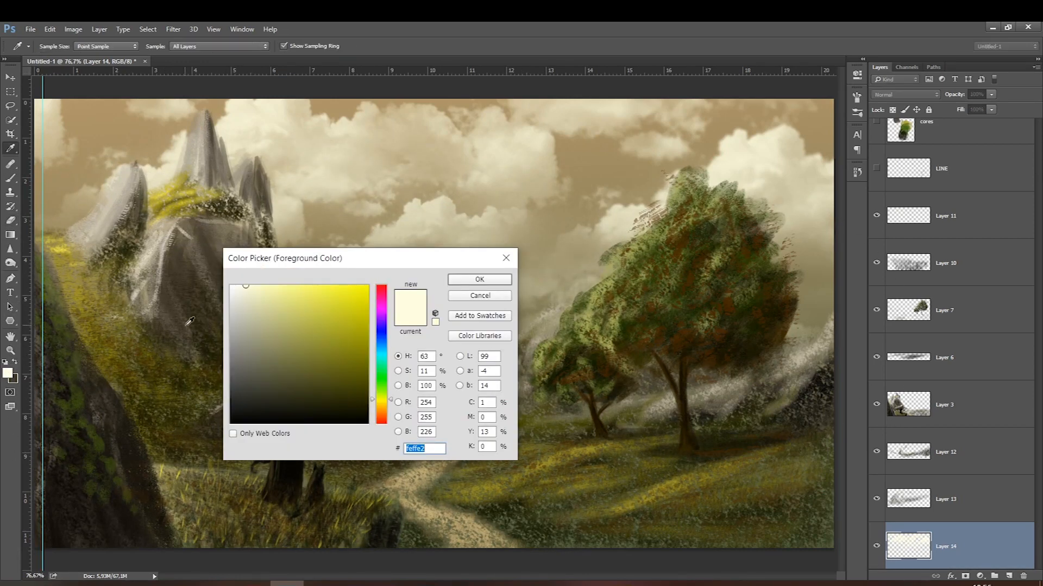
left_click_drag(374, 257, 560, 363)
left_click(377, 239)
left_click_drag(475, 435, 452, 412)
key("Return")
Add a new layer above the clouds and set up a large soft round brush at 21% opacity.
scroll(962, 522, "down", 1)
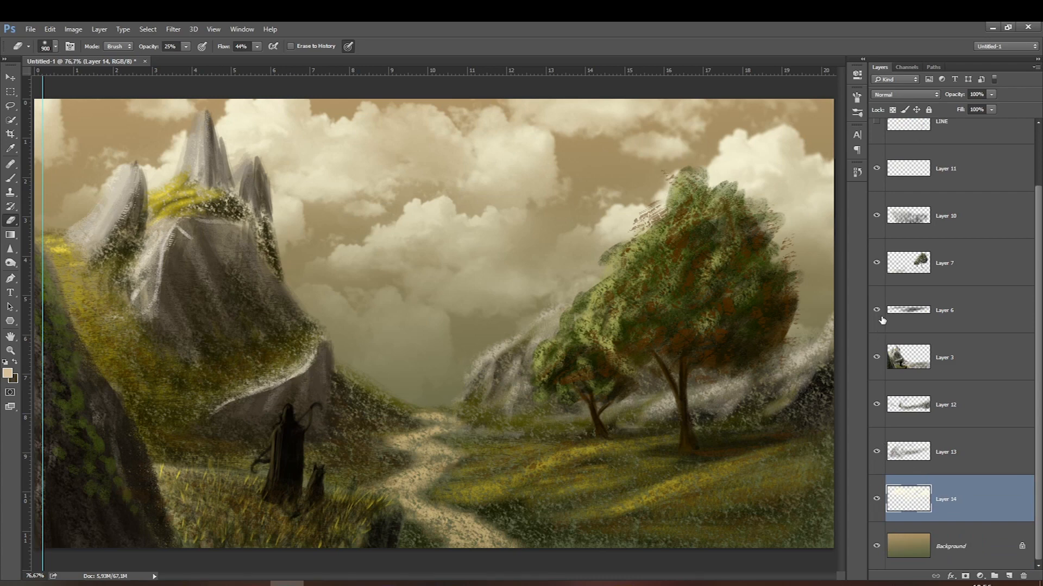
left_click(1008, 577)
key("bracketleft")
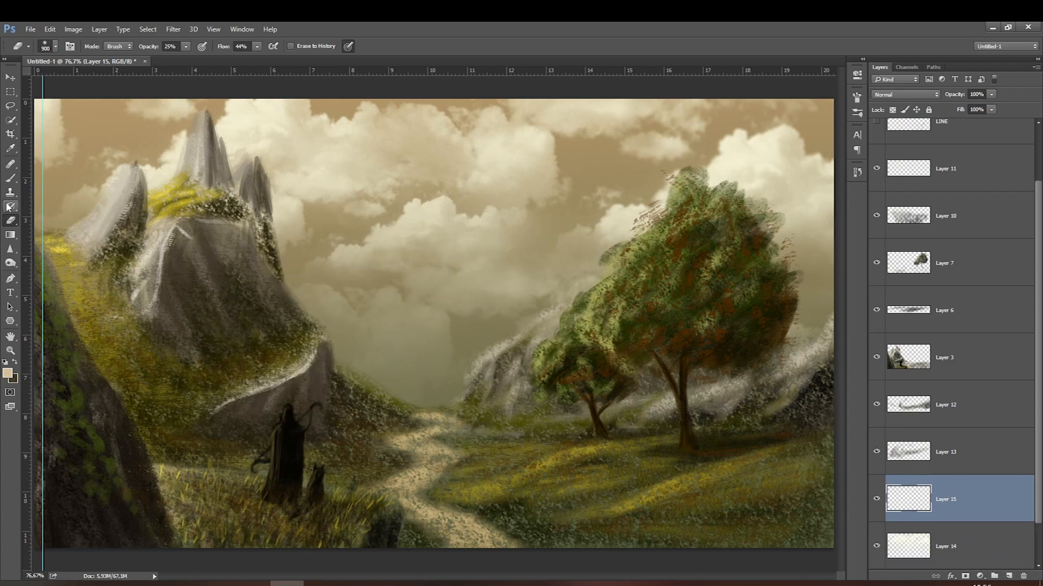
left_click(10, 178)
left_click(227, 46)
left_click_drag(183, 65, 184, 65)
right_click(421, 300)
left_click(434, 398)
left_click(947, 478)
Paint soft tan haze over the end of the path and move the haze layer above Layer 11.
key("bracketleft")
key("bracketleft")
key("bracketleft")
key("bracketleft")
key("bracketleft")
key("bracketleft")
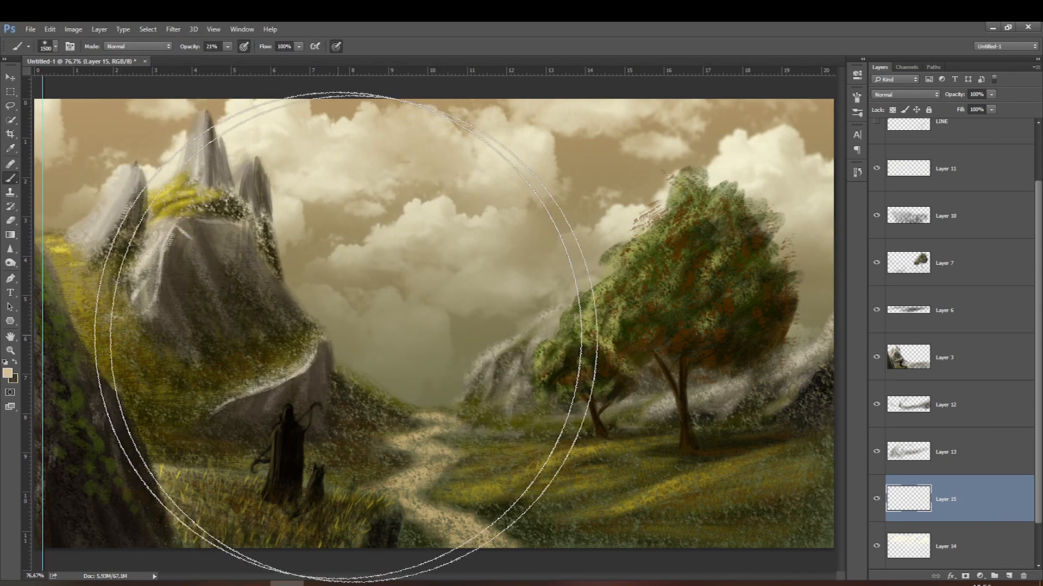
key("bracketright")
left_click(422, 414)
mouse_move(998, 504)
left_mouse_down()
mouse_move(927, 96)
mouse_move(923, 212)
left_mouse_up()
Change the foreground color to pale cream, brush haze over the rocky peaks and valley, and show the haze layer.
key("bracketright")
left_click(7, 373)
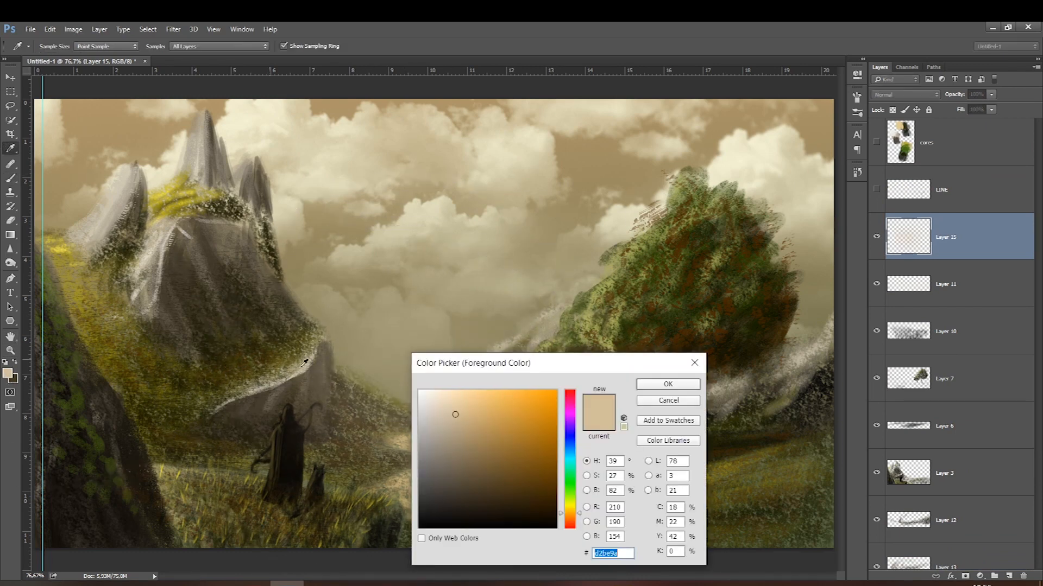
left_click(436, 390)
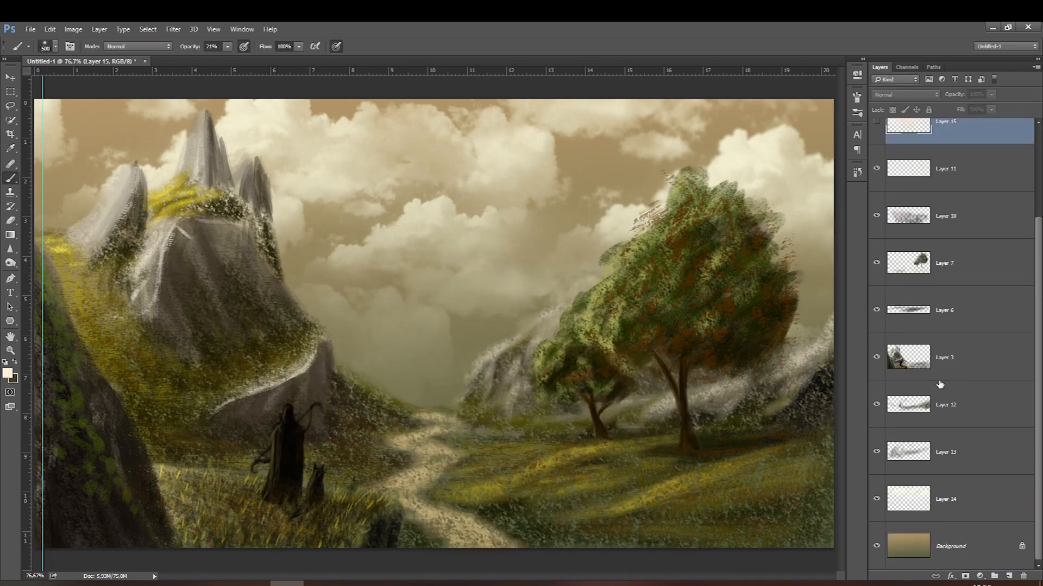
left_click_drag(1039, 368, 1040, 275)
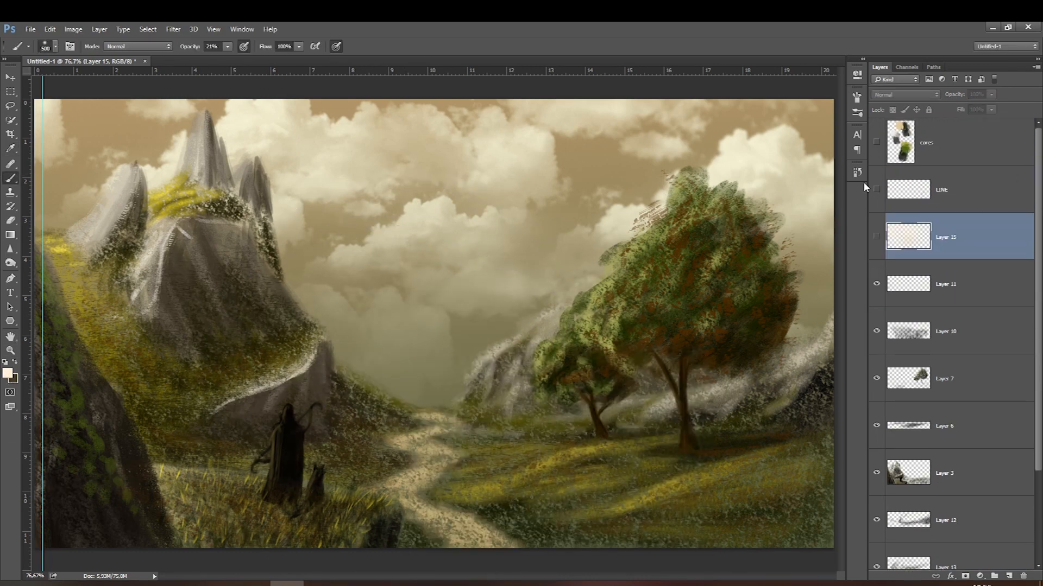
left_click(876, 238)
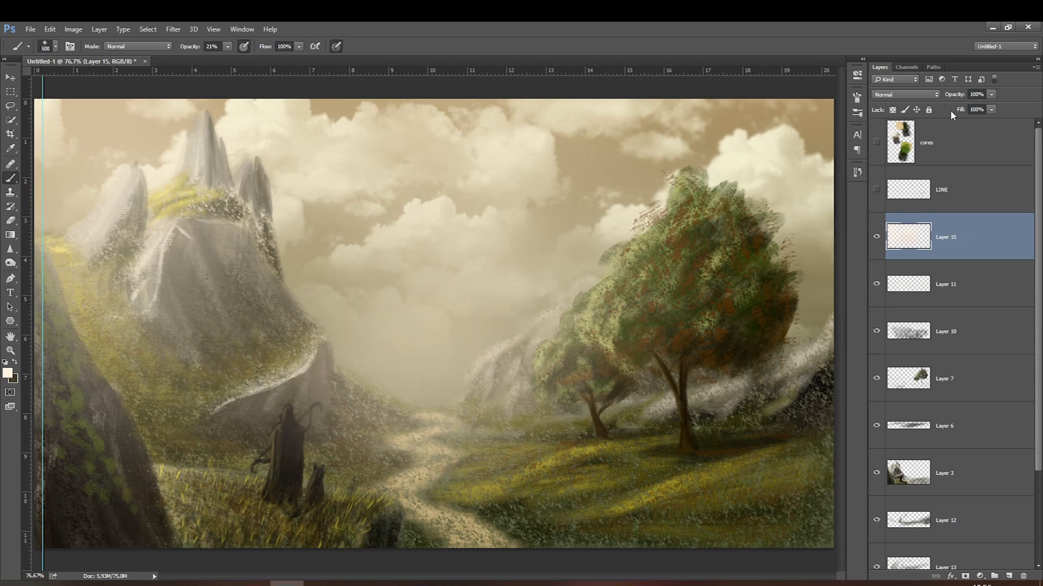
Set the haze layer's blend mode to Overlay and its opacity to 56%.
left_click(904, 94)
left_click(896, 204)
key("Up")
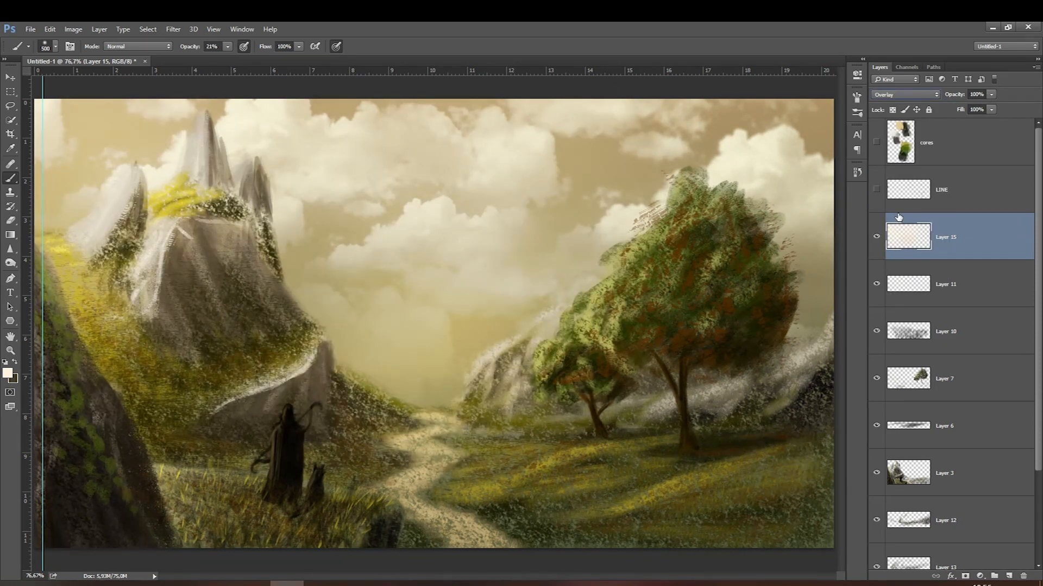
left_click(988, 95)
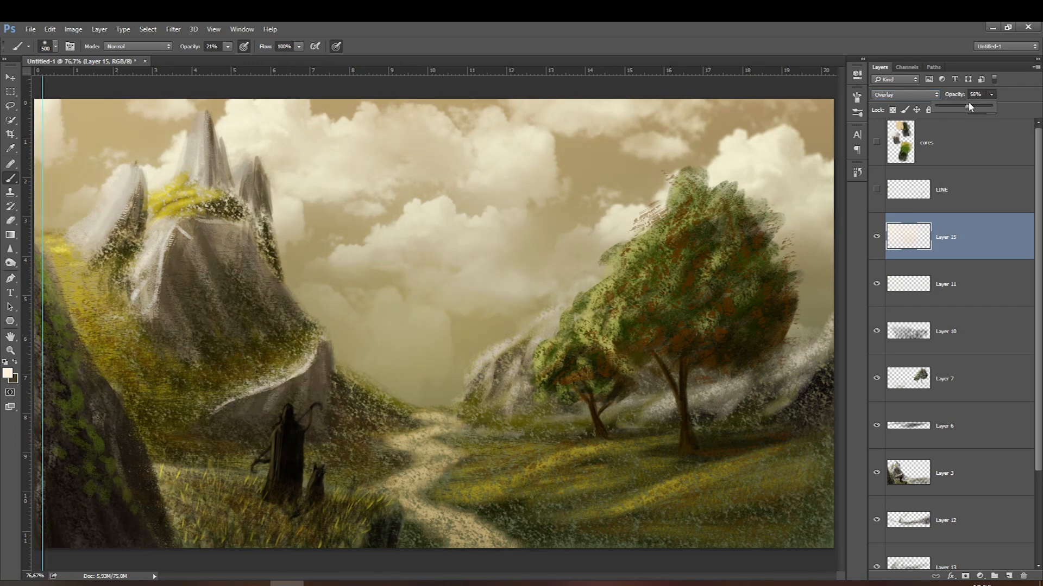
Duplicate the Layer 15 haze layer and set the copy to Screen blend mode at 39% opacity.
key("ctrl+j")
left_click(903, 95)
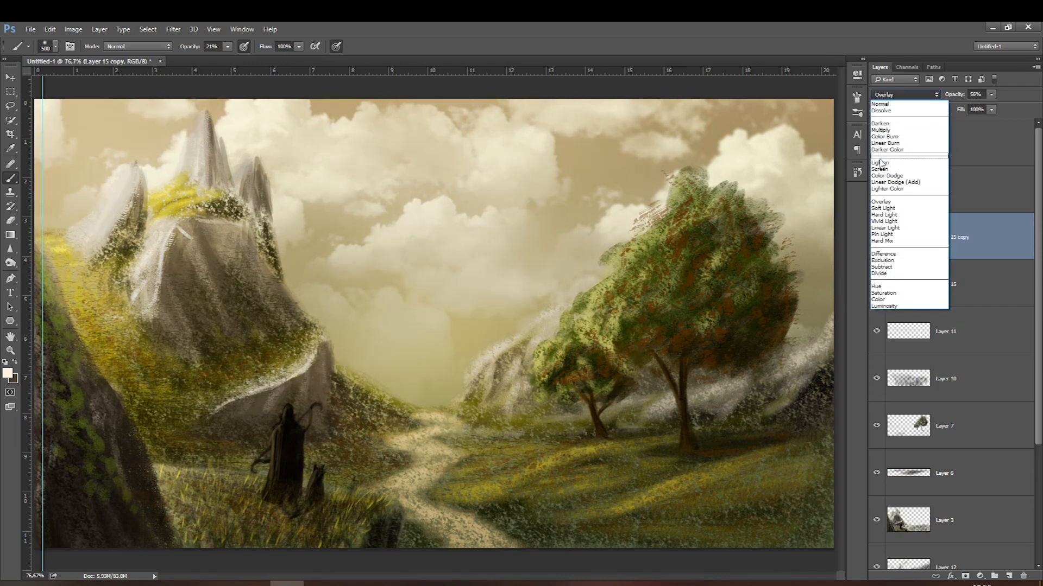
left_click(888, 171)
left_click_drag(987, 106, 984, 106)
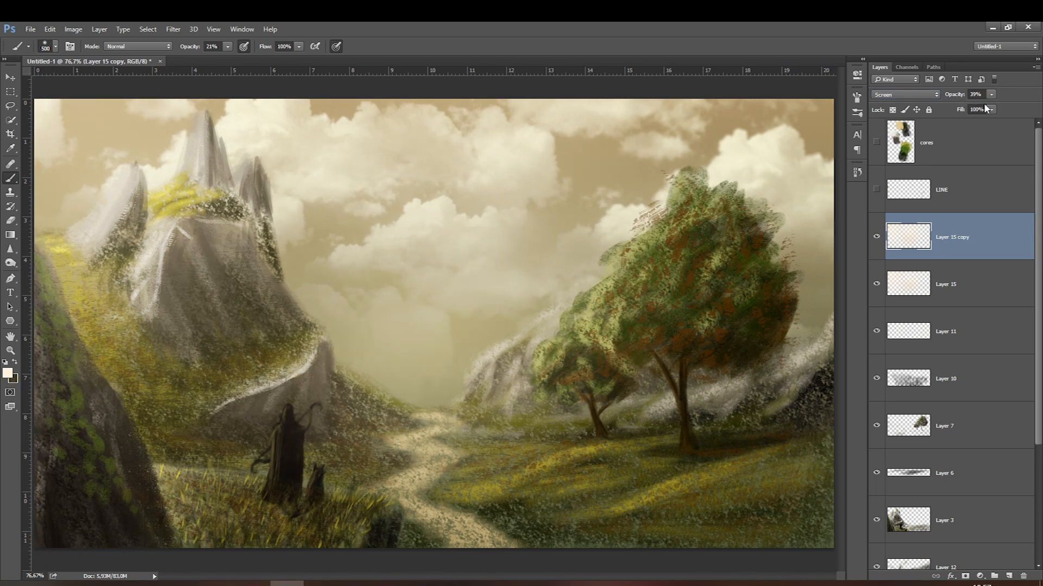
Lasso the large rocky peaks on Layer 3 and copy the selection to a new layer.
scroll(957, 348, "down", 3)
left_click(972, 355)
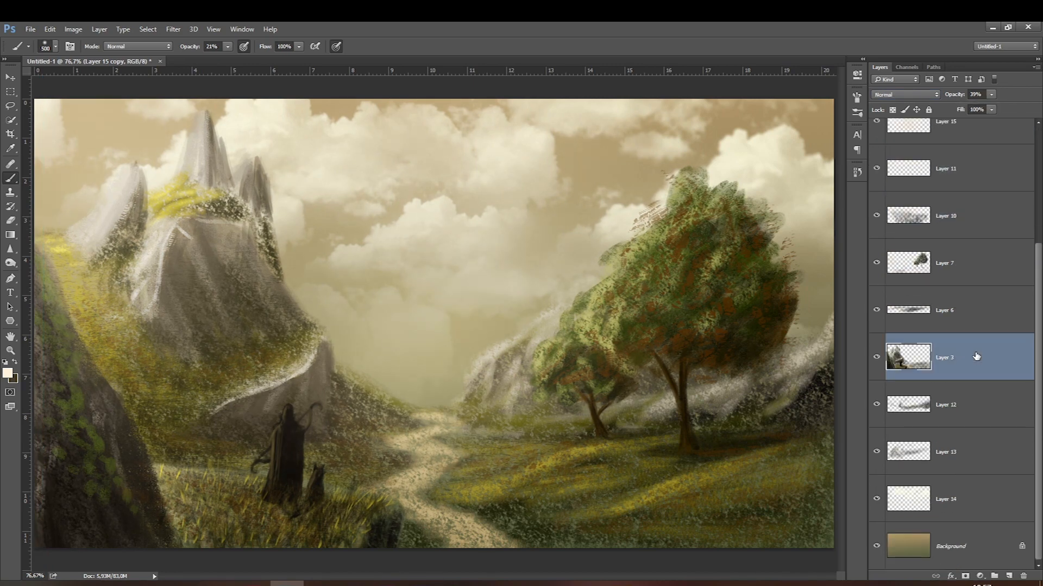
left_click(877, 358)
left_click(876, 358)
left_click(13, 108)
mouse_move(336, 340)
left_mouse_down()
mouse_move(216, 88)
mouse_move(140, 394)
mouse_move(369, 375)
left_mouse_up()
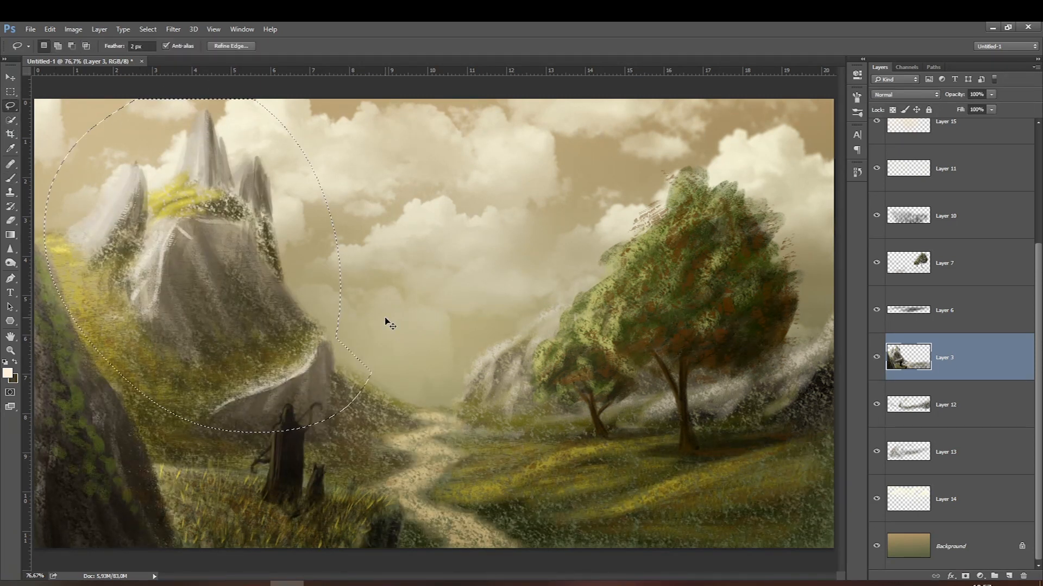
key("ctrl+j")
Move the copied peaks layer just above the Background, then shrink and place it in the distance behind the end of the path.
scroll(944, 334, "down", 1)
left_click_drag(943, 329, 943, 515)
key("ctrl+t")
left_click_drag(217, 317, 513, 448)
left_click_drag(651, 560, 524, 429)
left_click_drag(337, 396, 372, 478)
left_click_drag(309, 360, 323, 331)
left_click_drag(406, 439, 376, 429)
left_click_drag(297, 357, 287, 391)
mouse_move(403, 454)
left_mouse_down()
mouse_move(351, 425)
mouse_move(392, 434)
left_mouse_up()
key("Return")
Duplicate the small distant peaks and tilt the copy to extend the range toward the trees.
key("ctrl+j")
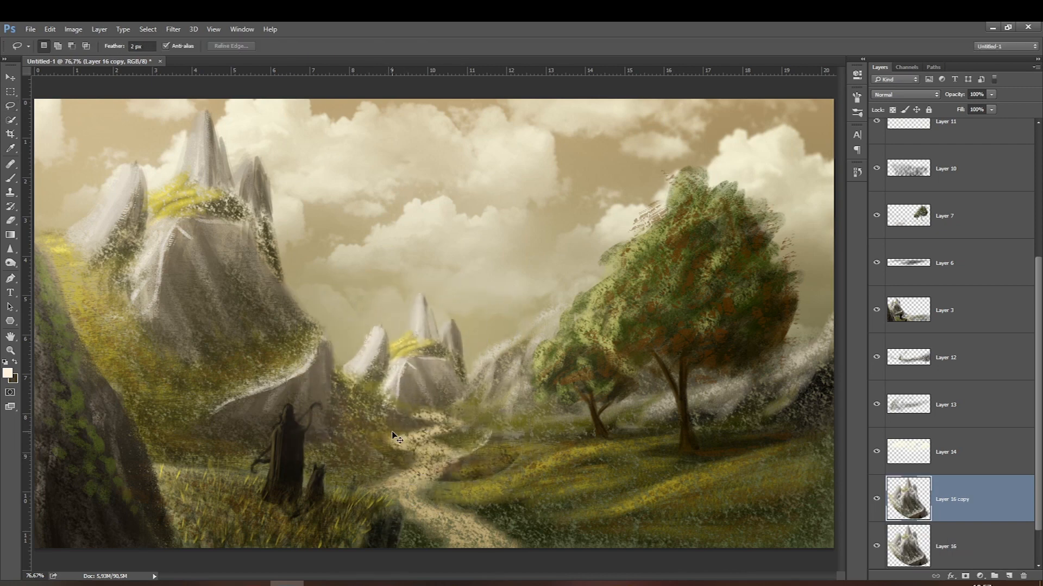
key("ctrl+t")
left_click_drag(310, 375, 320, 434)
left_click_drag(395, 425, 389, 396)
key("Return")
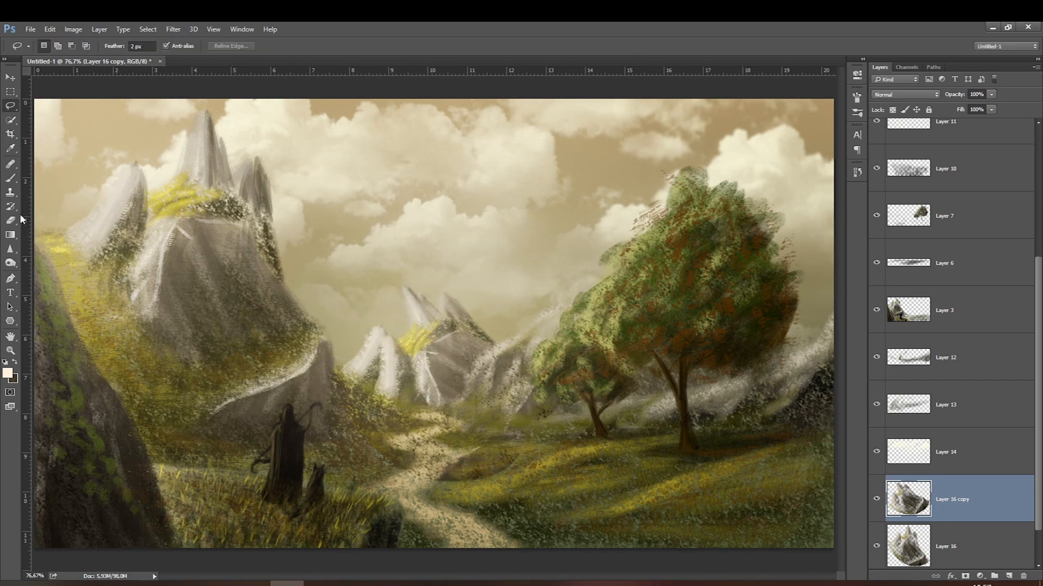
Merge the two distant peak layers into Layer 16, then reposition and warp the merged range.
left_click(10, 179)
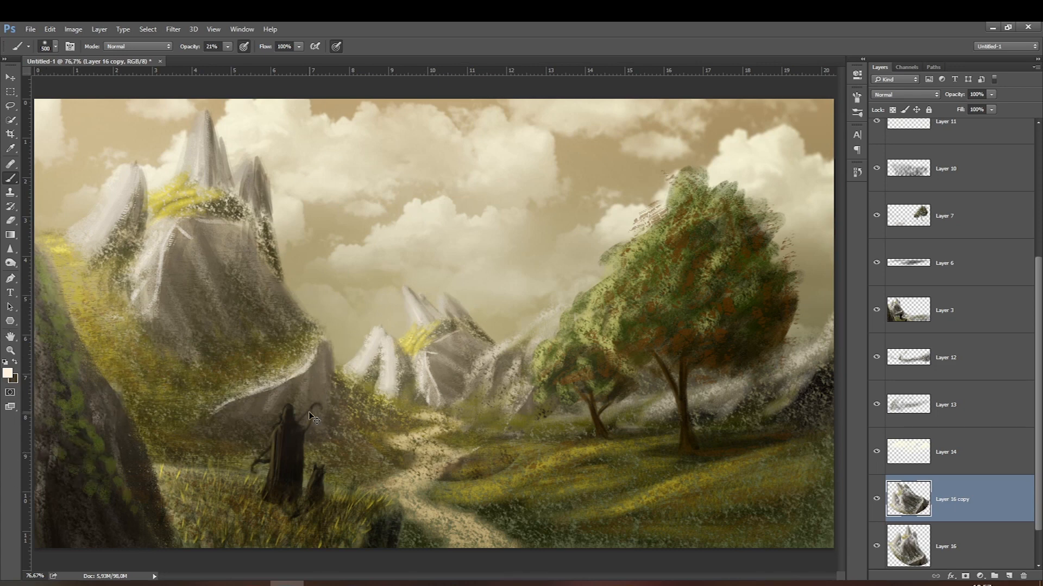
key("ctrl+e")
key("ctrl+t")
left_click_drag(412, 412, 402, 375)
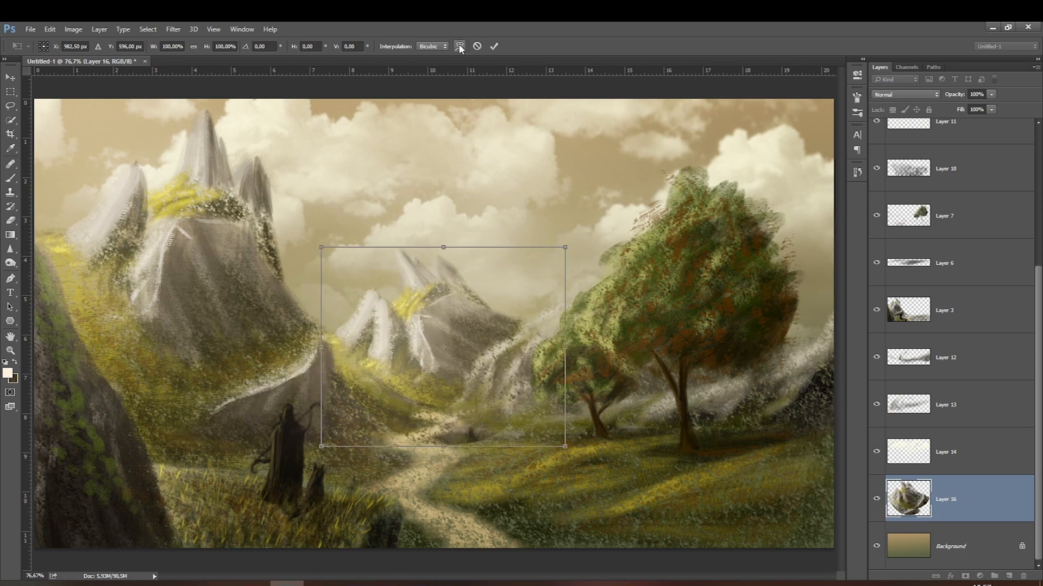
left_click(460, 47)
left_click_drag(396, 279, 417, 301)
left_click_drag(349, 393, 368, 399)
key("Return")
Lower Layer 16's opacity to 66% and soften the base of the distant peaks with a 250 px eraser at 25% opacity.
left_click_drag(991, 95, 987, 112)
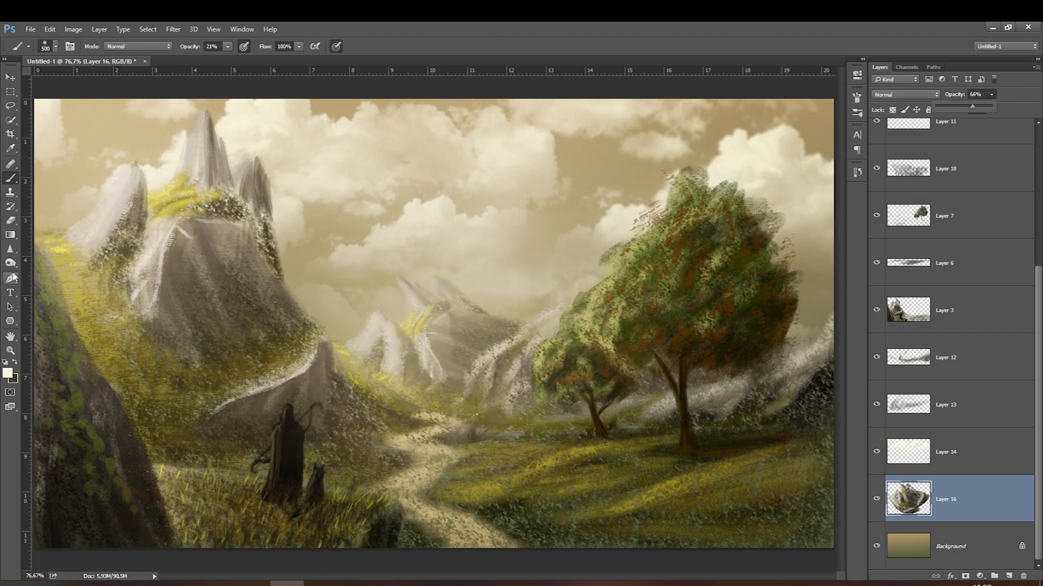
left_click(11, 221)
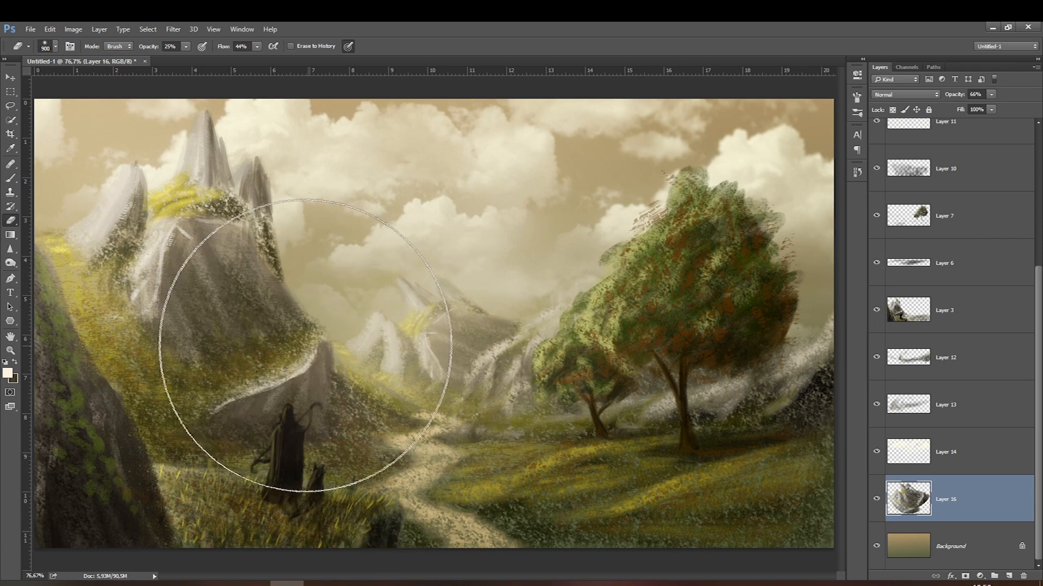
key("bracketleft")
key("bracketleft")
key("bracketleft")
key("bracketleft")
key("bracketleft")
key("bracketleft")
key("bracketleft")
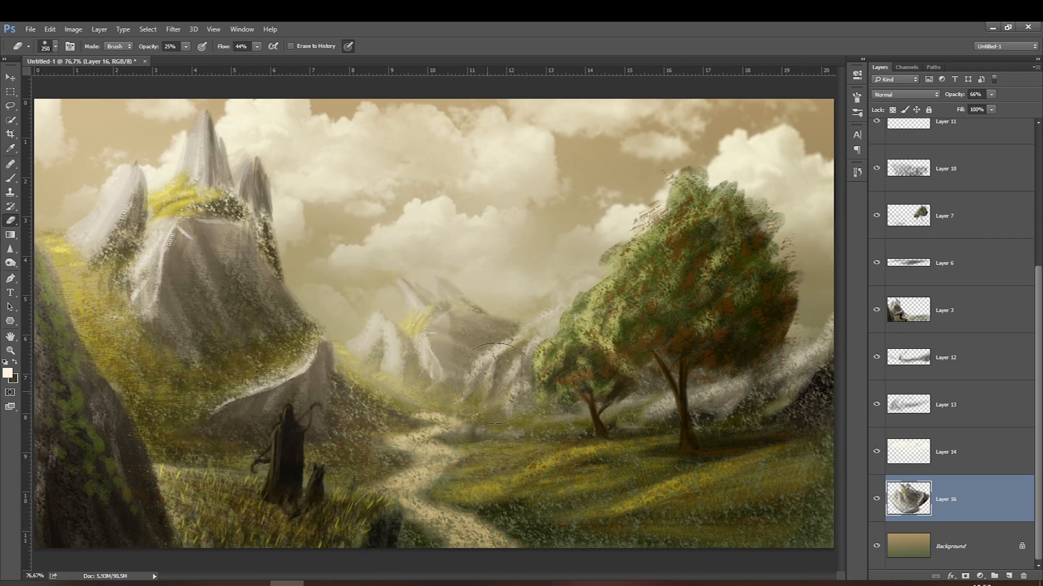
left_click_drag(398, 425, 501, 373)
Transform the distant peaks to sit lower and smaller behind the end of the path.
key("ctrl+t")
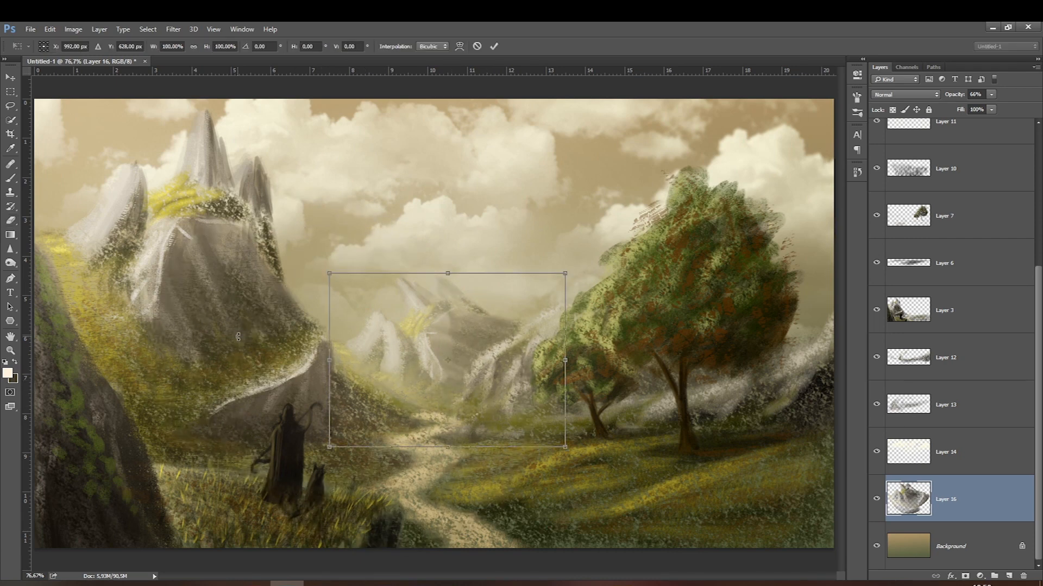
left_click_drag(404, 380, 420, 426)
left_click_drag(329, 359, 328, 373)
left_click_drag(438, 437, 411, 422)
key("Return")
Erase more of the distant peaks' lower slopes and reduce the eraser size to 150 px.
key("e")
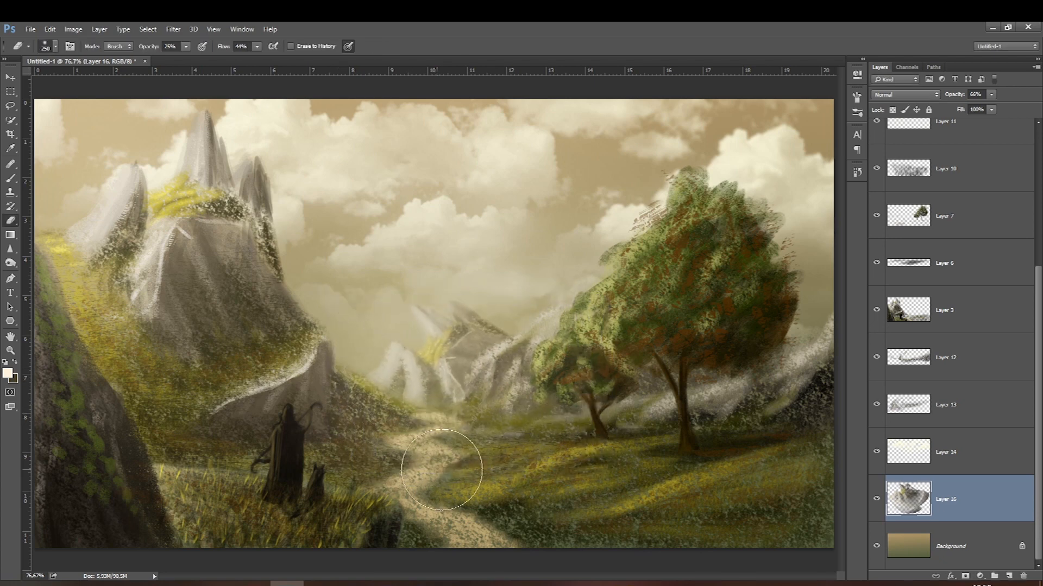
mouse_move(593, 354)
left_mouse_down()
mouse_move(536, 396)
mouse_move(347, 468)
left_mouse_up()
key("bracketleft")
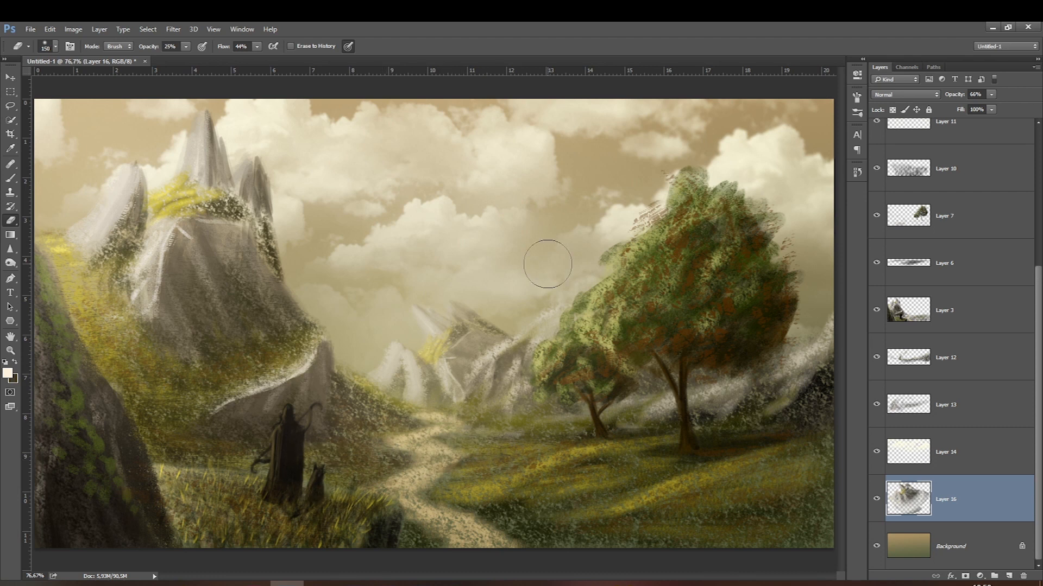
Duplicate Layer 16, then rotate and shift the original toward the large rocky hill to widen the distant range.
key("ctrl+j")
left_click(923, 546)
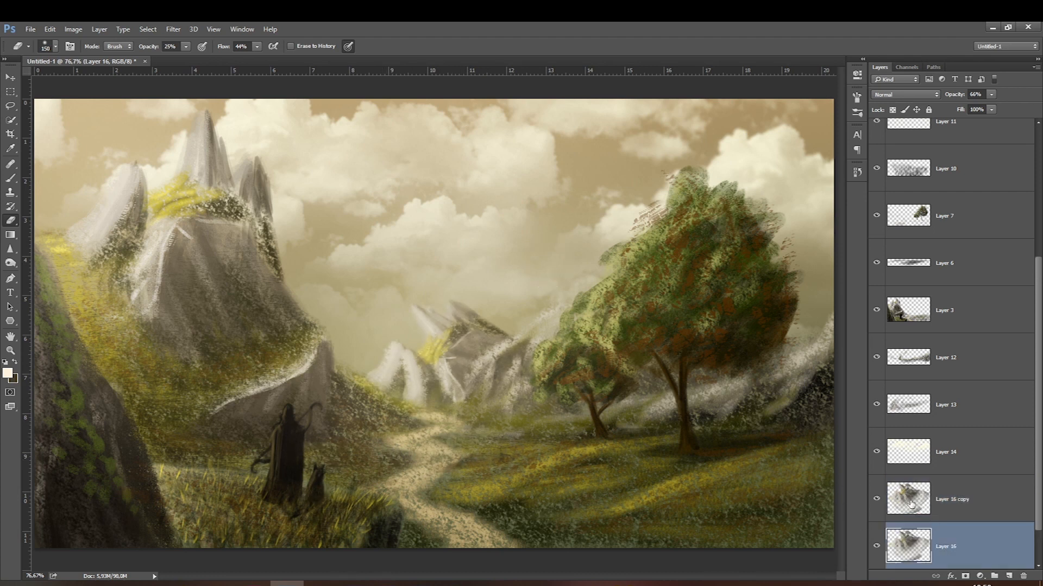
key("ctrl+t")
mouse_move(298, 443)
left_mouse_down()
mouse_move(320, 353)
mouse_move(363, 428)
mouse_move(292, 323)
mouse_move(360, 412)
left_mouse_up()
key("Return")
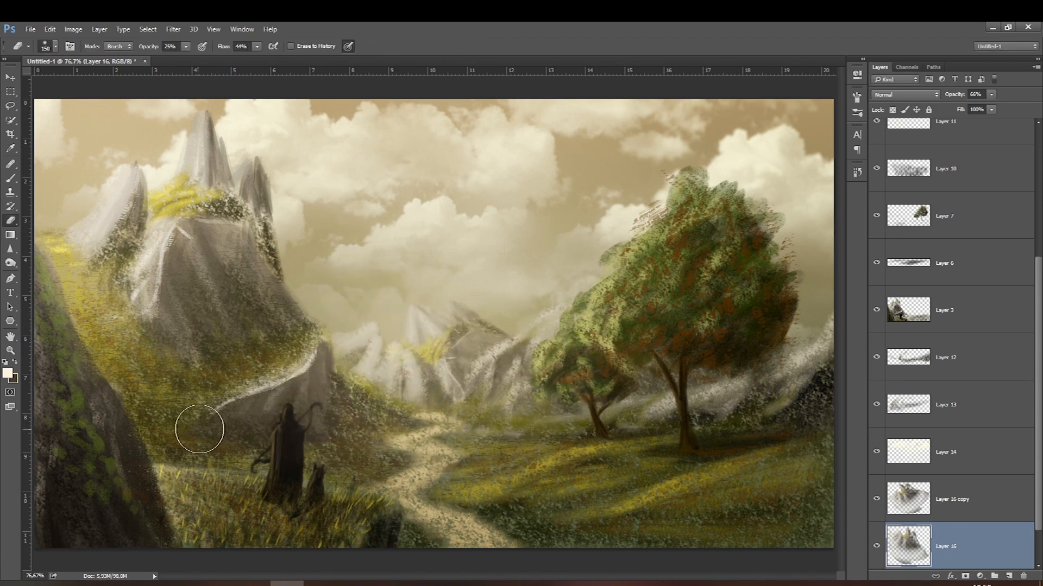
Set the eraser to 300 px at 100% opacity and remove the excess distant rock beside the large rocky hill.
key("bracketright")
key("bracketright")
key("bracketright")
left_click(186, 46)
left_click_drag(187, 58, 228, 58)
key("bracketright")
mouse_move(363, 321)
left_mouse_down()
mouse_move(377, 350)
mouse_move(363, 322)
left_mouse_up()
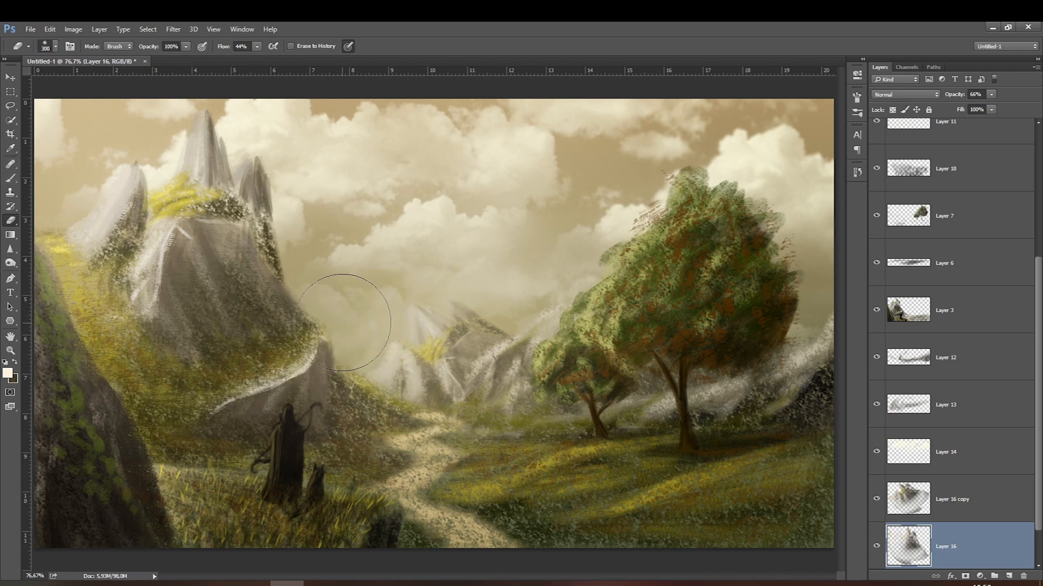
Reduce the eraser size to 40 px.
key("bracketleft")
key("bracketleft")
key("bracketleft")
key("bracketleft")
key("bracketleft")
key("bracketleft")
key("bracketleft")
key("bracketleft")
key("bracketleft")
key("bracketleft")
key("bracketleft")
key("bracketleft")
Group all painting layers from Layer 15 copy down to Layer 16.
scroll(998, 136, "up", 5)
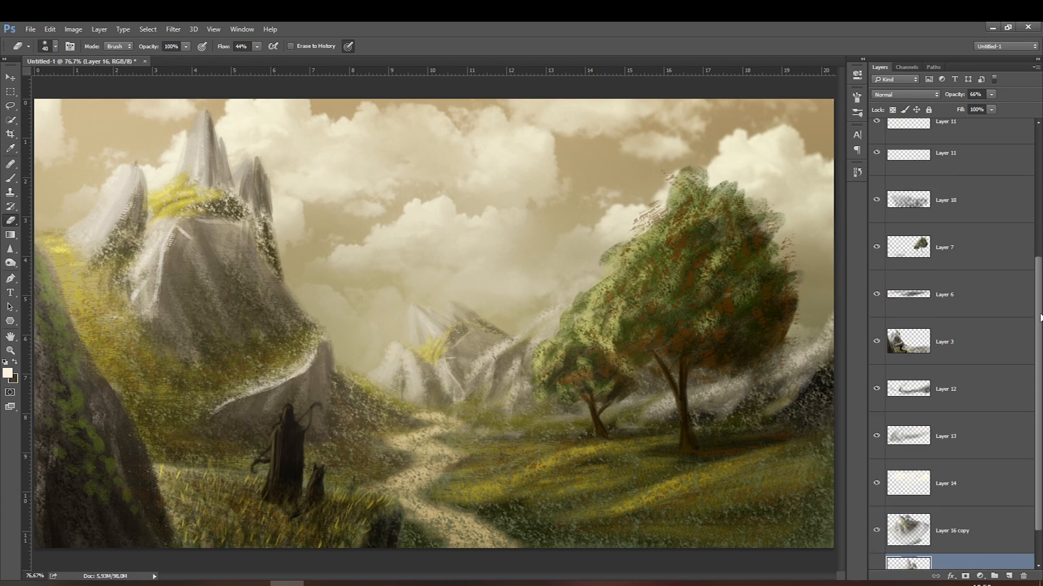
left_click(960, 229)
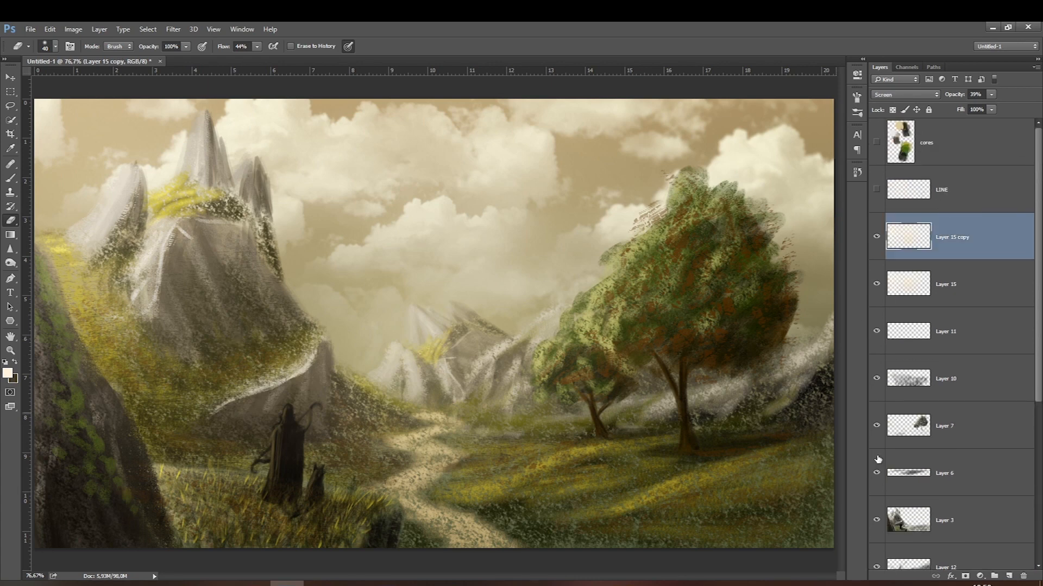
scroll(941, 307, "down", 5)
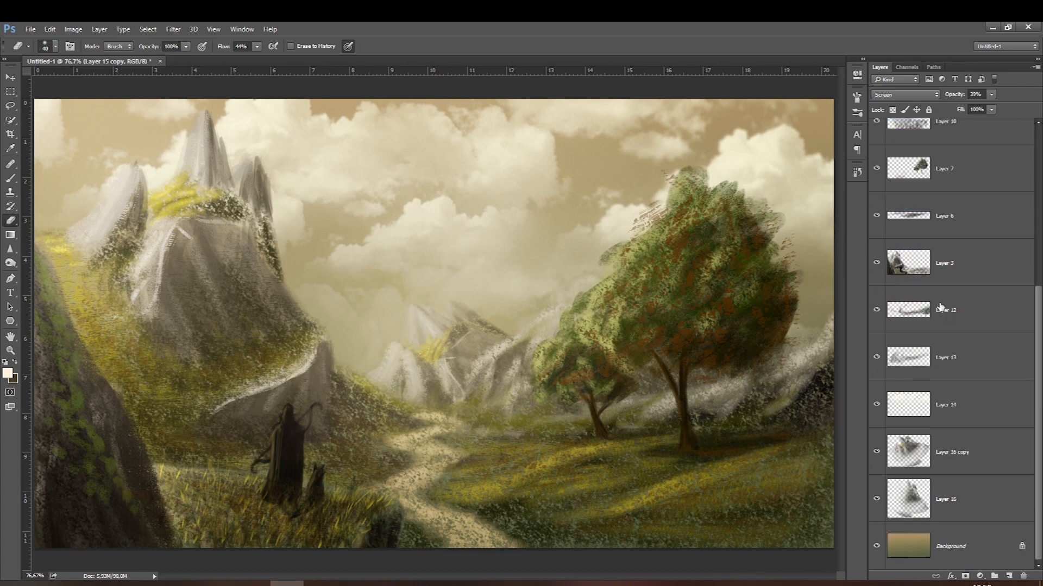
left_click(944, 503, "shift")
scroll(947, 483, "up", 5)
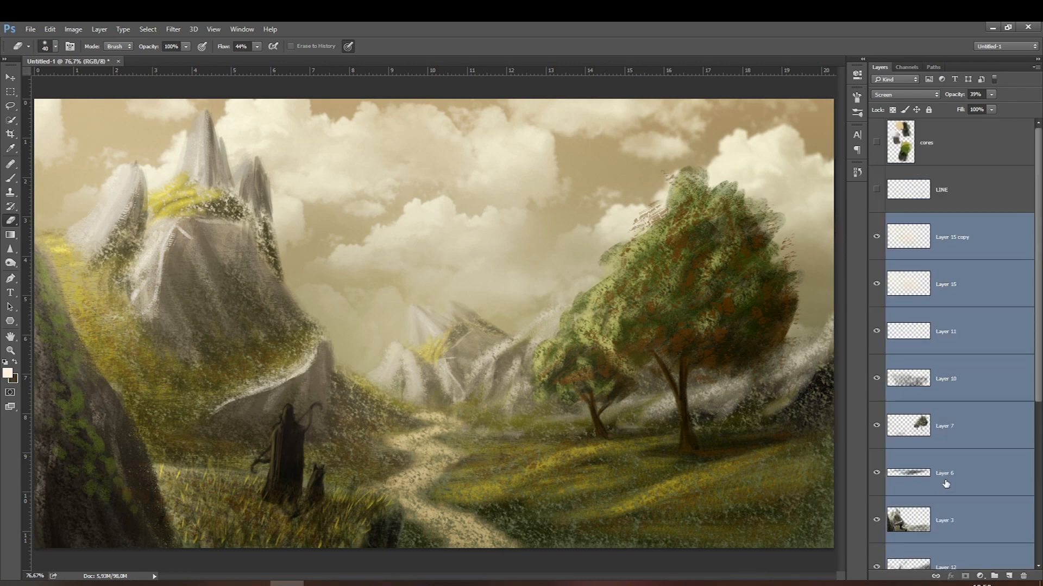
key("ctrl+g")
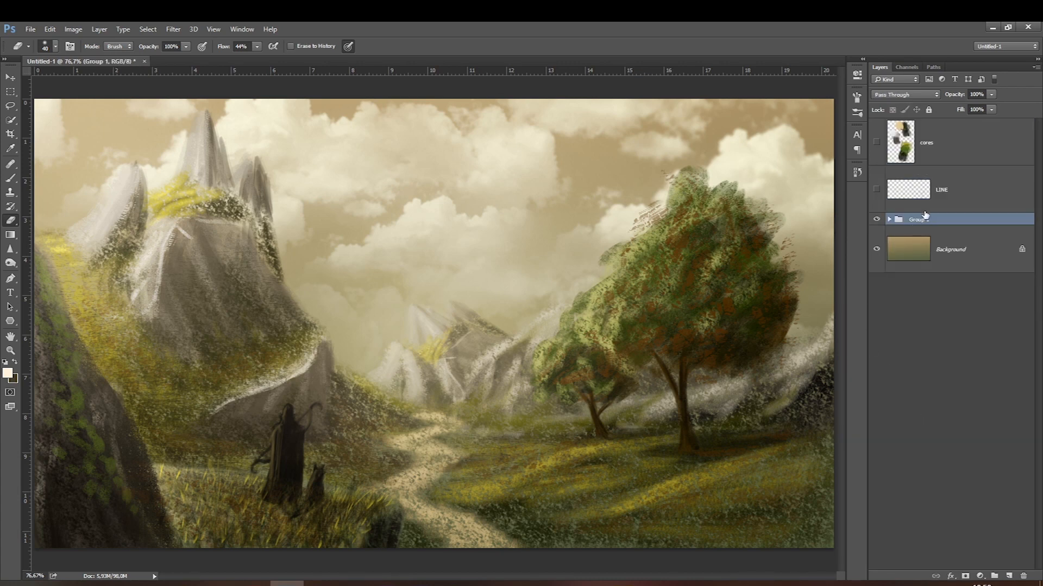
Delete the hidden LINE layer.
left_click(924, 189)
key("Delete")
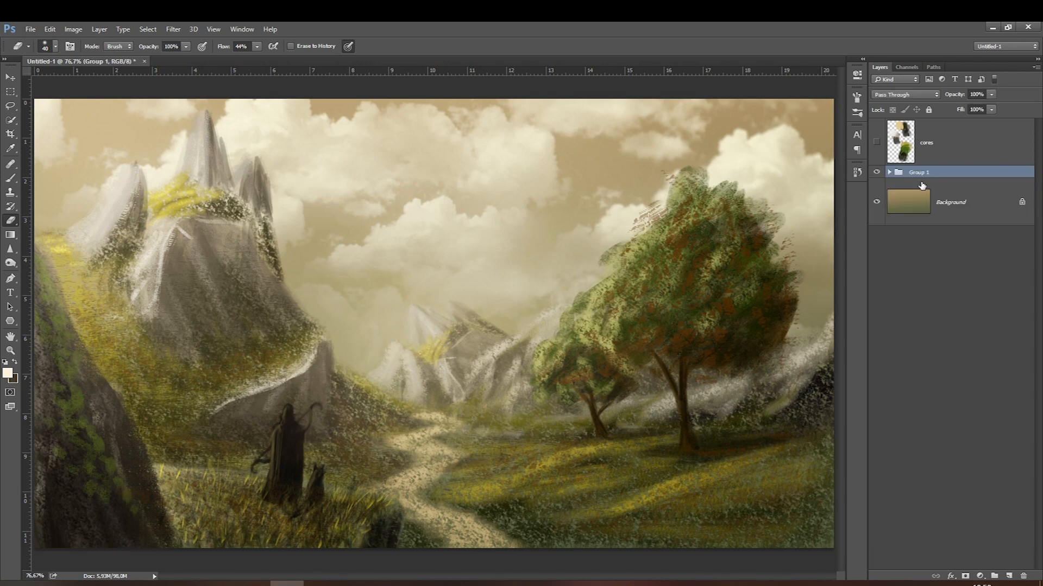
Add a Curves adjustment layer above Group 1 and raise the shadow end of the Red channel.
left_click(979, 576)
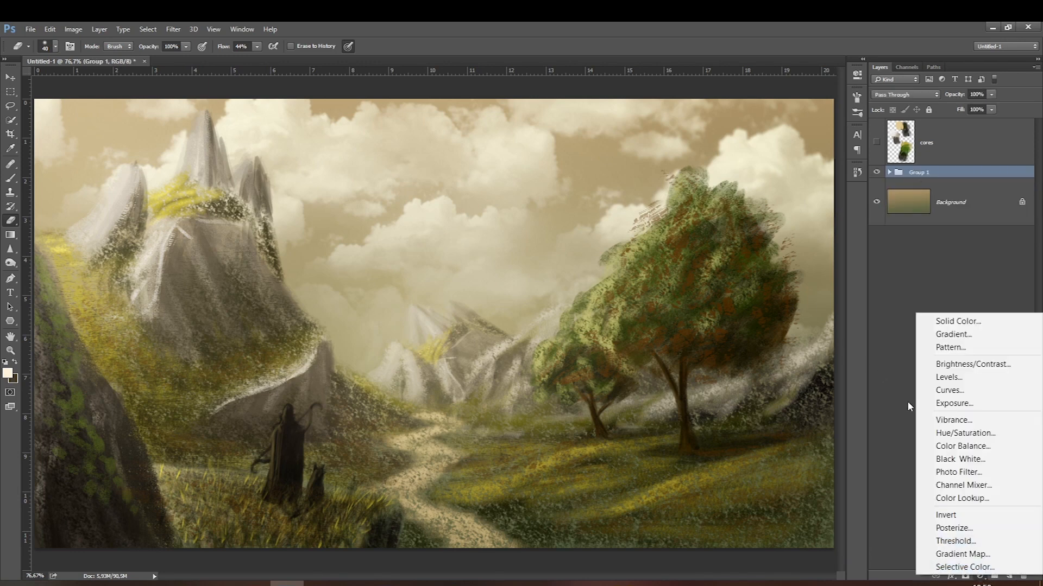
left_click(949, 390)
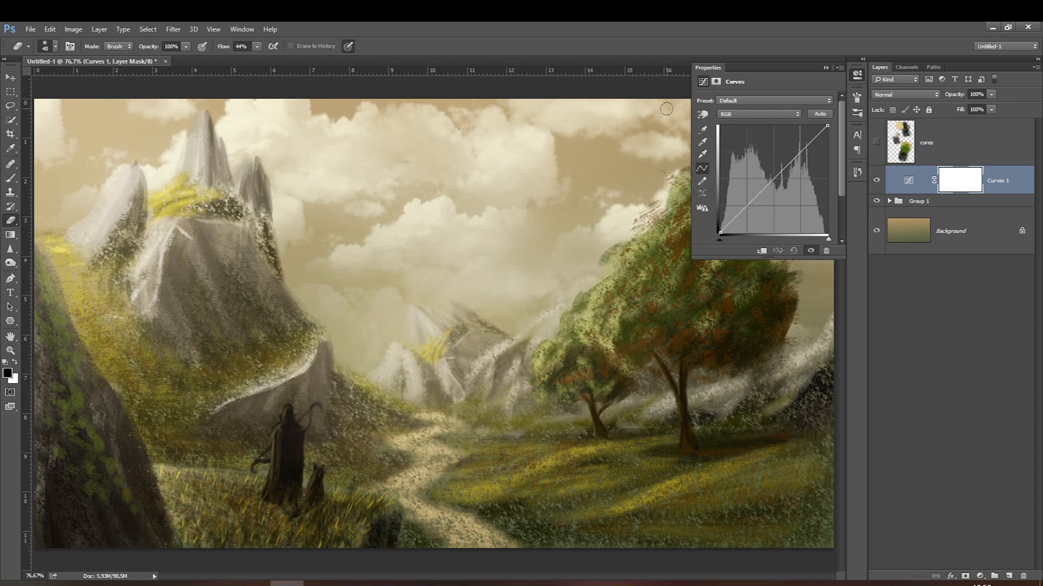
left_click(733, 113)
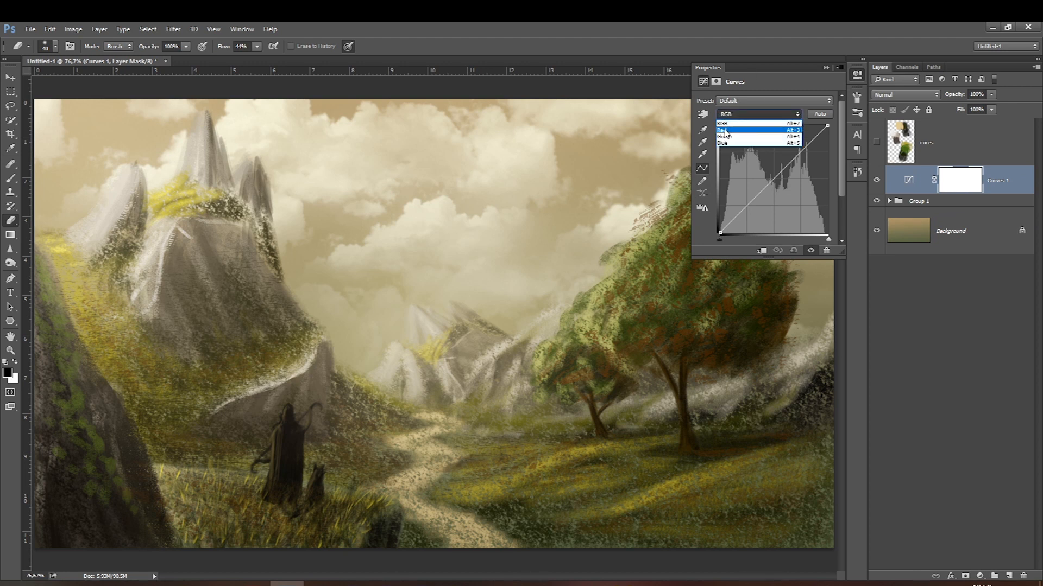
left_click(724, 130)
left_click_drag(720, 232, 718, 216)
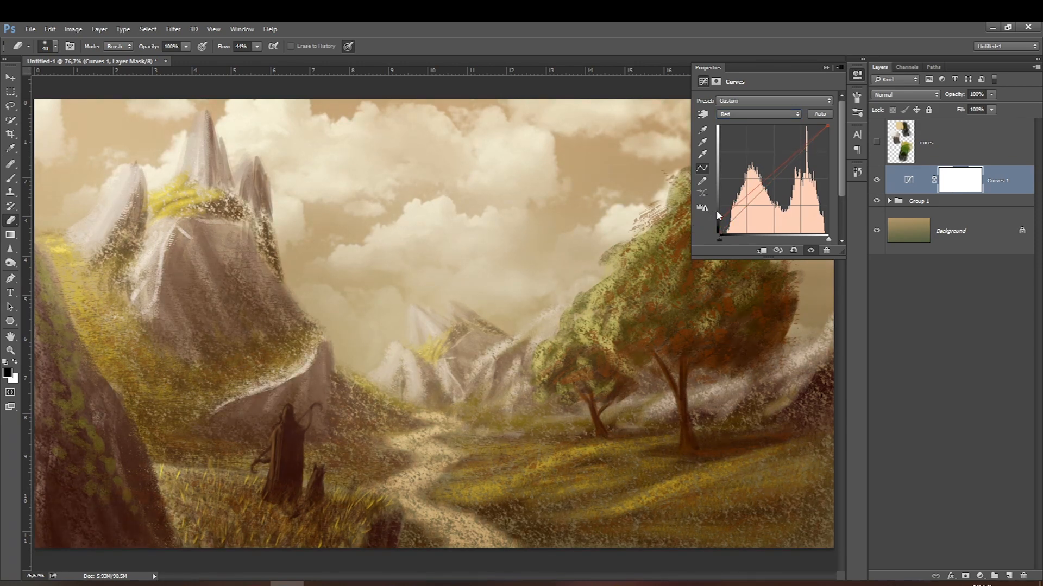
In the curve's Blue channel, lift the shadows, lower the white point, and bend the midtones down for yellower highlights.
left_click(755, 113)
left_click(728, 141)
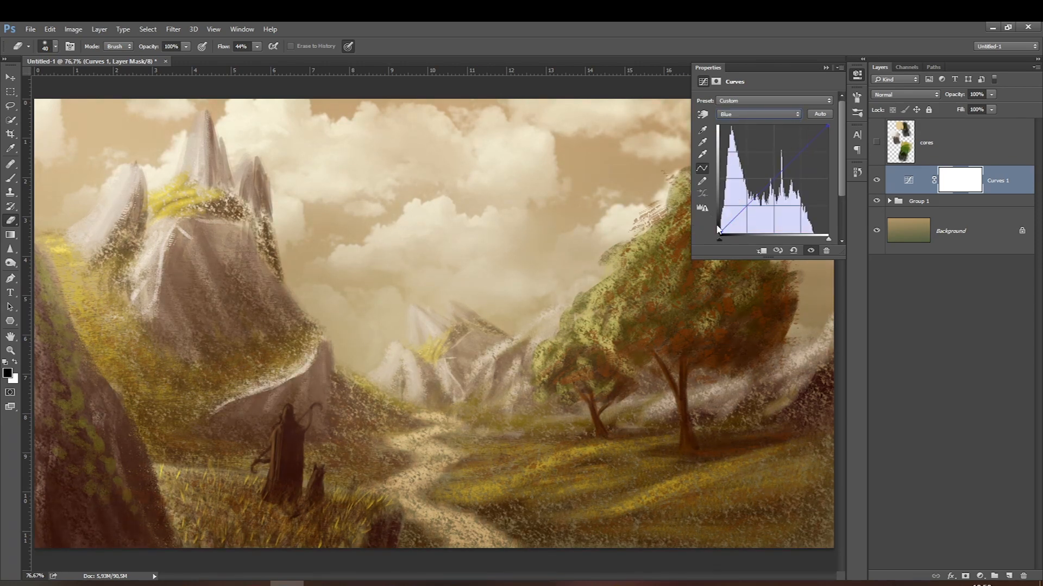
left_click_drag(720, 233, 719, 221)
mouse_move(824, 125)
left_mouse_down()
mouse_move(825, 151)
mouse_move(827, 136)
left_mouse_up()
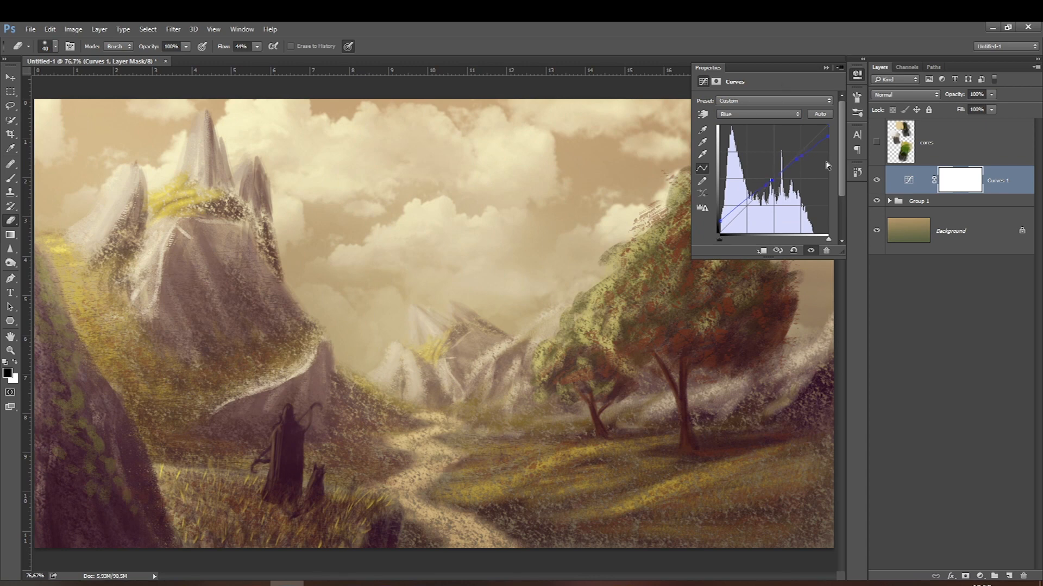
mouse_move(748, 197)
left_mouse_down()
mouse_move(804, 173)
mouse_move(803, 160)
left_mouse_up()
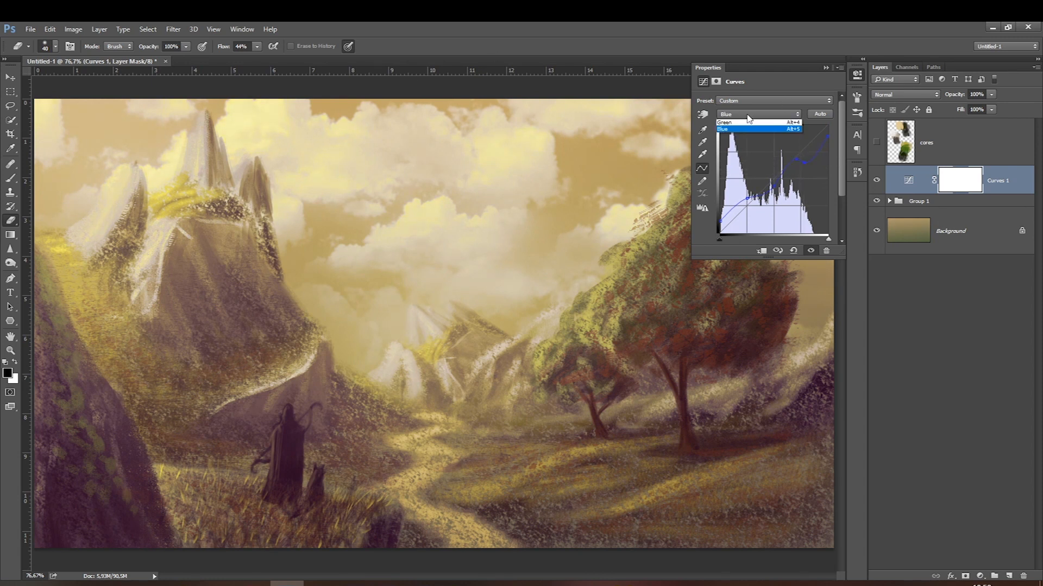
Refine the Red channel curve with a highlight point and a slightly lowered shadow point.
left_click(726, 129)
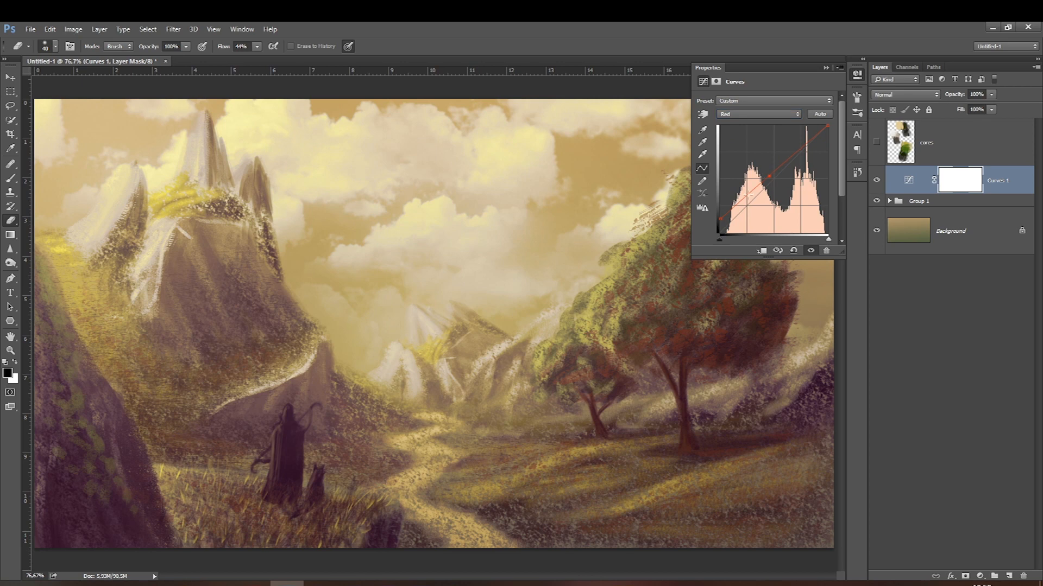
mouse_move(804, 143)
left_mouse_down()
mouse_move(807, 162)
mouse_move(799, 131)
mouse_move(802, 146)
left_mouse_up()
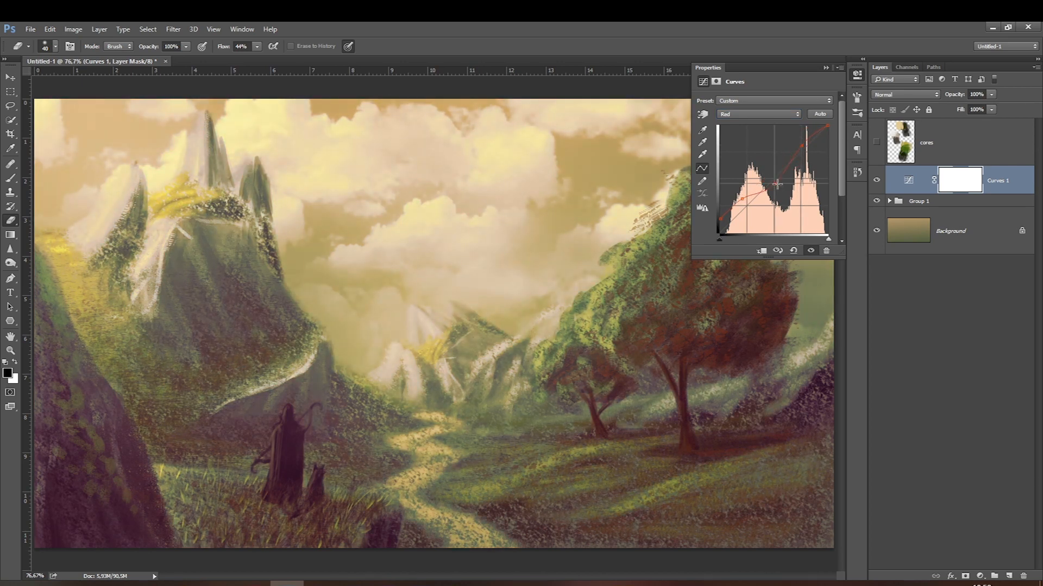
mouse_move(742, 199)
left_mouse_down()
mouse_move(754, 213)
mouse_move(744, 203)
left_mouse_up()
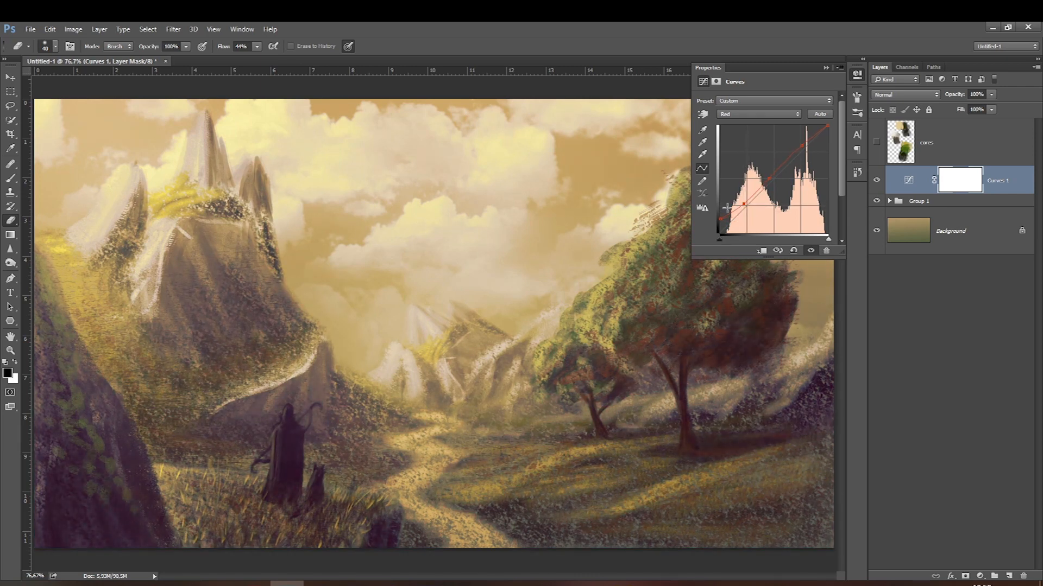
Add a Color Balance layer with midtones at red +13 and blue +7, and shadows at red +9 and blue -11.
left_click(979, 576)
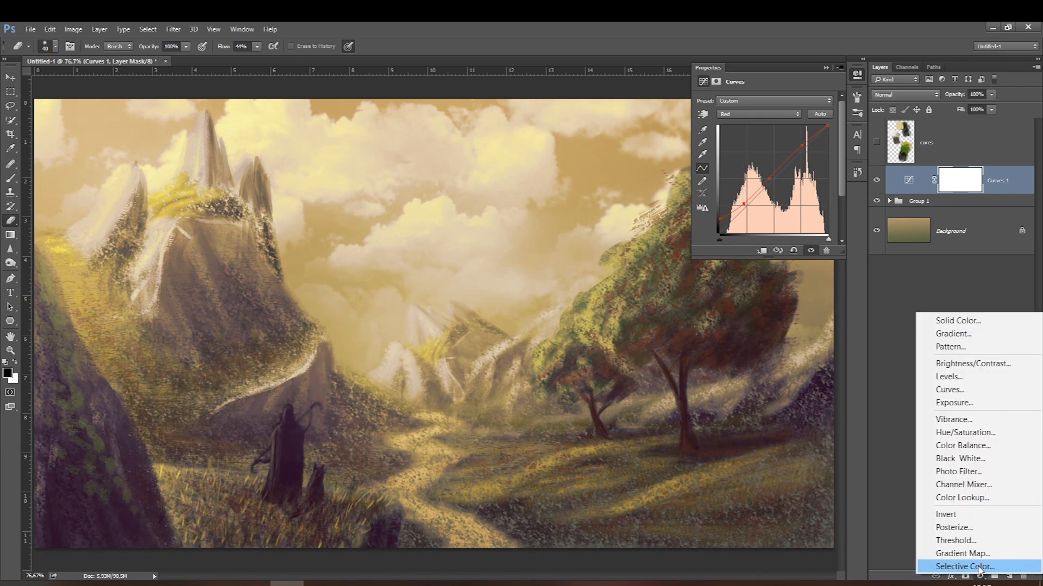
left_click(940, 446)
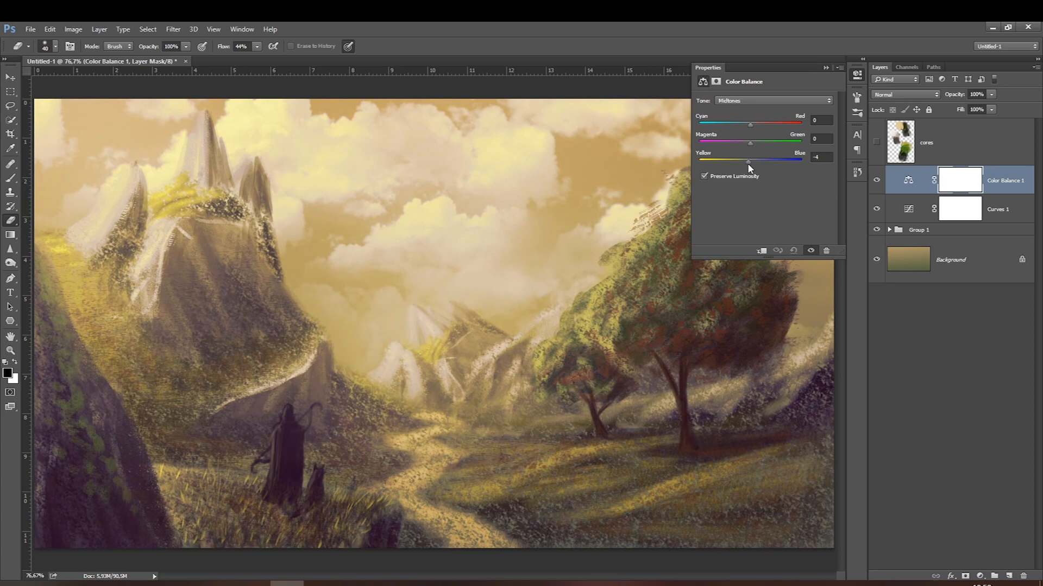
left_click(738, 101)
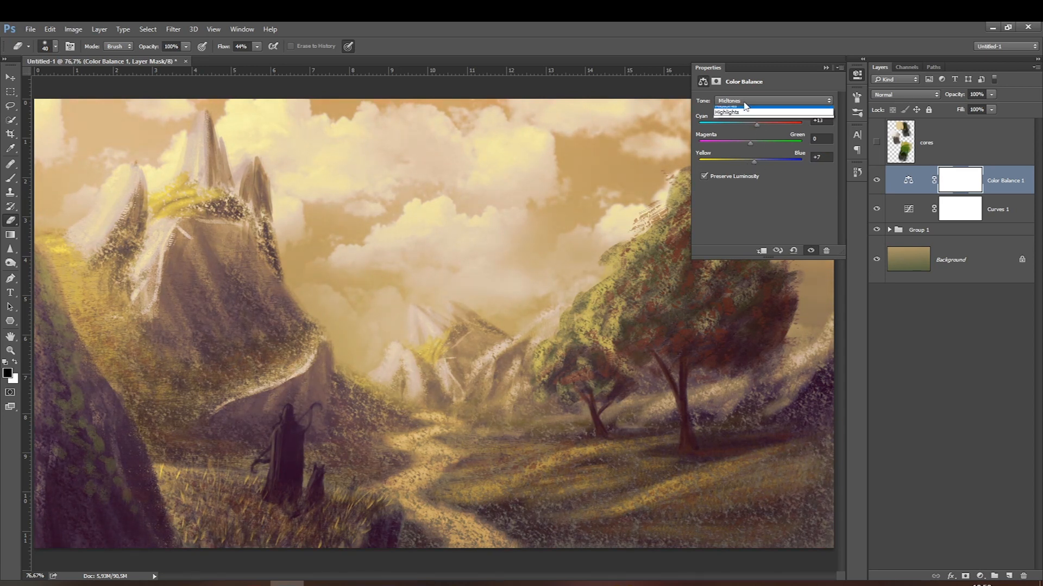
left_click(734, 110)
left_click(734, 102)
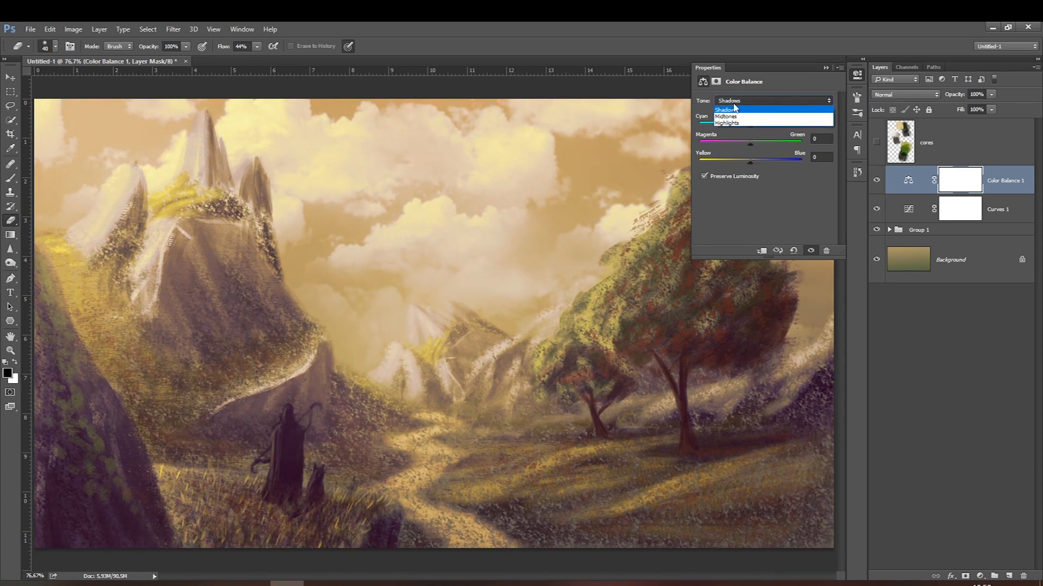
left_click(731, 111)
left_click_drag(750, 122, 757, 126)
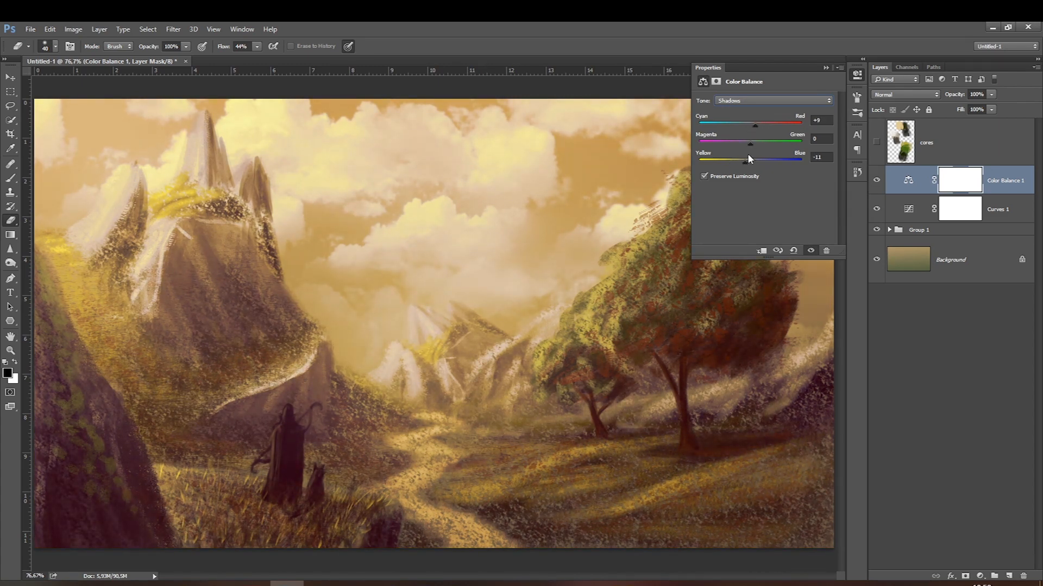
left_click(825, 68)
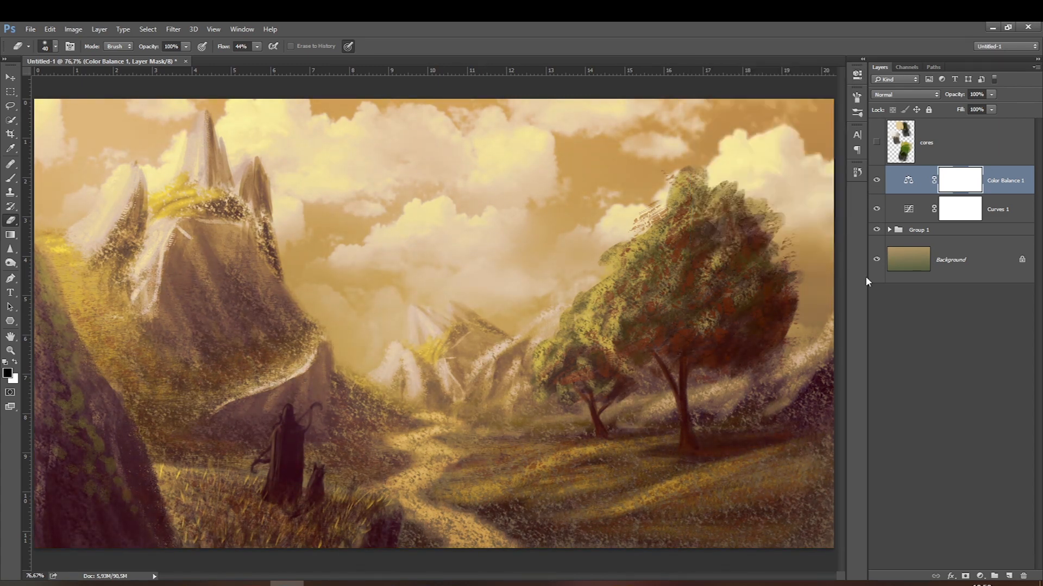
Add a Color Lookup adjustment layer above Color Balance 1 using the LateSunset.3DL table.
left_click(980, 576)
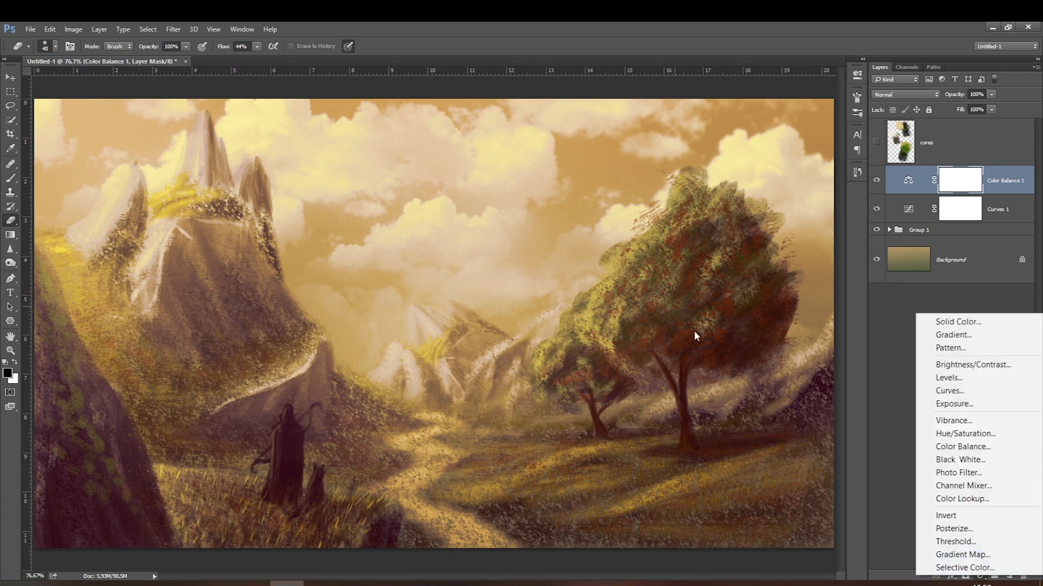
left_click(936, 500)
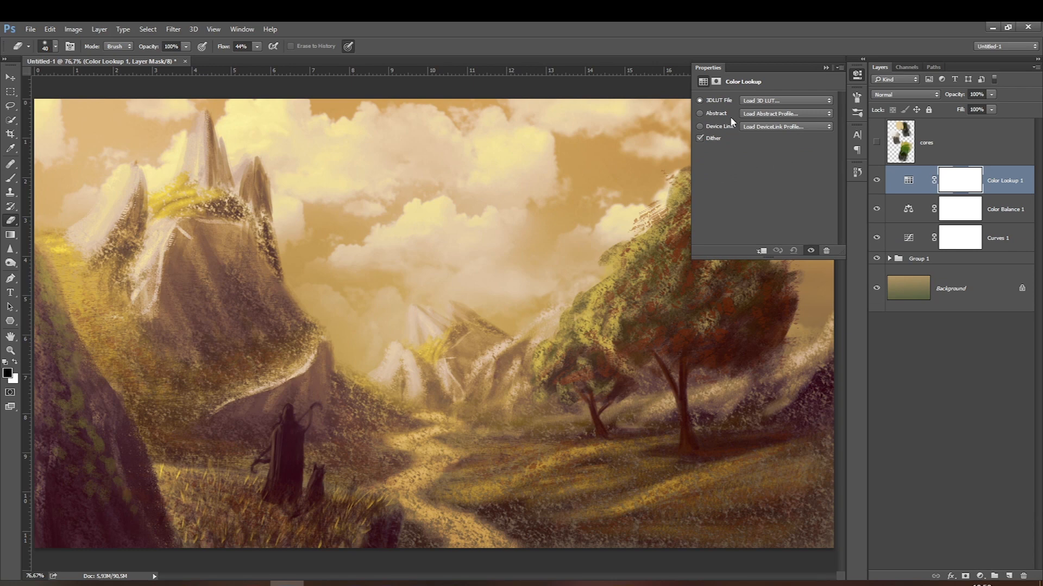
left_click(761, 101)
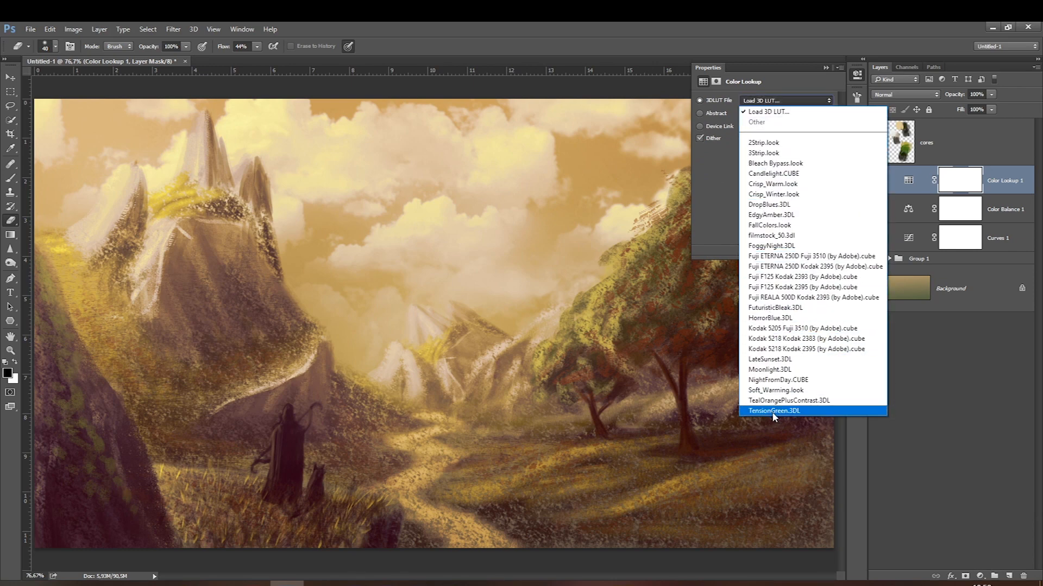
left_click(752, 360)
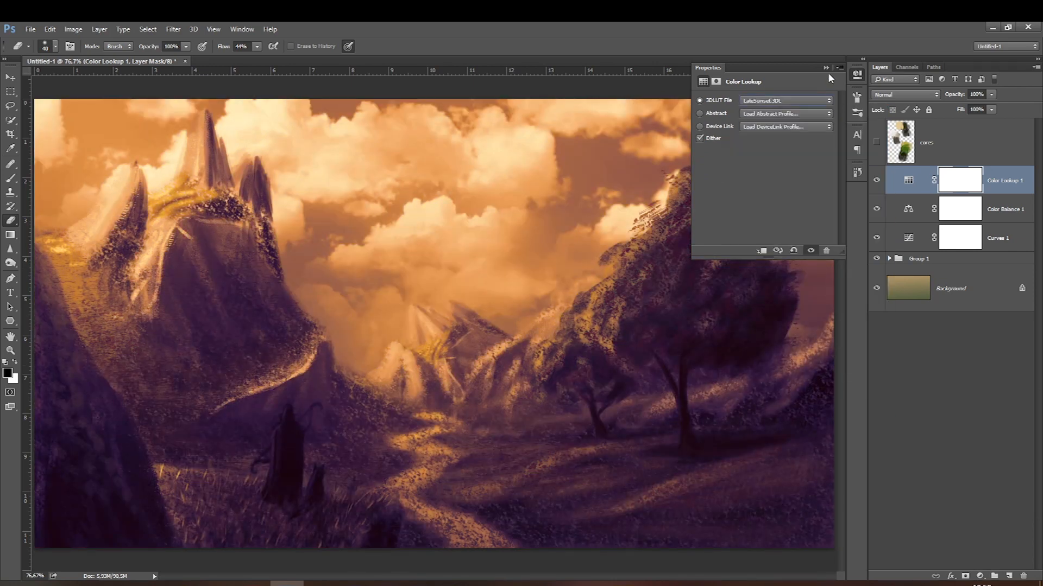
left_click(826, 68)
Lower the Color Lookup layer's opacity to 20%, comparing the painting with the layer off and on.
left_click(990, 94)
left_click_drag(958, 108, 954, 109)
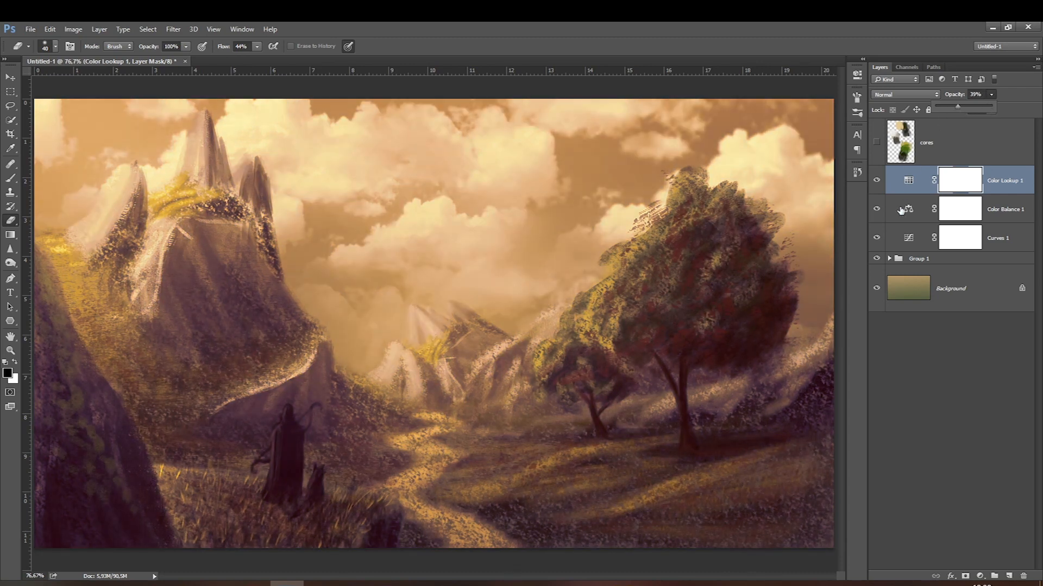
left_click(876, 181)
left_click(876, 180)
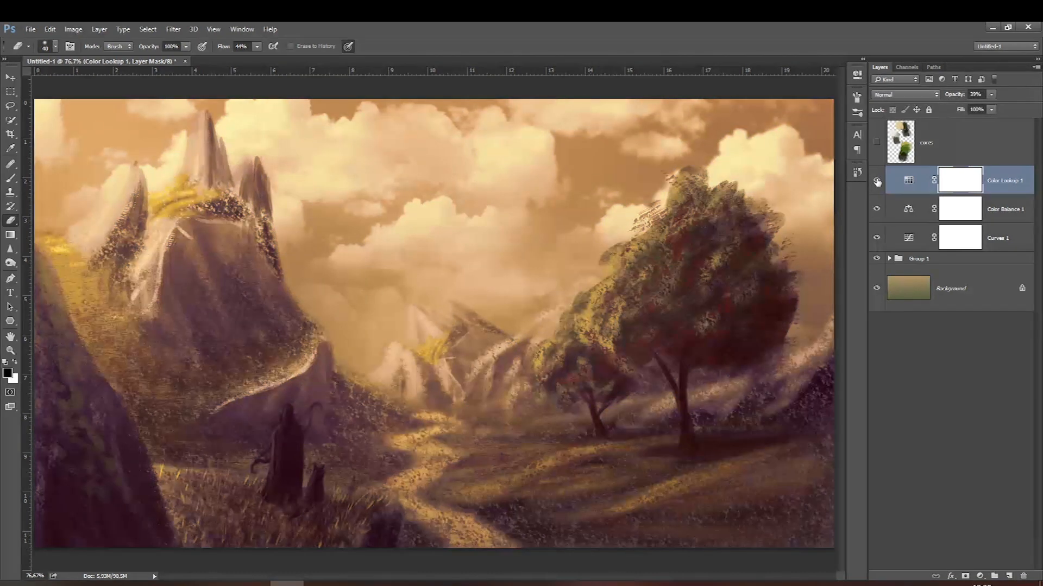
left_click_drag(984, 109, 989, 109)
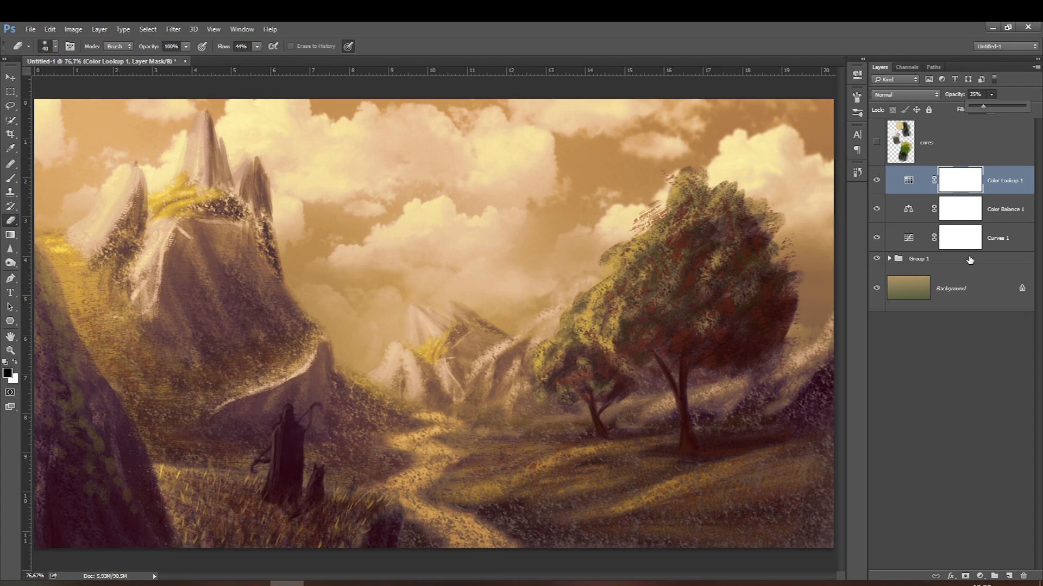
left_click(877, 181)
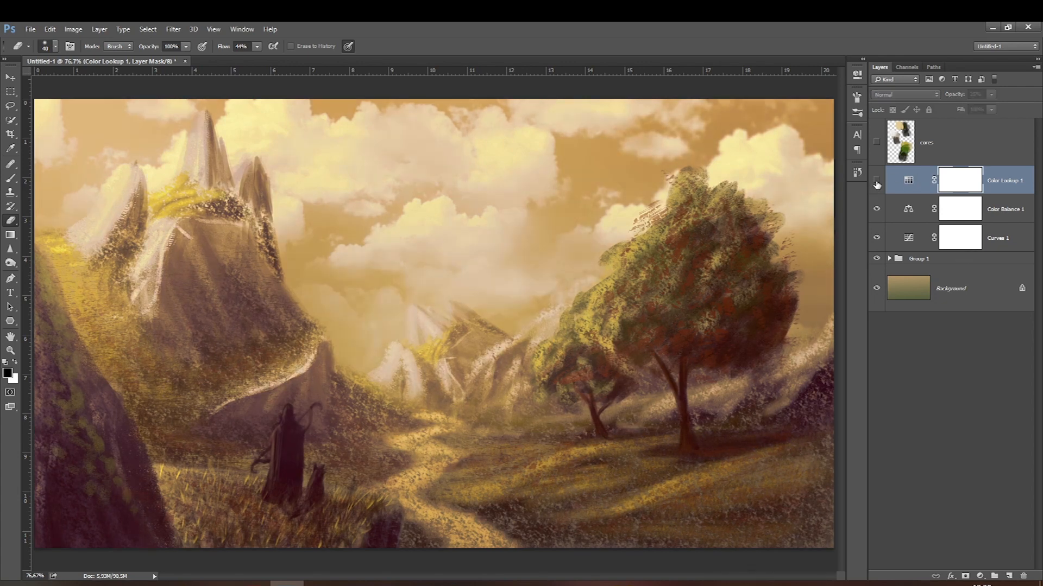
left_click(876, 182)
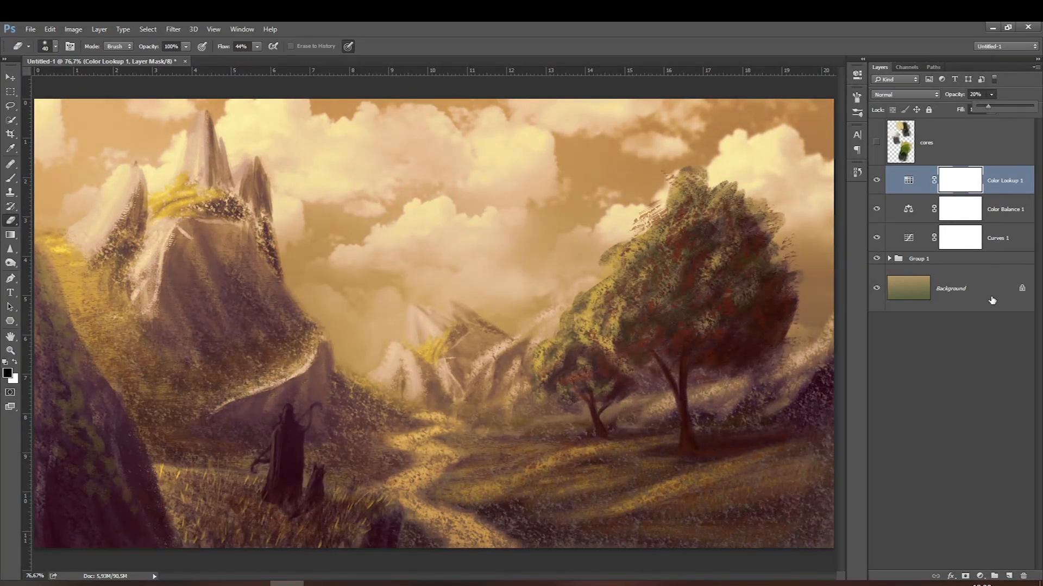
Try to merge Group 1 with the Curves, Color Balance and Color Lookup adjustment layers.
left_click(986, 260)
left_click(1007, 187, "shift")
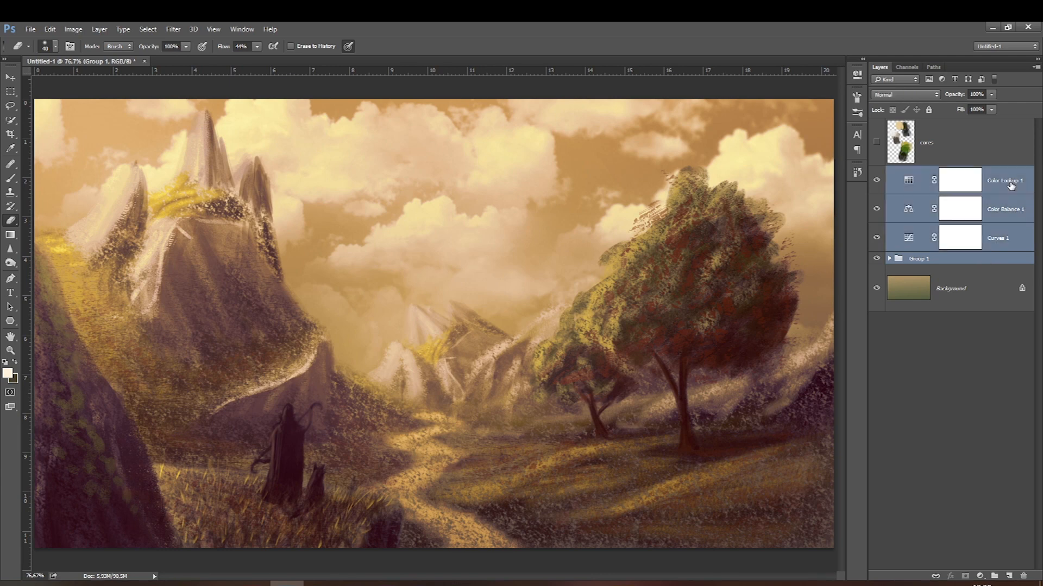
key("ctrl+e")
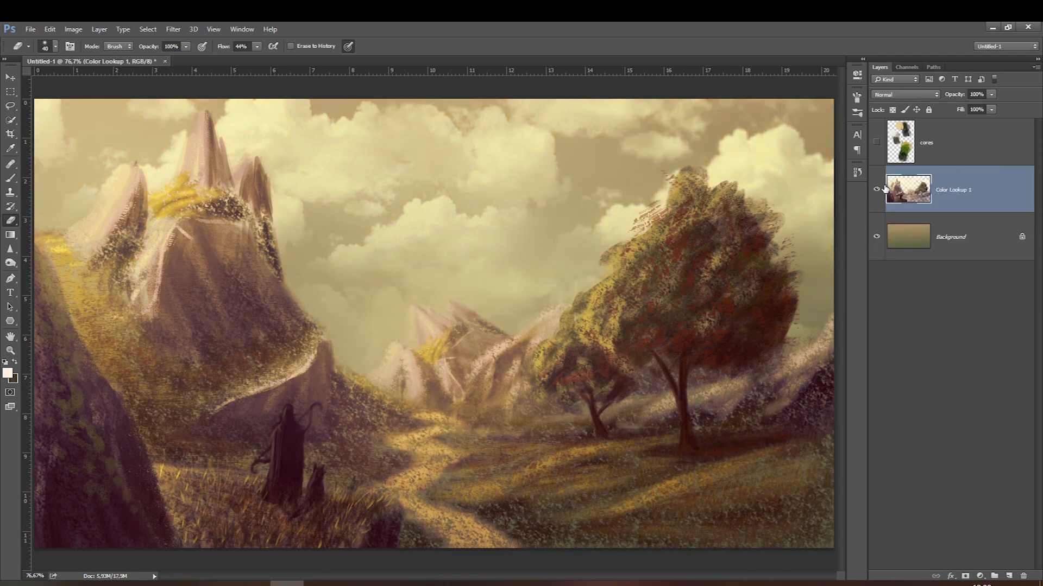
key("ctrl+z")
Duplicate the Background layer and merge the copy with Group 1 and the three adjustment layers.
left_click(985, 290)
key("ctrl+j")
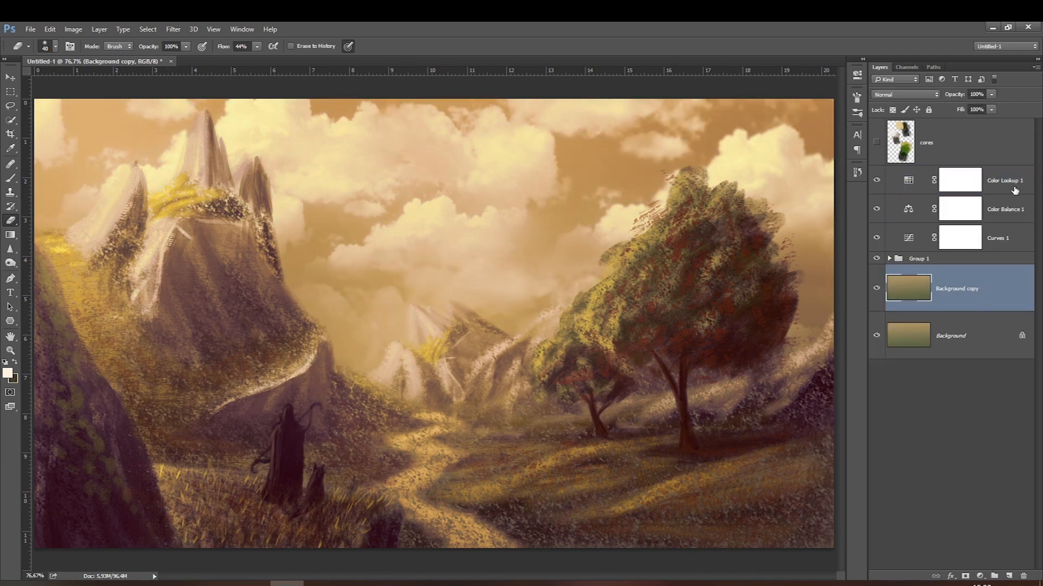
left_click(1013, 188, "shift")
key("ctrl+e")
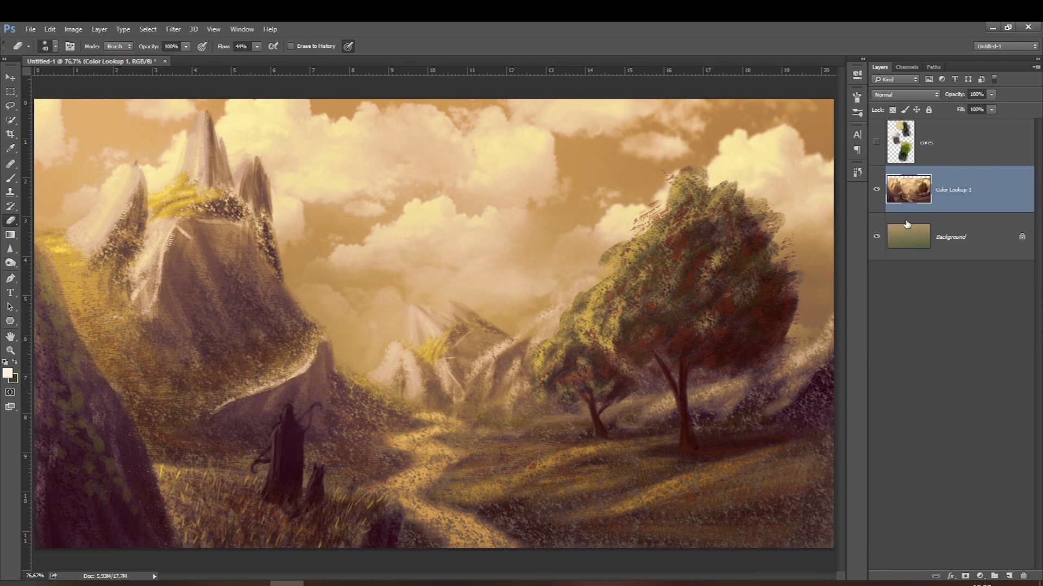
left_click(878, 190)
Duplicate the merged layer and lighten the trees and meadow with a 500 px Dodge tool, midtones at 10% exposure.
left_click_drag(10, 263, 46, 265)
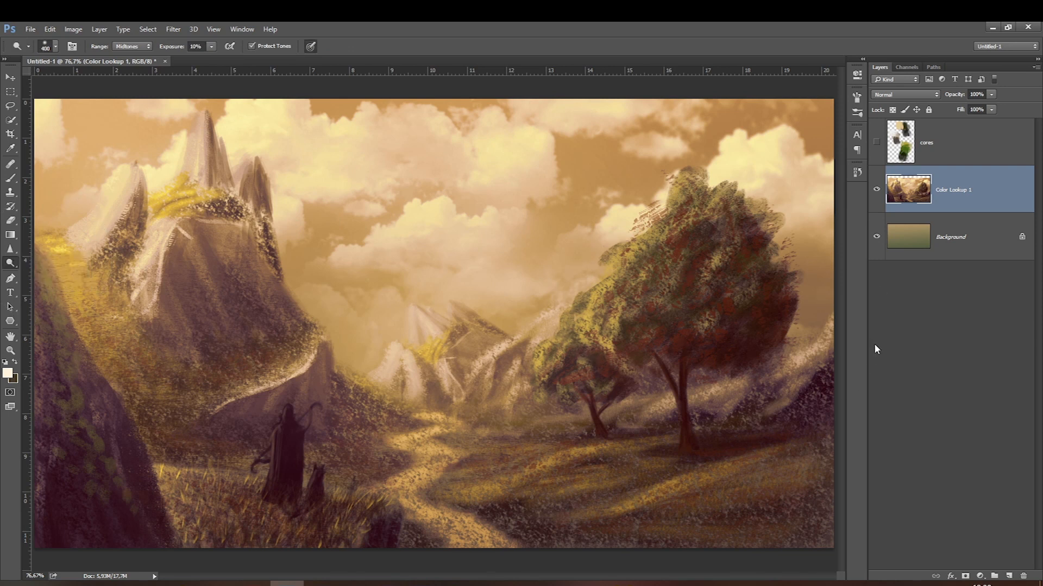
key("ctrl+j")
key("bracketleft")
key("bracketleft")
key("bracketleft")
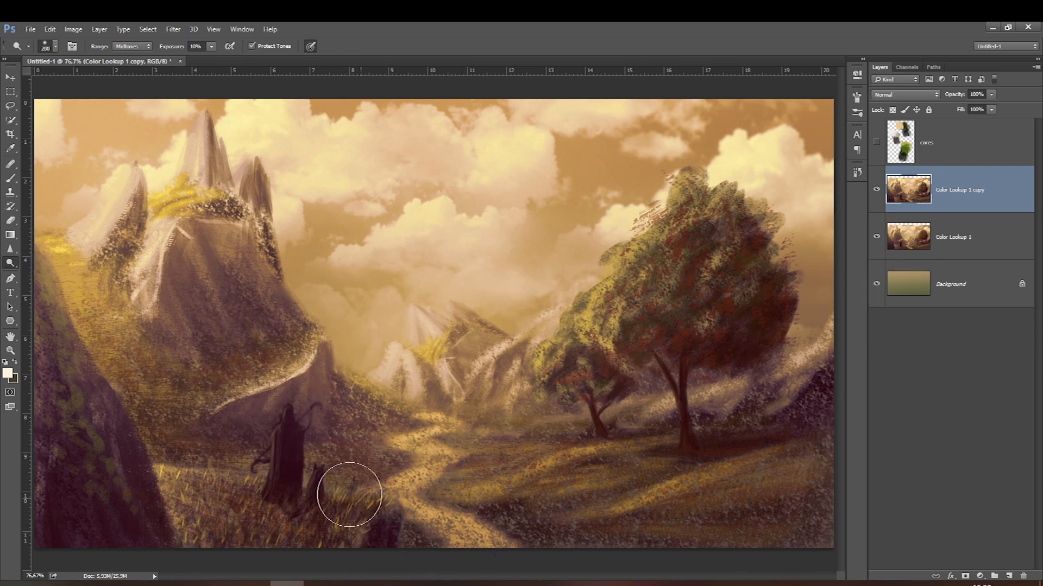
key("bracketright")
key("bracketright")
key("bracketright")
key("bracketright")
key("bracketright")
key("bracketright")
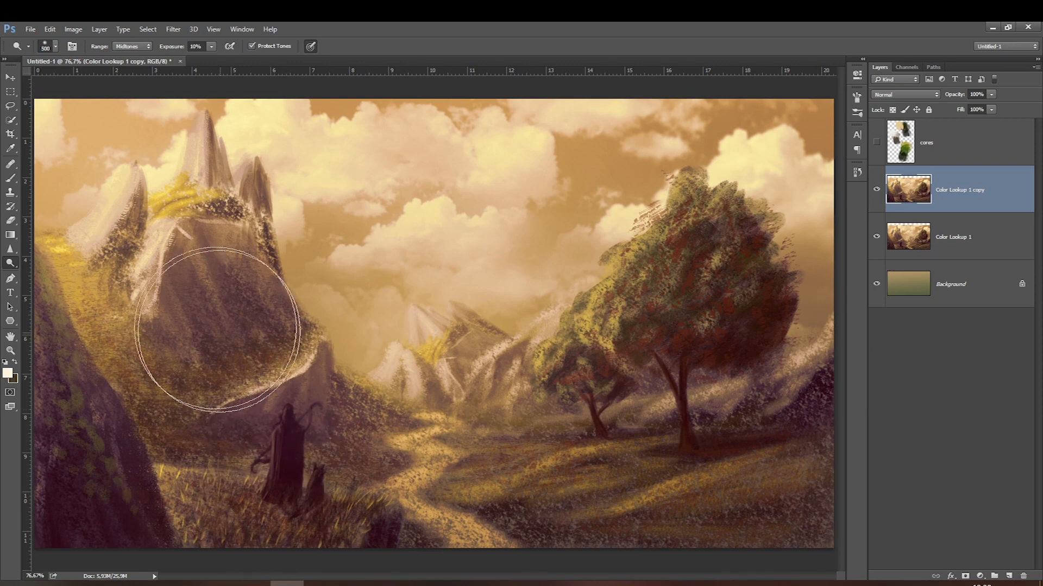
key("bracketleft")
key("bracketleft")
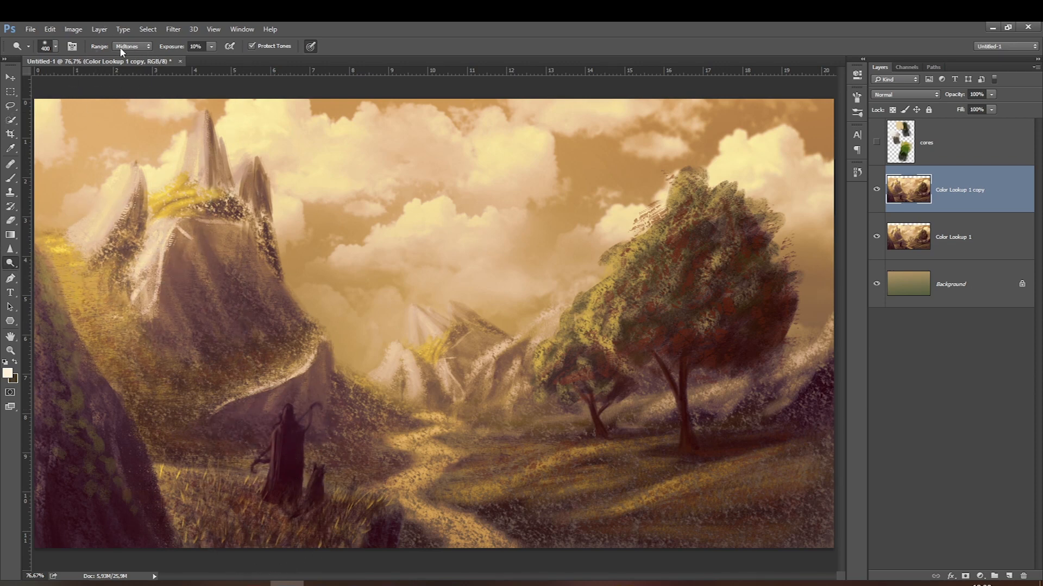
key("bracketright")
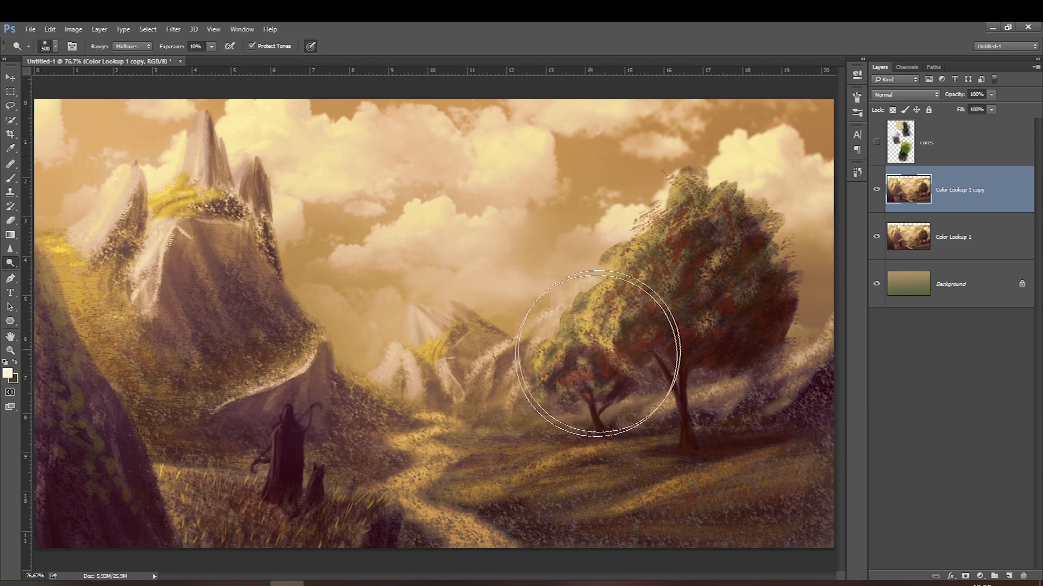
mouse_move(691, 471)
left_mouse_down()
mouse_move(574, 501)
mouse_move(483, 497)
mouse_move(484, 469)
left_mouse_up()
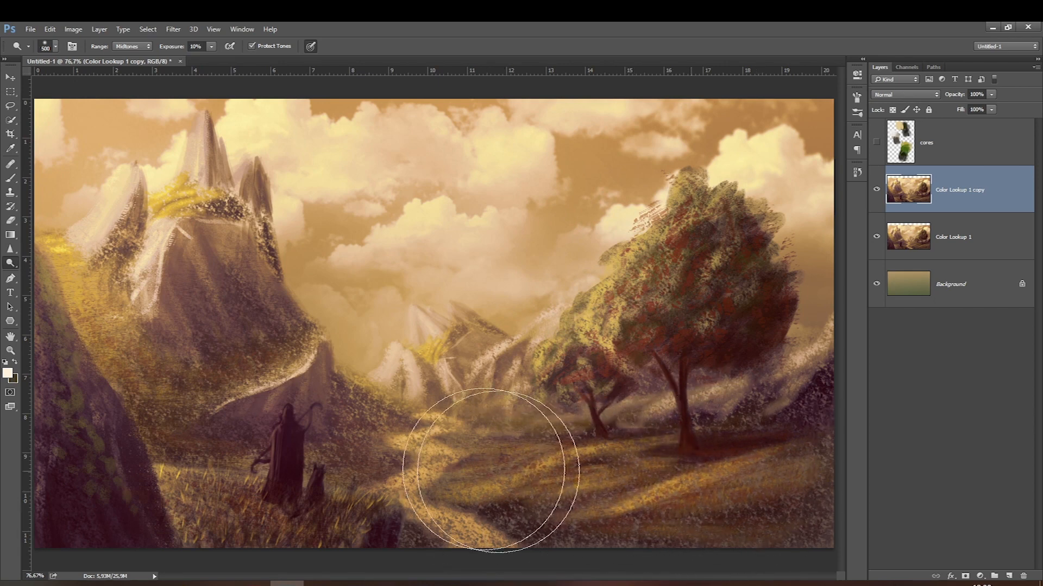
Dodge the grass around the cloaked figure and the rocky slope beside it with a 500 to 600 px brush.
key("bracketleft")
key("bracketright")
key("bracketright")
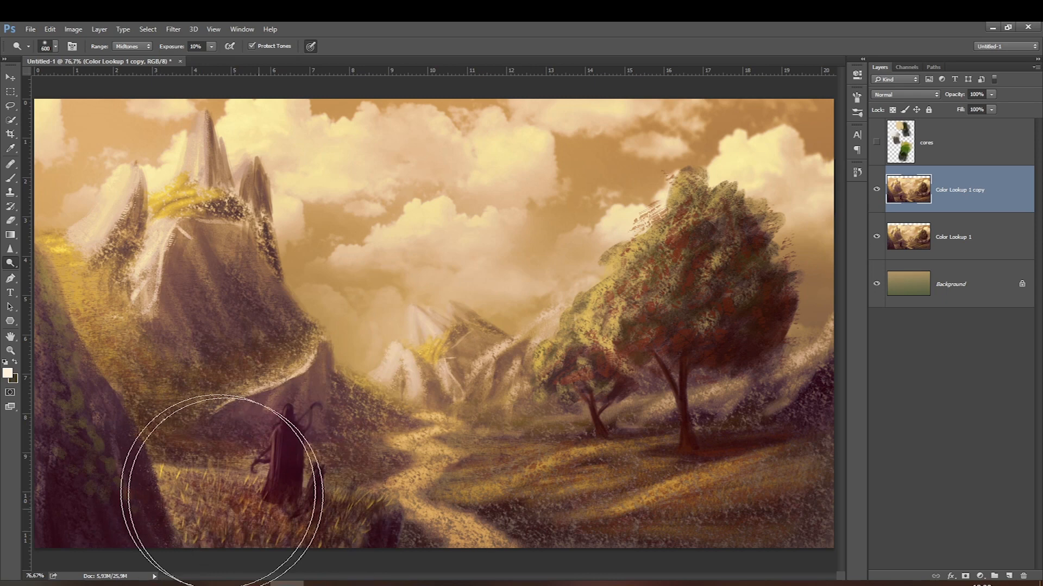
key("bracketright")
key("bracketleft")
key("bracketleft")
mouse_move(123, 328)
left_mouse_down()
mouse_move(81, 304)
mouse_move(118, 357)
left_mouse_up()
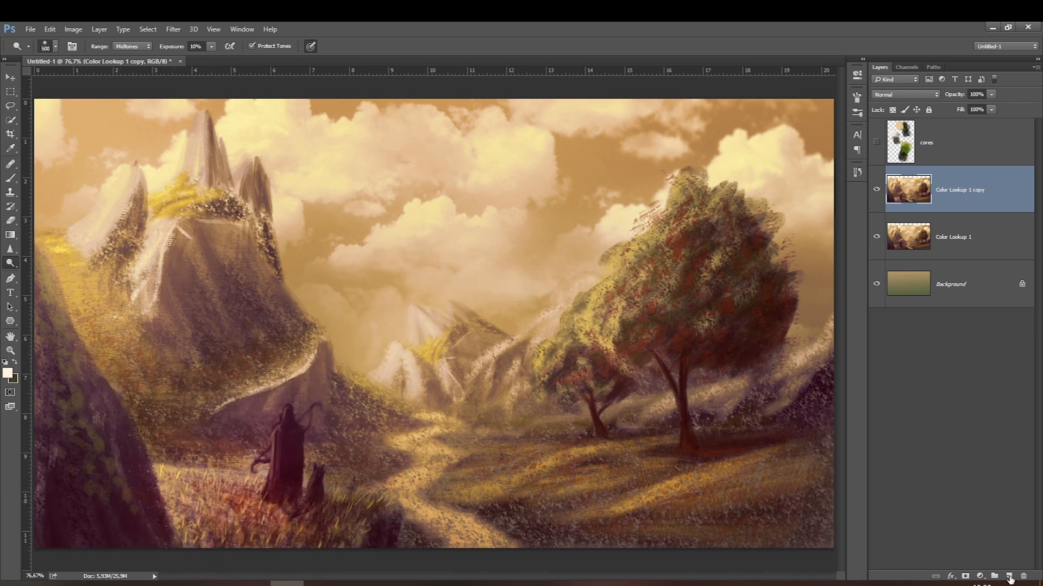
Create a new layer above the dodged copy and set the Brush's foreground color to orange ffa500.
left_click(1009, 577)
key("b")
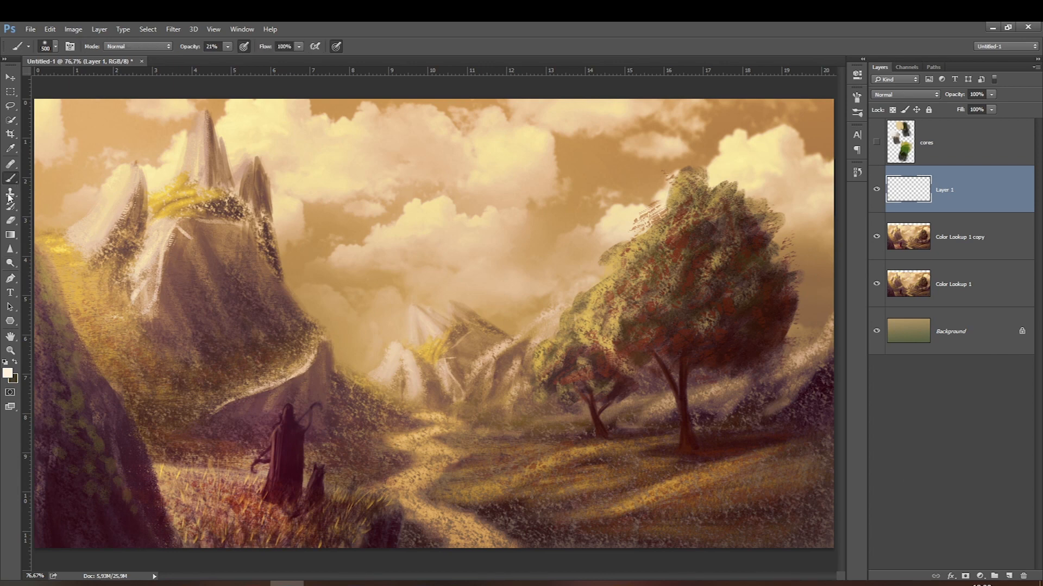
left_click(8, 373)
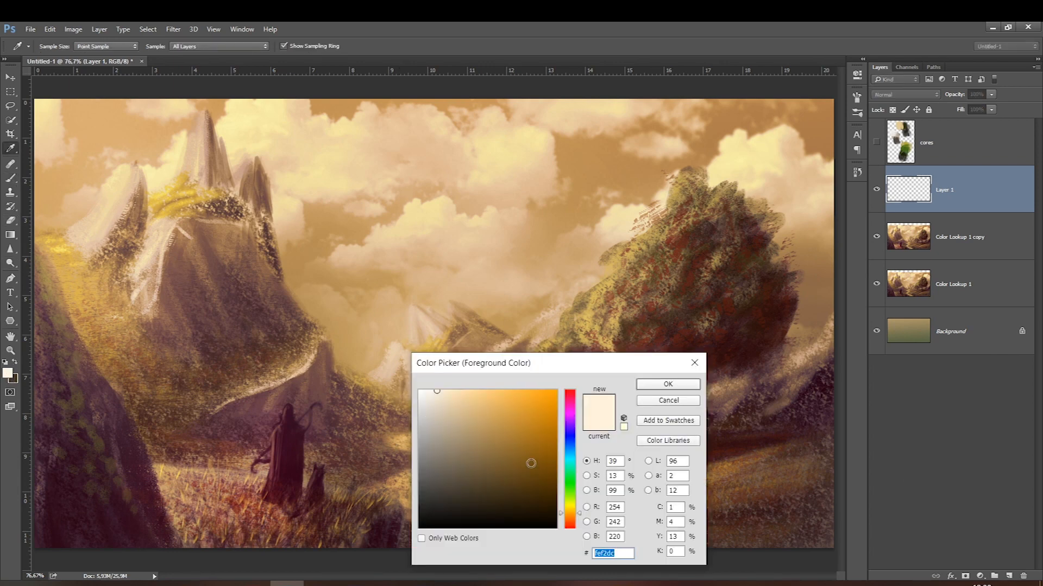
type("ffa500")
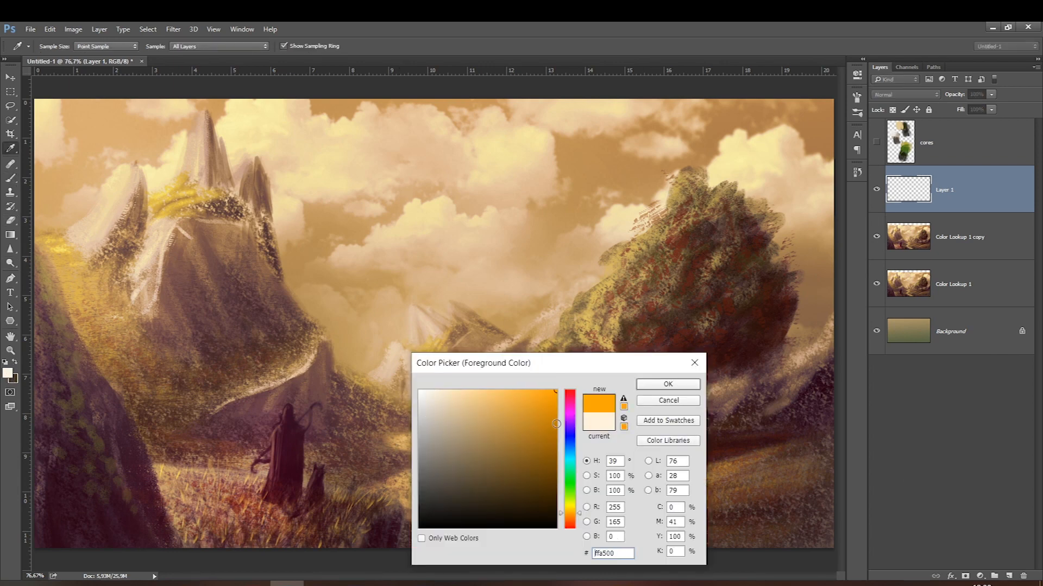
key("Return")
Paint a soft orange glow over the trees and meadow with an enlarged brush at 21% opacity.
key("bracketright")
key("bracketright")
key("bracketright")
key("bracketright")
key("bracketright")
key("bracketright")
key("bracketright")
mouse_move(619, 460)
left_mouse_down()
mouse_move(785, 216)
mouse_move(693, 367)
mouse_move(703, 341)
mouse_move(535, 502)
mouse_move(701, 351)
left_mouse_up()
Extend the orange glow over the cloaked figure, the foreground grass and the nearby rocks with a smaller brush.
key("bracketleft")
key("bracketleft")
key("bracketleft")
key("bracketleft")
key("bracketleft")
key("bracketleft")
key("bracketleft")
key("bracketleft")
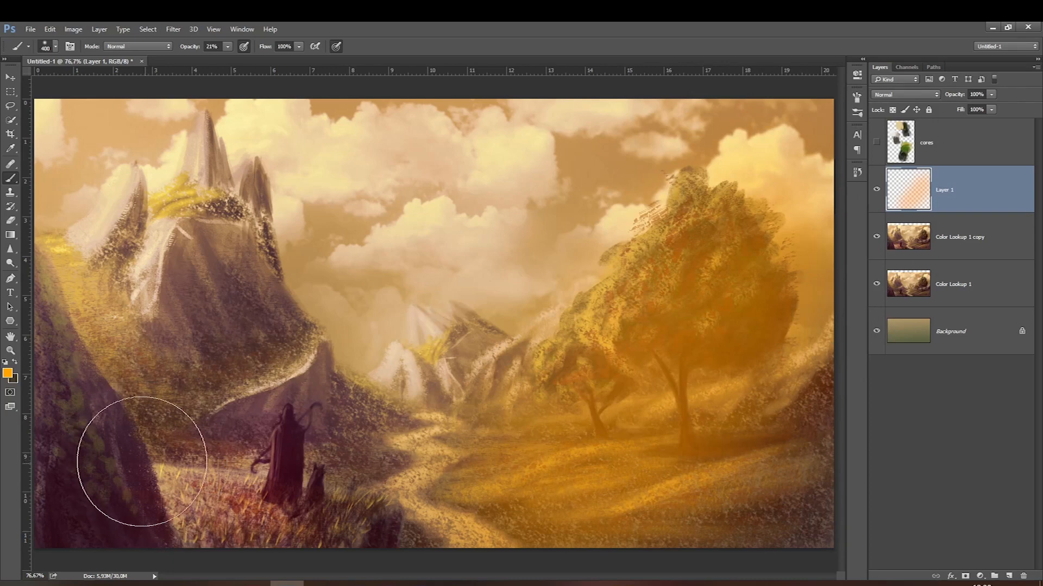
left_click_drag(145, 463, 203, 461)
key("bracketright")
key("bracketright")
mouse_move(293, 472)
left_mouse_down()
mouse_move(375, 496)
mouse_move(259, 463)
left_mouse_up()
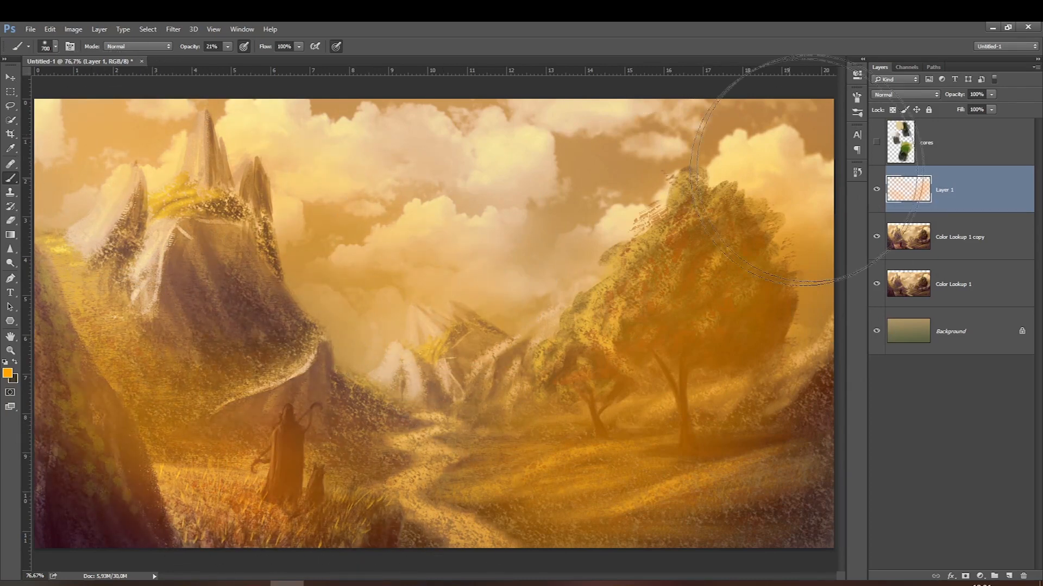
Set the orange glow layer to Color Dodge at about 36% opacity and hide it to compare the effect.
left_click(905, 95)
left_click(887, 178)
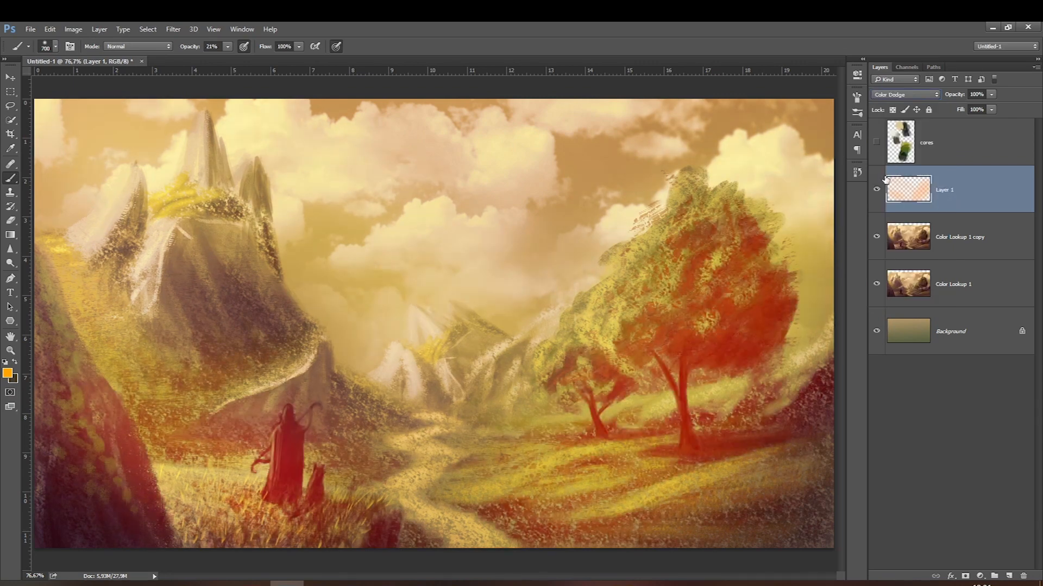
left_click(991, 96)
left_click_drag(958, 107, 959, 109)
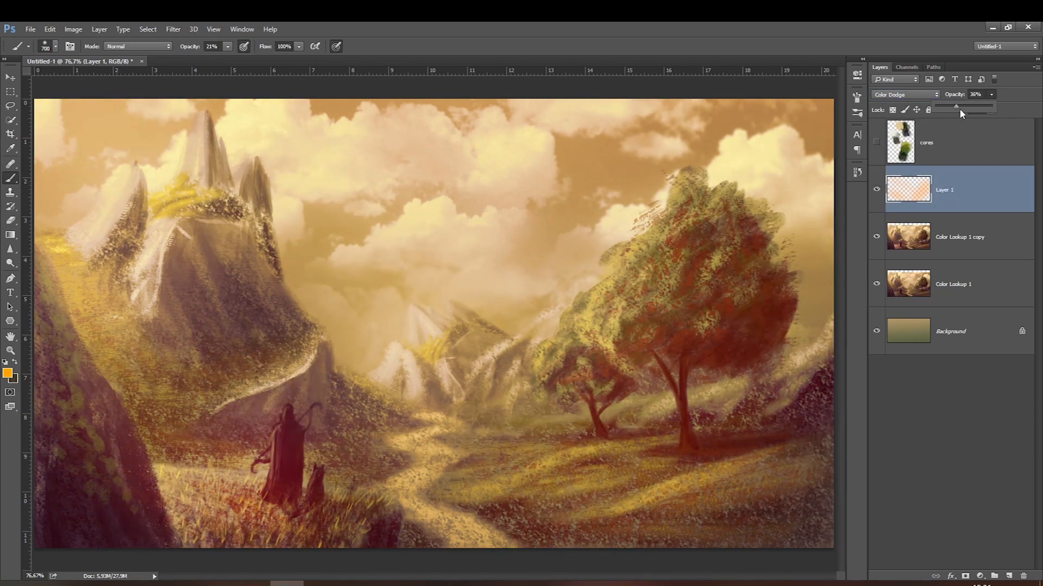
left_click(876, 190)
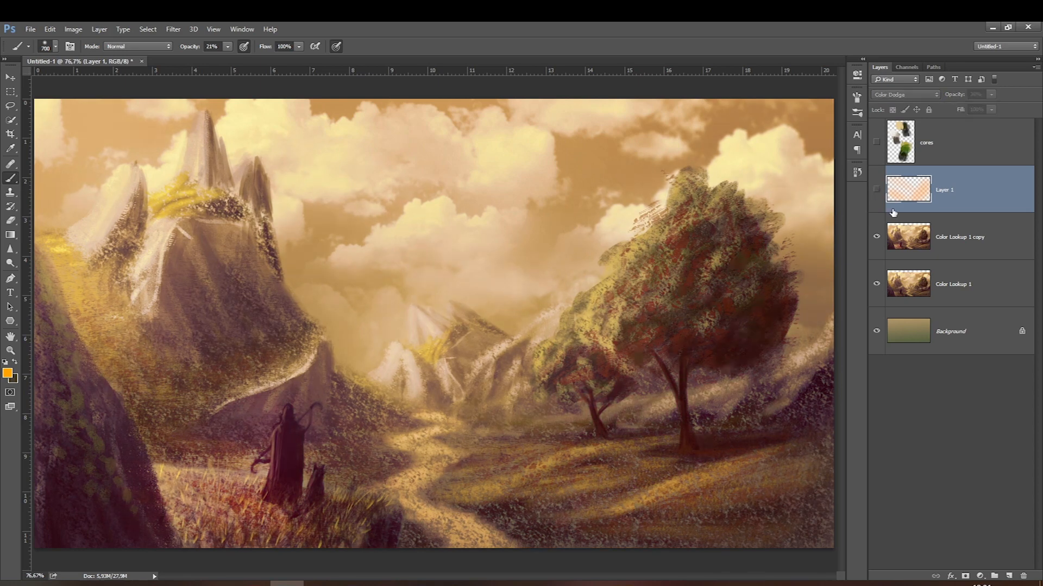
Show the orange glow layer again and set the Brush's foreground color to olive green (R 130, G 150, B 17).
left_click(876, 190)
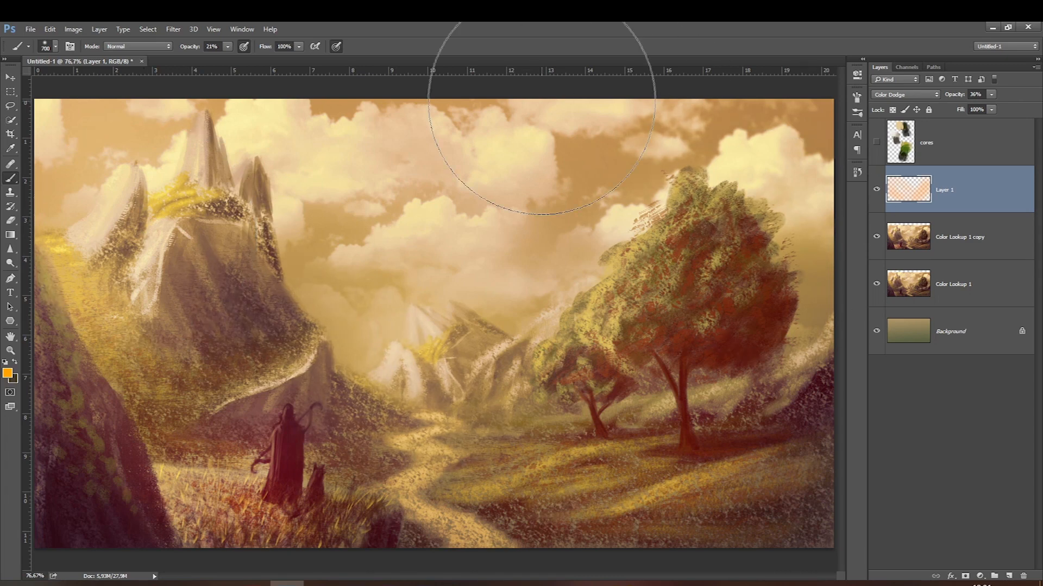
left_click(9, 372)
left_click(569, 500)
left_click(541, 487)
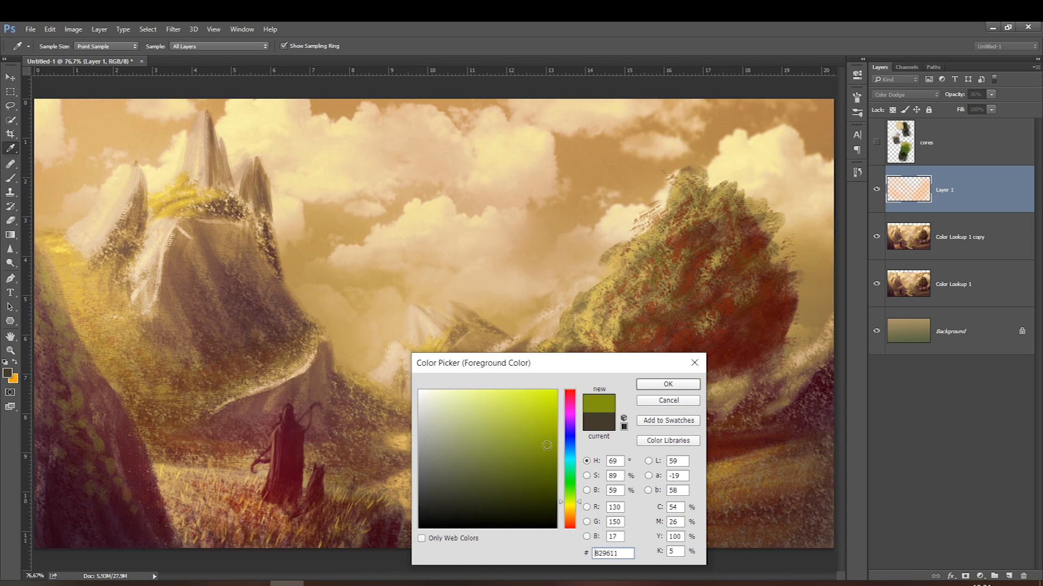
left_click(668, 384)
Paint the olive green softly over the large tree's crown and the grassy slope below the rocky peaks at 21% brush opacity, varying the brush size.
key("bracketleft")
key("bracketleft")
key("bracketleft")
mouse_move(605, 279)
left_mouse_down()
mouse_move(637, 255)
mouse_move(654, 166)
left_mouse_up()
key("bracketright")
key("bracketright")
key("bracketright")
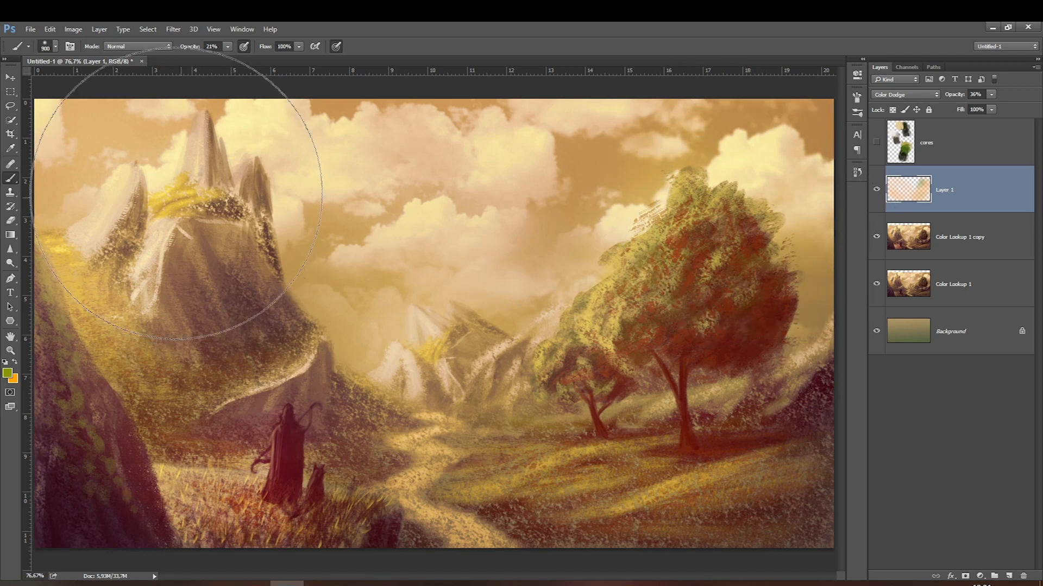
left_click_drag(27, 275, 67, 274)
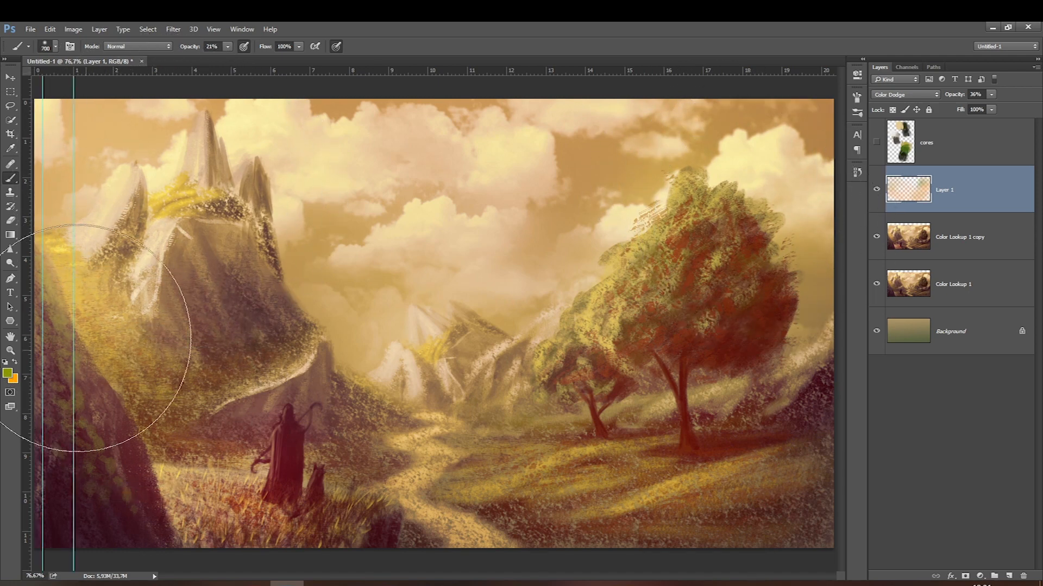
Raise the brush opacity to 92% and paint green light over the foreground grass beside the cloaked figure with a smaller brush.
key("ctrl+minus")
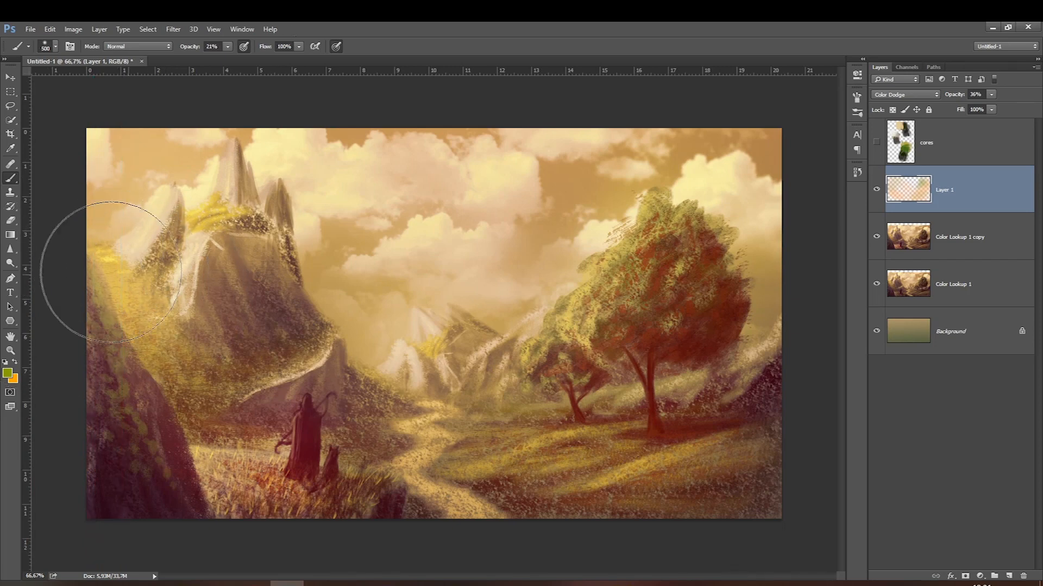
key("bracketleft")
left_click_drag(347, 497, 361, 485)
key("bracketleft")
left_click(227, 48)
left_click_drag(230, 58, 270, 59)
key("bracketleft")
left_click_drag(415, 494, 391, 503)
key("bracketleft")
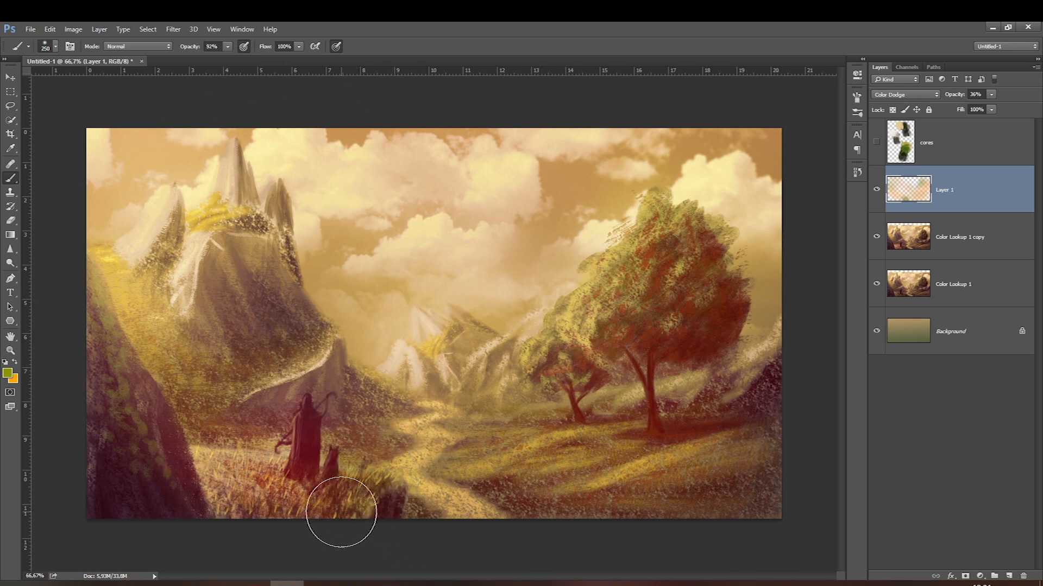
Extend the green light over the lower meadow beside the path with a larger brush.
key("bracketright")
key("bracketright")
key("bracketright")
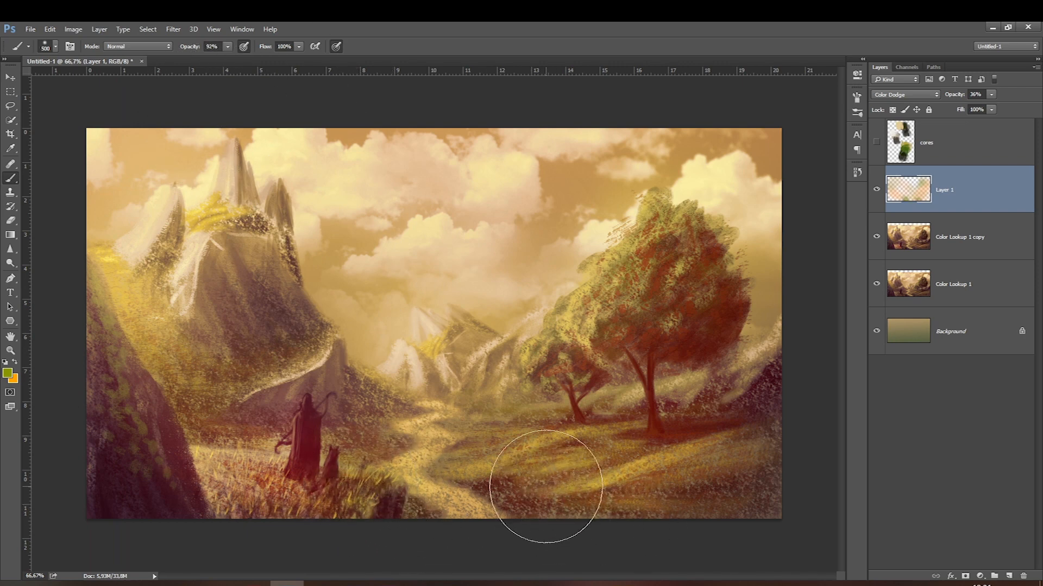
Reduce the brush to 50 px and select the Color Lookup 1 copy layer.
key("bracketleft")
key("bracketleft")
key("bracketleft")
key("bracketleft")
key("bracketleft")
key("bracketleft")
key("bracketleft")
key("bracketleft")
key("bracketleft")
key("bracketleft")
key("bracketleft")
key("bracketleft")
key("bracketleft")
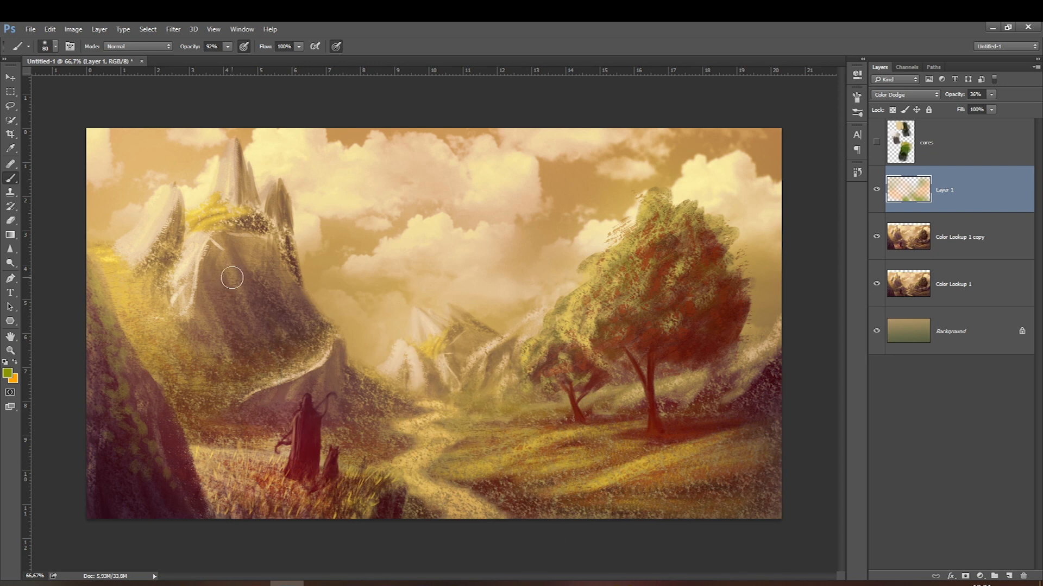
left_click(942, 220)
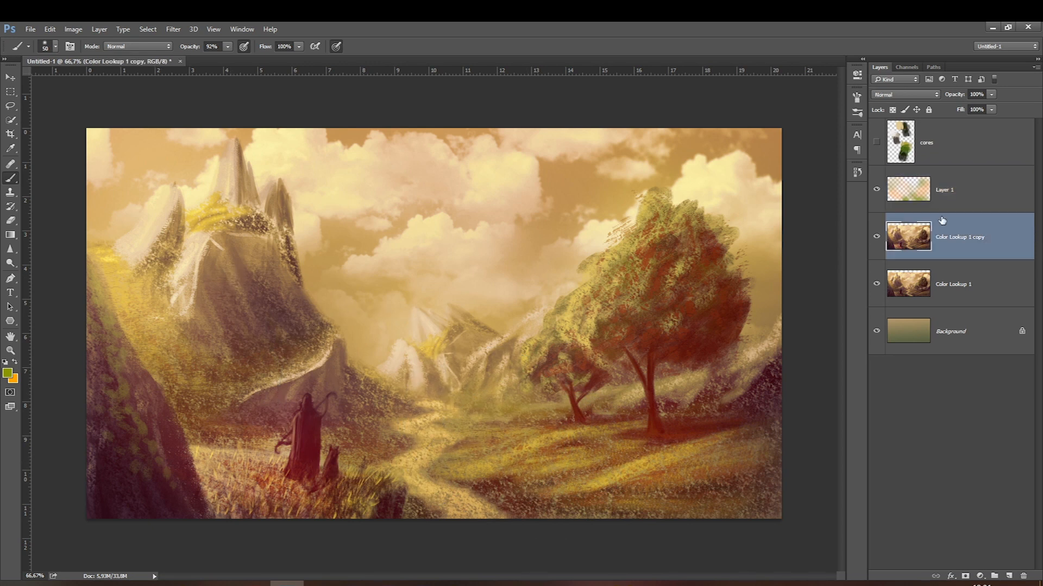